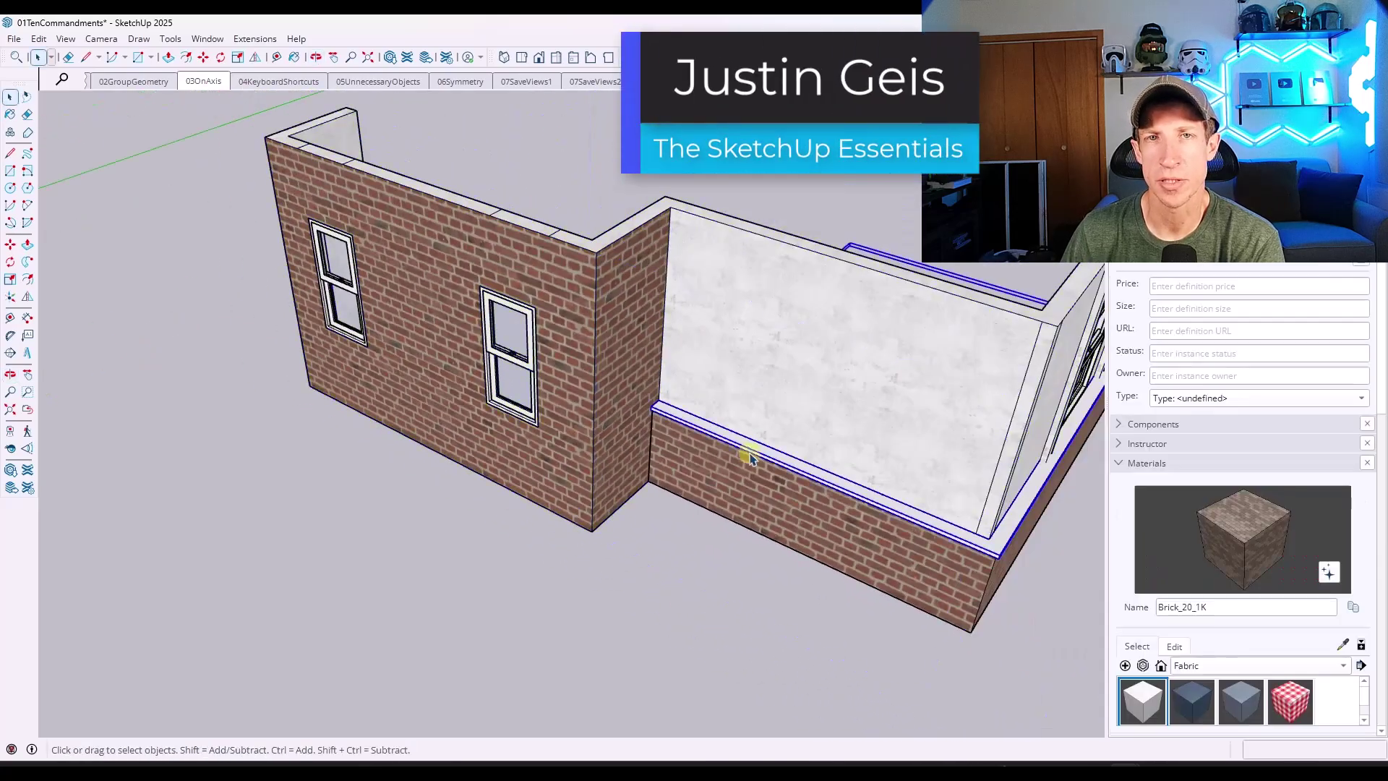
- Open the brick wall group and select the window opening's faces to shift them
left_click(670, 426)
scroll(828, 427, "down", 3)
middle_click_drag(426, 380, 579, 369)
double_click(579, 375)
left_click(575, 376)
key("m")
left_click(513, 368)
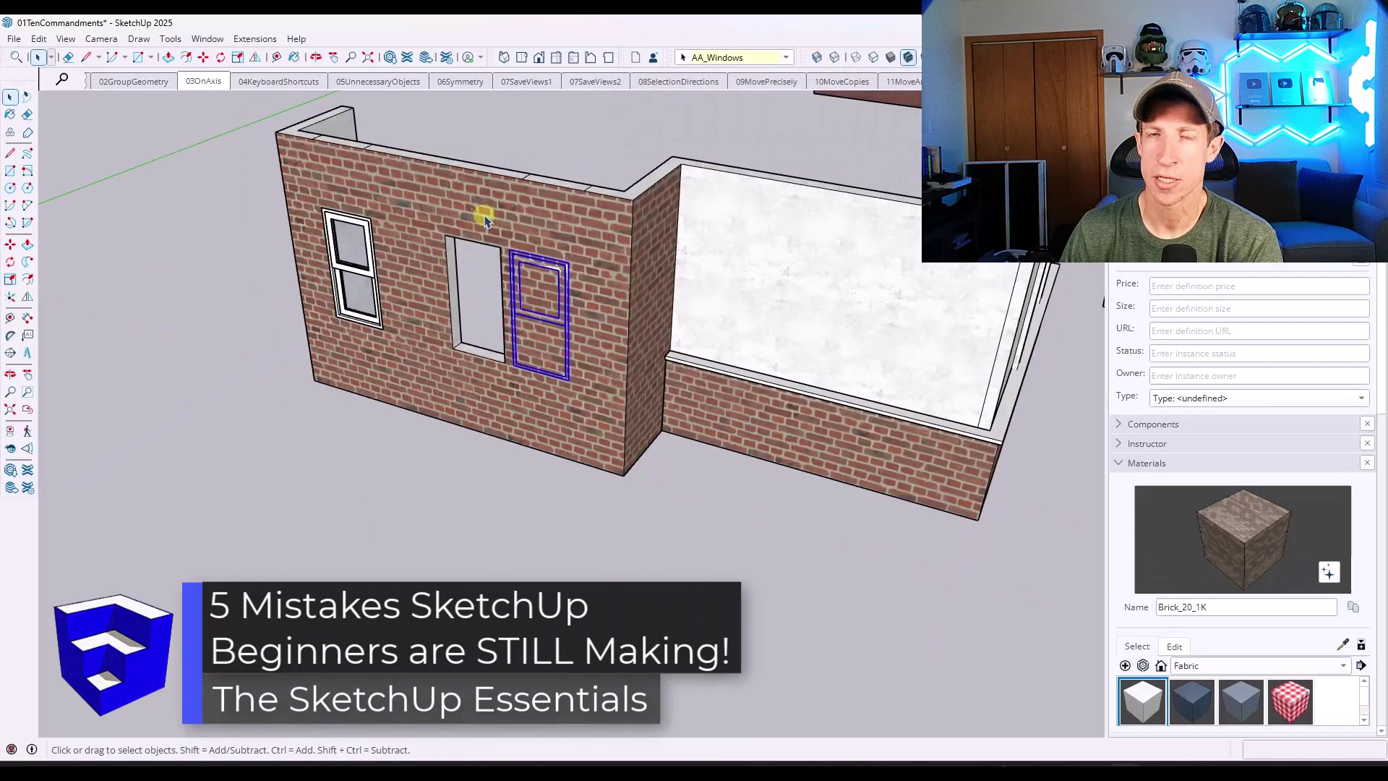
- Slide the window left into its opening and orbit around the building to view it
key("m")
left_click_drag(505, 245, 448, 239)
key("space")
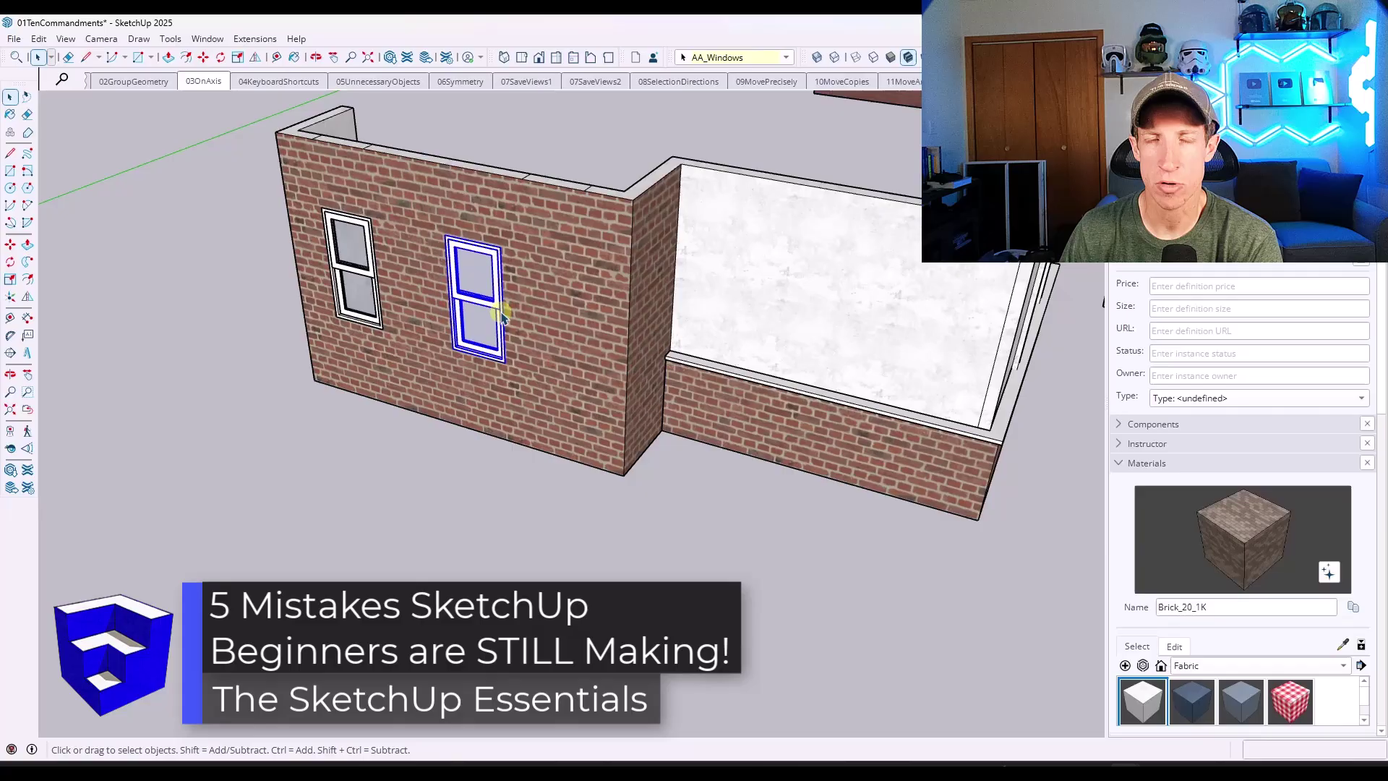
middle_click_drag(501, 316, 709, 452)
scroll(657, 344, "up", 3)
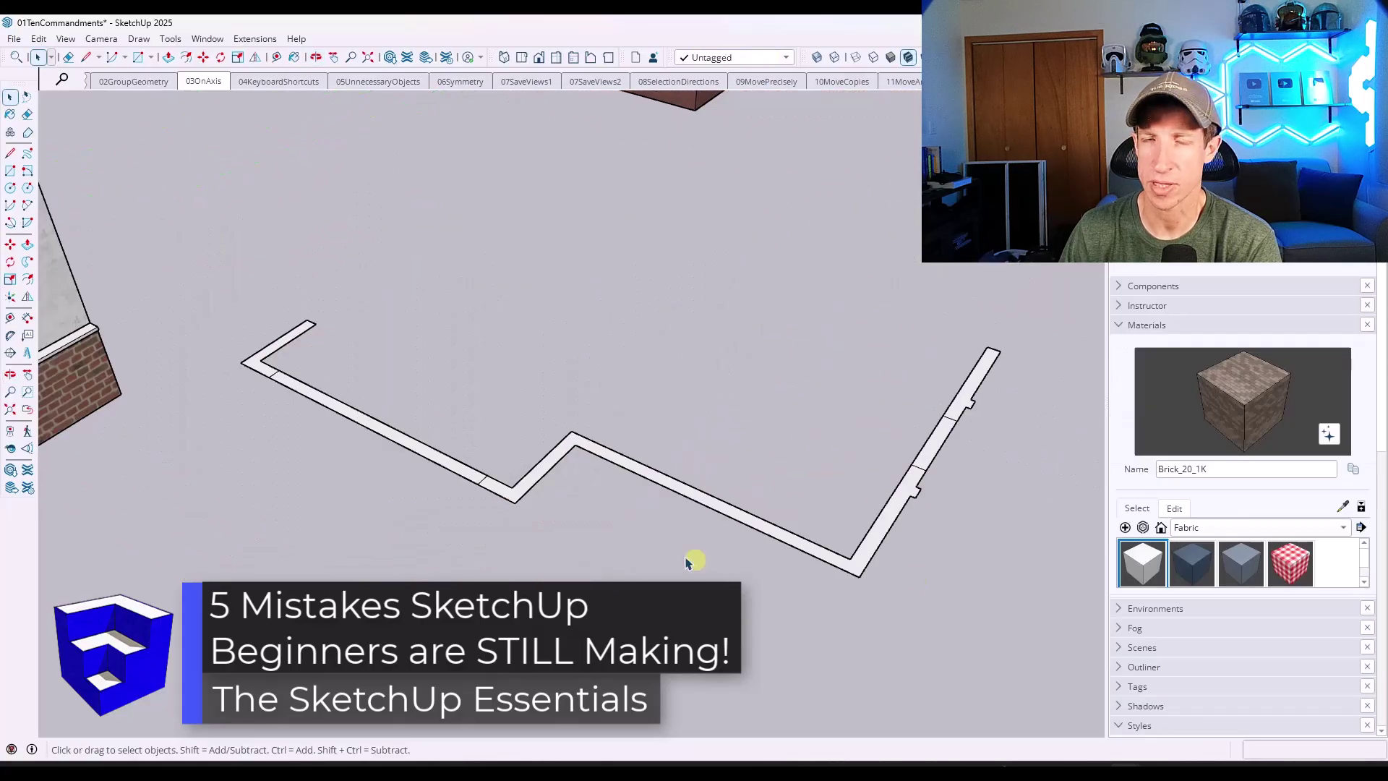
- Make the floor-plan outline a group and pull one of its walls upward inside it
left_click_drag(198, 192, 1022, 640)
right_click(901, 266)
left_click(963, 399)
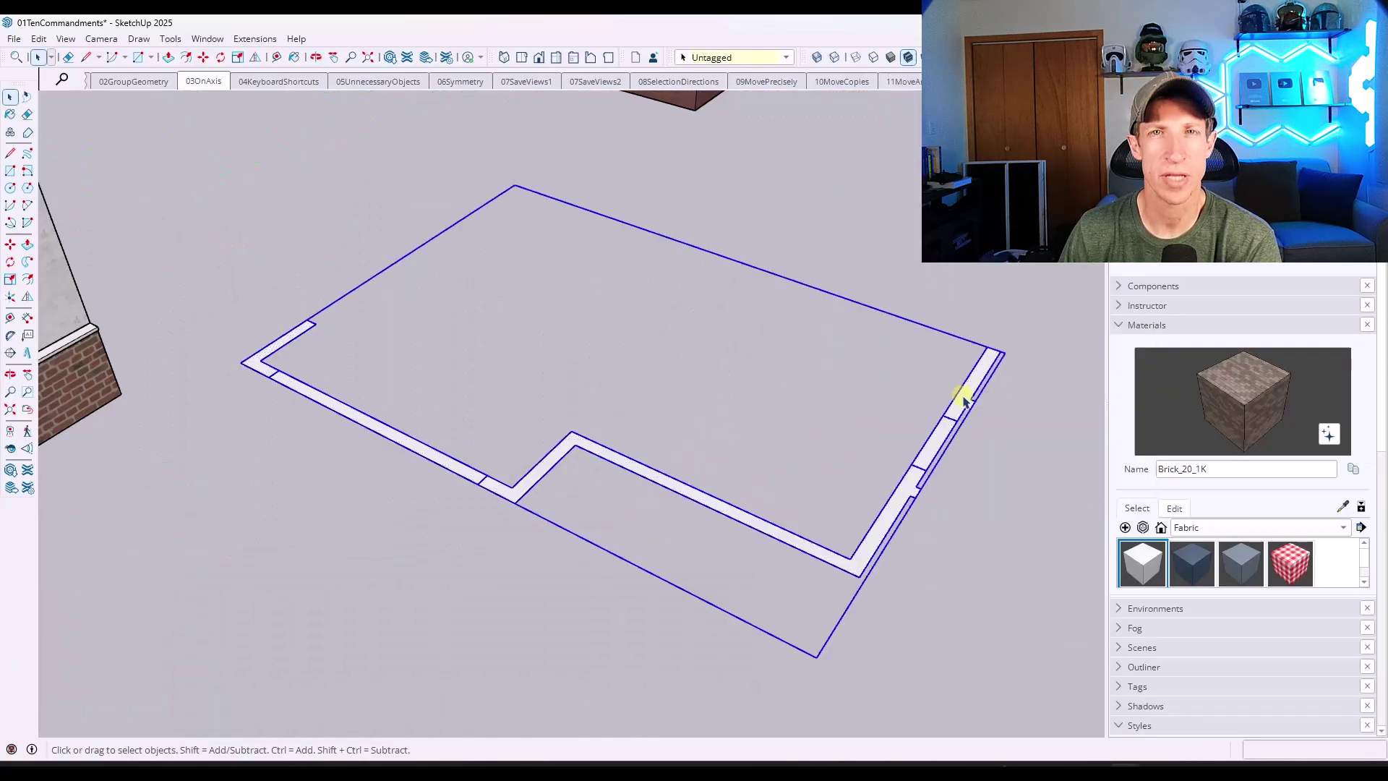
double_click(964, 400)
key("p")
left_click_drag(964, 396, 964, 325)
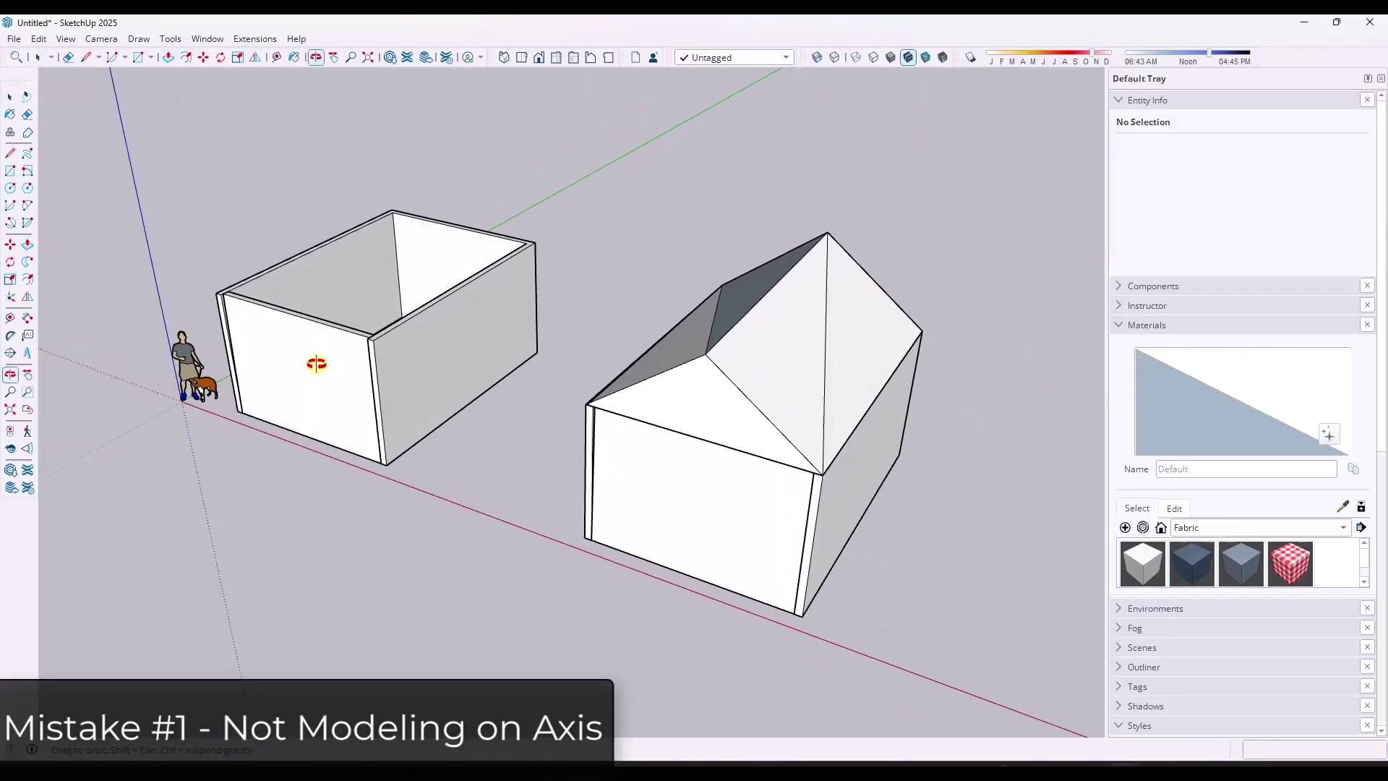
- Draw a closed four-sided outline on the ground, off the red and green axes
middle_click_drag(316, 363, 268, 361)
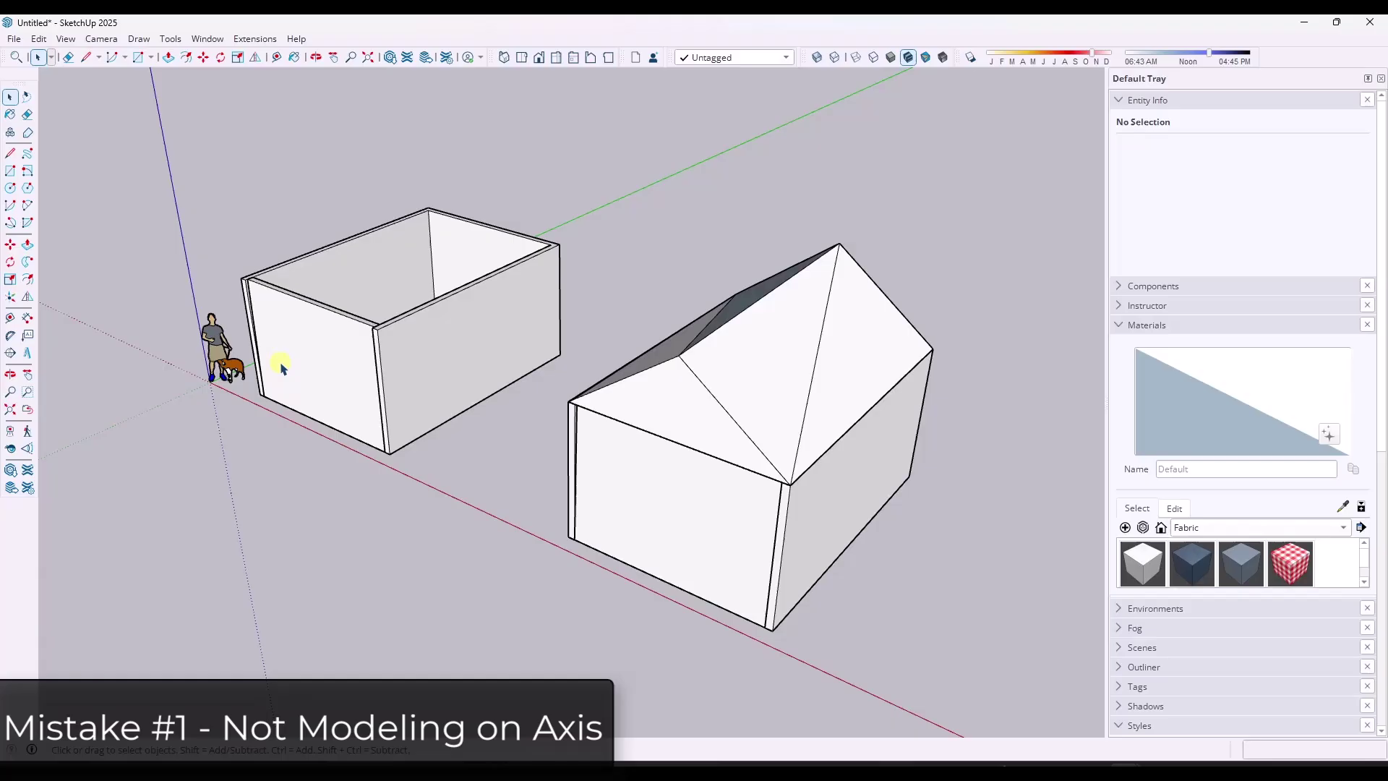
middle_click_drag(279, 365, 412, 372)
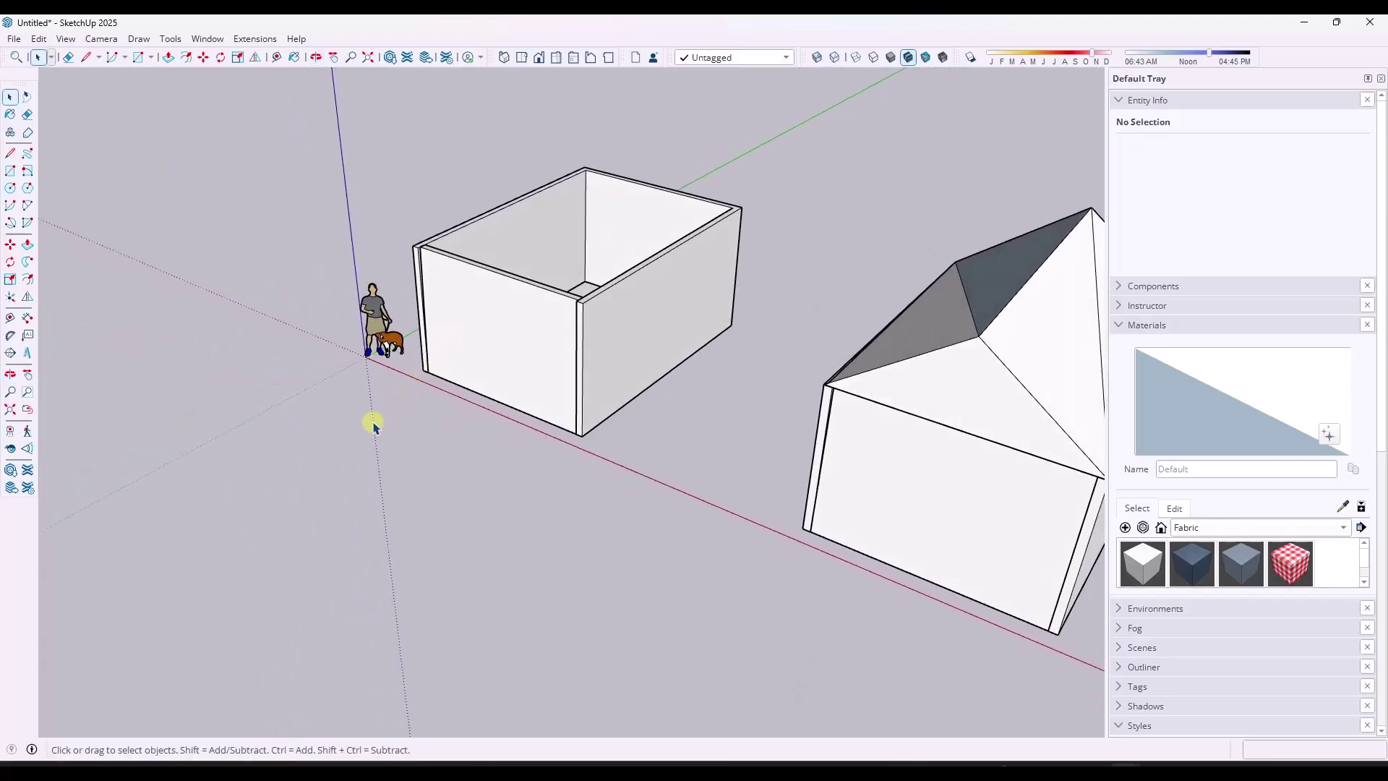
key("l")
left_click(346, 379)
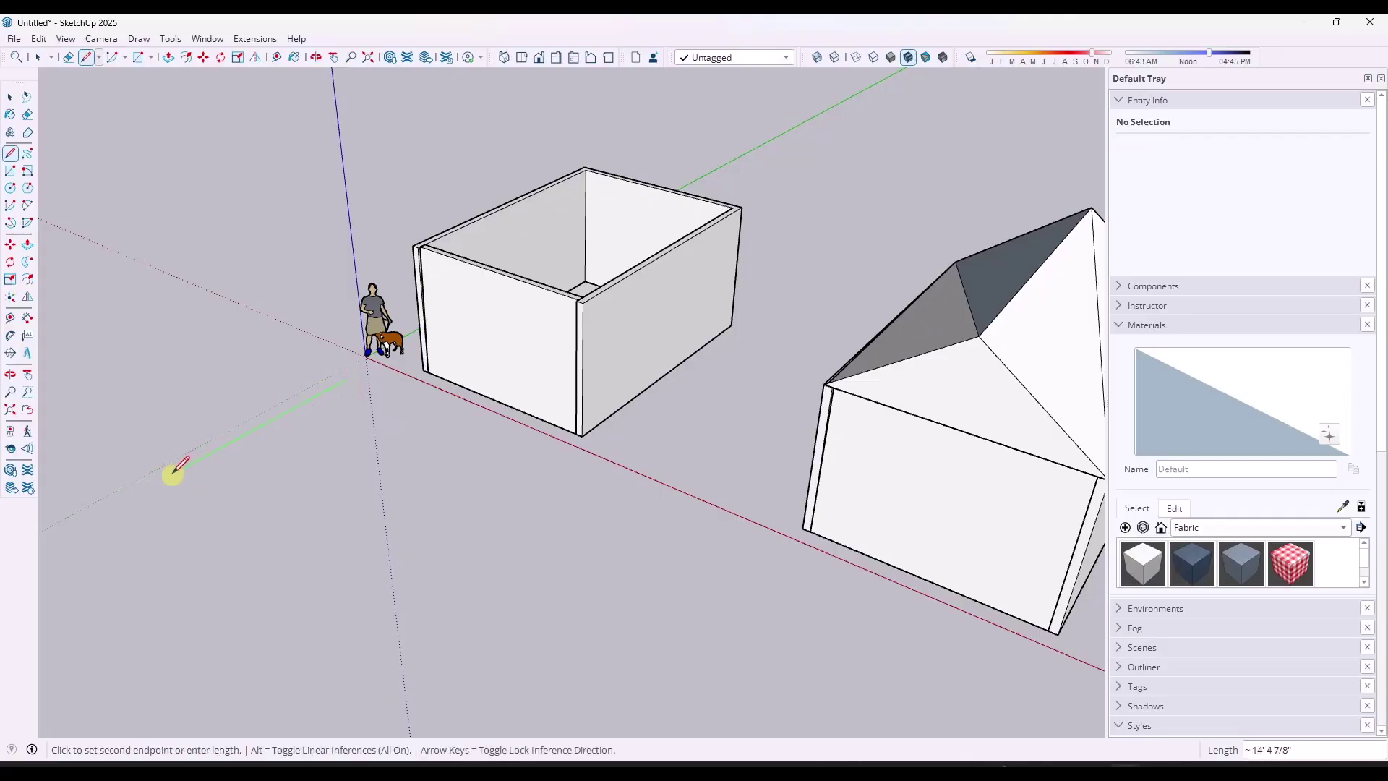
left_click(124, 490)
scroll(123, 491, "up", 1)
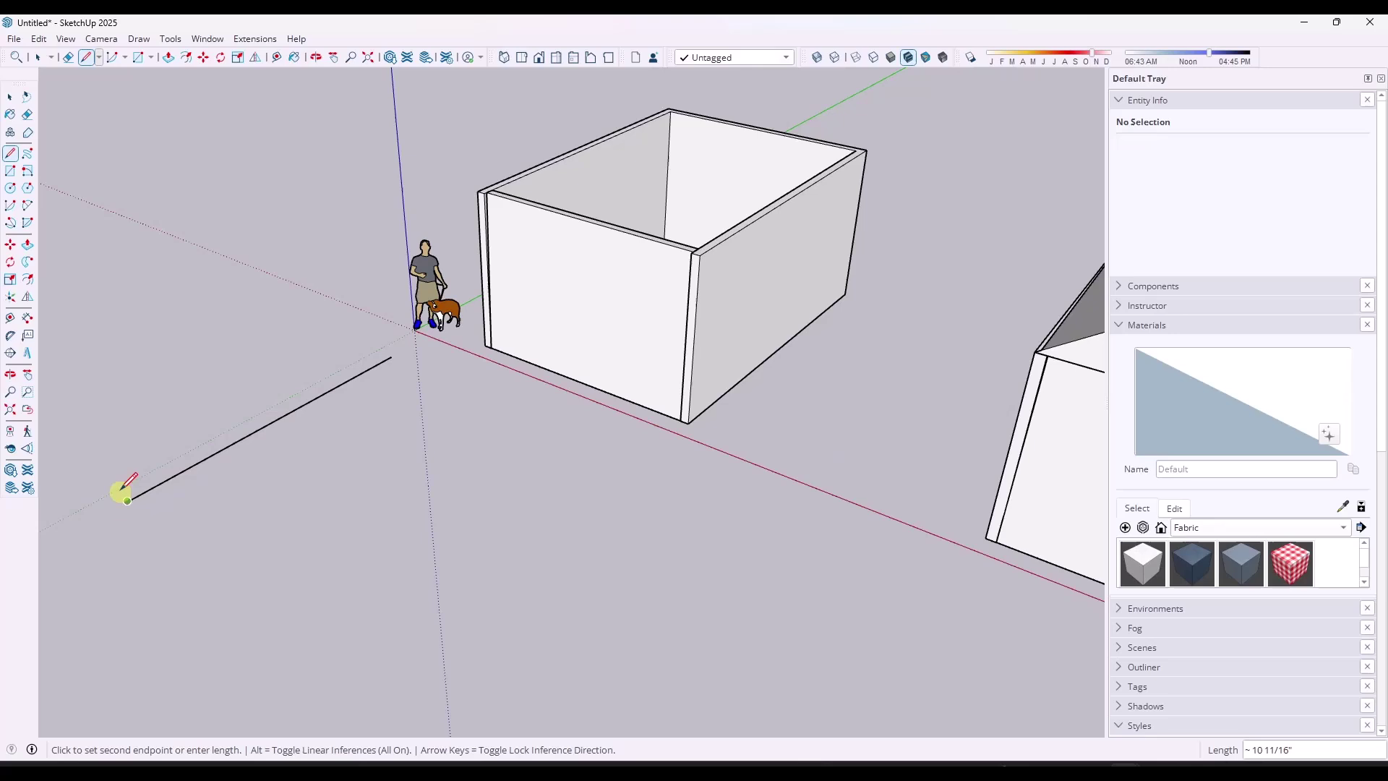
scroll(124, 492, "up", 3)
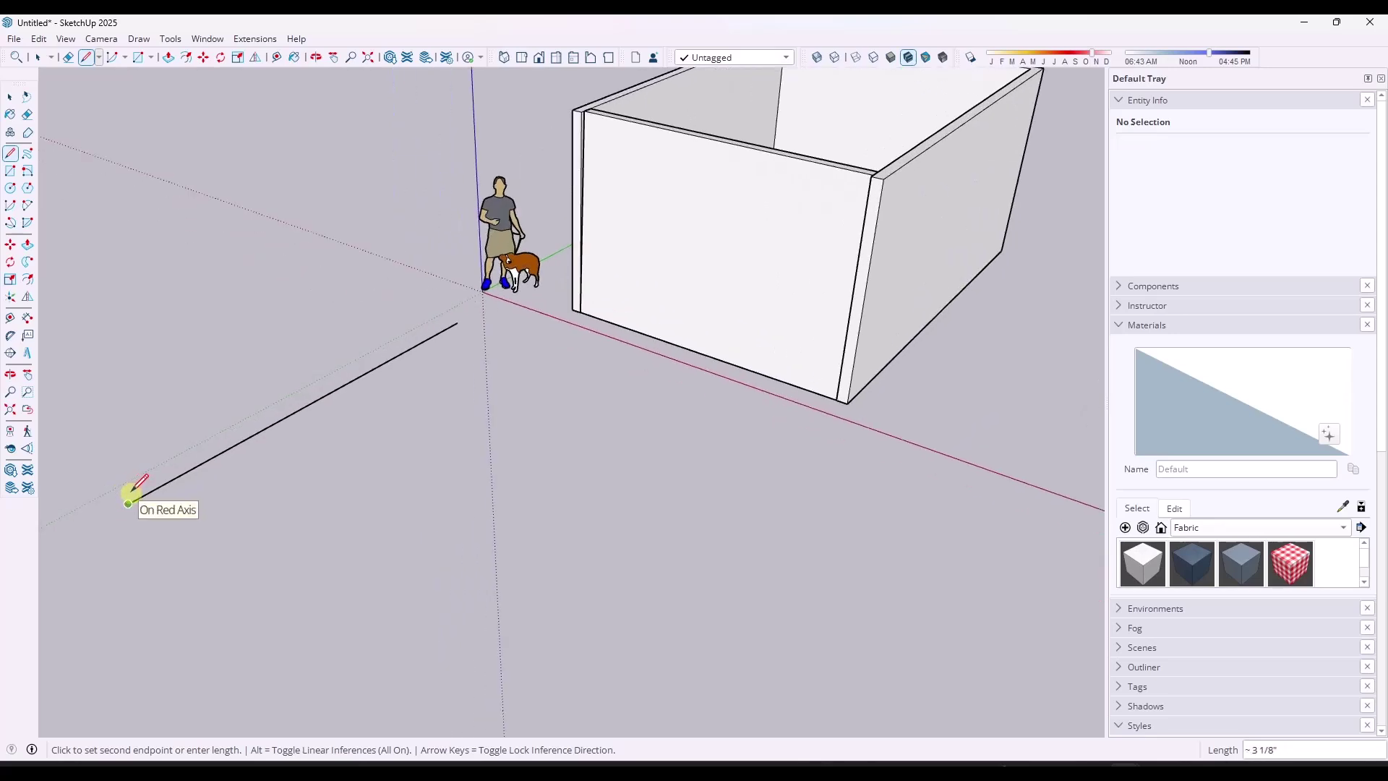
scroll(128, 500, "up", 1)
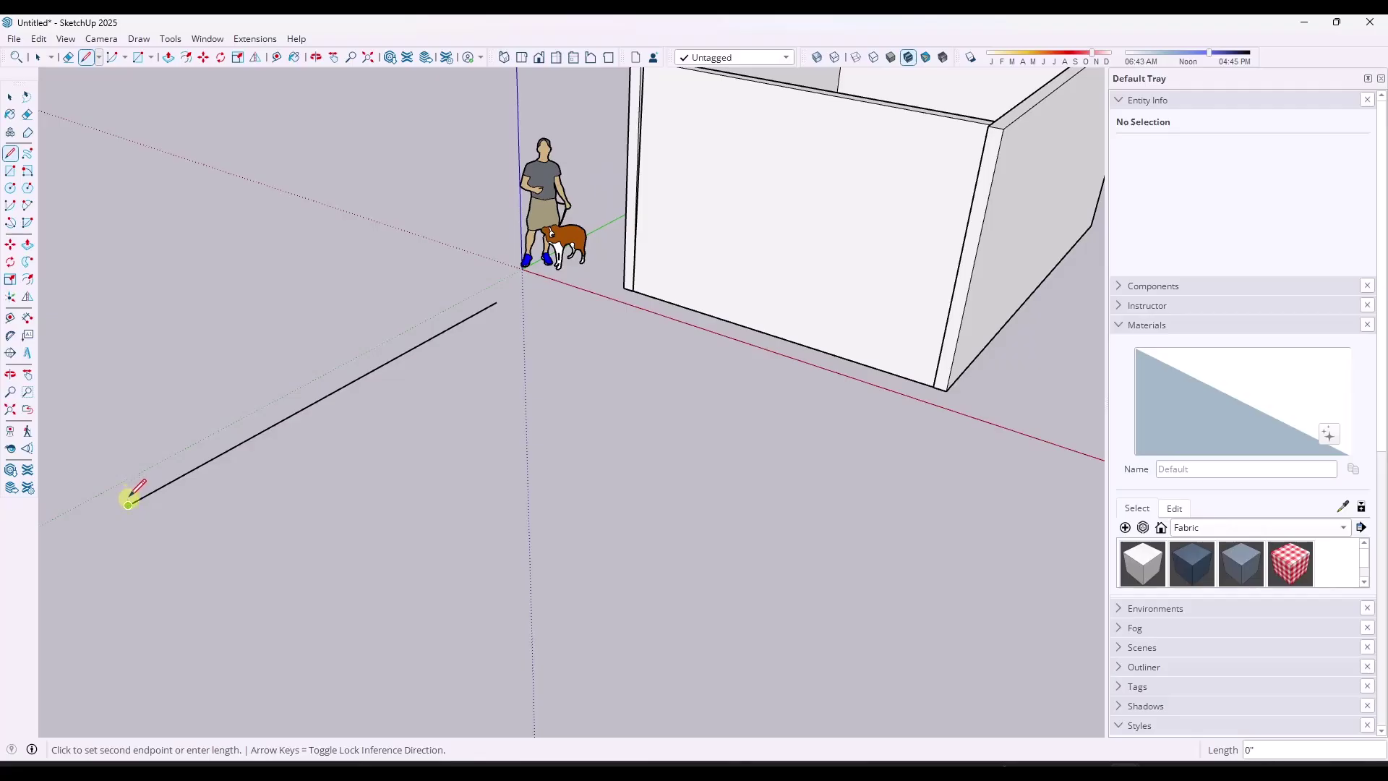
left_click(540, 686)
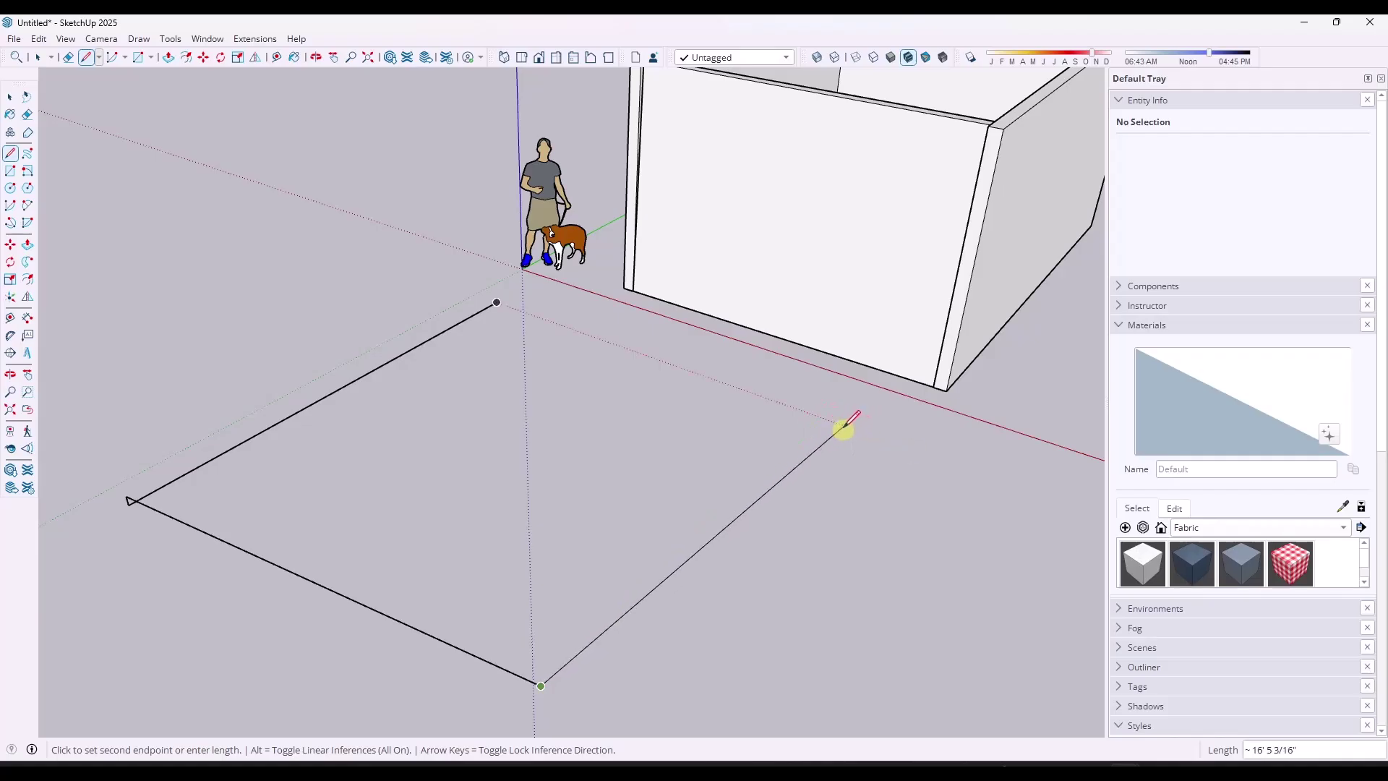
left_click(825, 411)
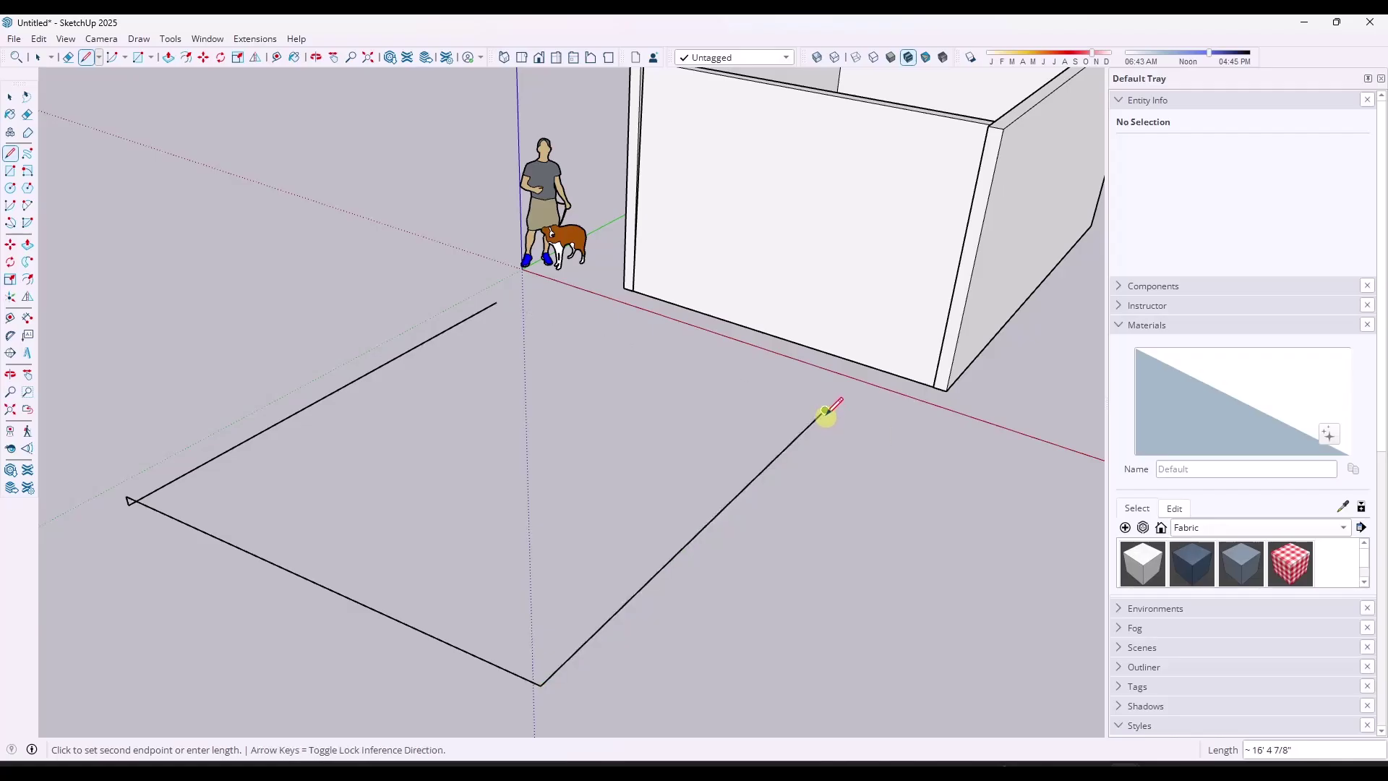
left_click(497, 302)
key("space")
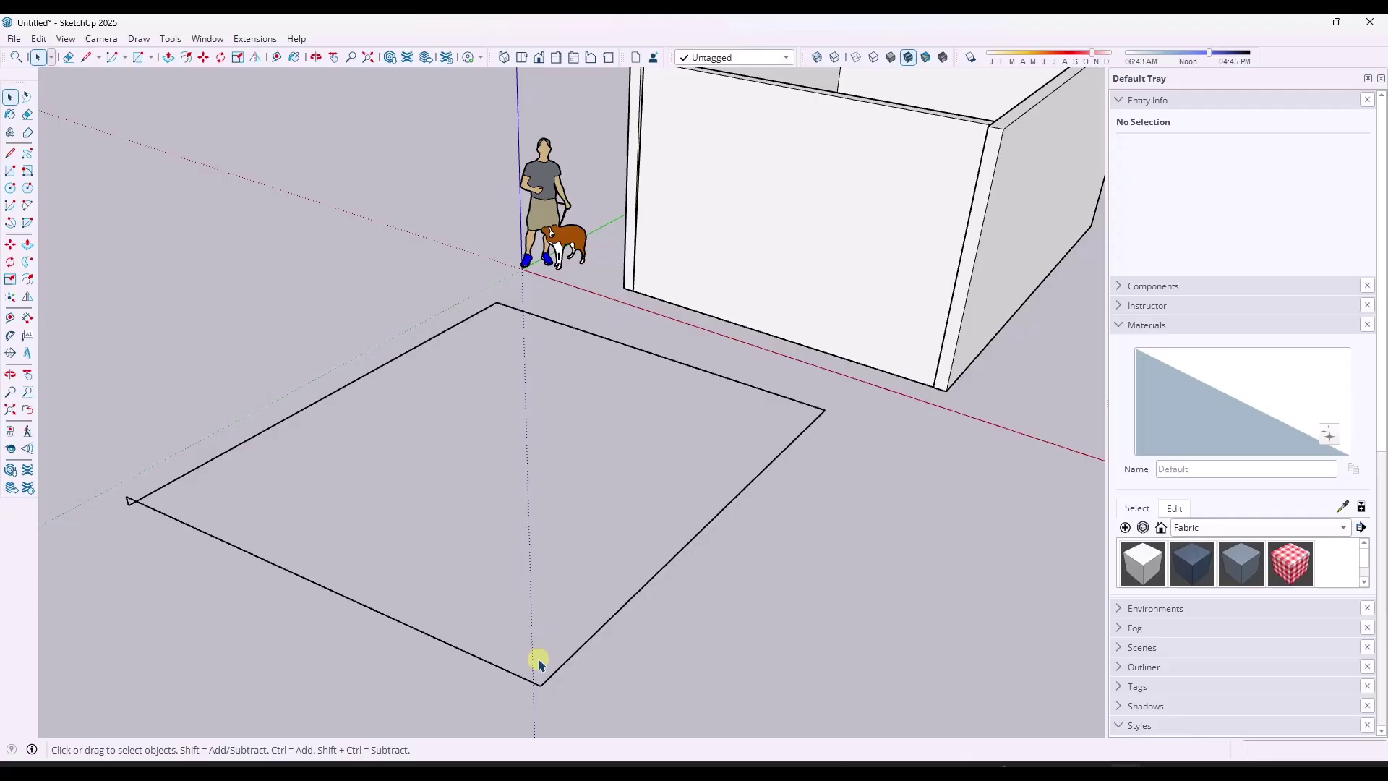
- Add diagonal edges across the outline between its corners
key("l")
left_click(541, 685)
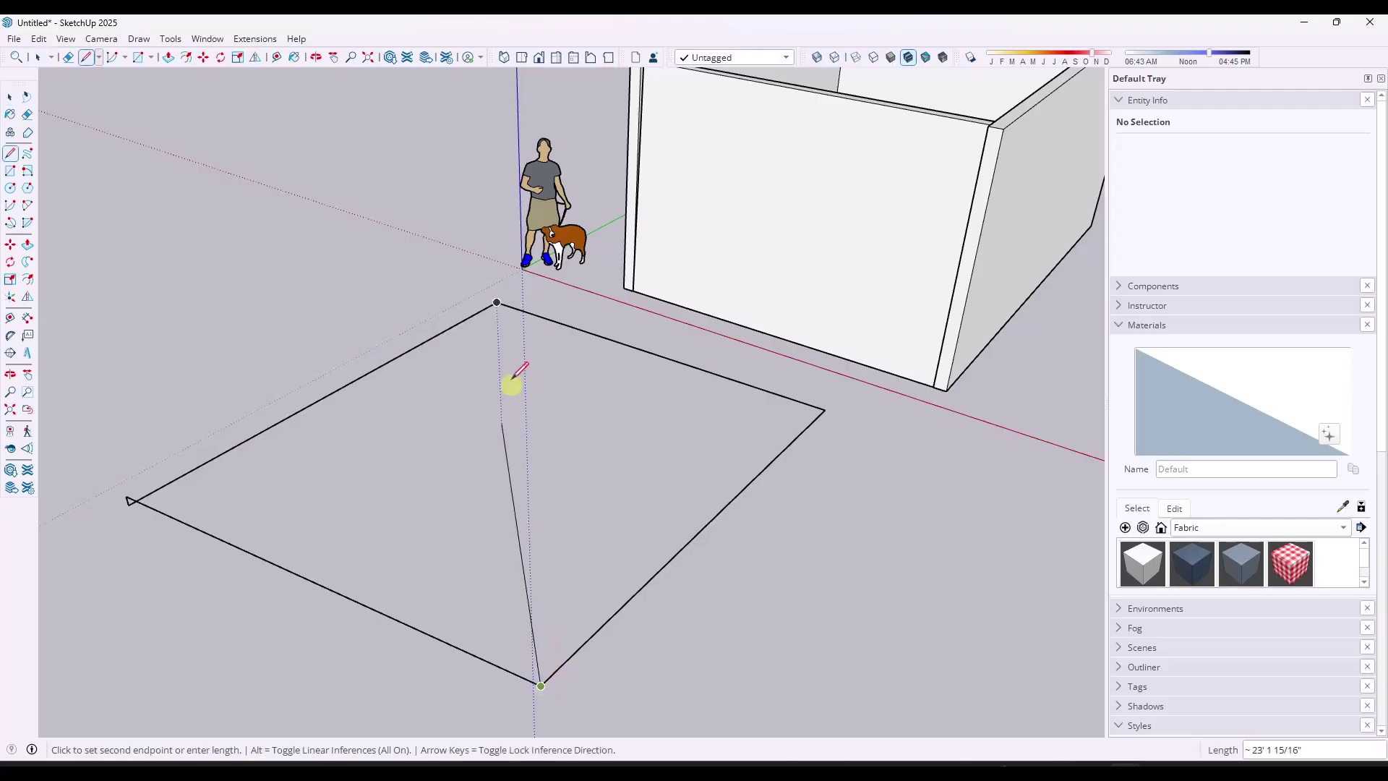
left_click(498, 302)
left_click(127, 497)
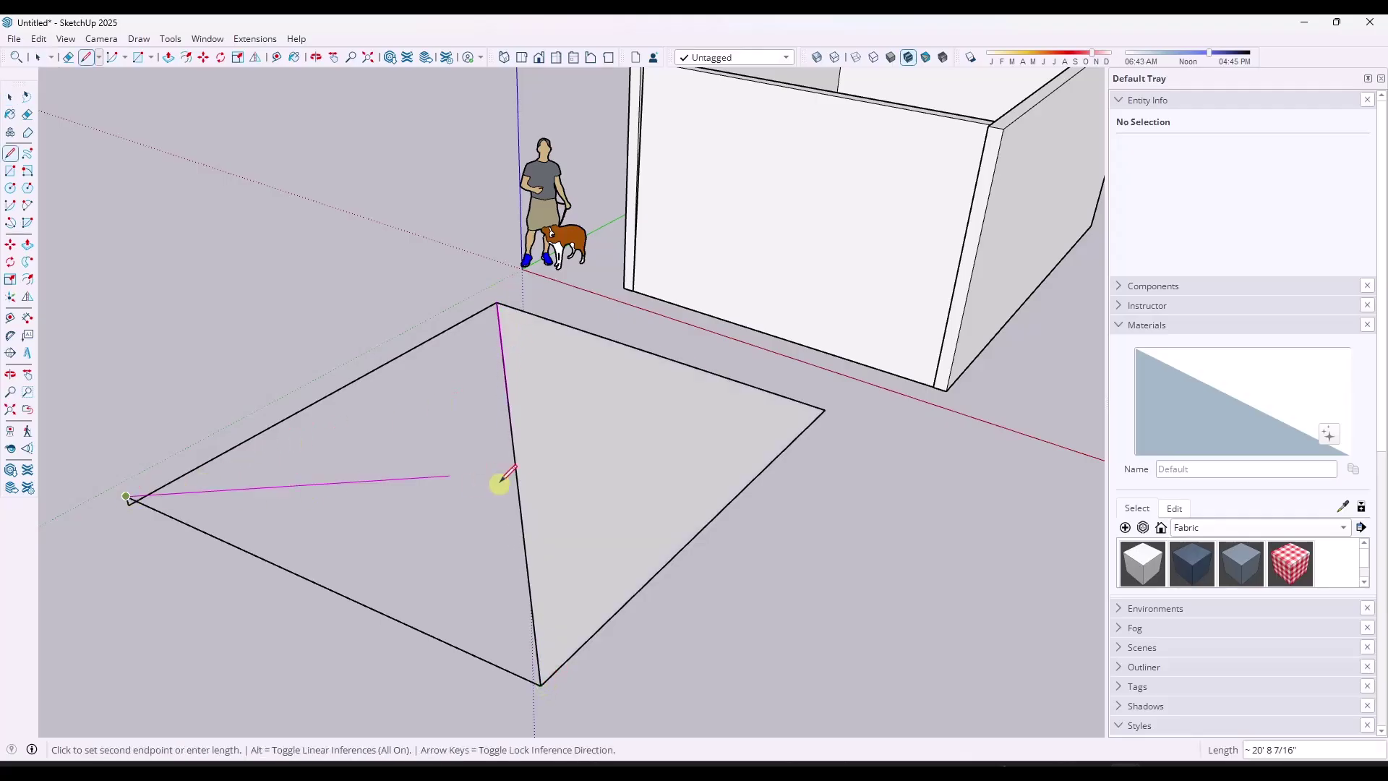
left_click(512, 443)
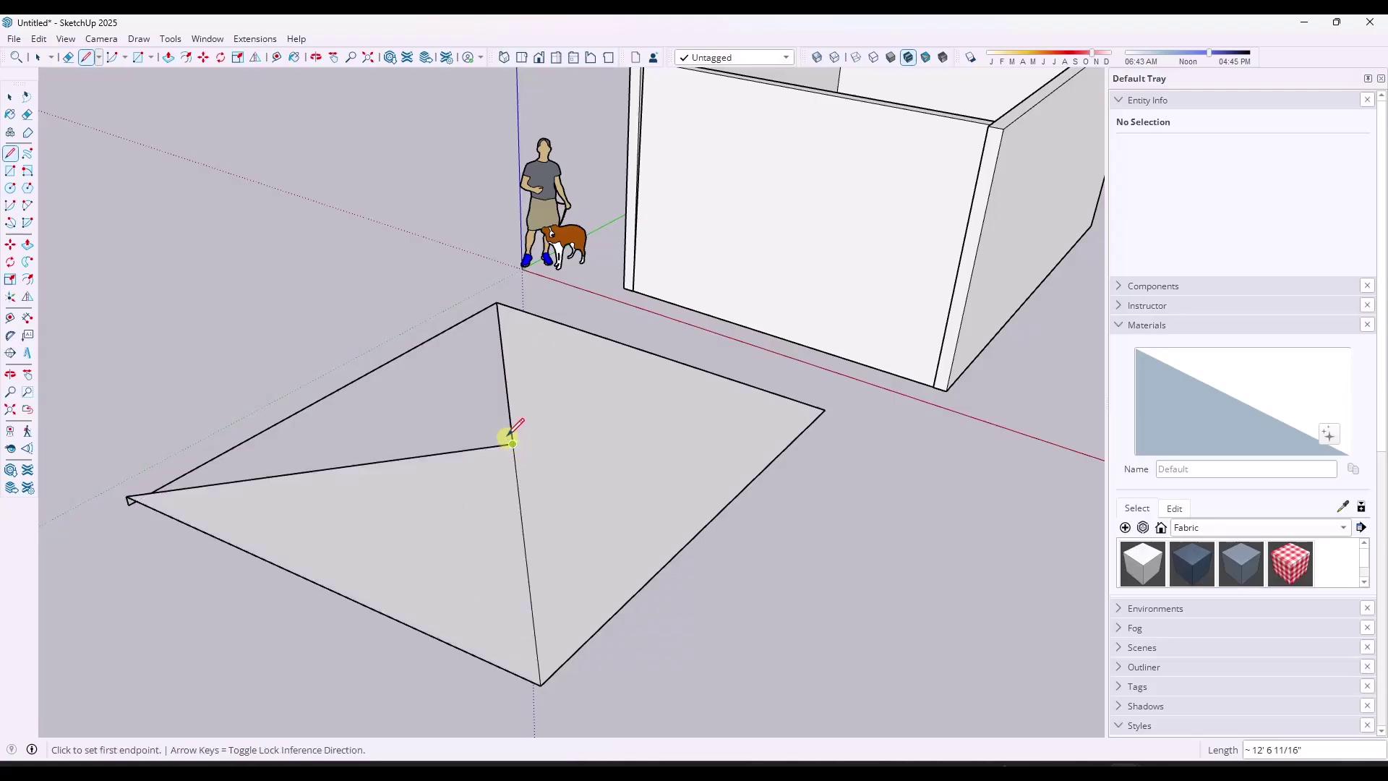
left_click(497, 305)
left_click(128, 496)
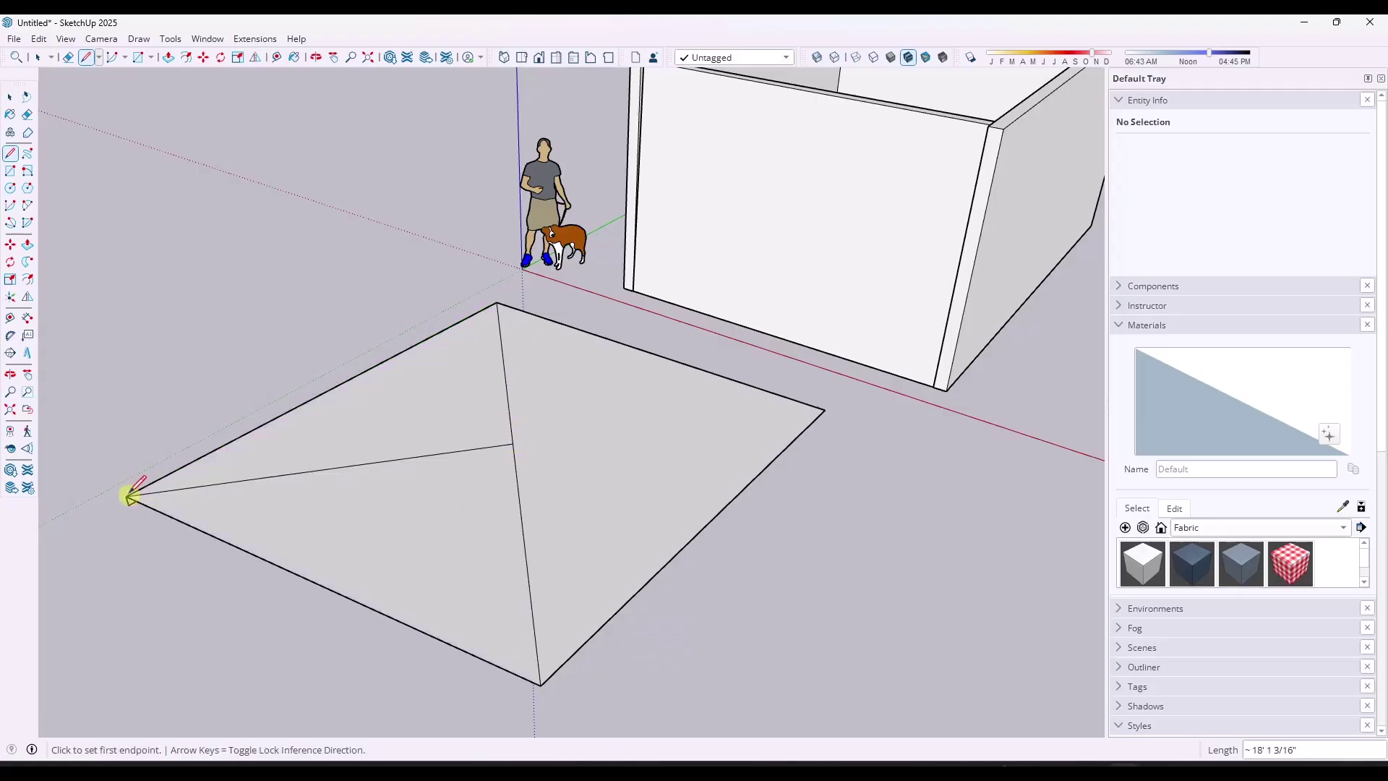
- Erase the two diagonal edges, then undo with Ctrl+Z to bring them back
key("e")
mouse_move(531, 462)
left_mouse_down()
mouse_move(530, 431)
mouse_move(572, 462)
left_mouse_up()
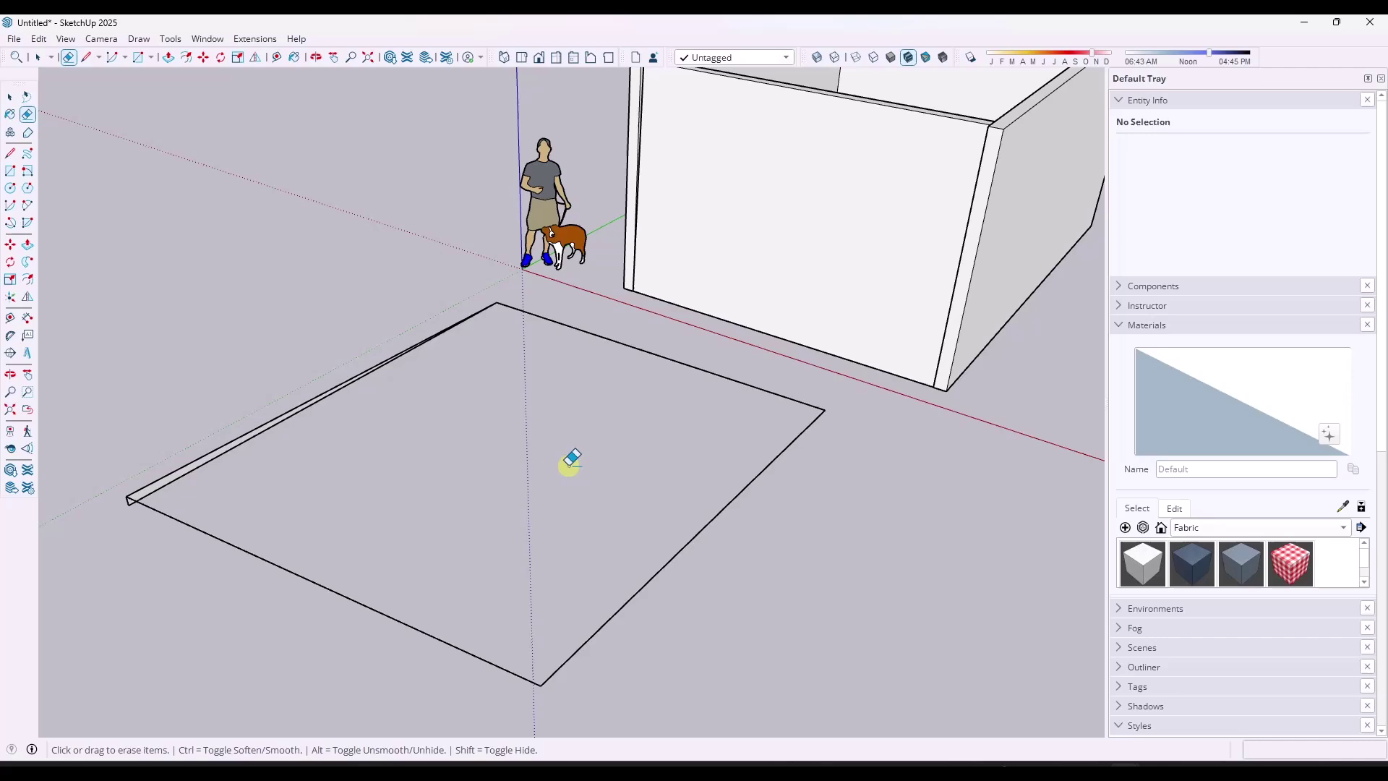
key("space")
scroll(556, 499, "down", 2)
key("ctrl+z")
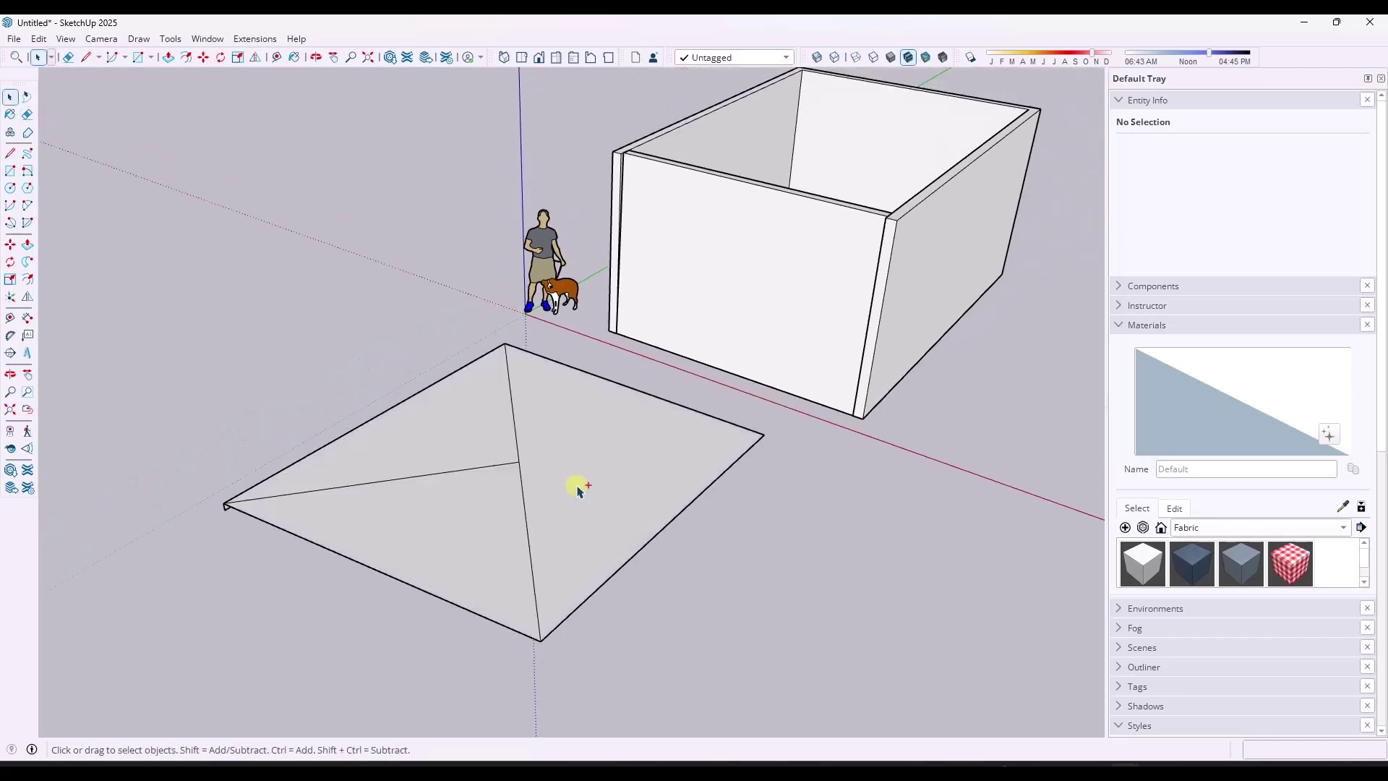
scroll(979, 226, "up", 4)
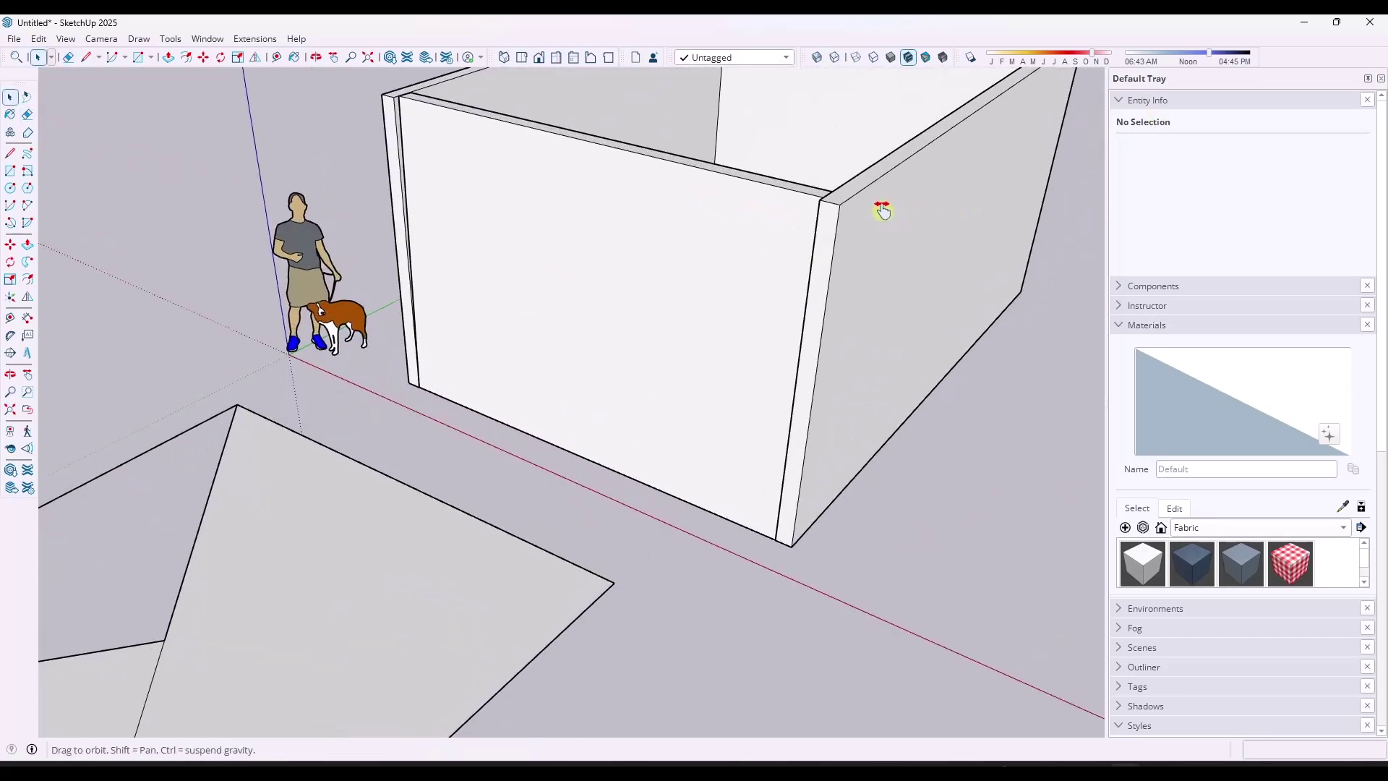
- Select a wall face of the open box and briefly Push/Pull its top
middle_click_drag(882, 208, 475, 318)
scroll(518, 294, "up", 2)
left_click(521, 296)
scroll(477, 319, "down", 2)
key("p")
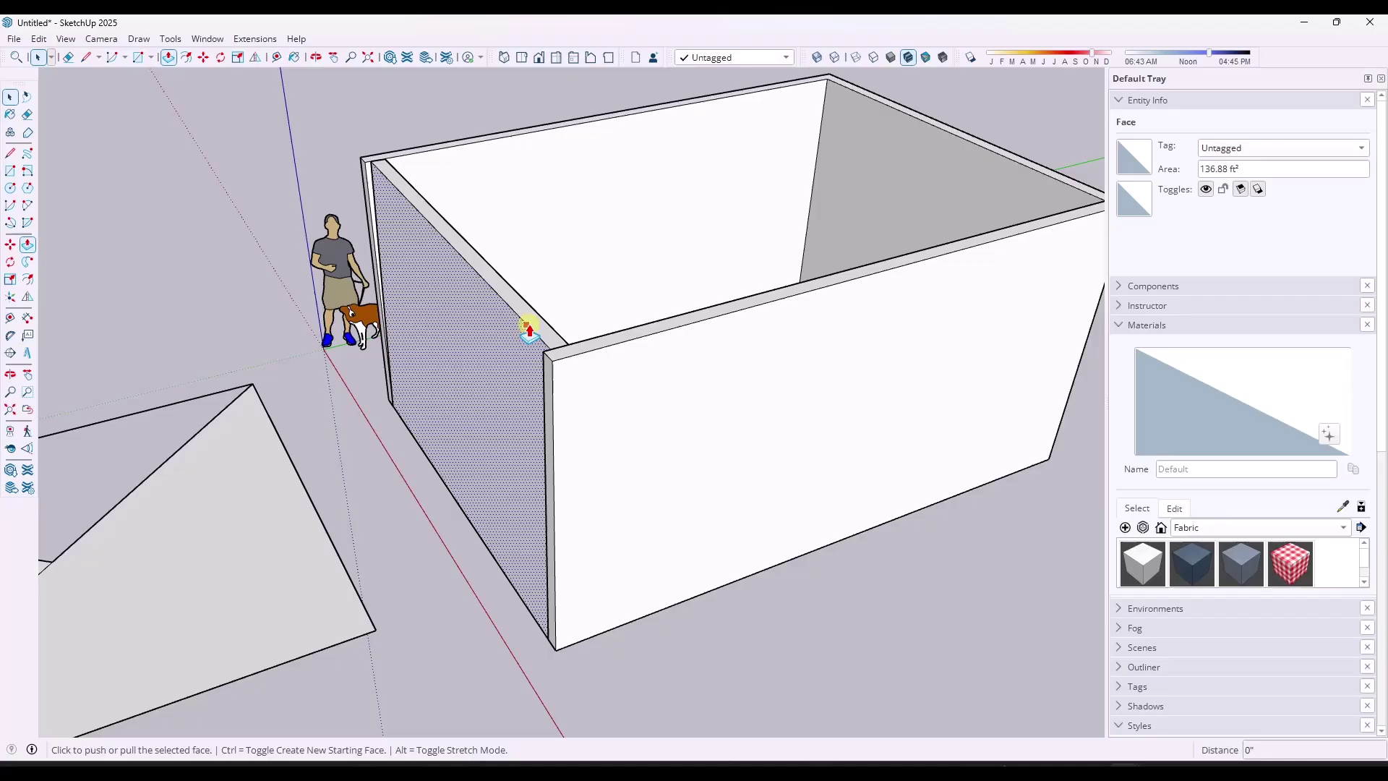
left_click(533, 323)
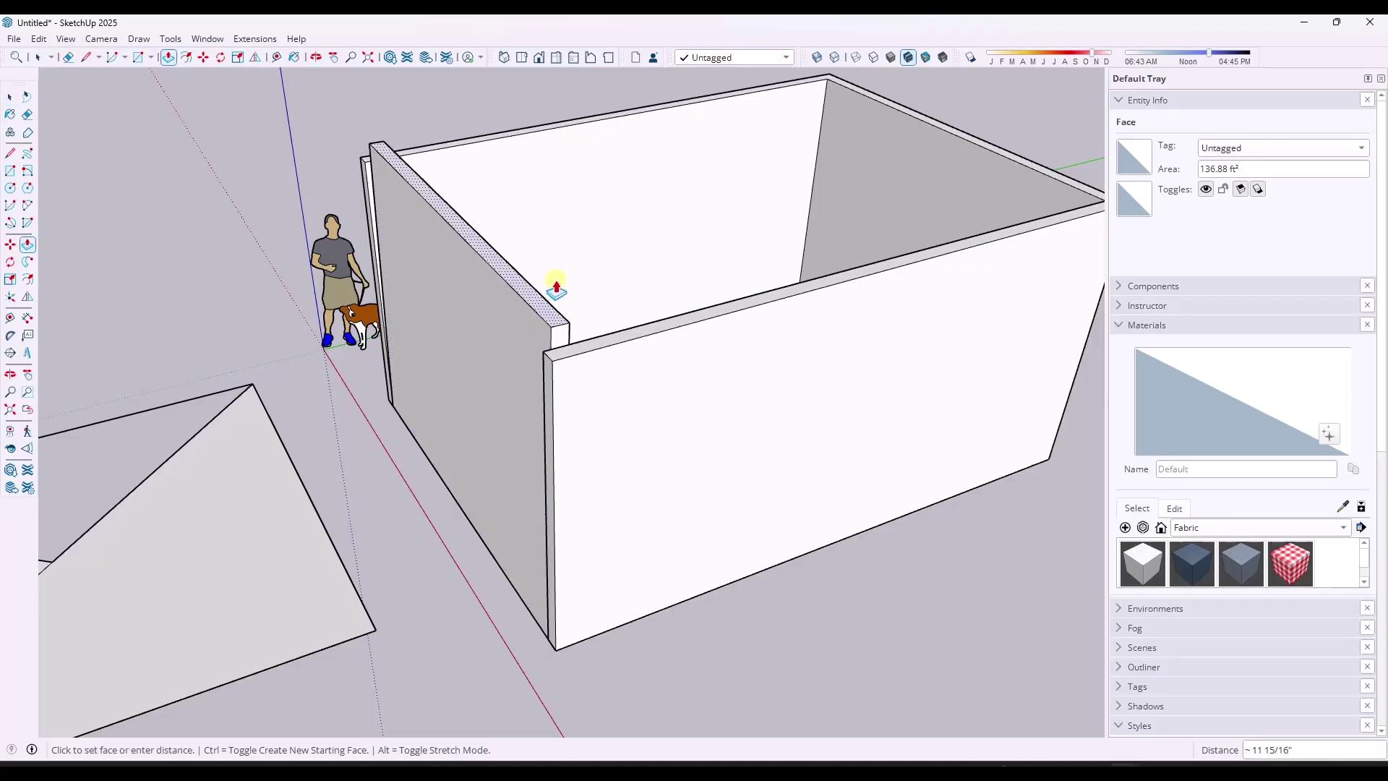
key("space")
- Orbit and pan so the buildings sit in the upper left of the view
scroll(728, 347, "down", 5)
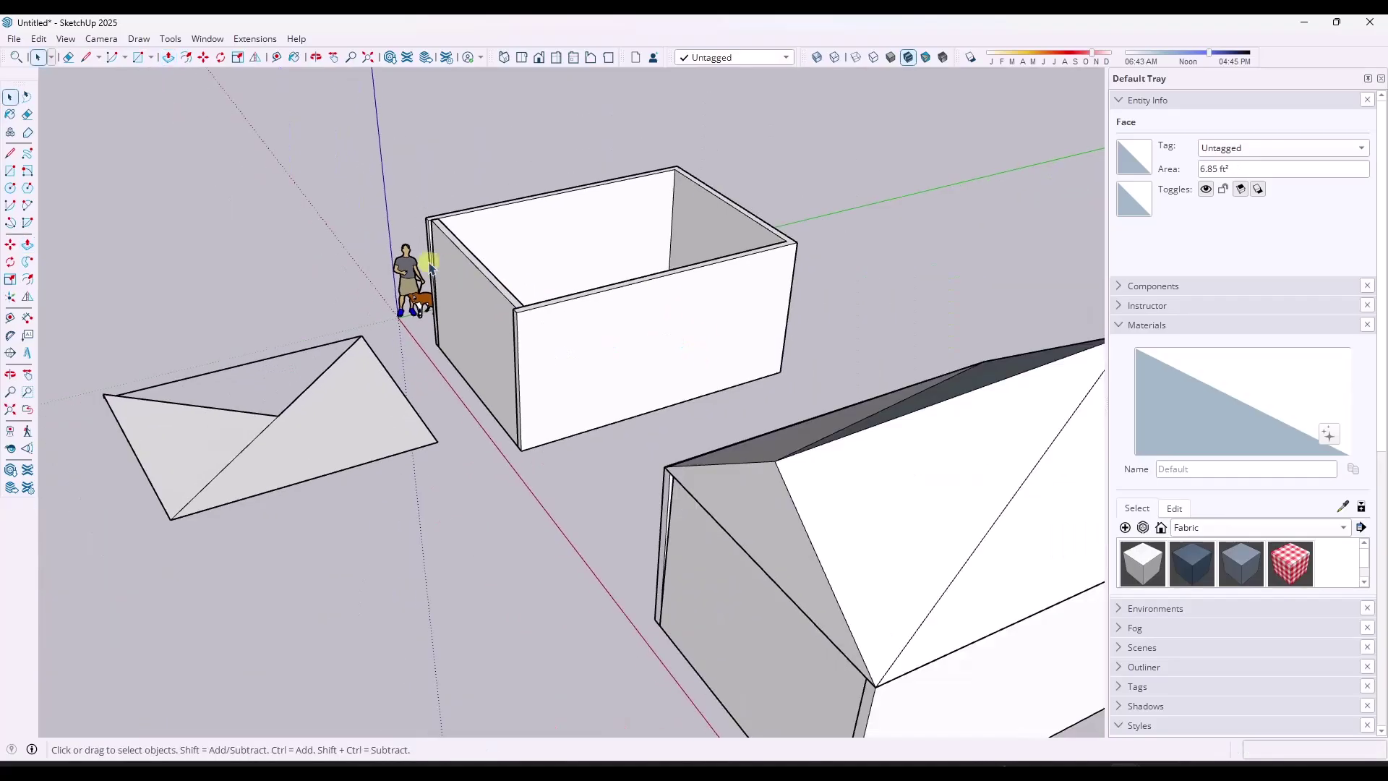
scroll(719, 387, "up", 2)
middle_click_drag(719, 388, 799, 297)
key("space")
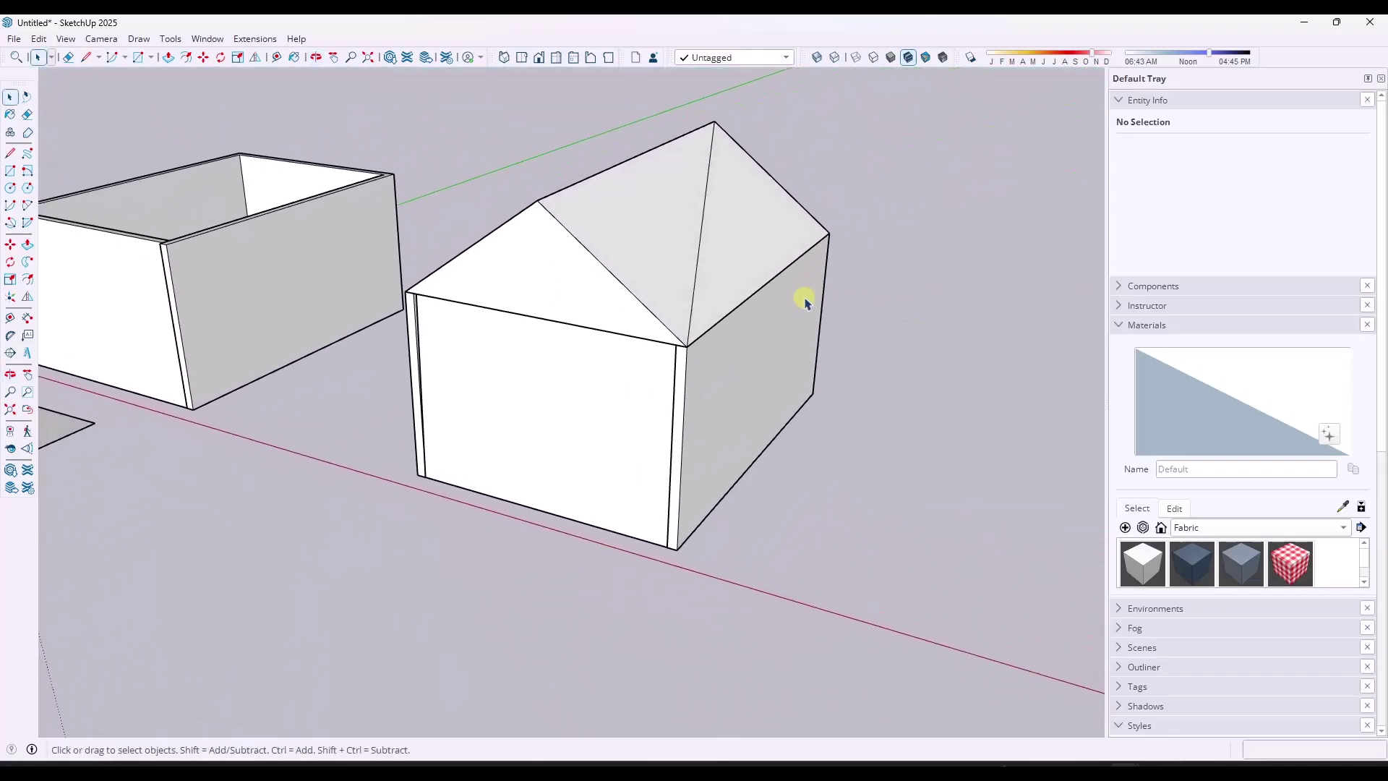
scroll(709, 319, "down", 3)
middle_click_drag(833, 454, 698, 454, "shift")
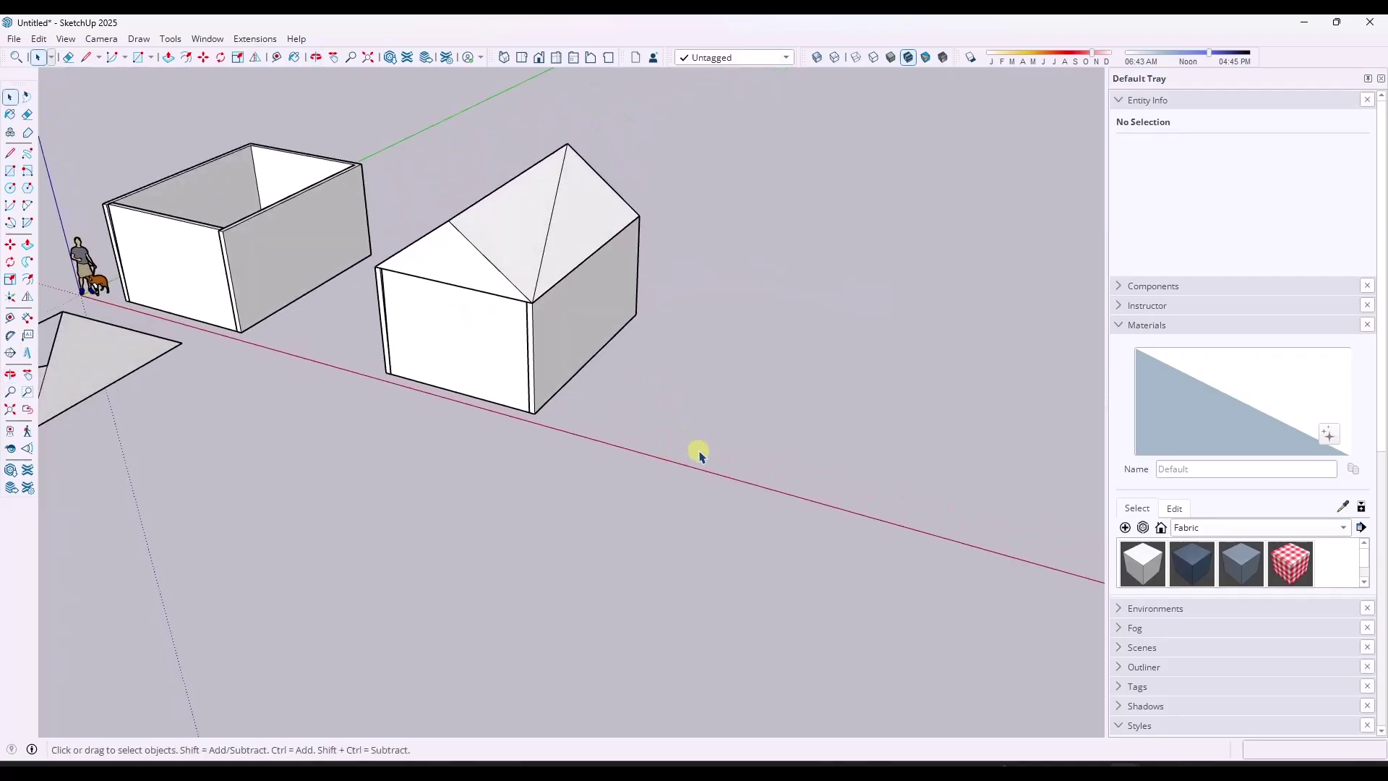
- Start a red-axis line, orbit around the houses, then cancel it
key("l")
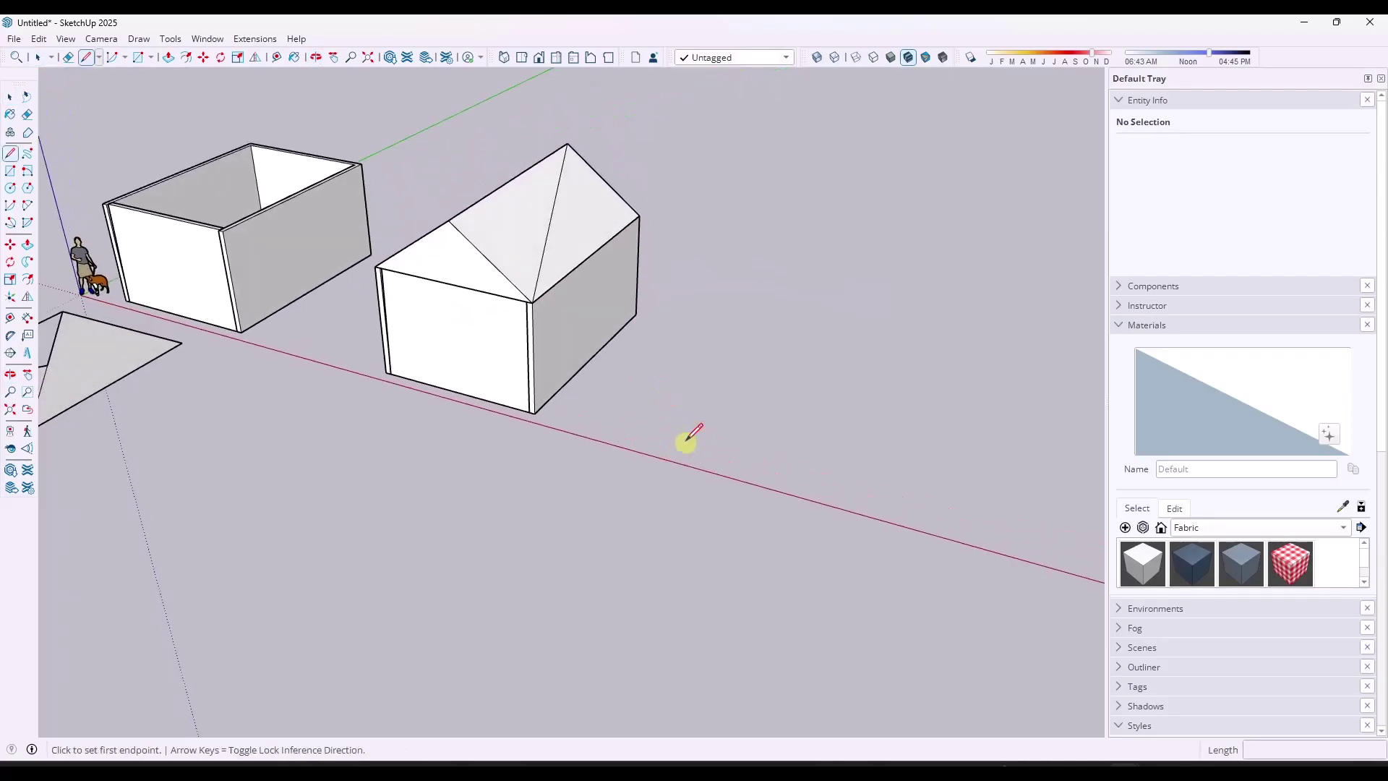
left_click(652, 445)
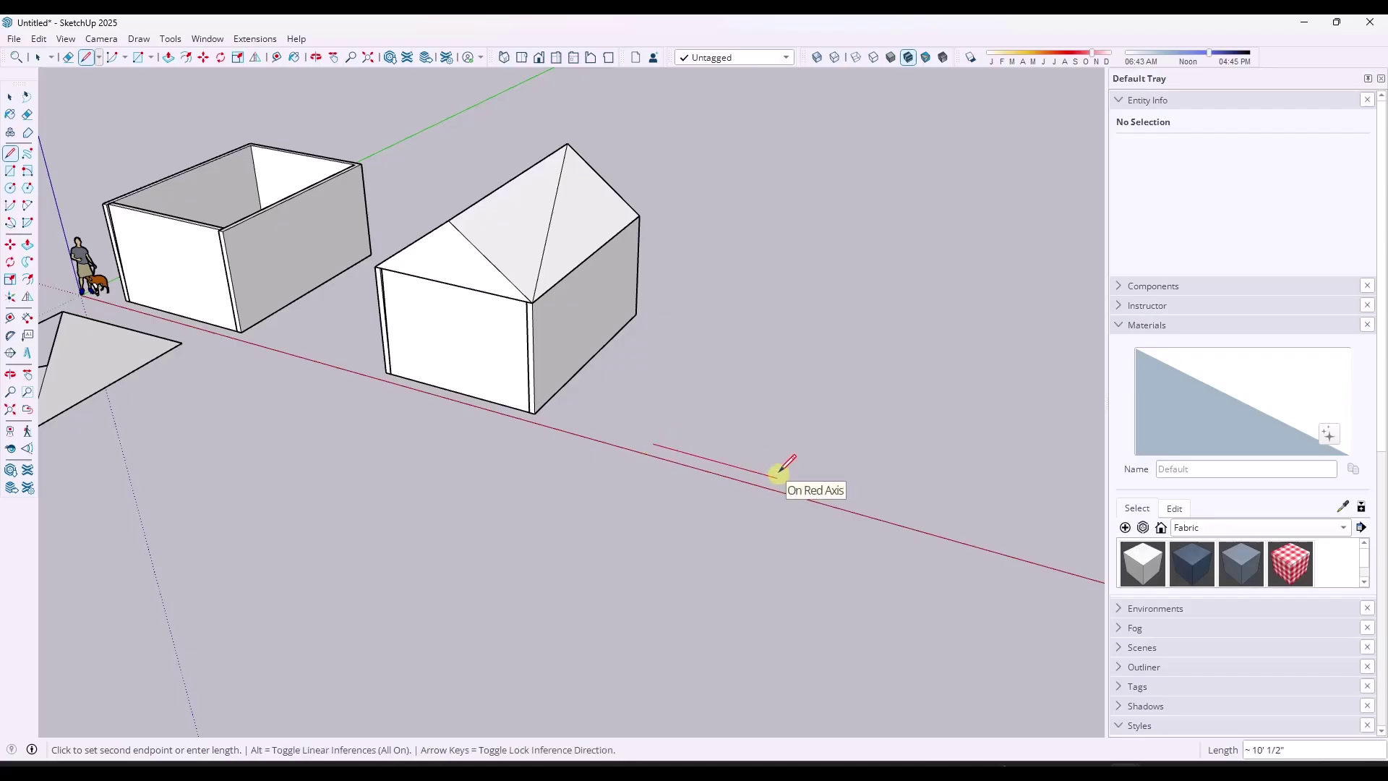
key("Right")
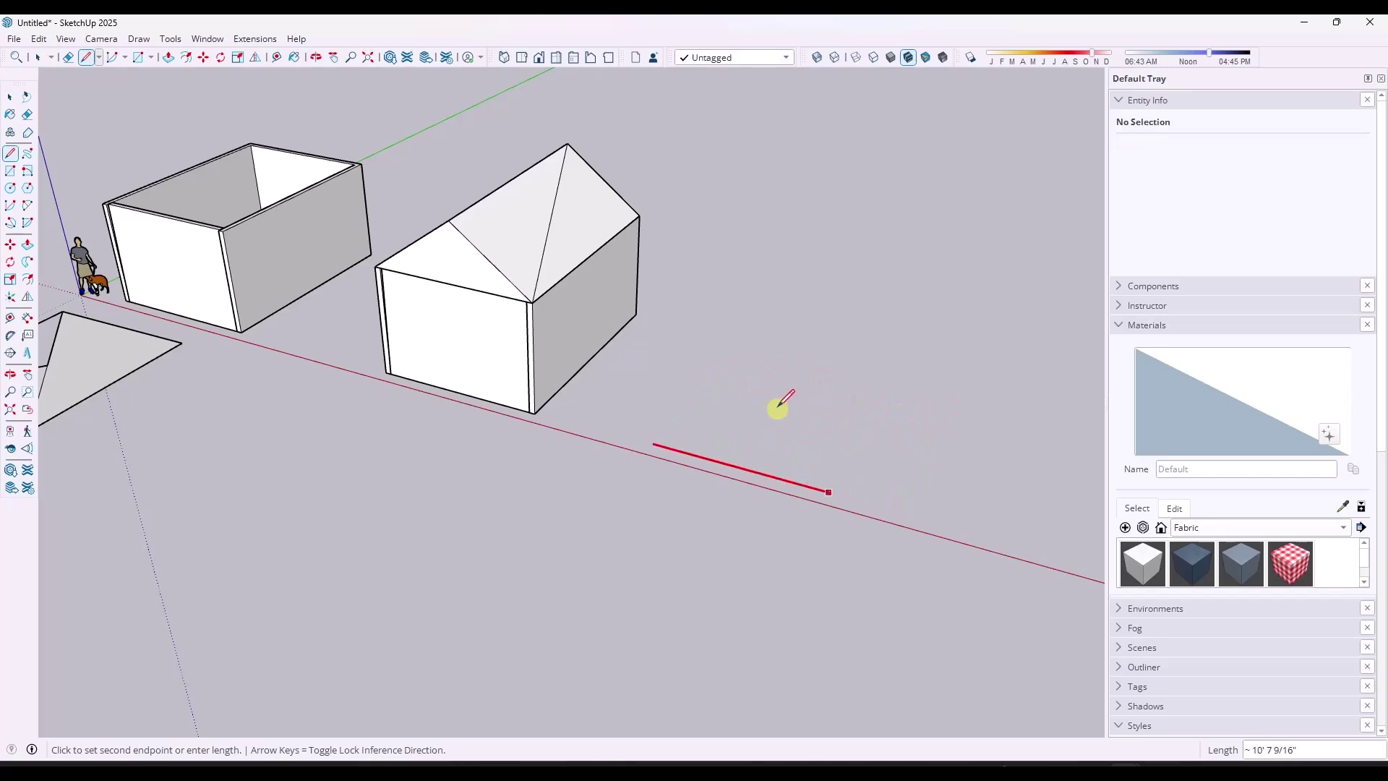
middle_click_drag(915, 460, 719, 452)
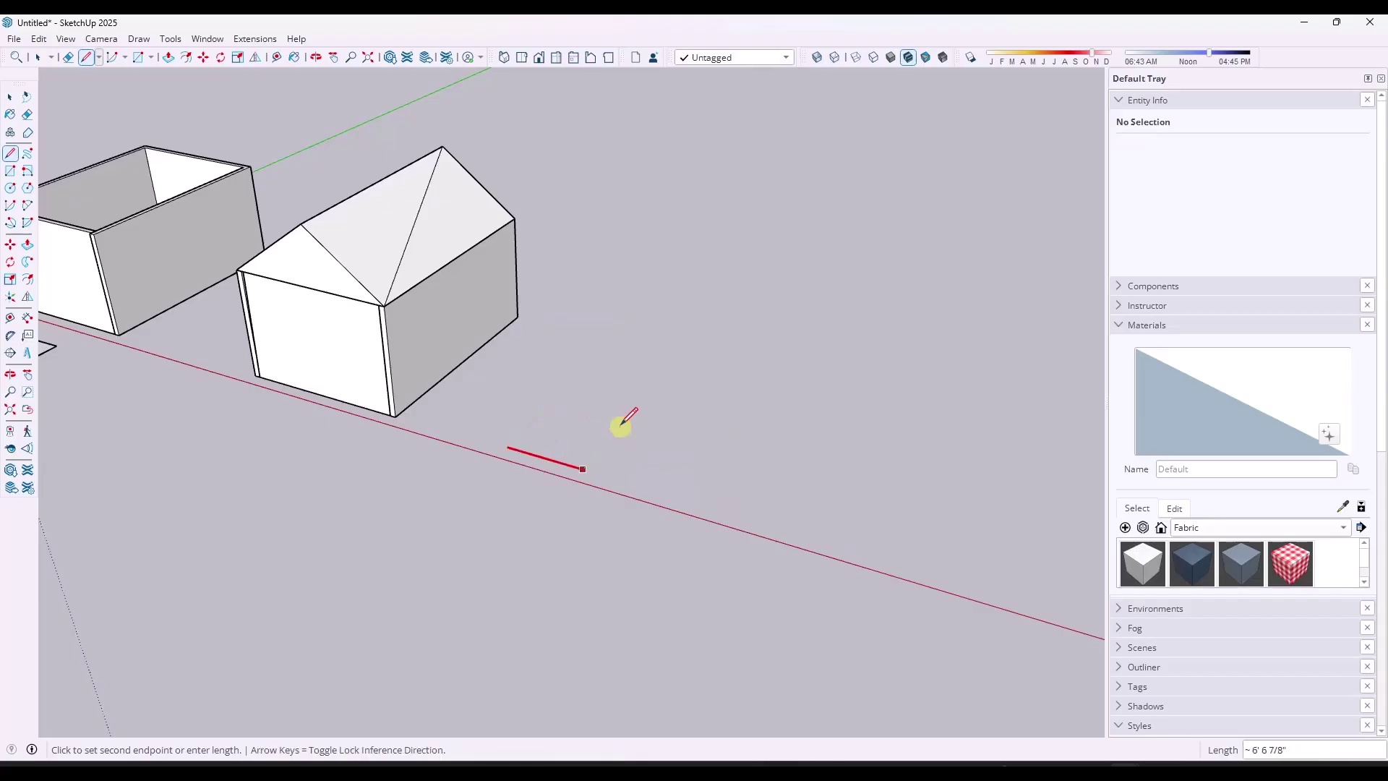
key("space")
- Draw a thin 20' by 1 rectangle along the red axis
key("l")
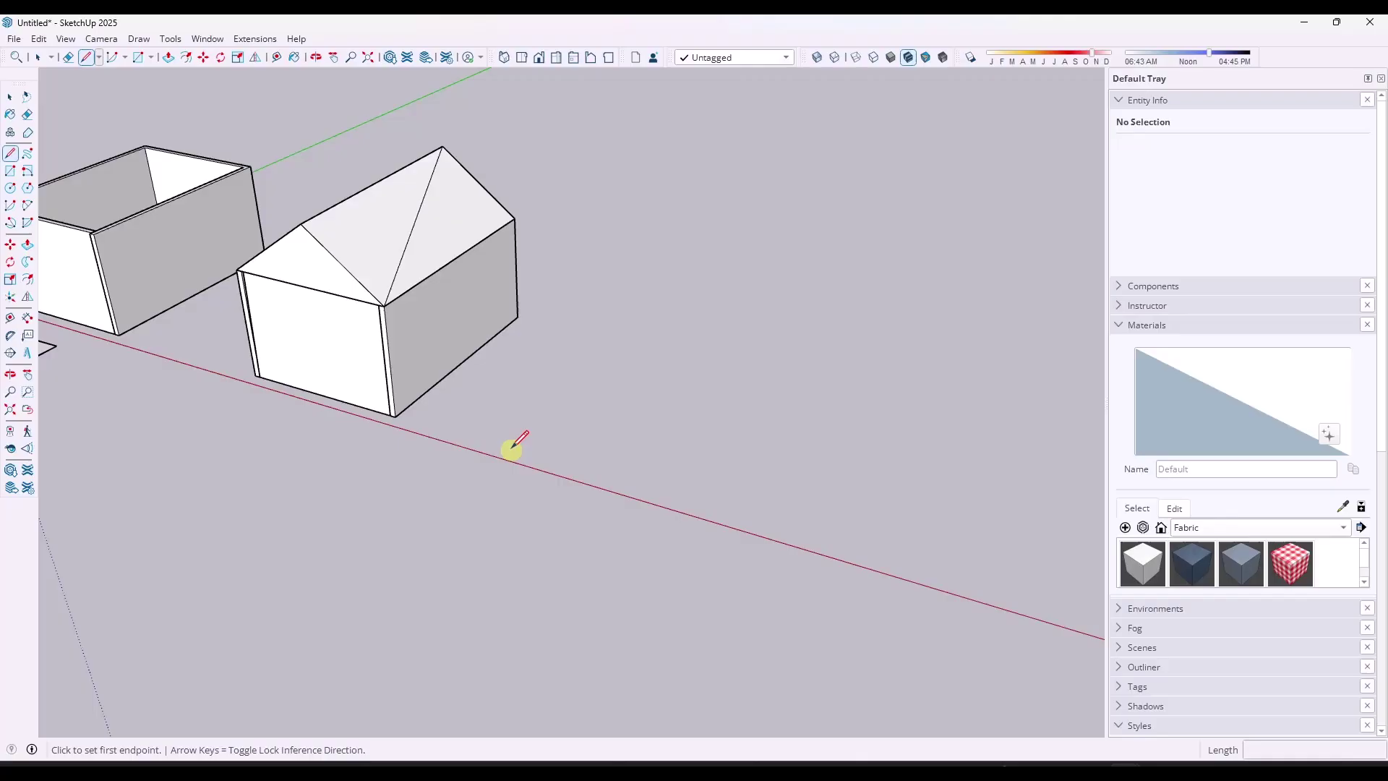
left_click(509, 450)
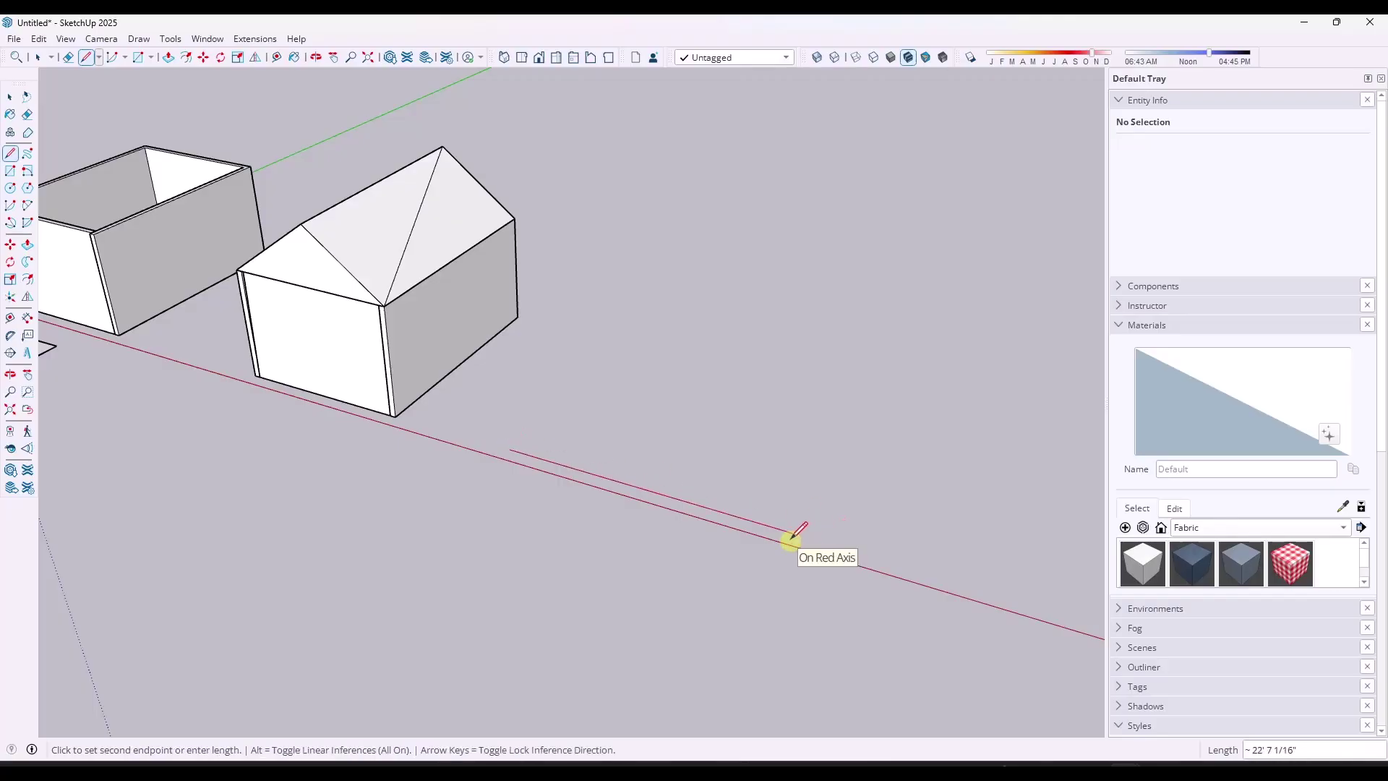
key("Right")
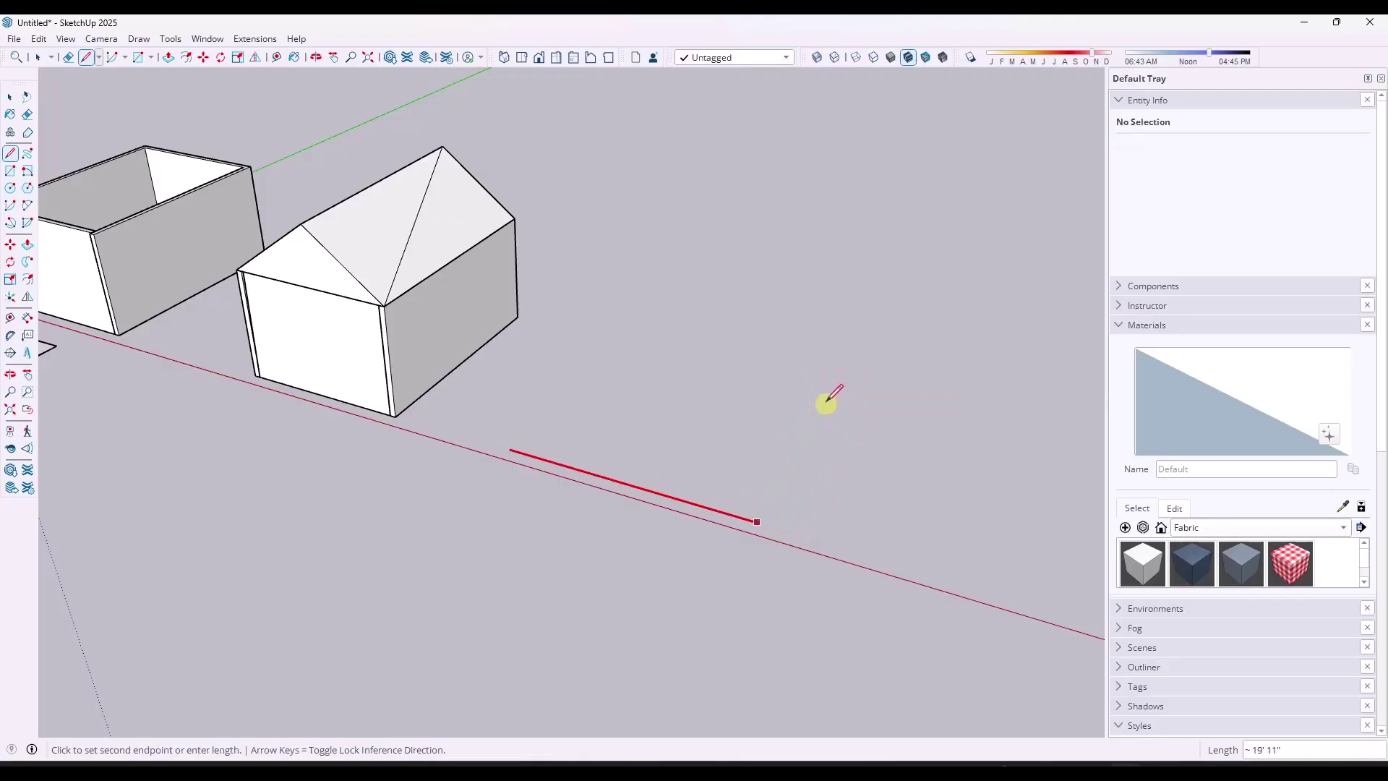
type("20")
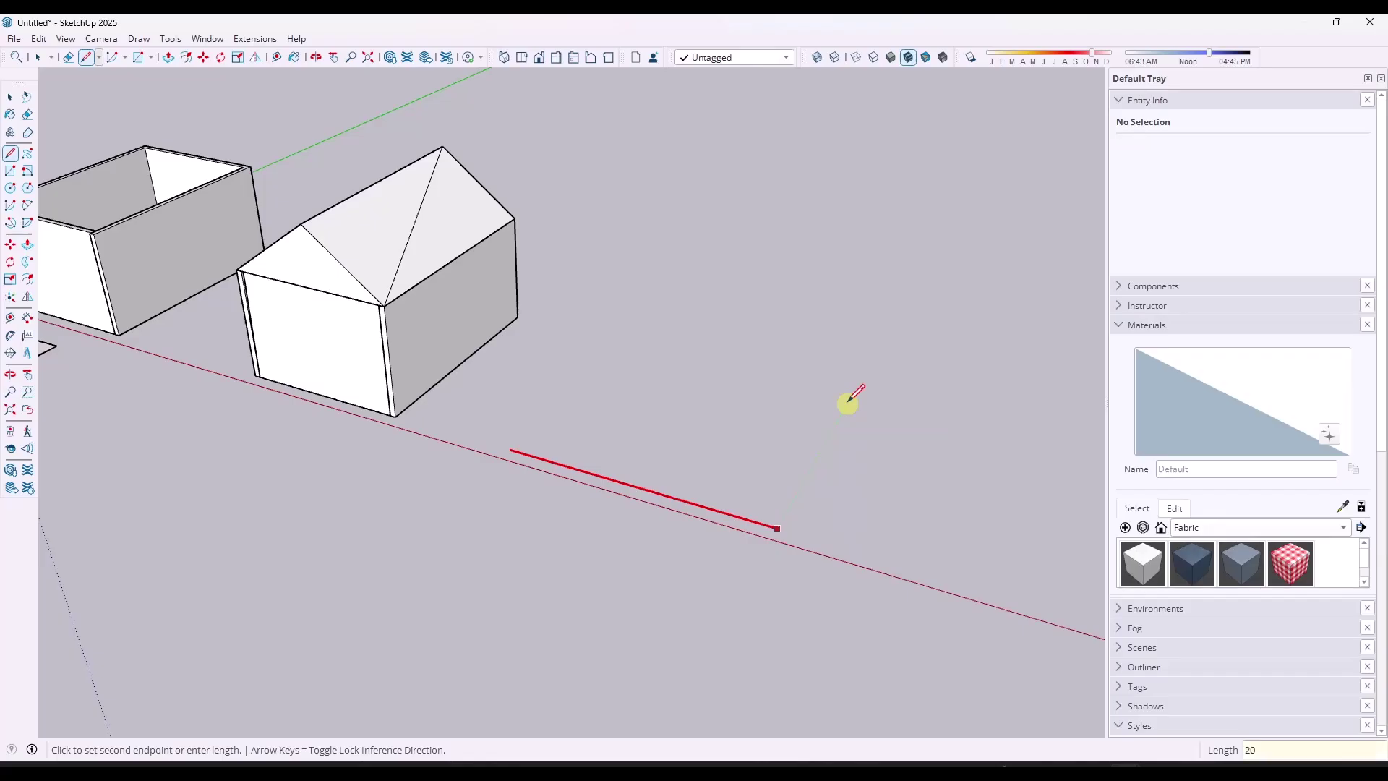
key("Return")
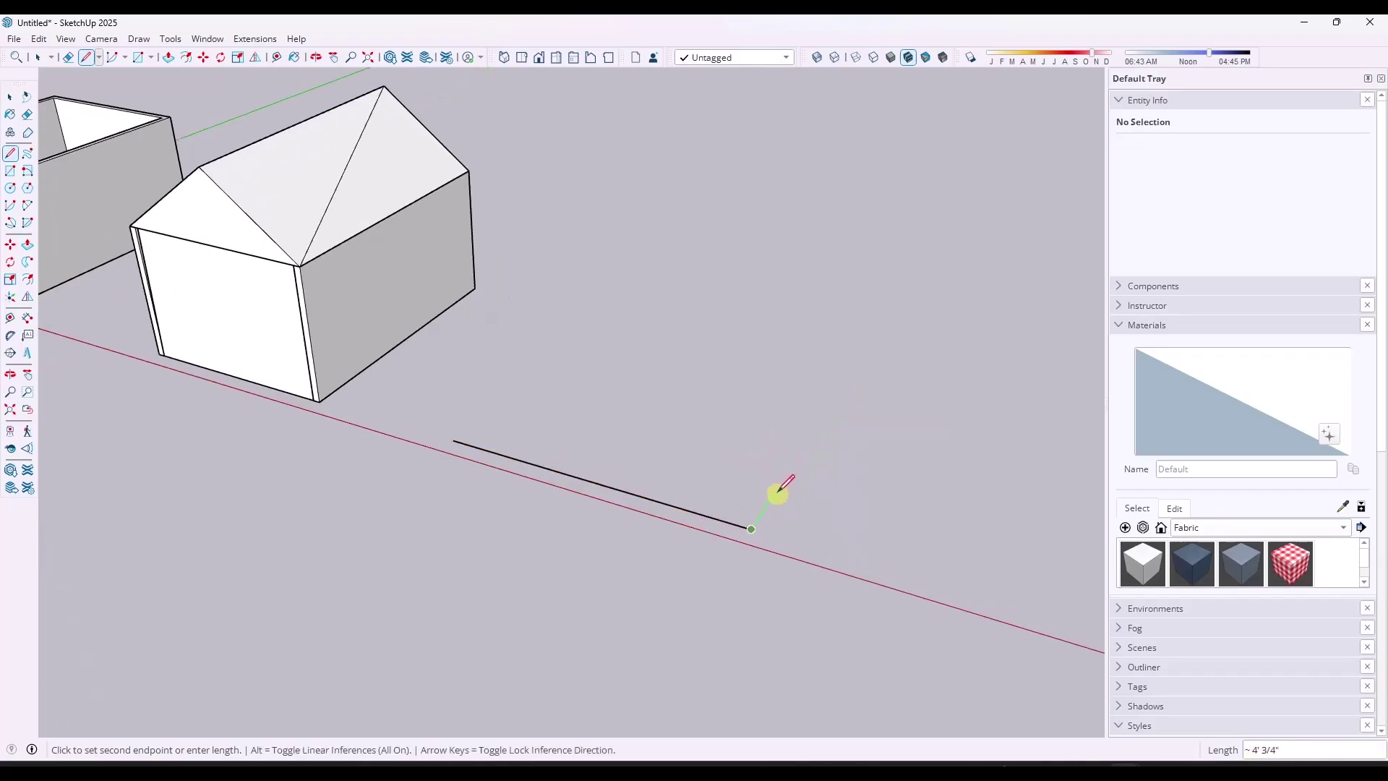
scroll(779, 486, "up", 1)
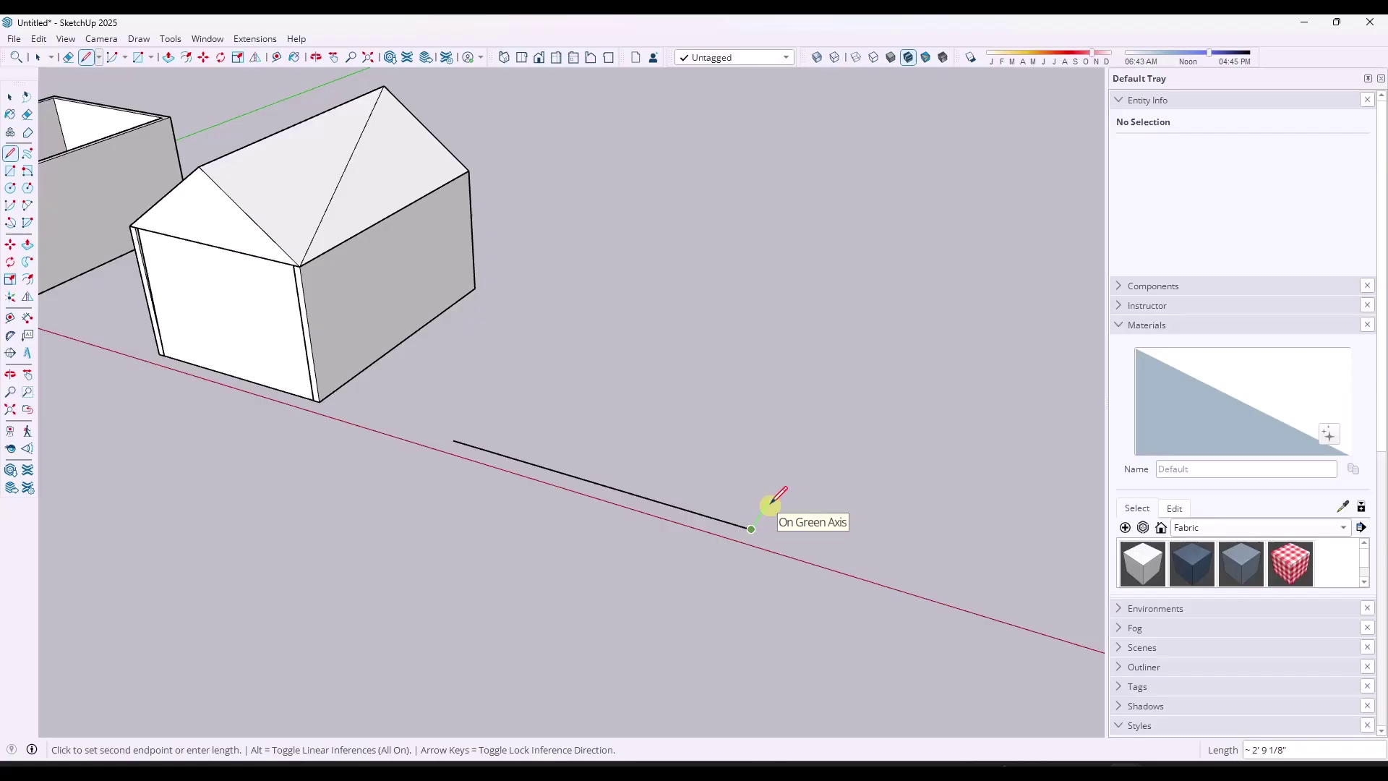
type("1")
key("Return")
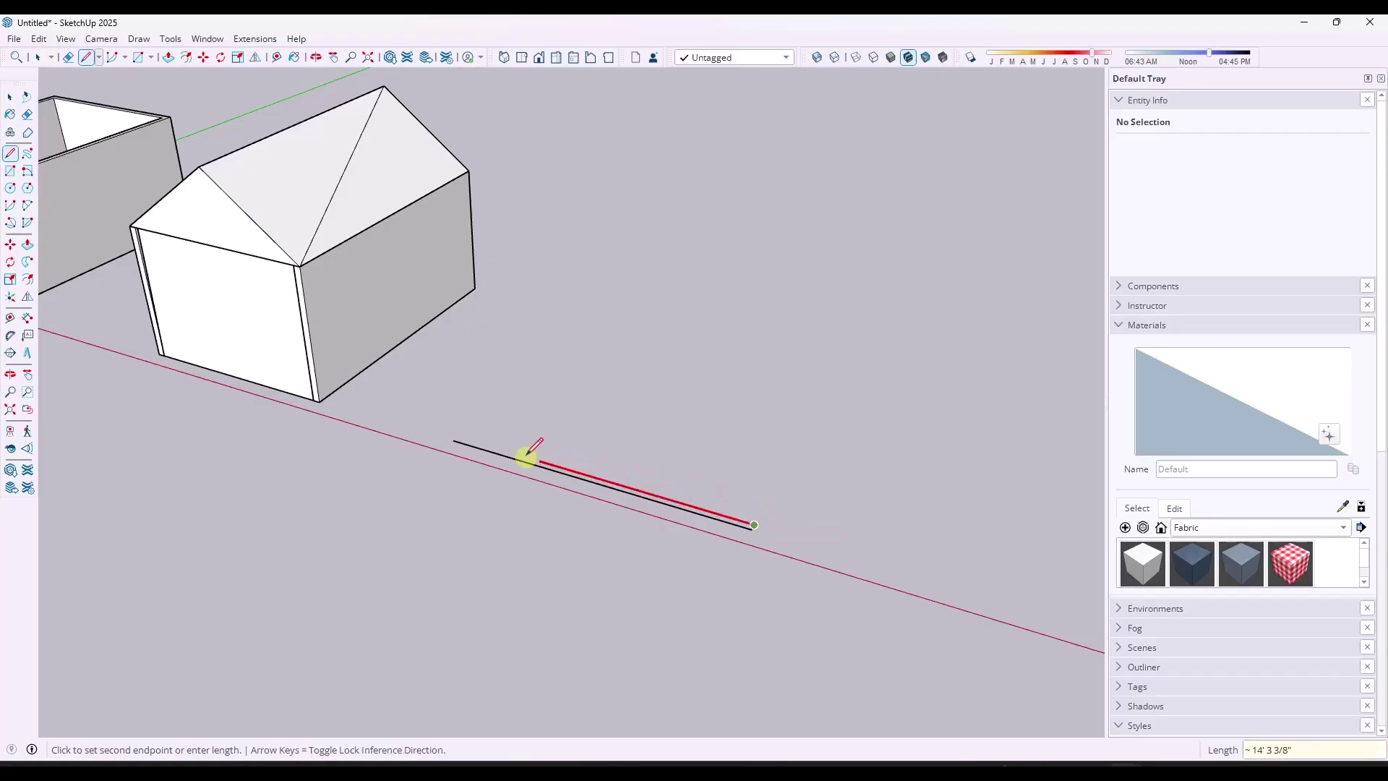
scroll(492, 448, "up", 3)
left_click(443, 434)
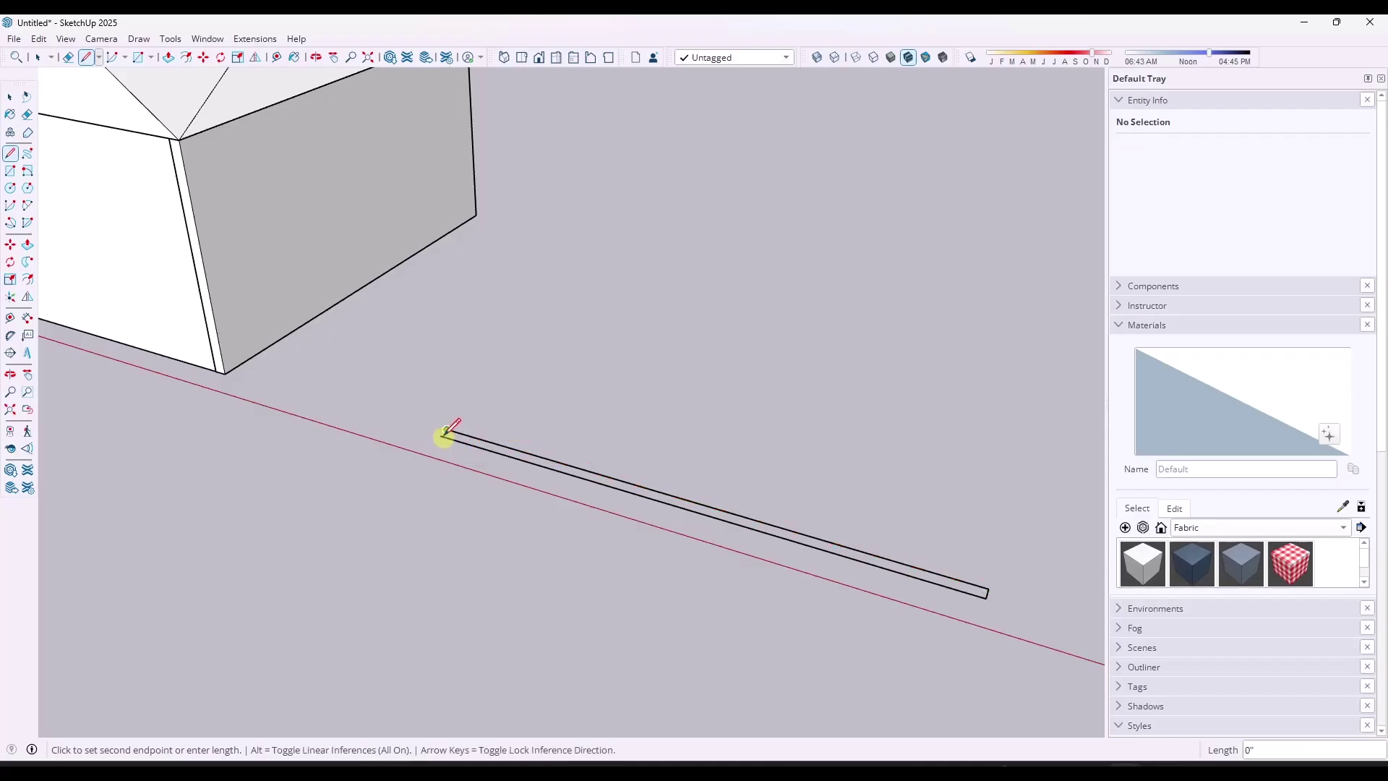
left_click(442, 434)
key("space")
- Push/Pull the strip up to the house corner's height to form a wall
key("p")
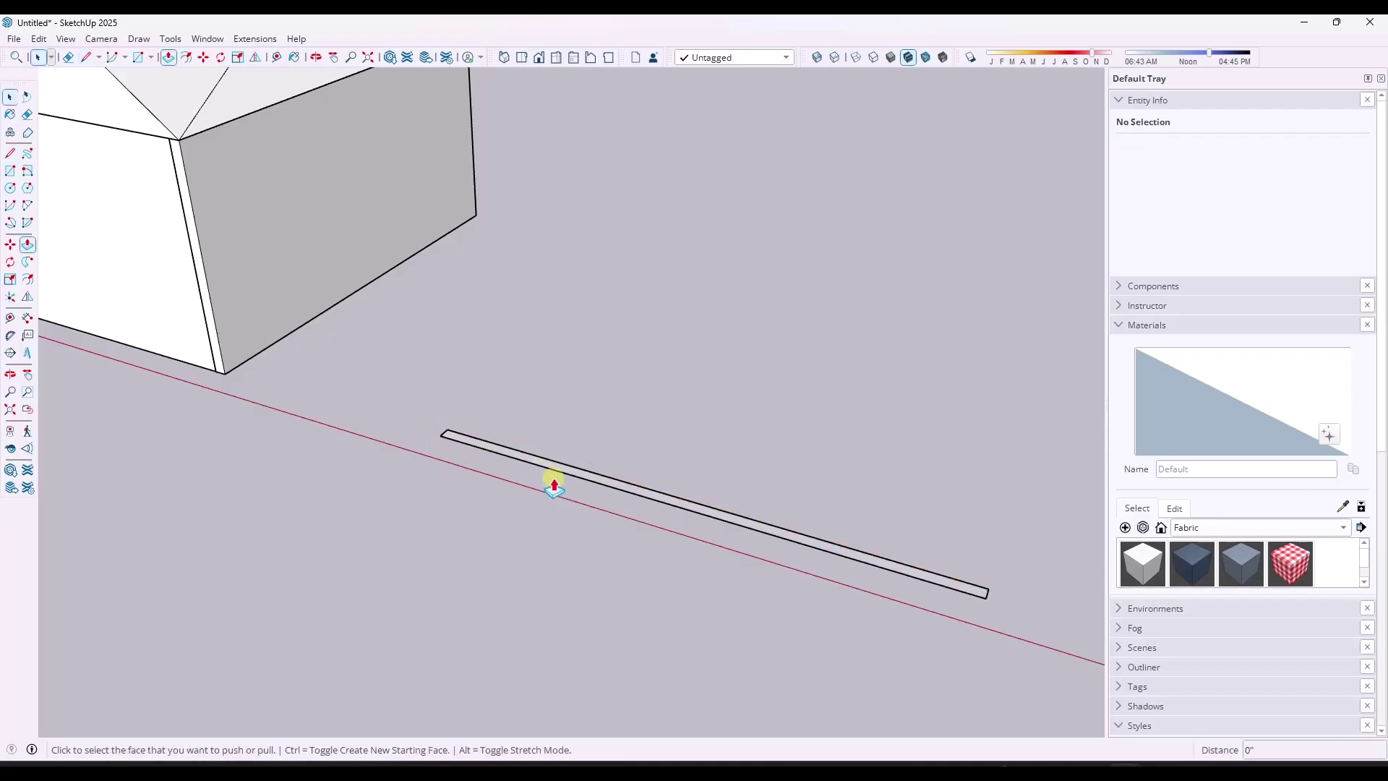
left_click(542, 473)
scroll(448, 387, "down", 3)
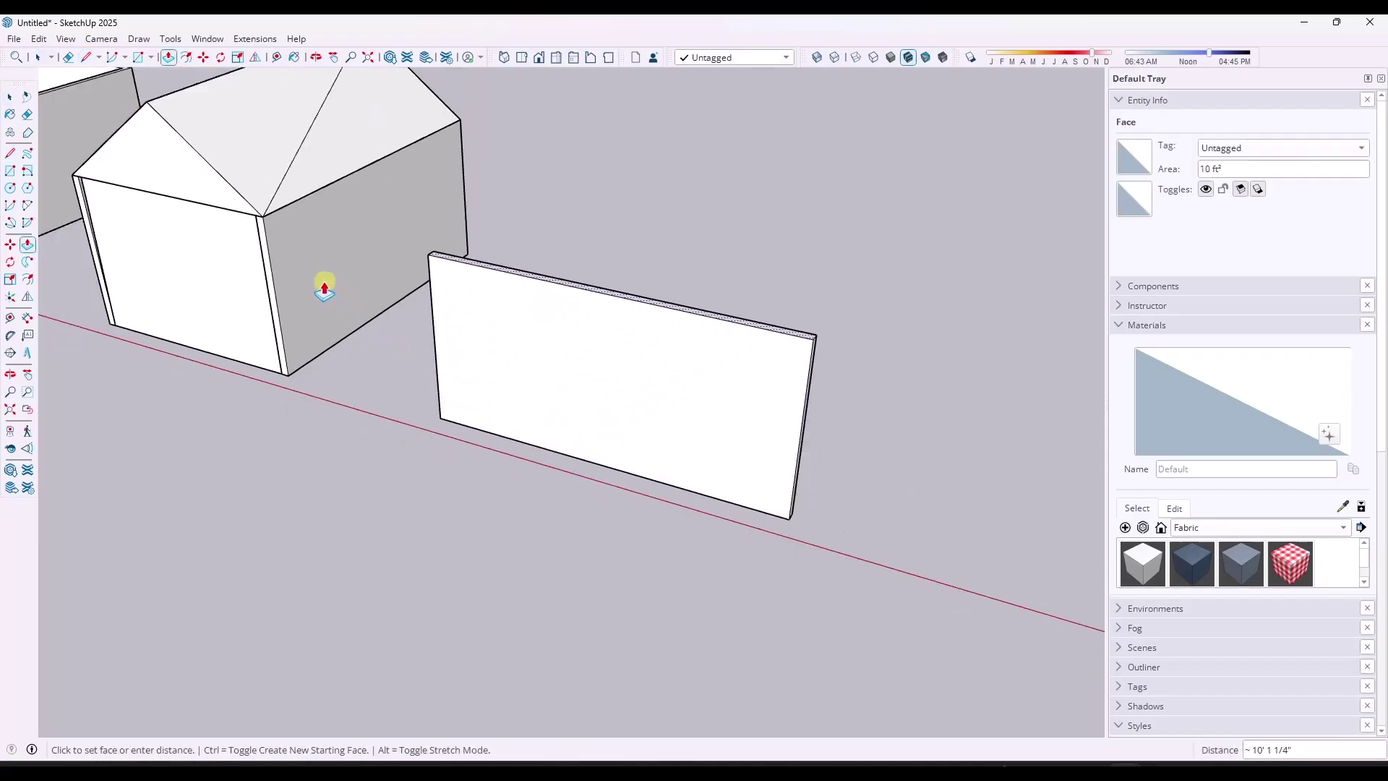
left_click(265, 225)
mouse_move(889, 505)
middle_mouse_down()
mouse_move(806, 436)
mouse_move(852, 453)
mouse_move(869, 508)
middle_mouse_up()
key("space")
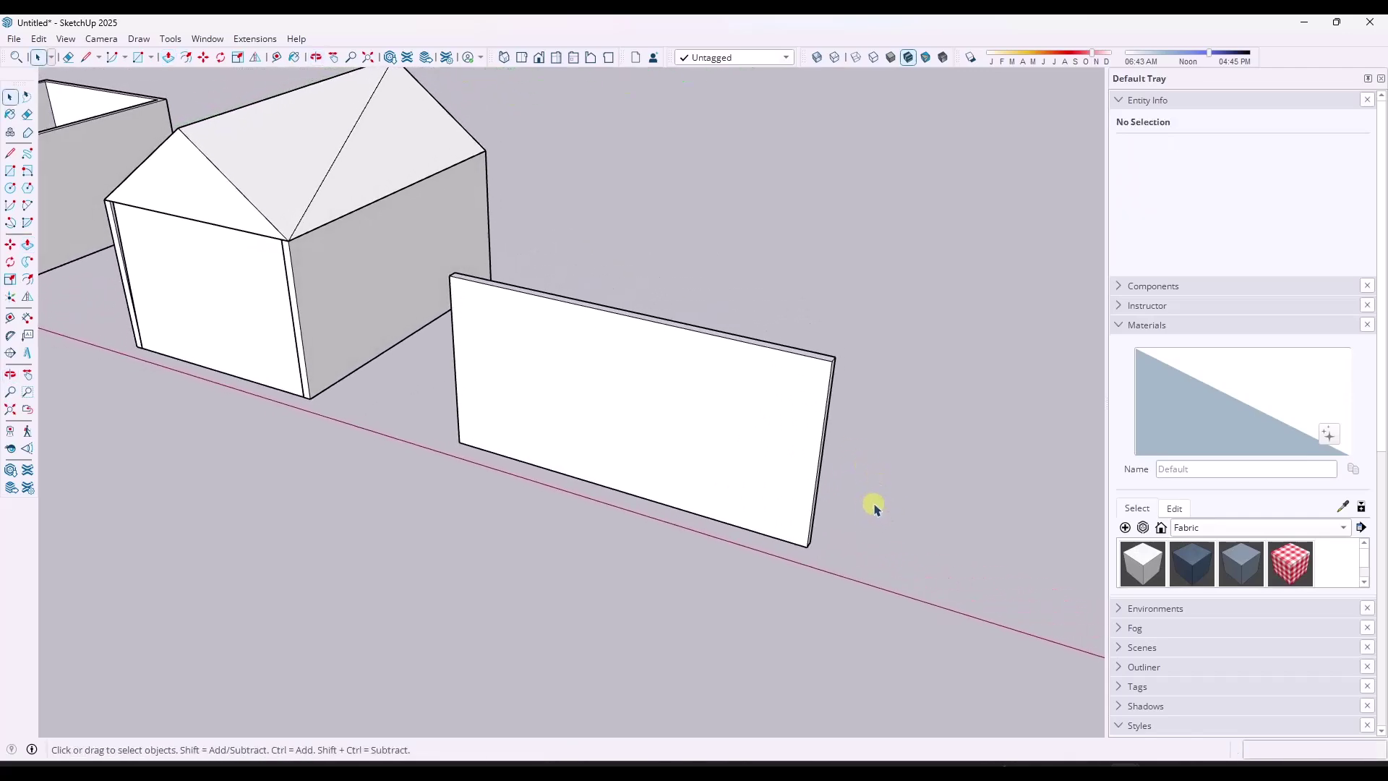
- Bring up the SketchUp course sales page and scroll down through its first projects
mouse_move(658, 427)
middle_mouse_down()
mouse_move(675, 514)
mouse_move(682, 489)
middle_mouse_up()
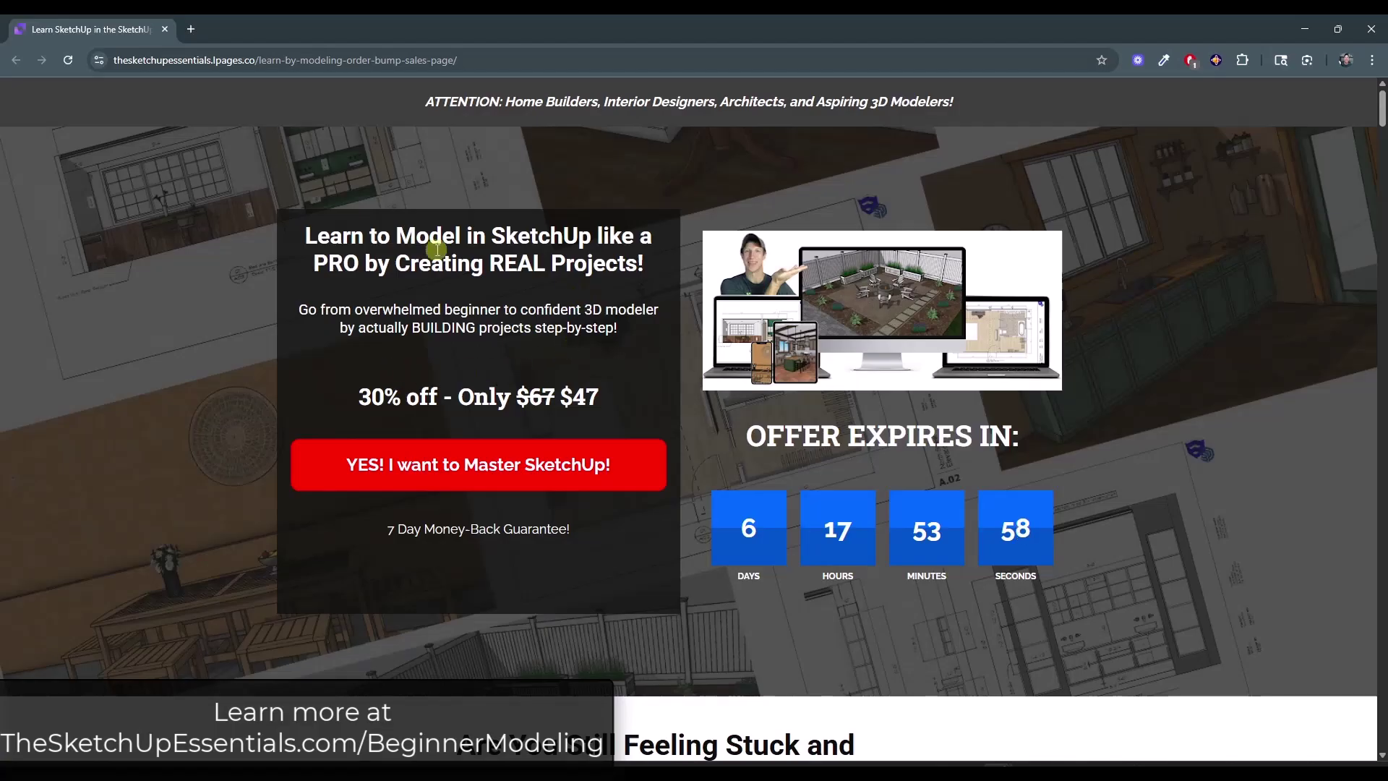
left_click(526, 459)
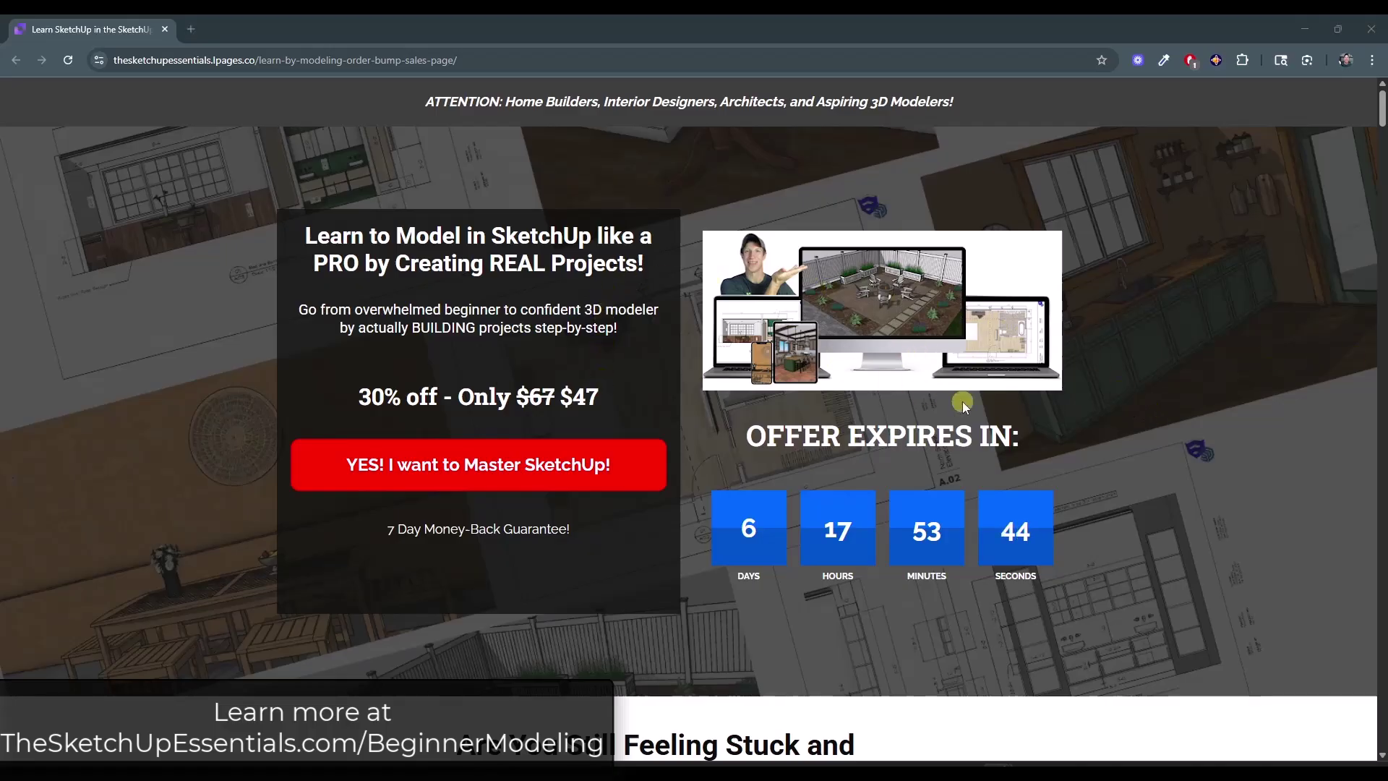
scroll(961, 401, "down", 15)
scroll(982, 439, "down", 20)
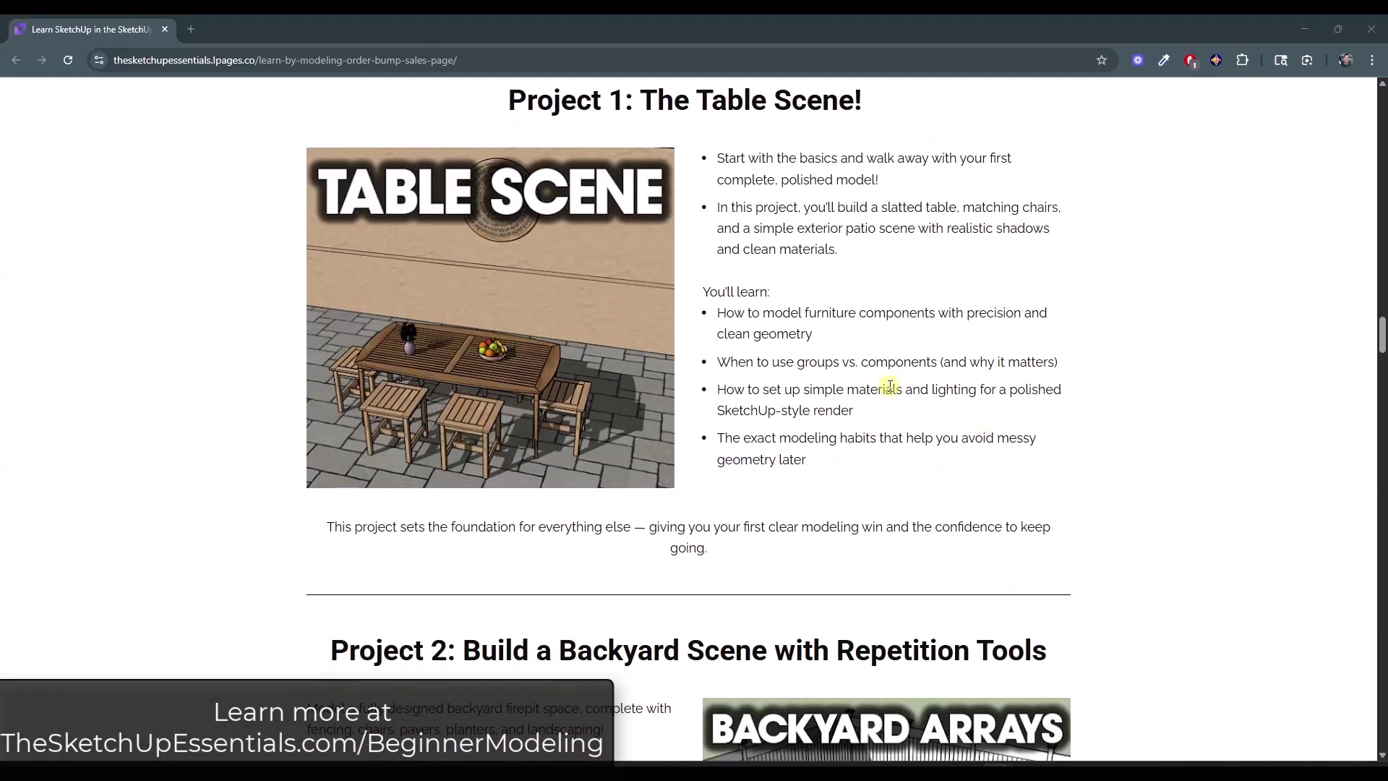
scroll(890, 388, "down", 5)
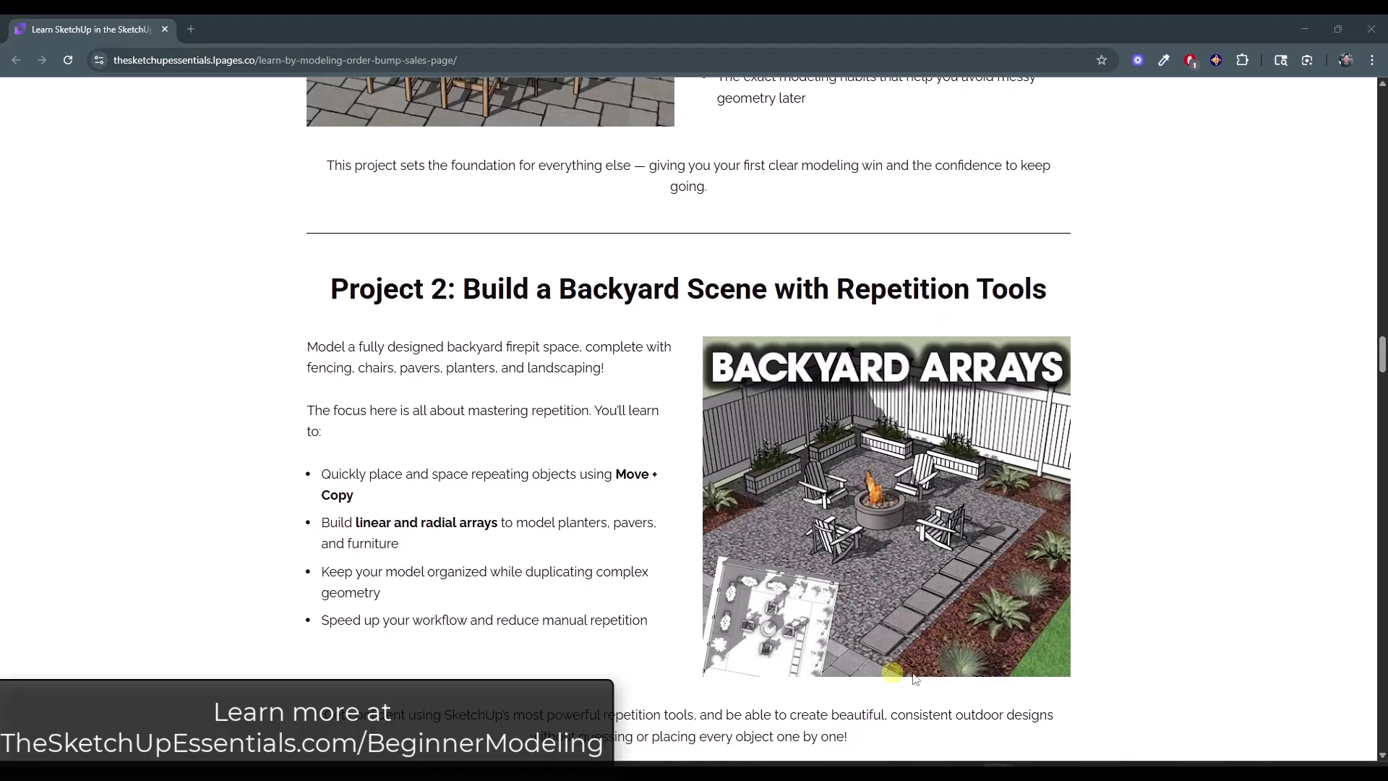
scroll(915, 678, "down", 8)
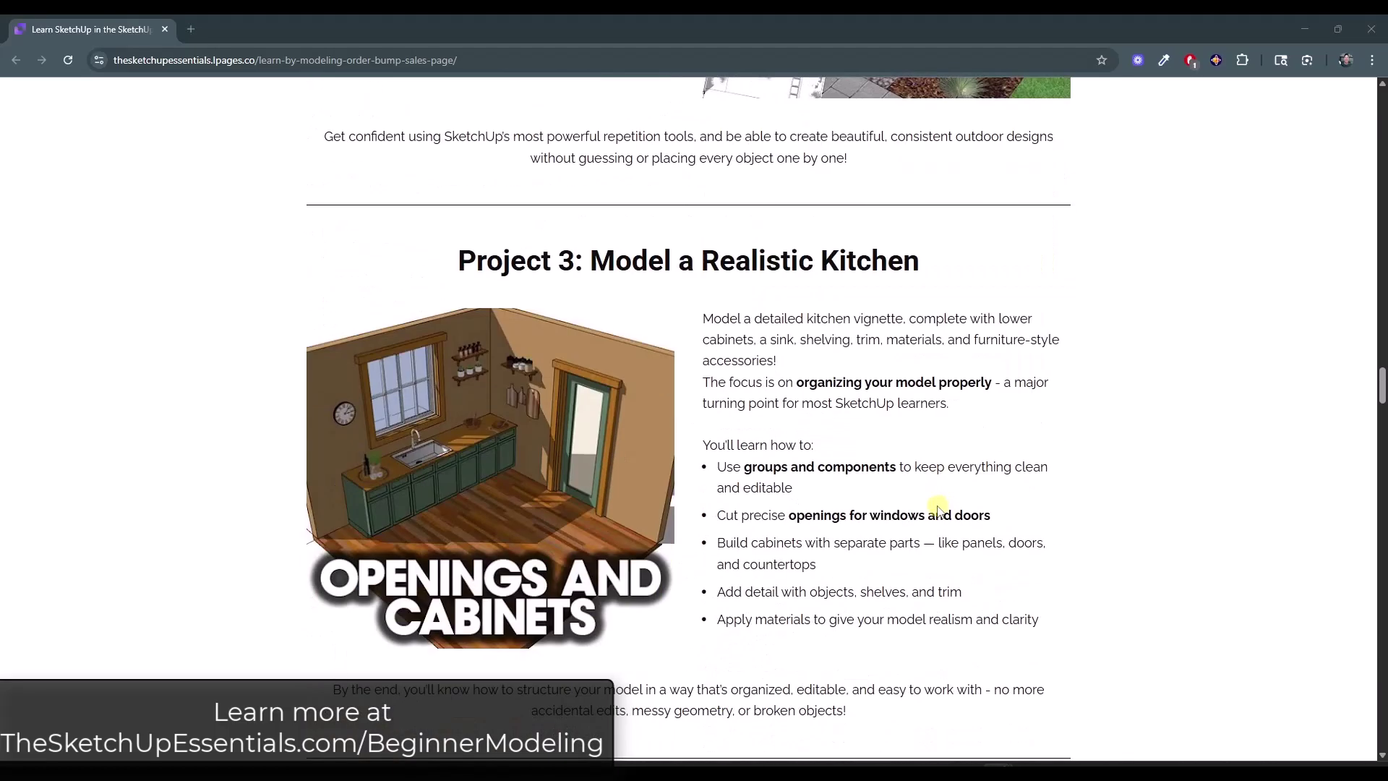
scroll(938, 508, "down", 1)
scroll(938, 508, "down", 6)
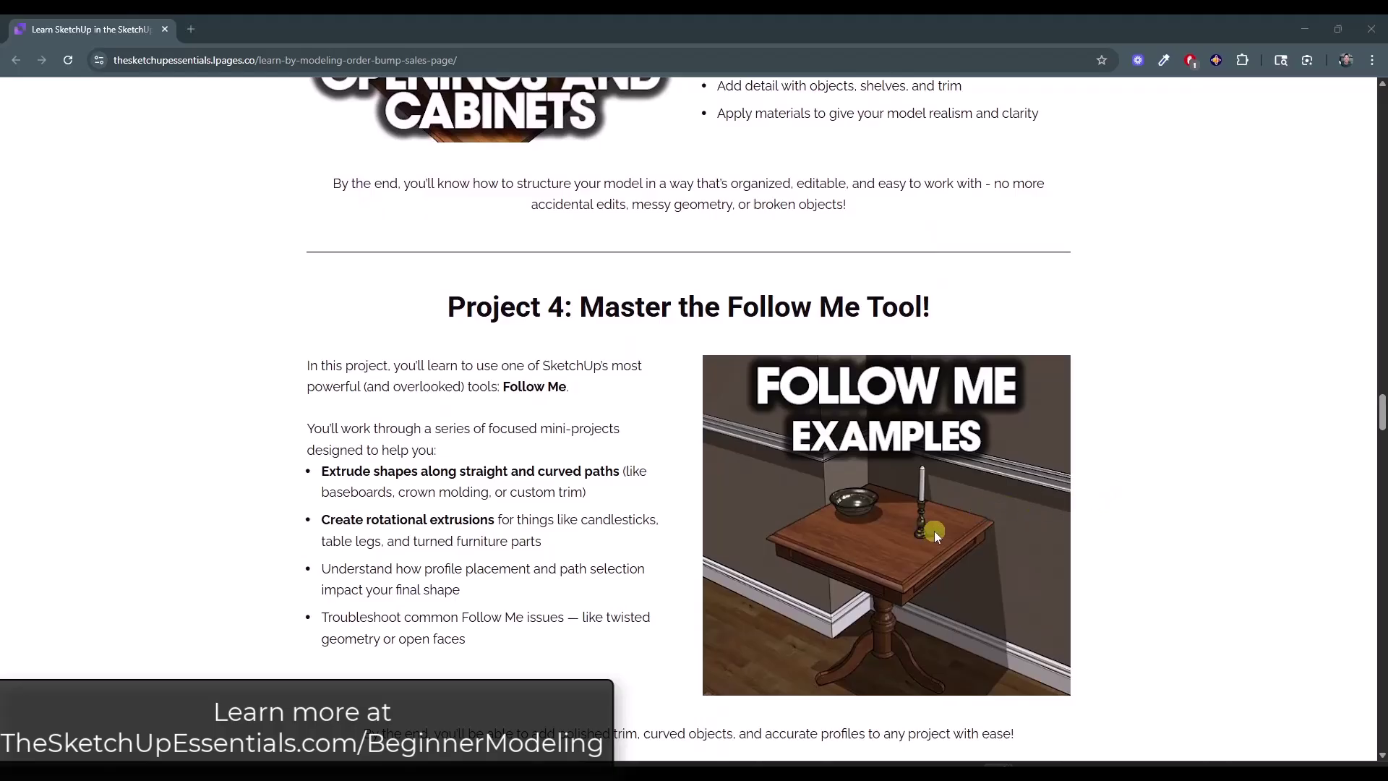
scroll(938, 527, "down", 10)
- Scroll through the remaining projects down to the 30% off button and countdown
scroll(976, 578, "up", 17)
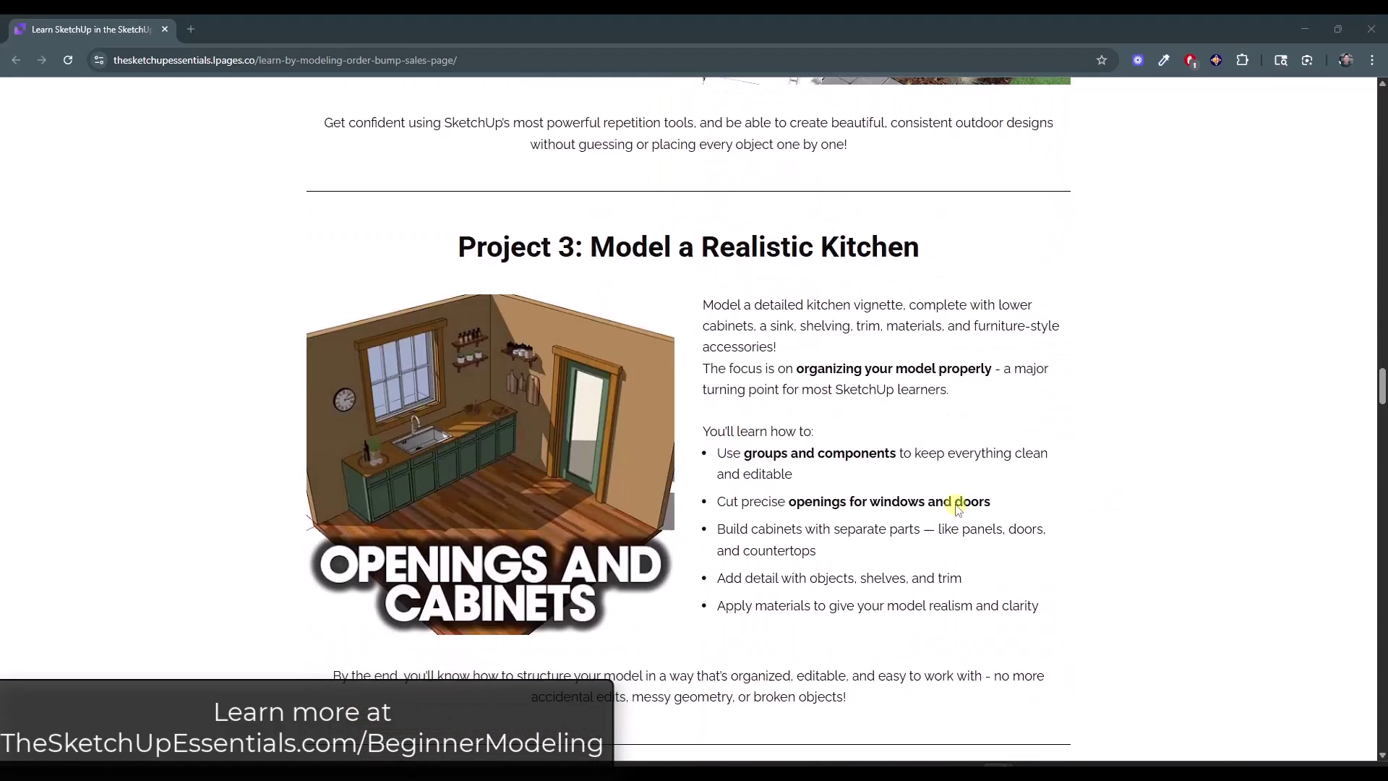
scroll(952, 499, "up", 12)
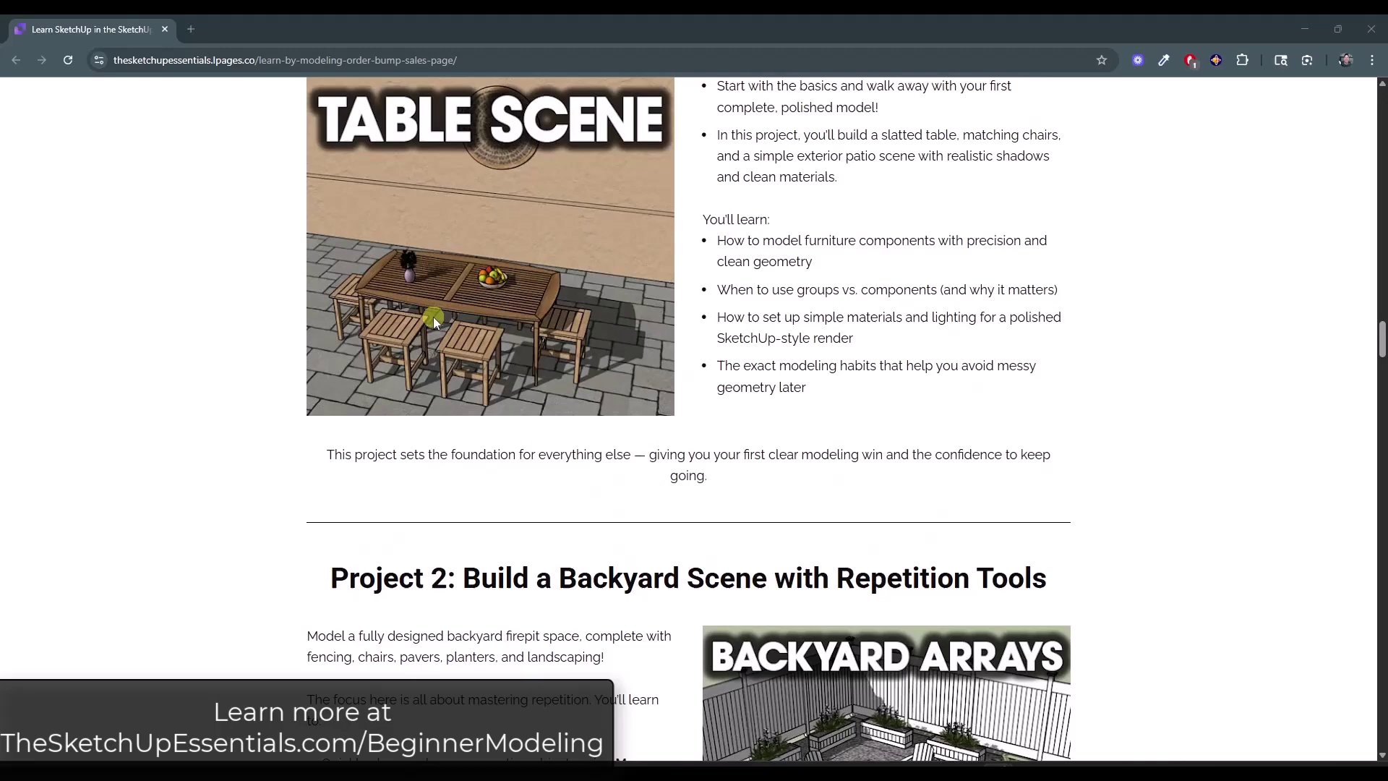
scroll(506, 310, "down", 7)
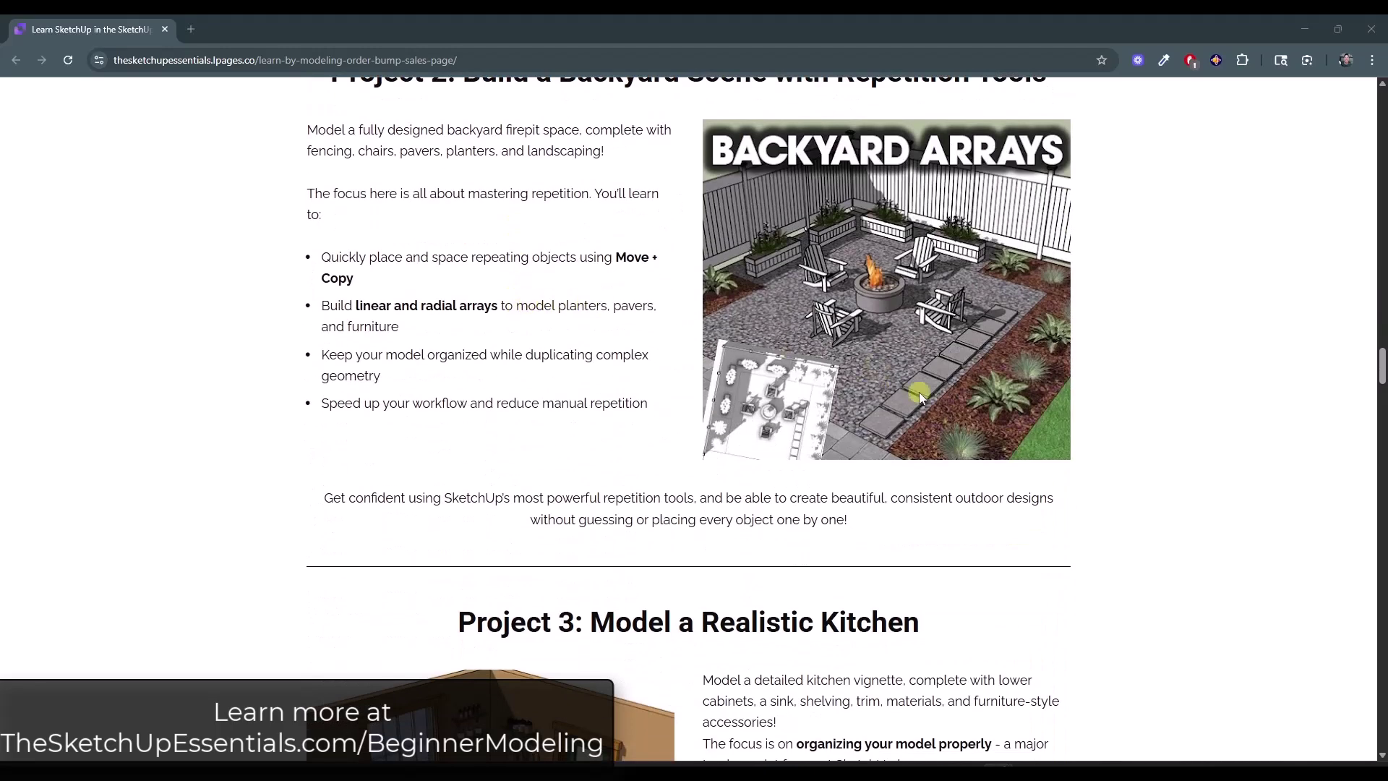
scroll(1003, 324, "down", 6)
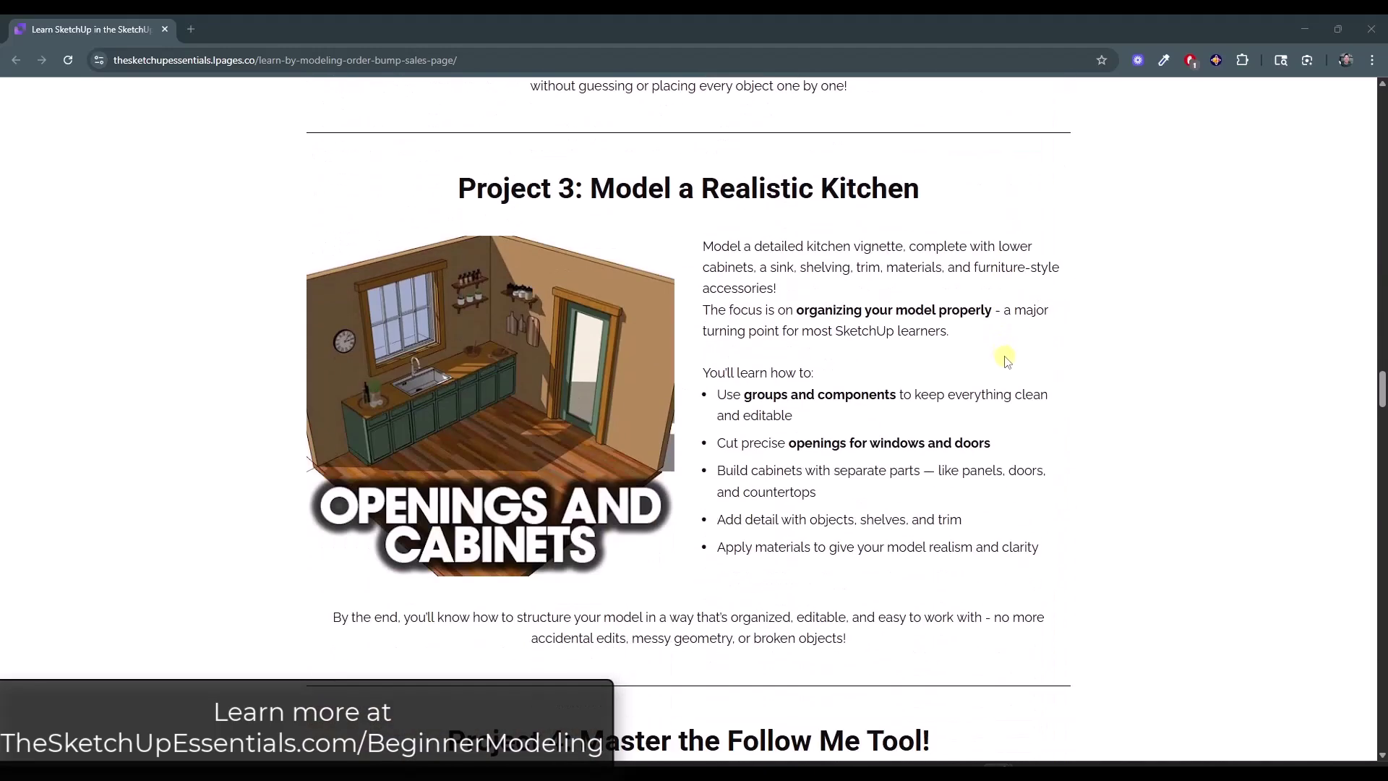
scroll(1005, 363, "down", 15)
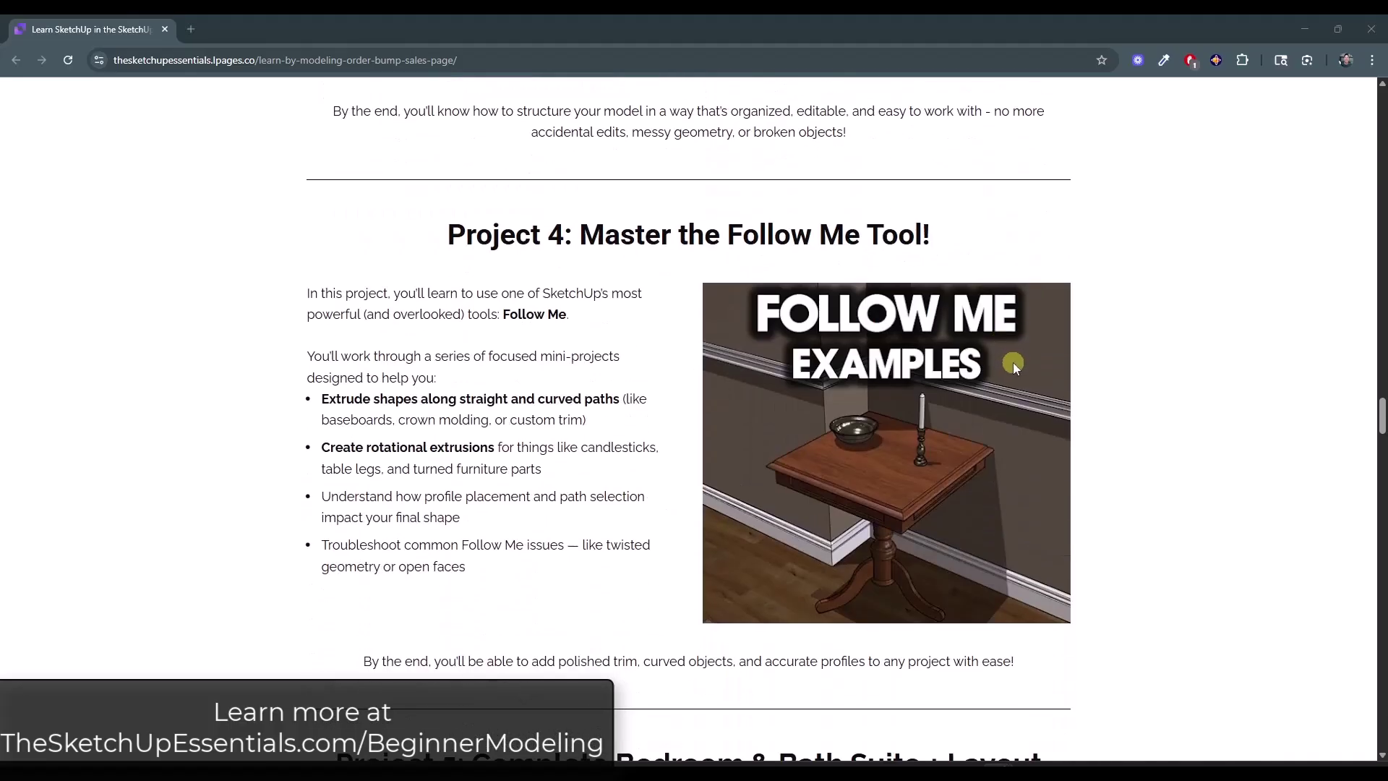
scroll(1022, 376, "down", 1)
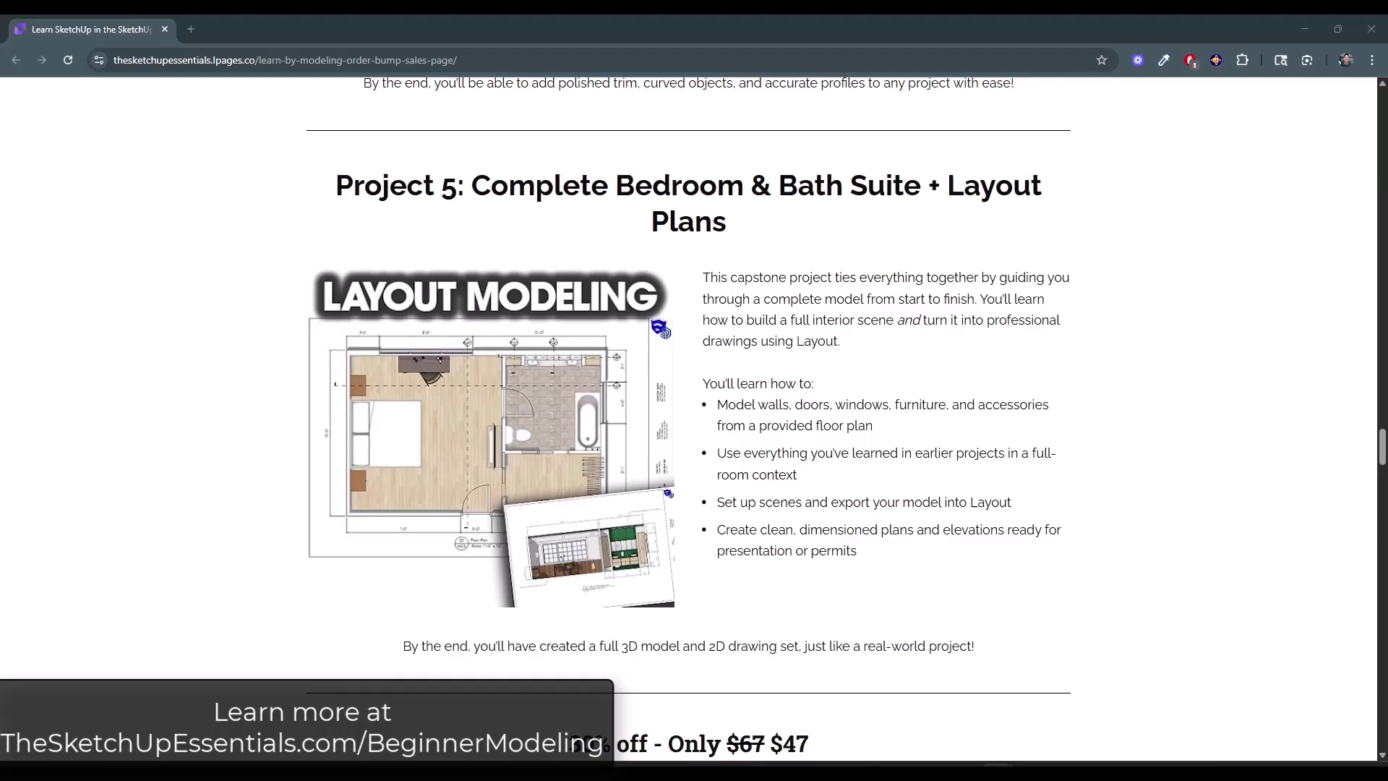
scroll(1048, 377, "down", 5)
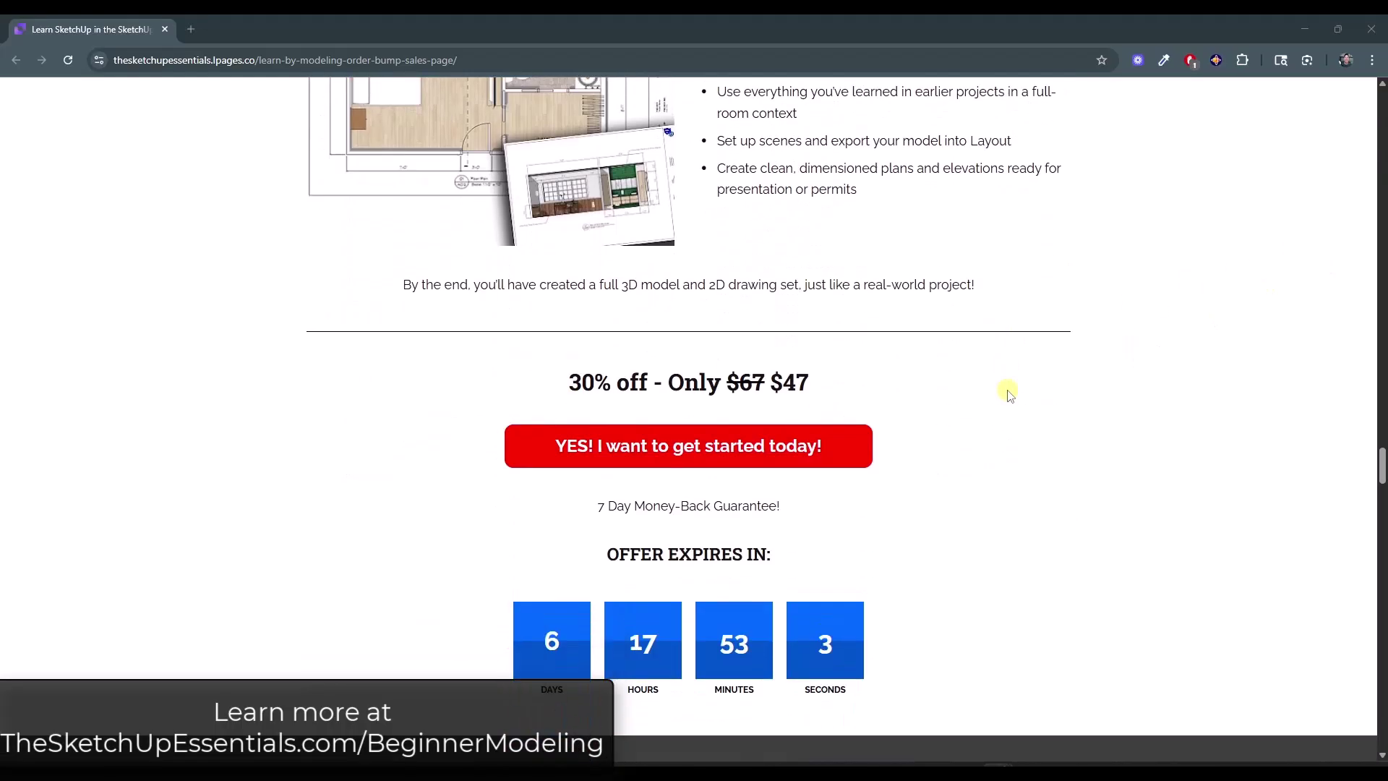
left_click(684, 441)
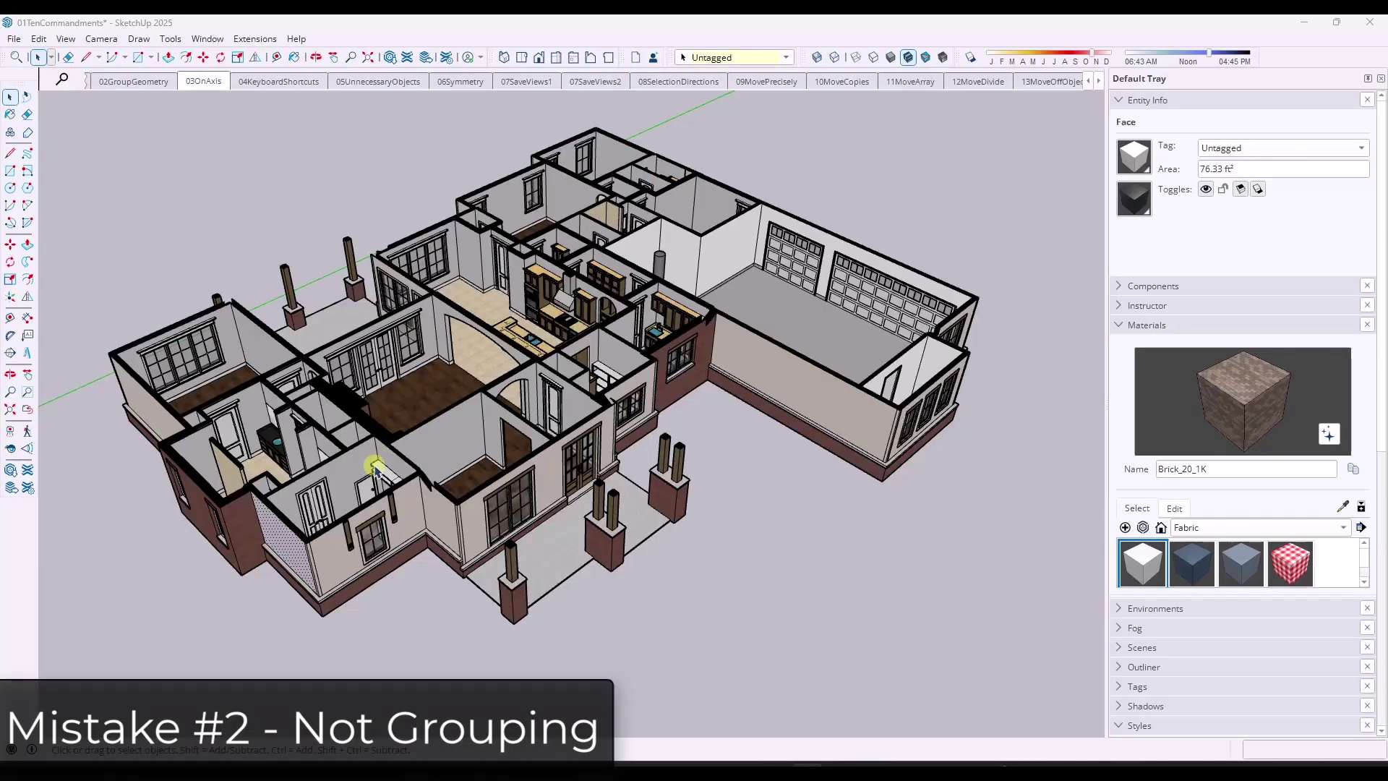
- Select the right window and corner wall, then cancel the attempted move
scroll(361, 492, "up", 5)
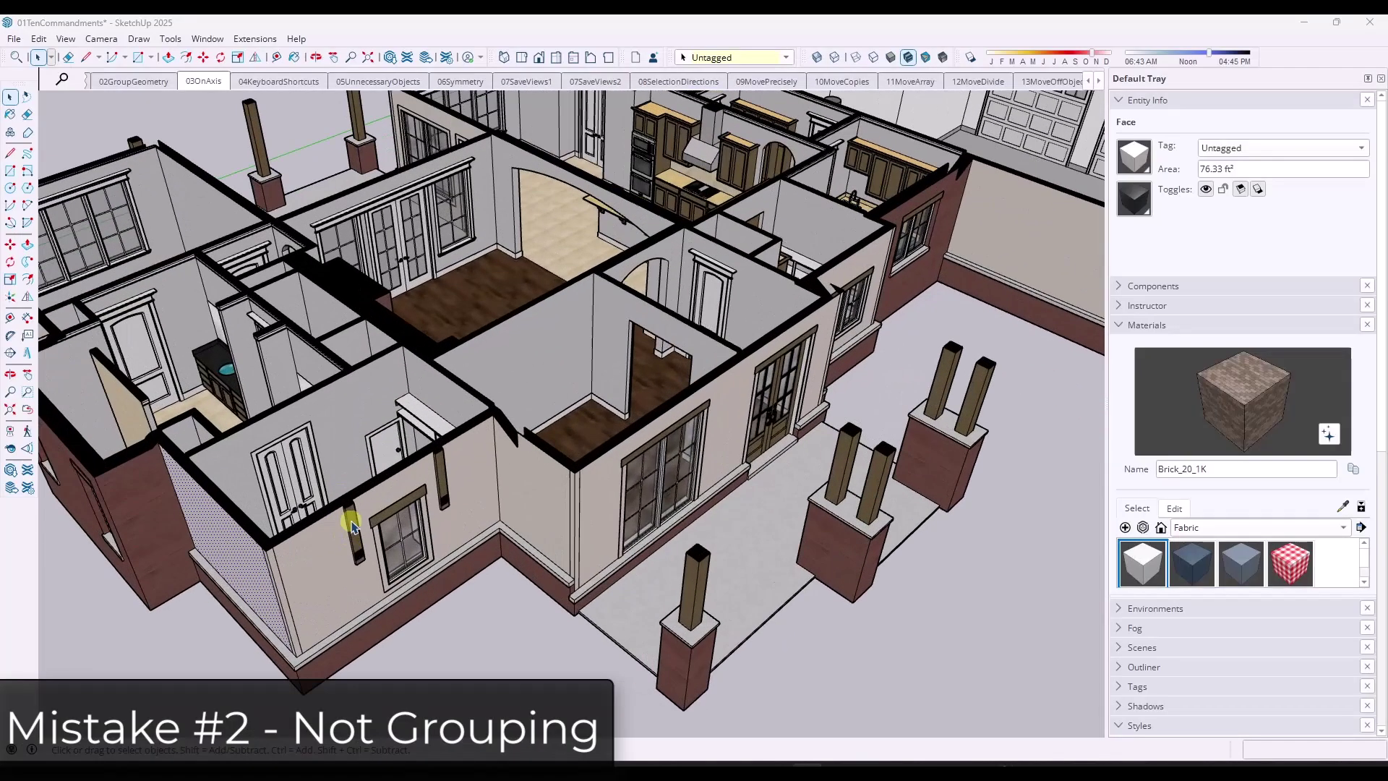
left_click_drag(461, 600, 466, 604)
scroll(506, 579, "up", 3)
middle_click_drag(607, 528, 610, 439)
key("space")
left_click_drag(233, 352, 364, 559)
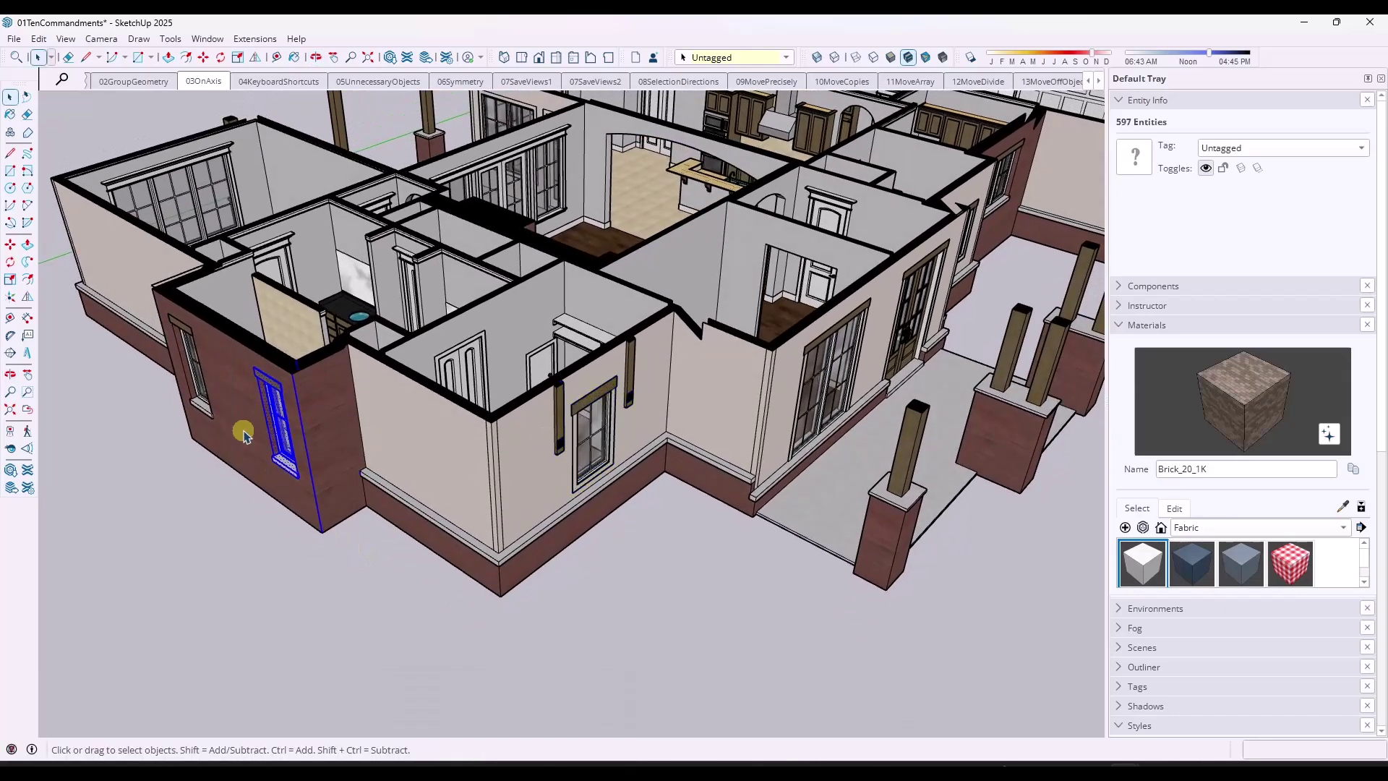
left_click_drag(134, 300, 428, 552)
middle_click_drag(428, 552, 519, 393)
left_click_drag(519, 394, 666, 567)
scroll(583, 462, "up", 4)
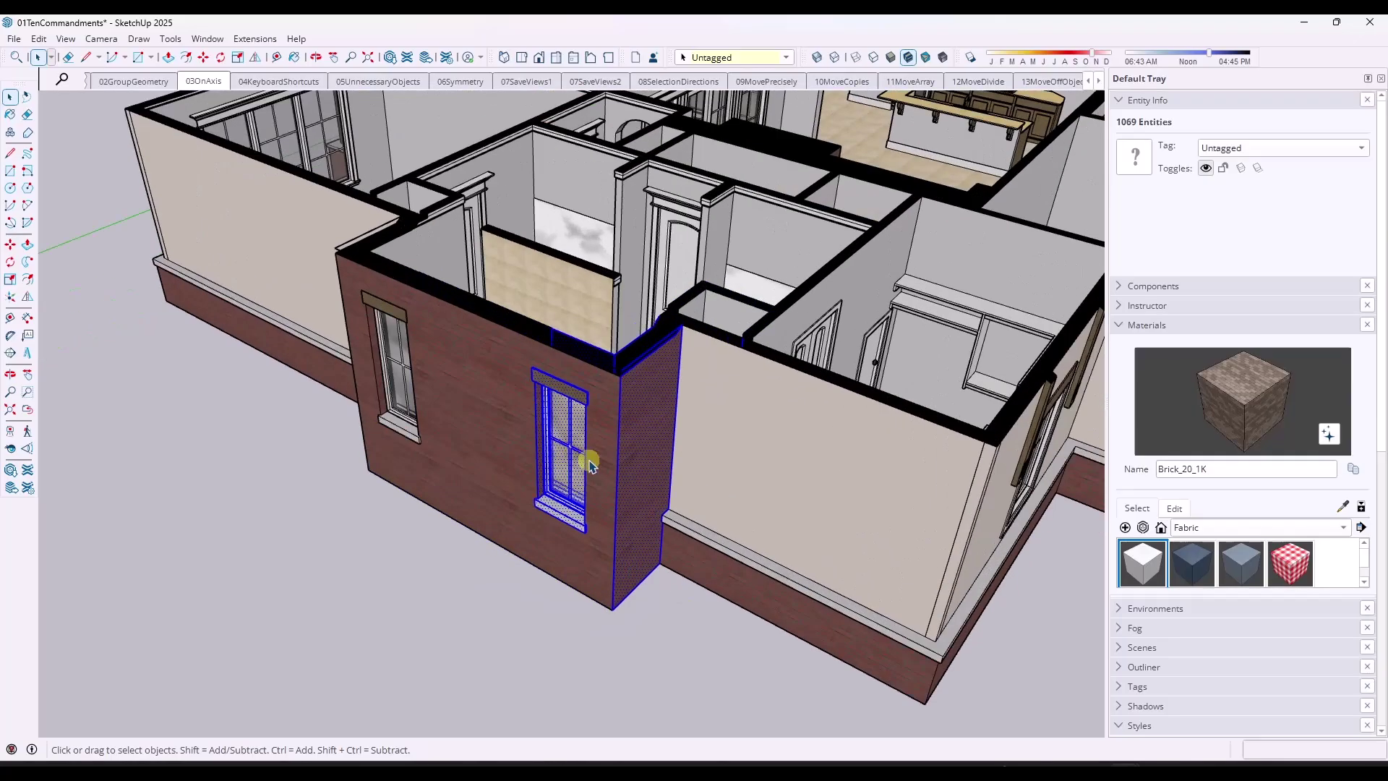
key("m")
left_click(580, 459)
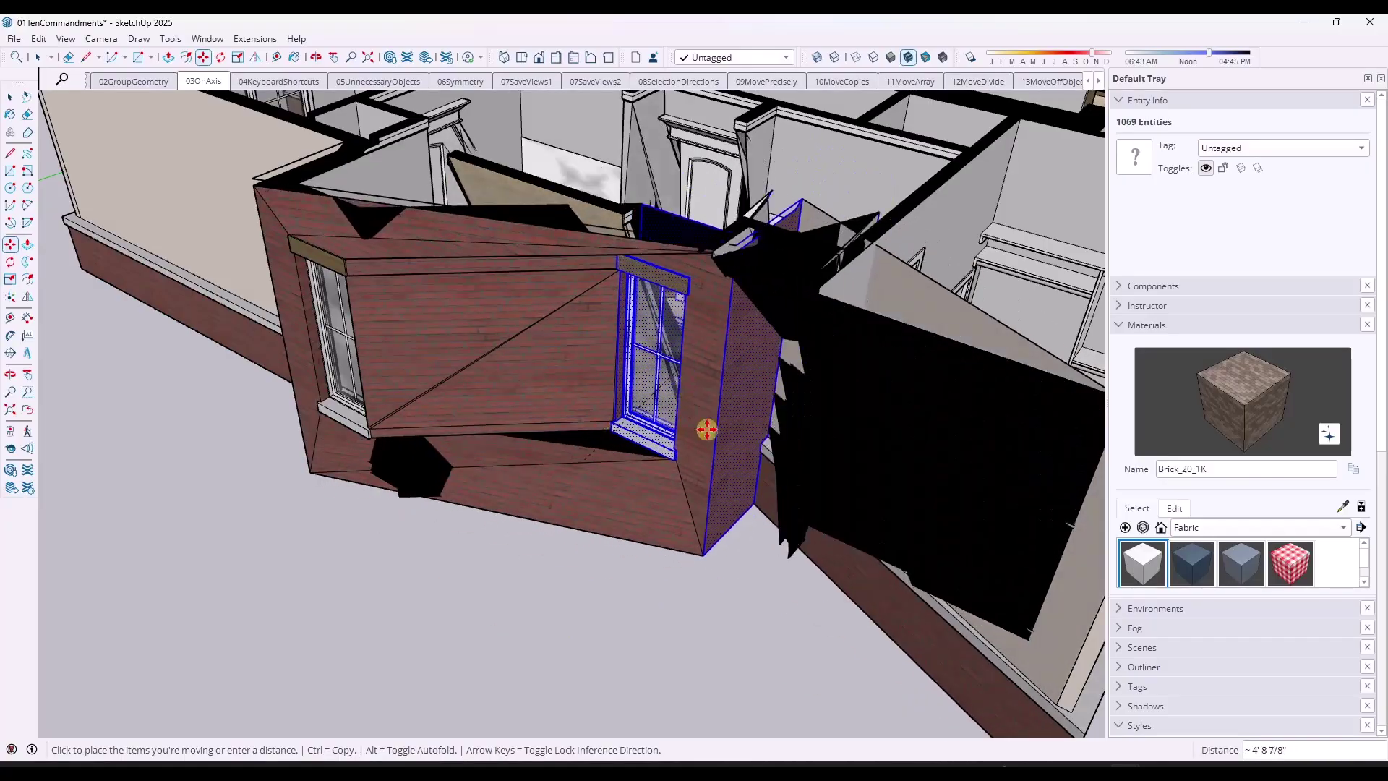
key("space")
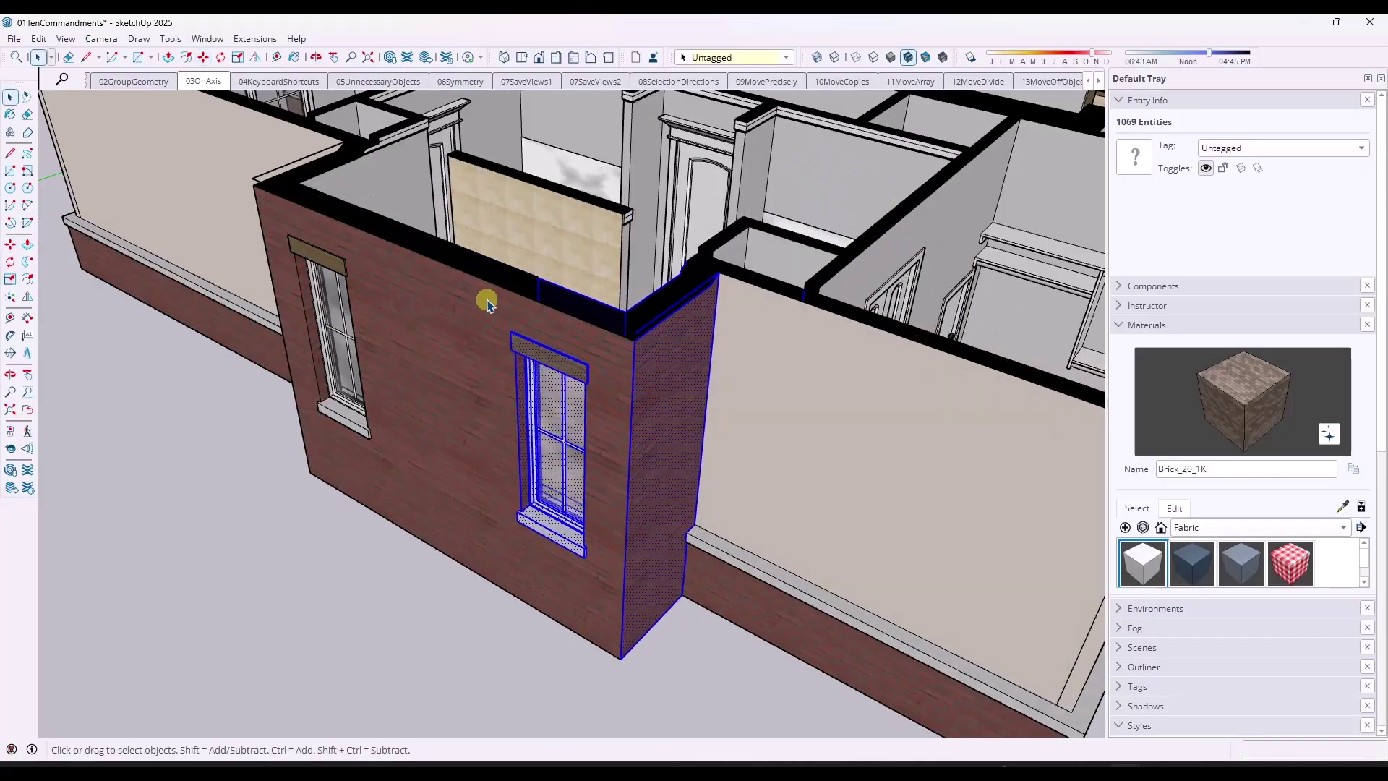
- Move the window with its wall opening further right along the brick wall
middle_click_drag(593, 528, 597, 413)
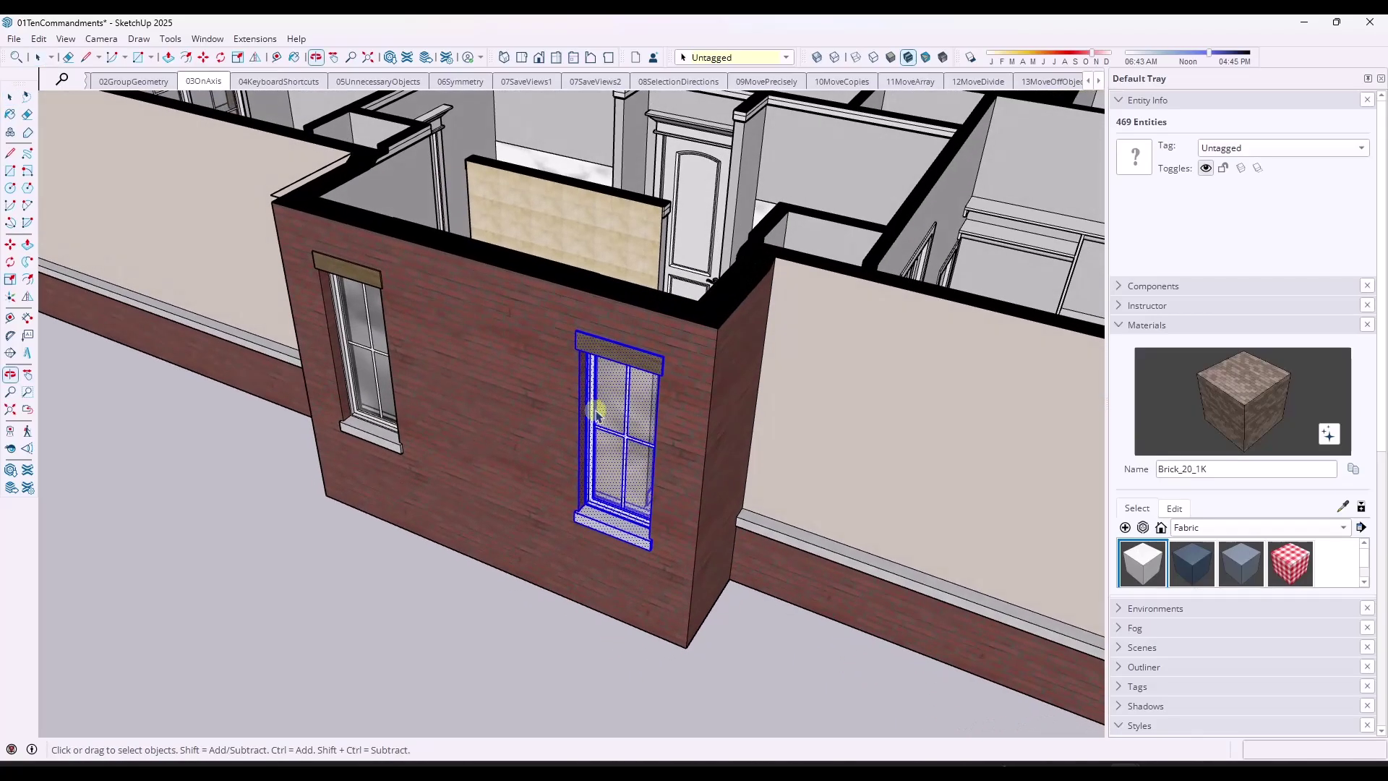
left_click_drag(673, 572, 673, 573)
middle_click_drag(673, 573, 619, 489)
key("m")
left_click(597, 503)
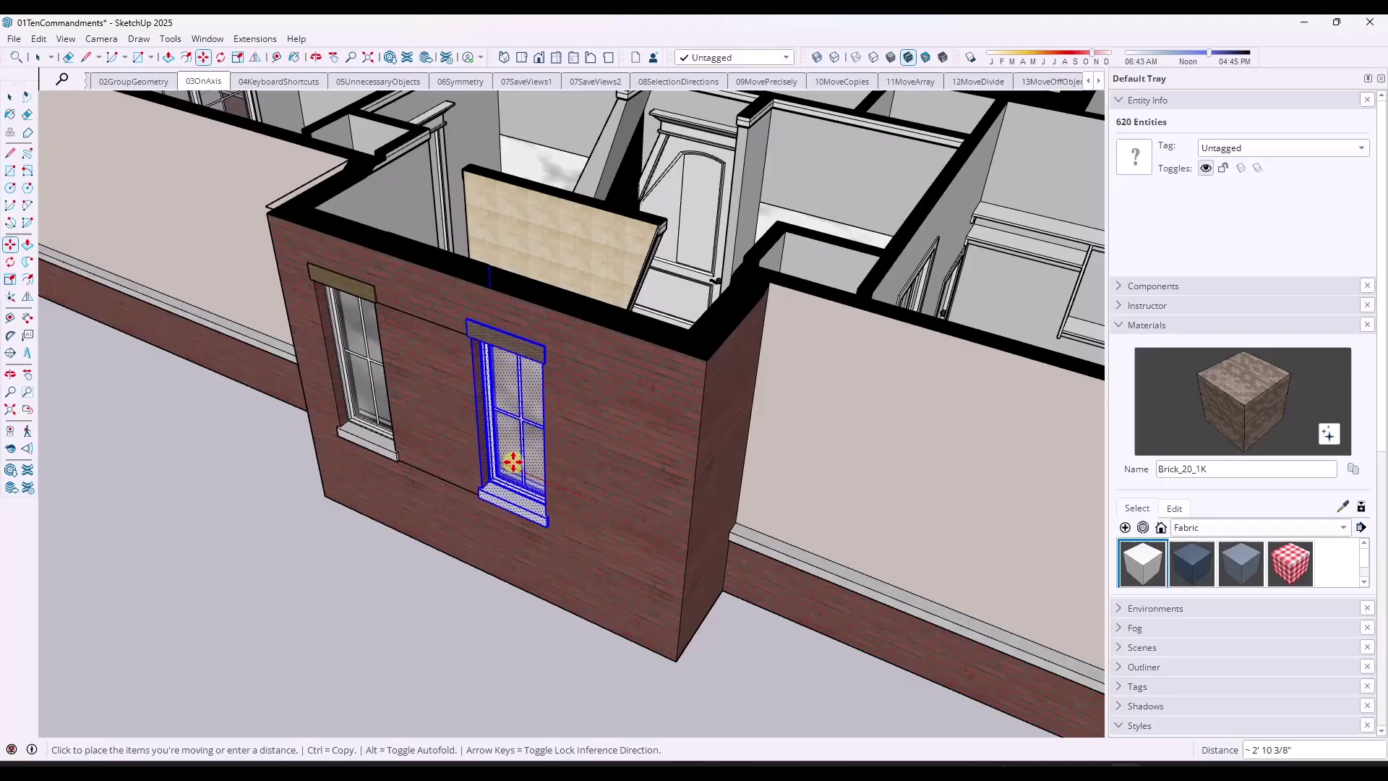
left_click(610, 501)
key("space")
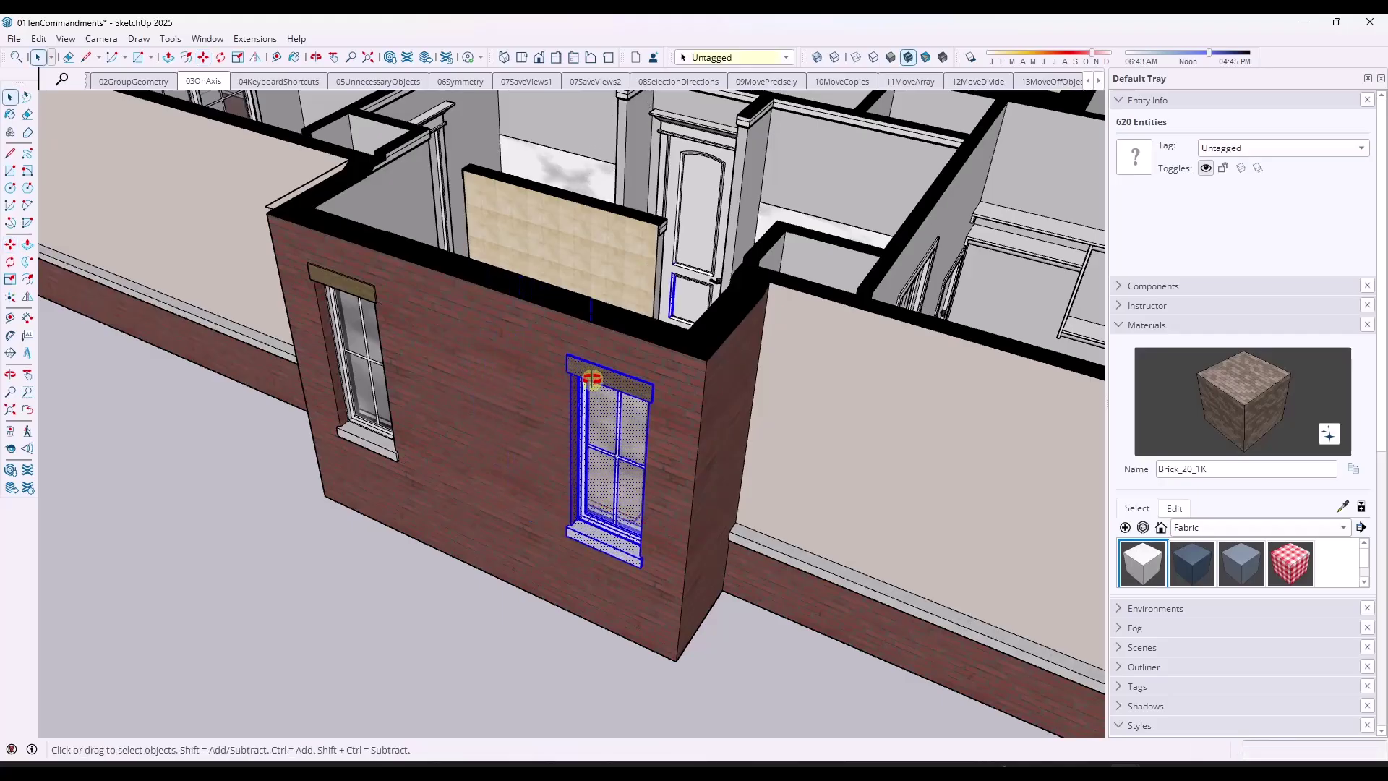
middle_click_drag(592, 378, 378, 480)
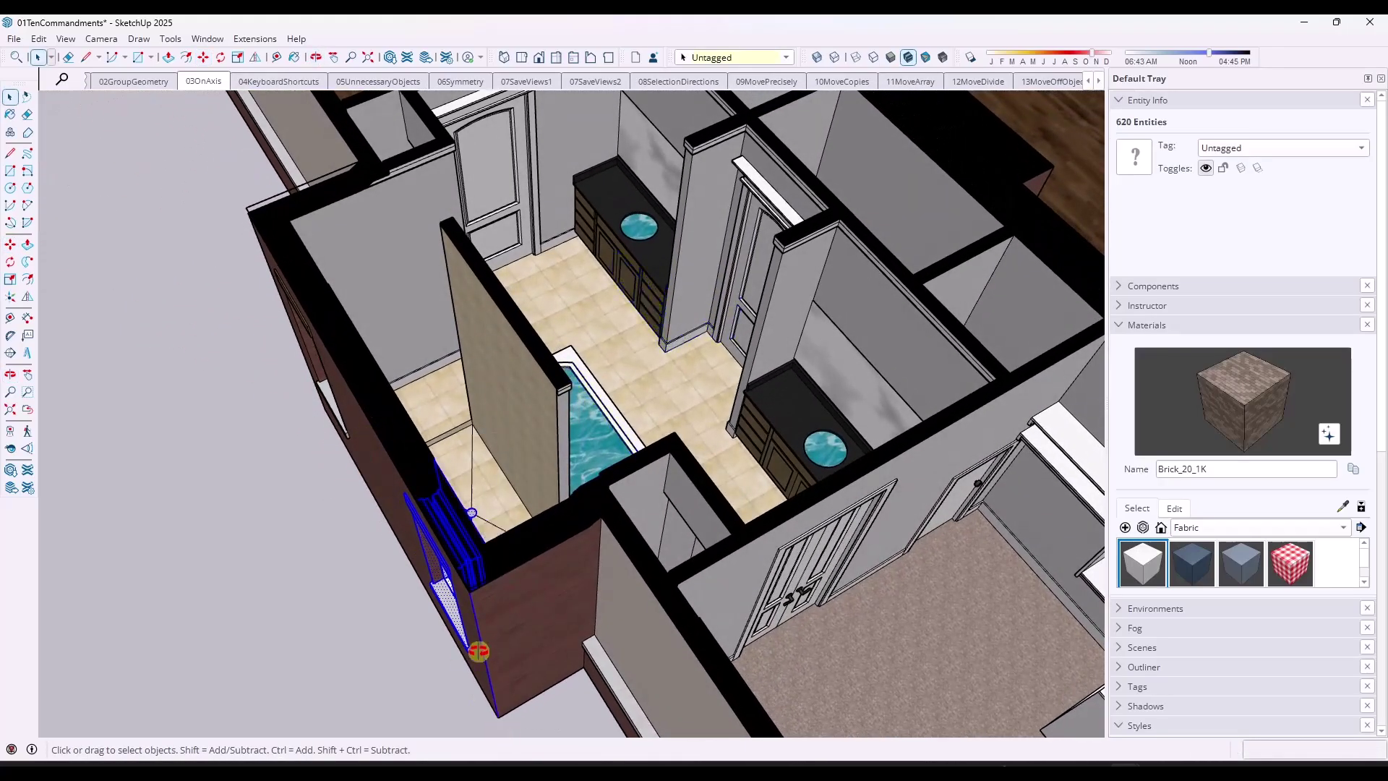
middle_click_drag(478, 652, 582, 477)
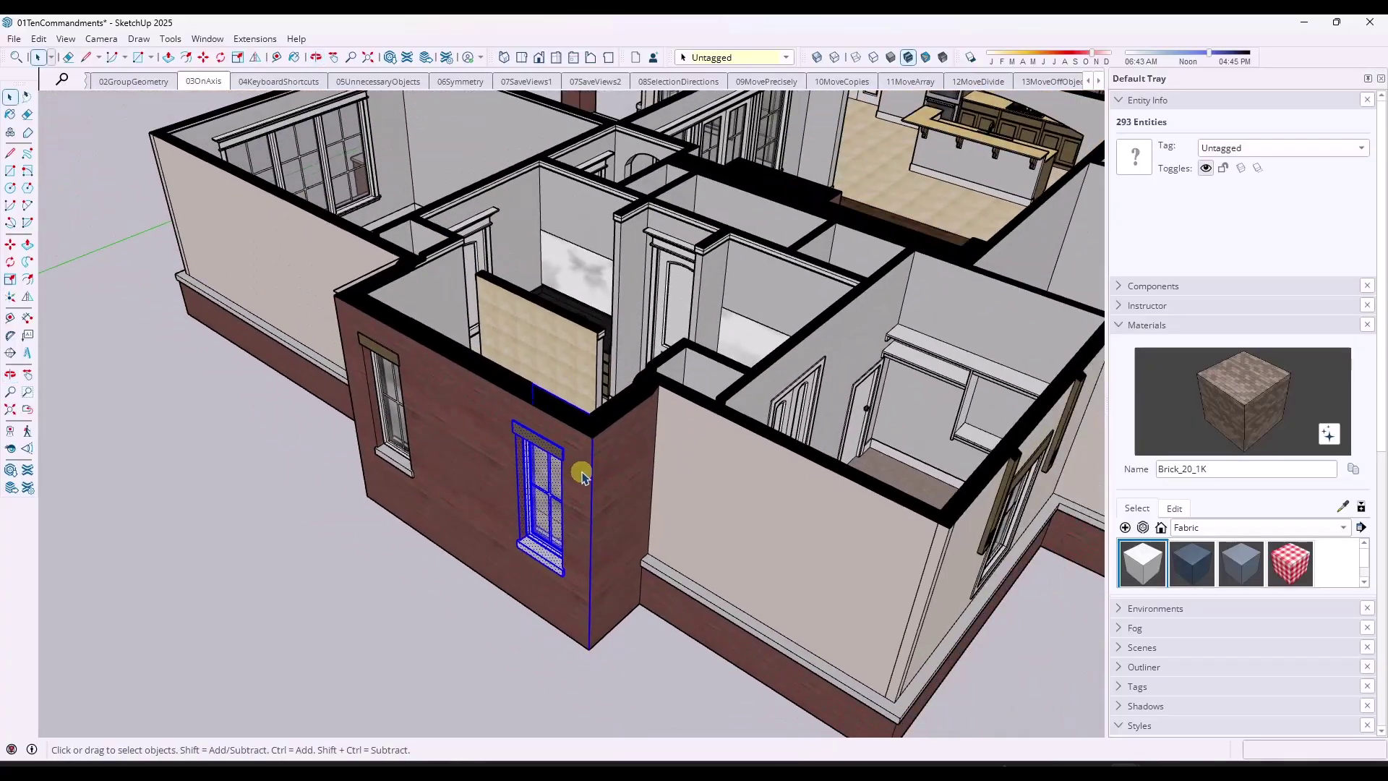
scroll(582, 477, "down", 5)
- Select the detached brick wall group and its window, orbiting in for a closer view of the left wall
scroll(738, 320, "down", 4)
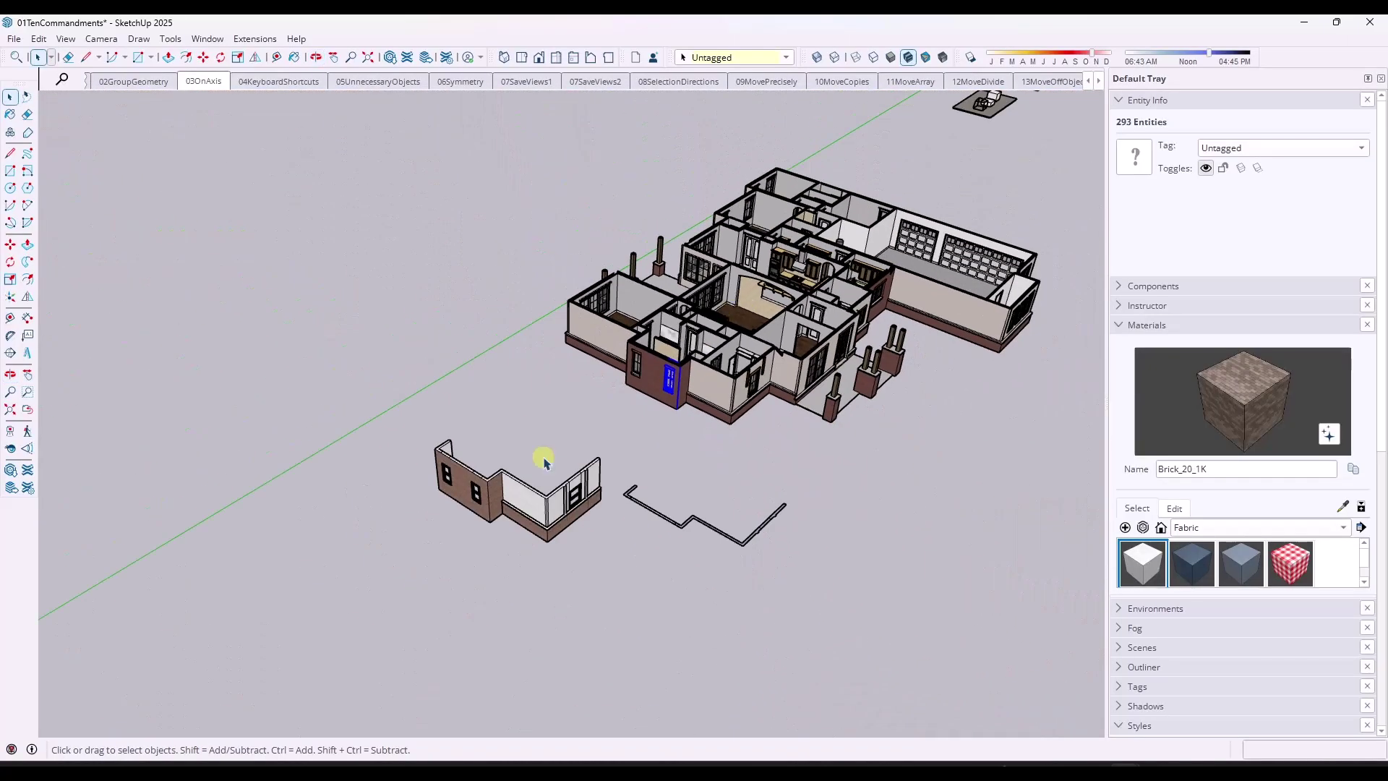
scroll(532, 441, "up", 6)
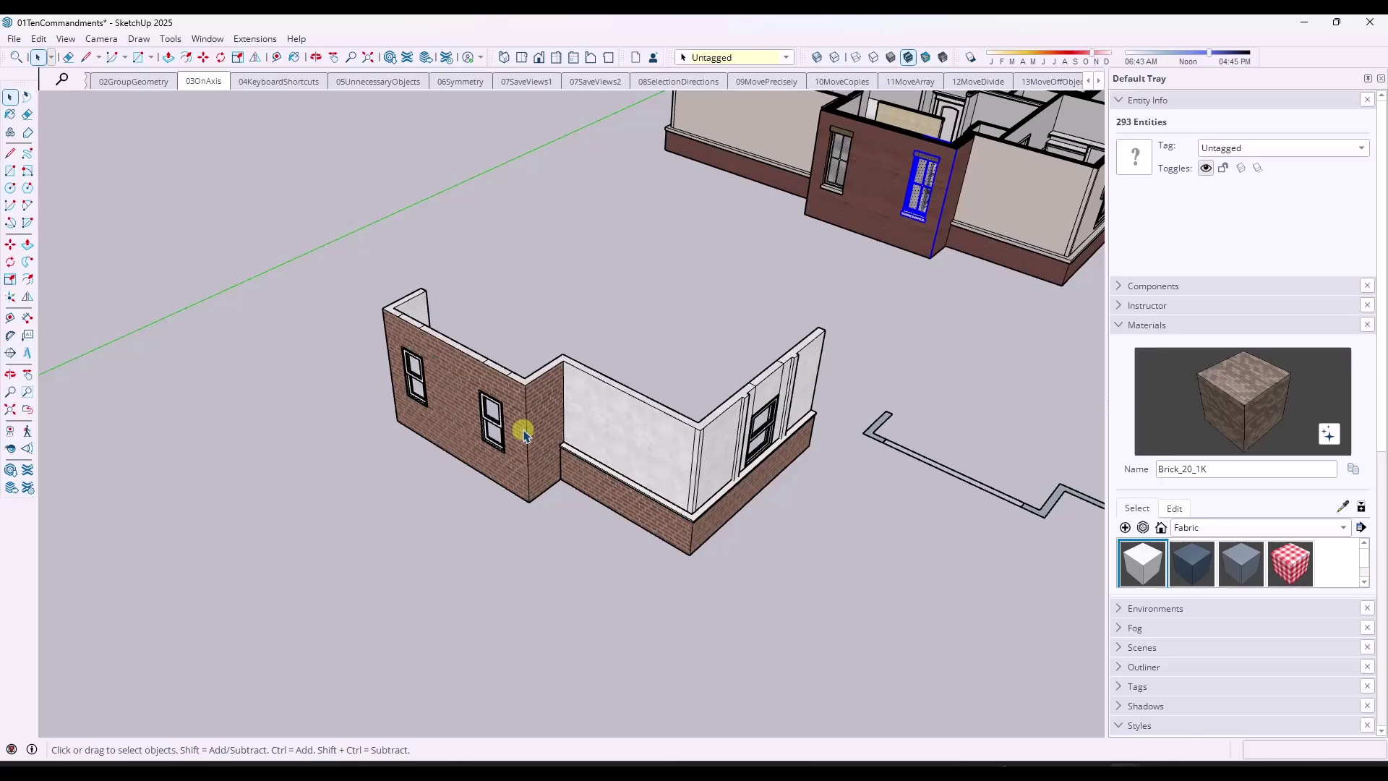
left_click(523, 440)
scroll(517, 478, "up", 3)
scroll(517, 479, "up", 4)
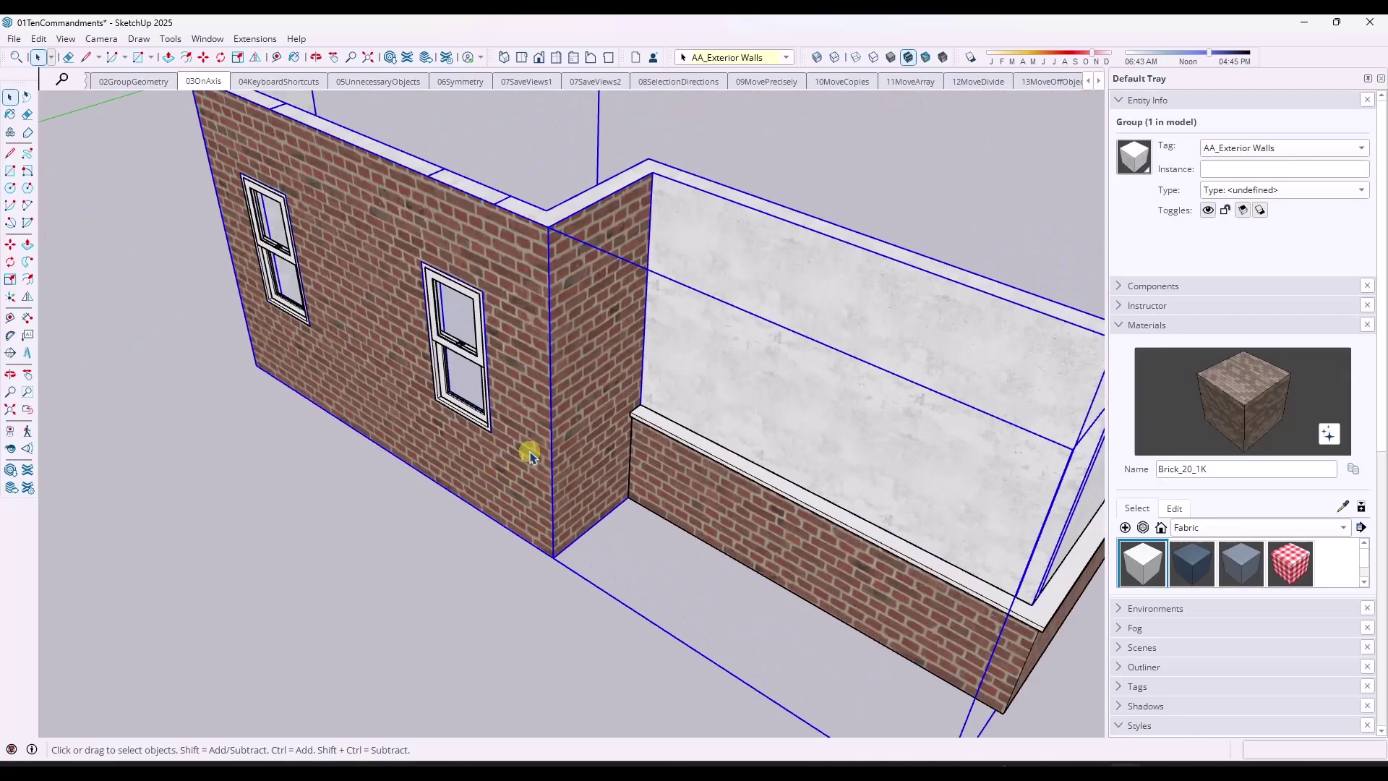
left_click(535, 393)
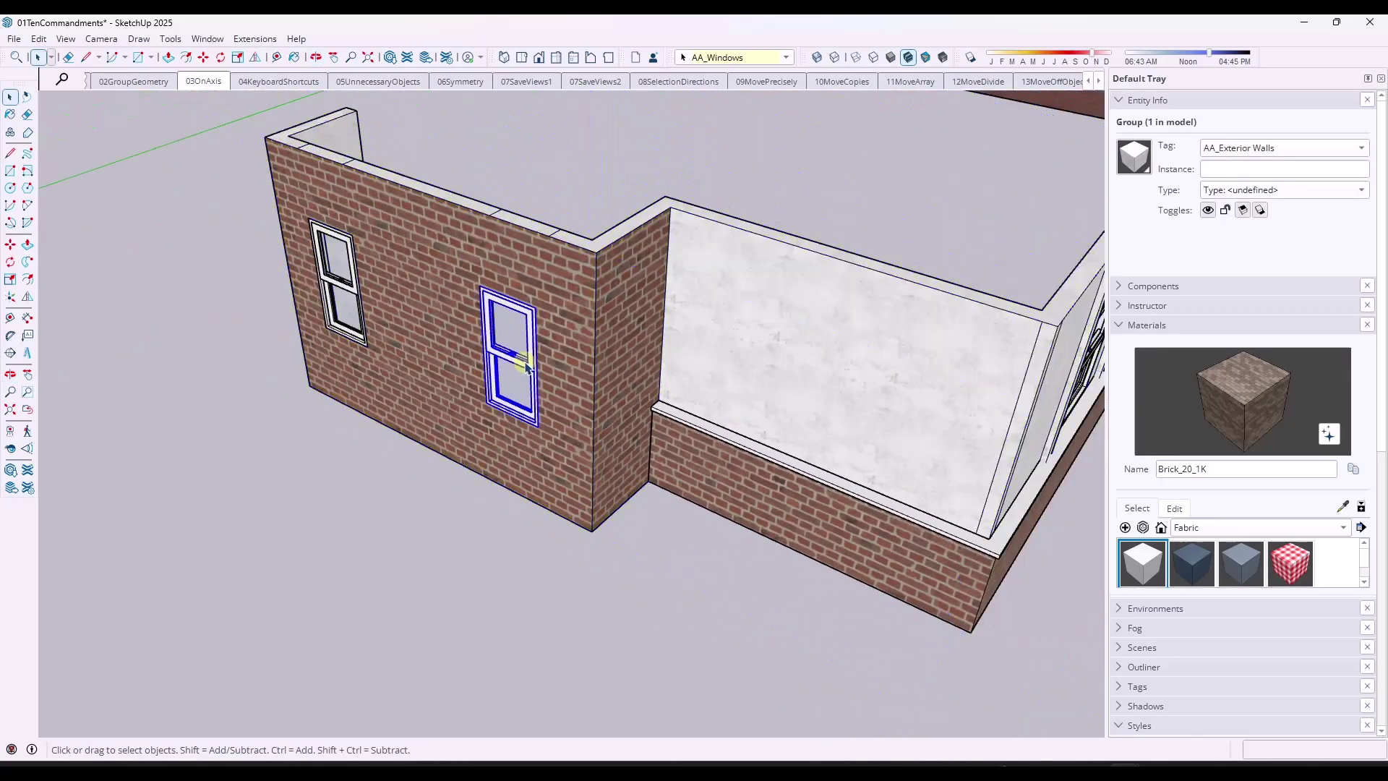
left_click(749, 457)
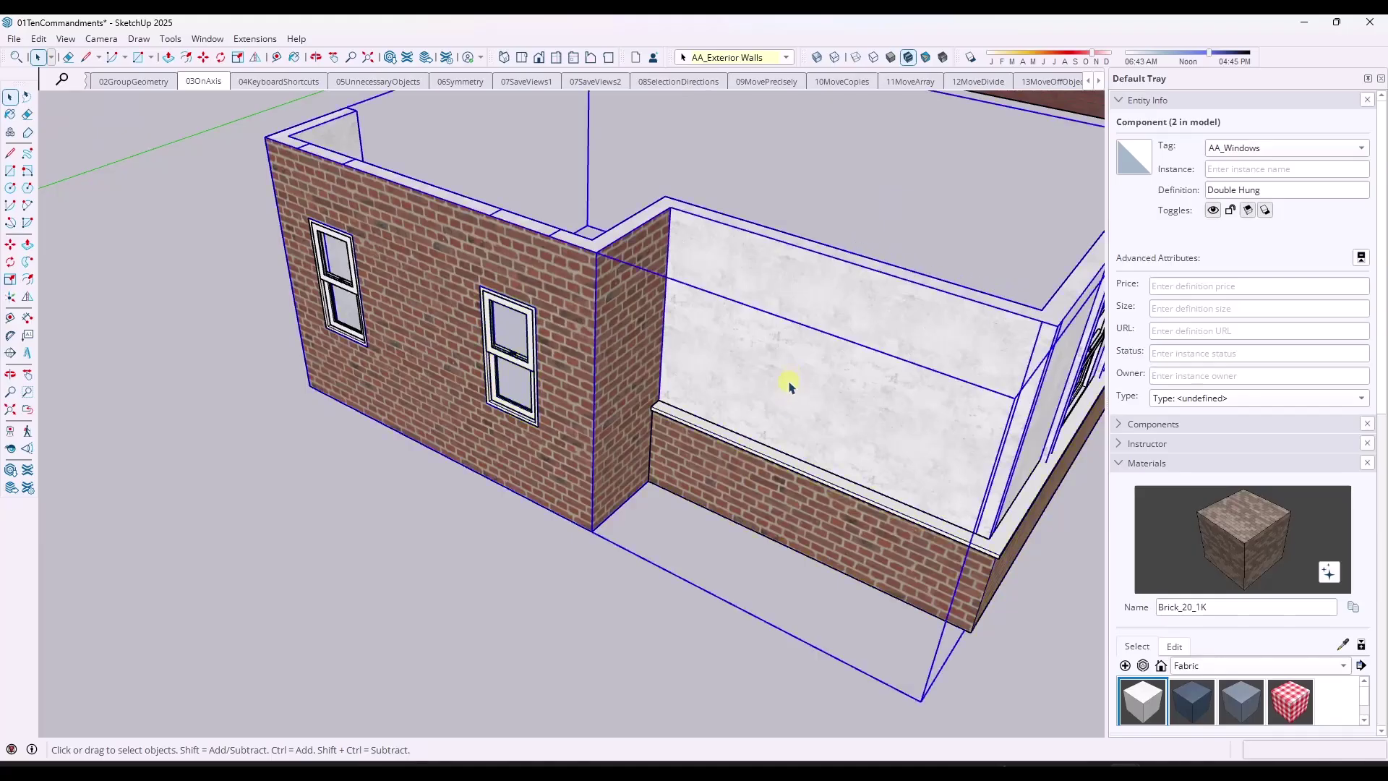
middle_click_drag(937, 438, 831, 428)
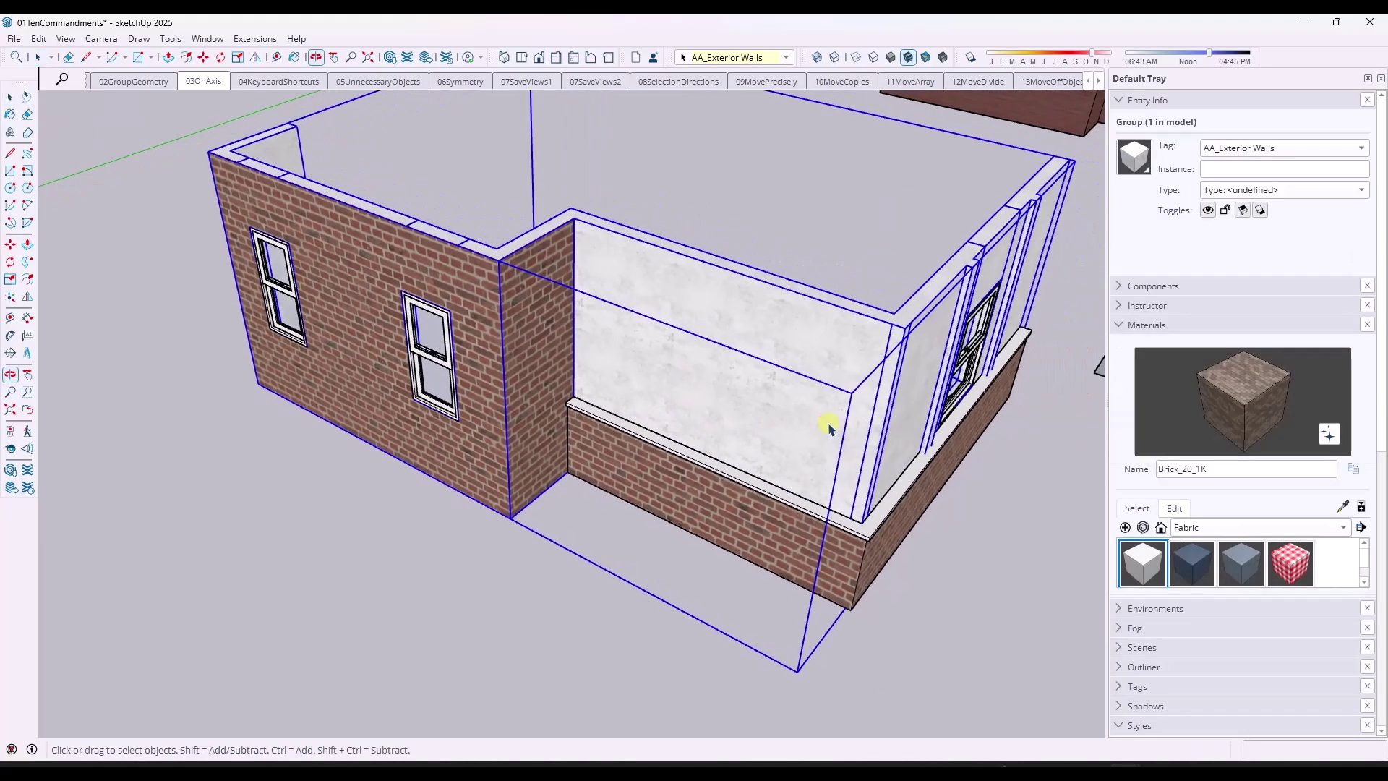
middle_click_drag(427, 382, 591, 338)
- Inside the brick wall group, move the right window opening further left along the wall
double_click(590, 338)
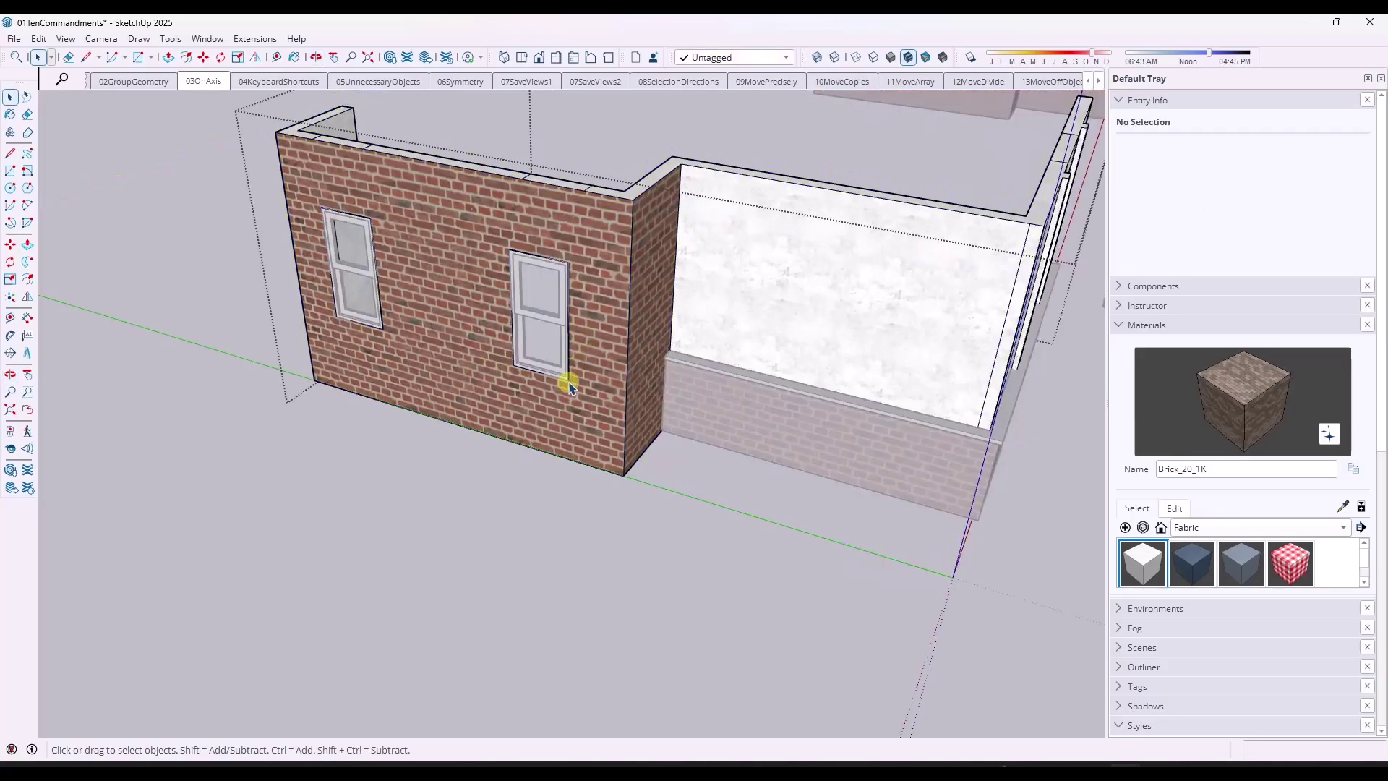
left_click_drag(488, 227, 586, 412)
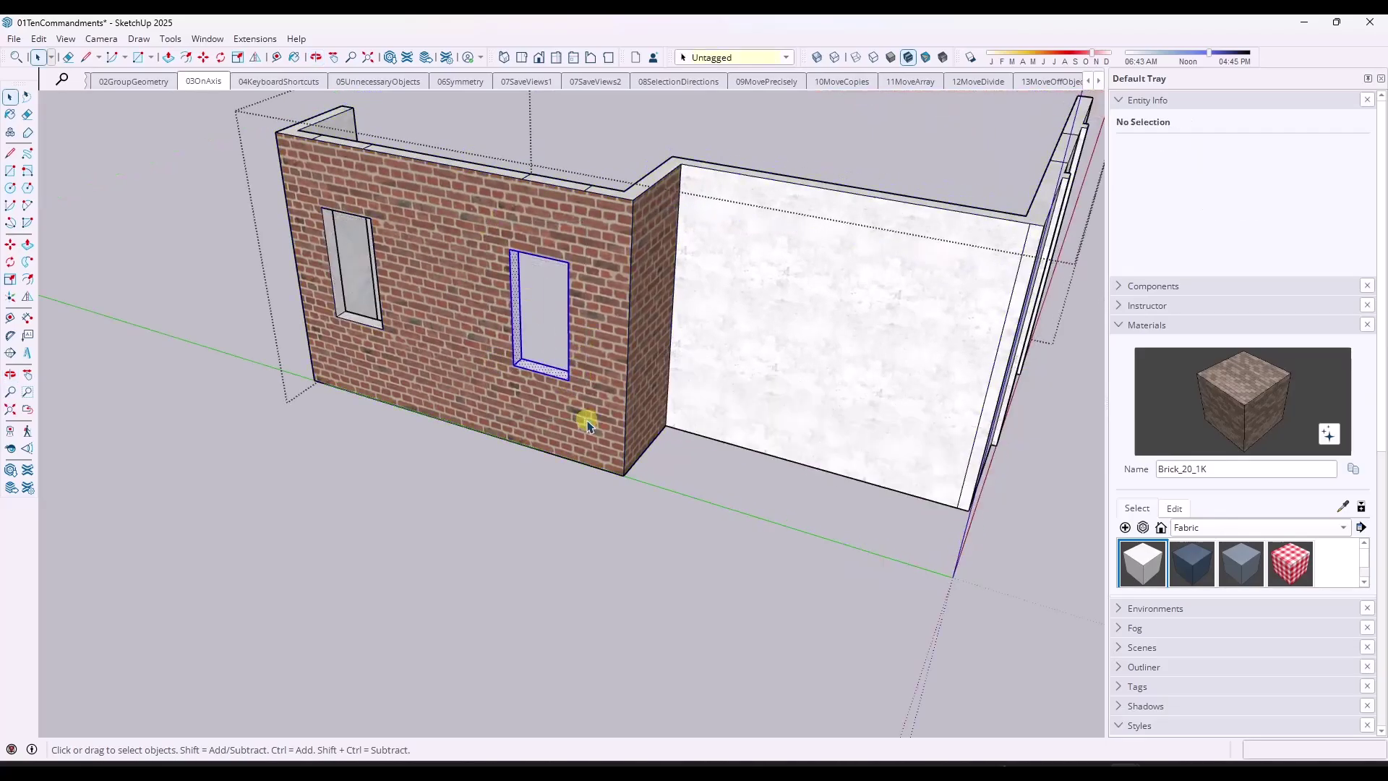
key("m")
left_click(514, 368)
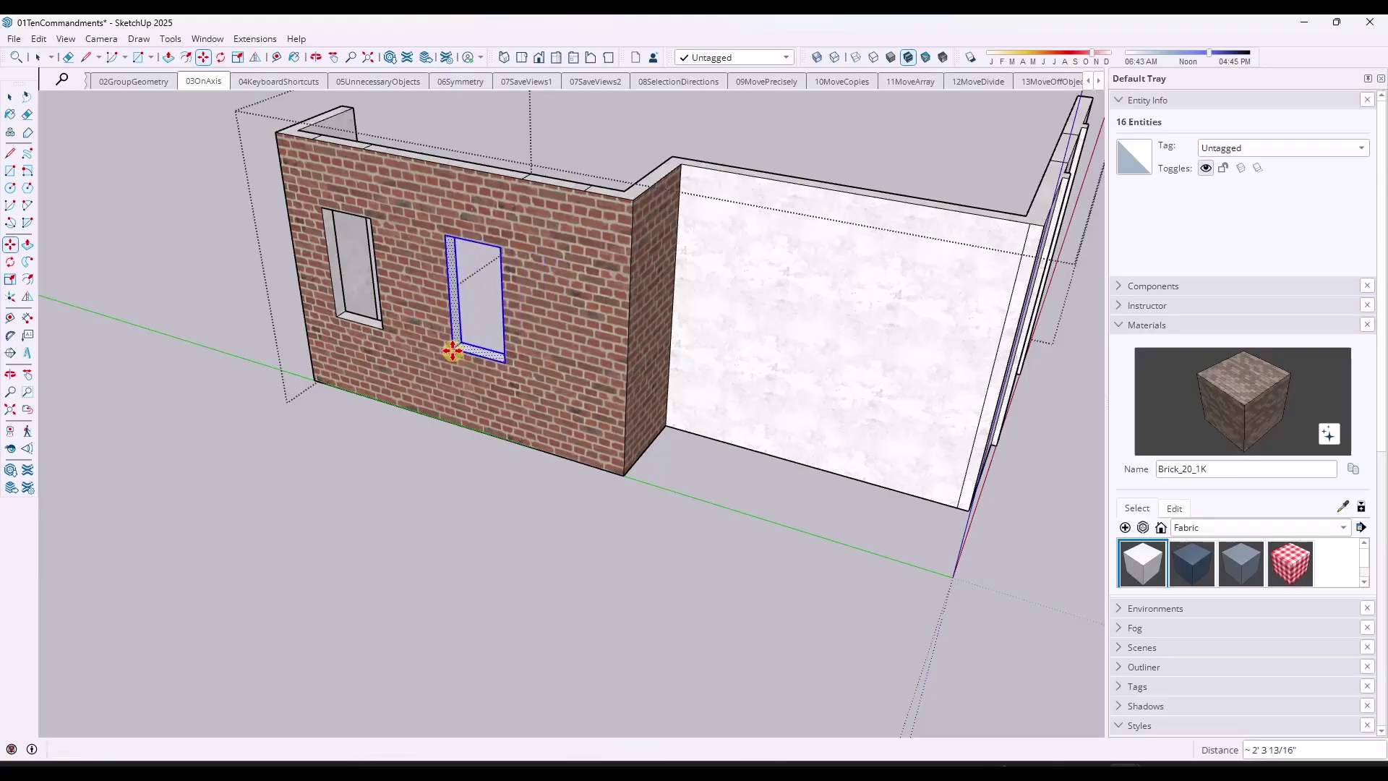
left_click(452, 352)
key("space")
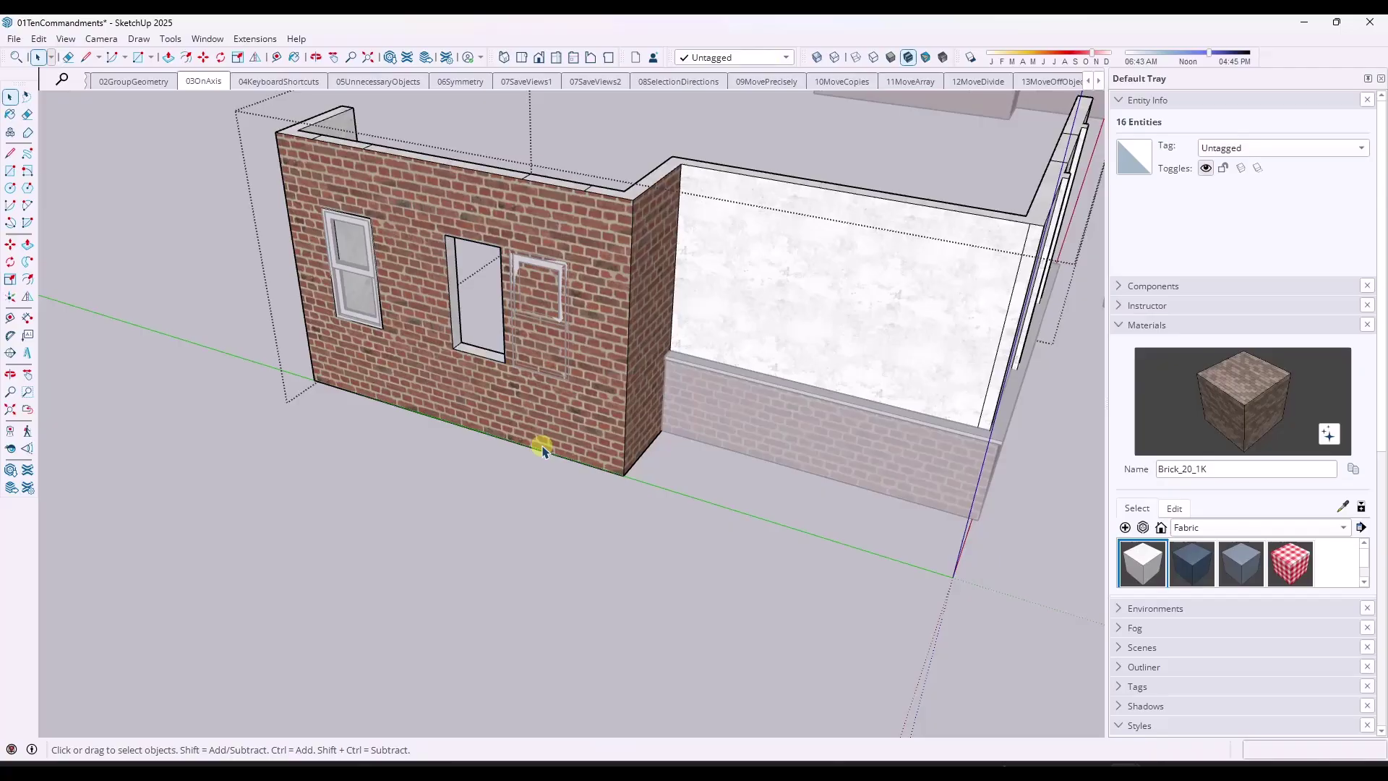
- Move the left-behind window into the relocated opening, then select the right wall's window
left_click(509, 280)
double_click(359, 260)
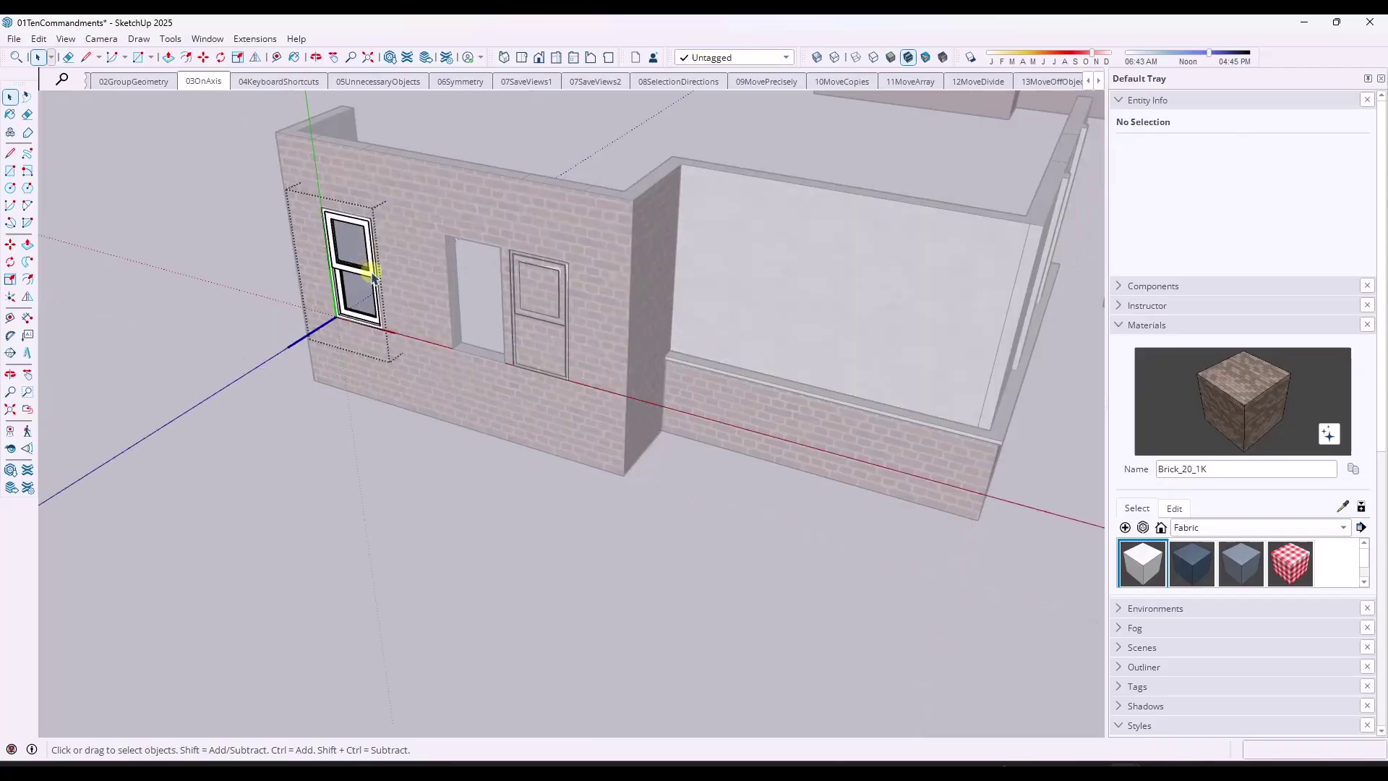
left_click(571, 323)
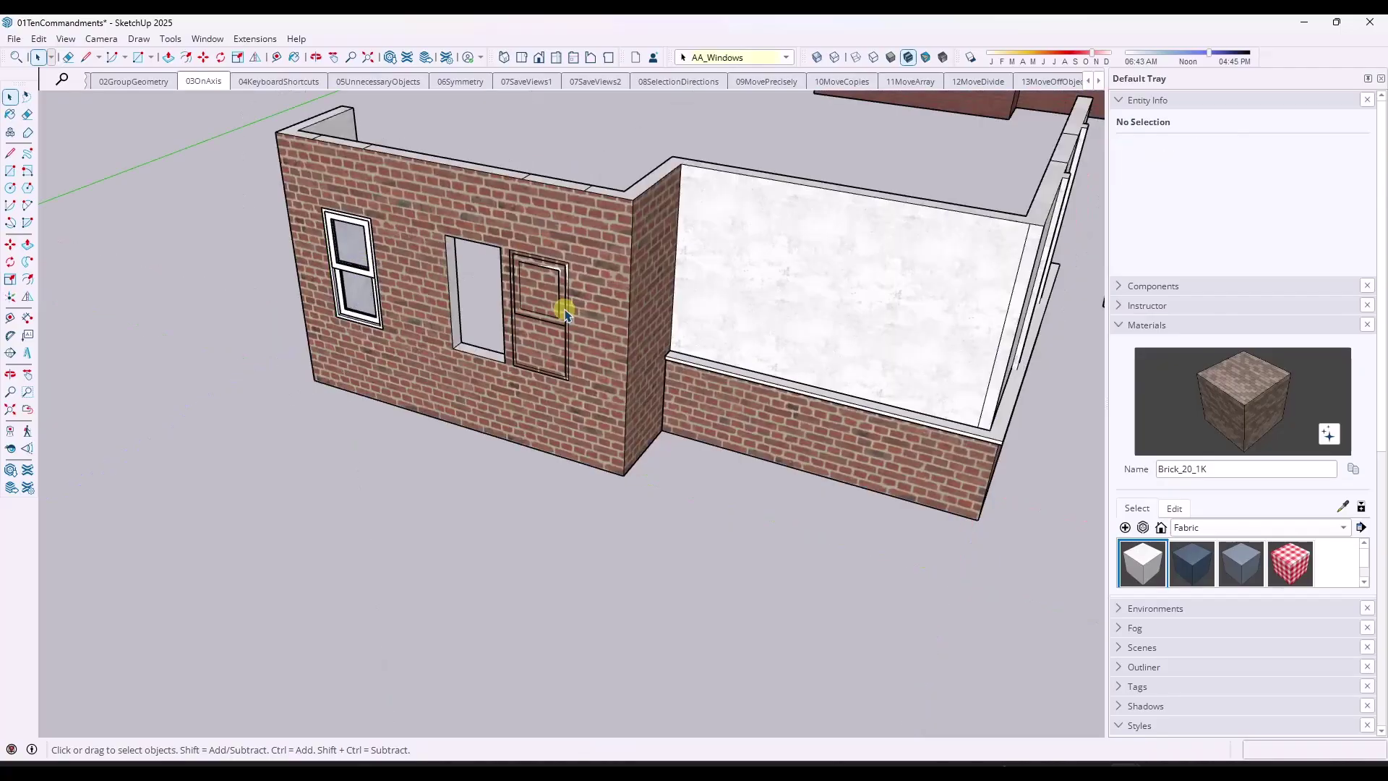
left_click(557, 305)
key("m")
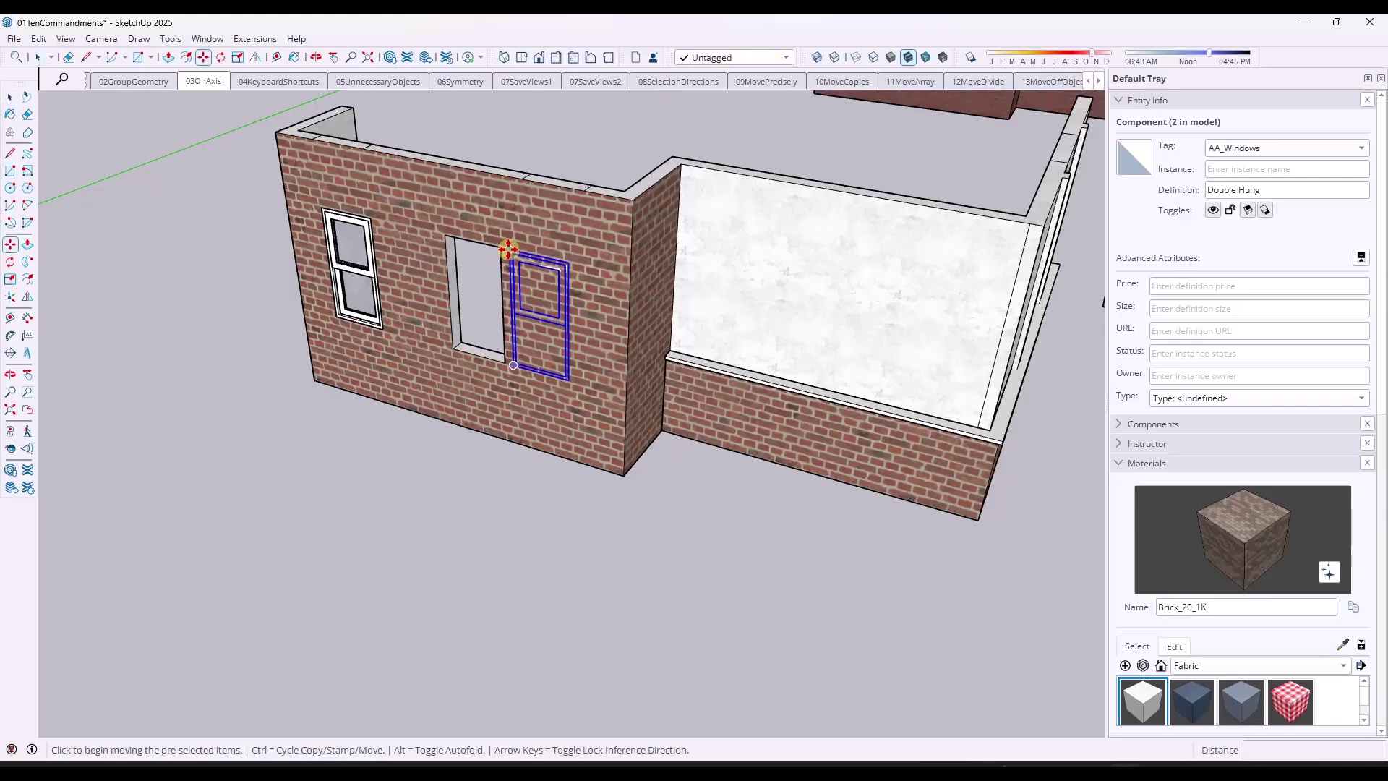
left_click(506, 248)
left_click(447, 237)
key("space")
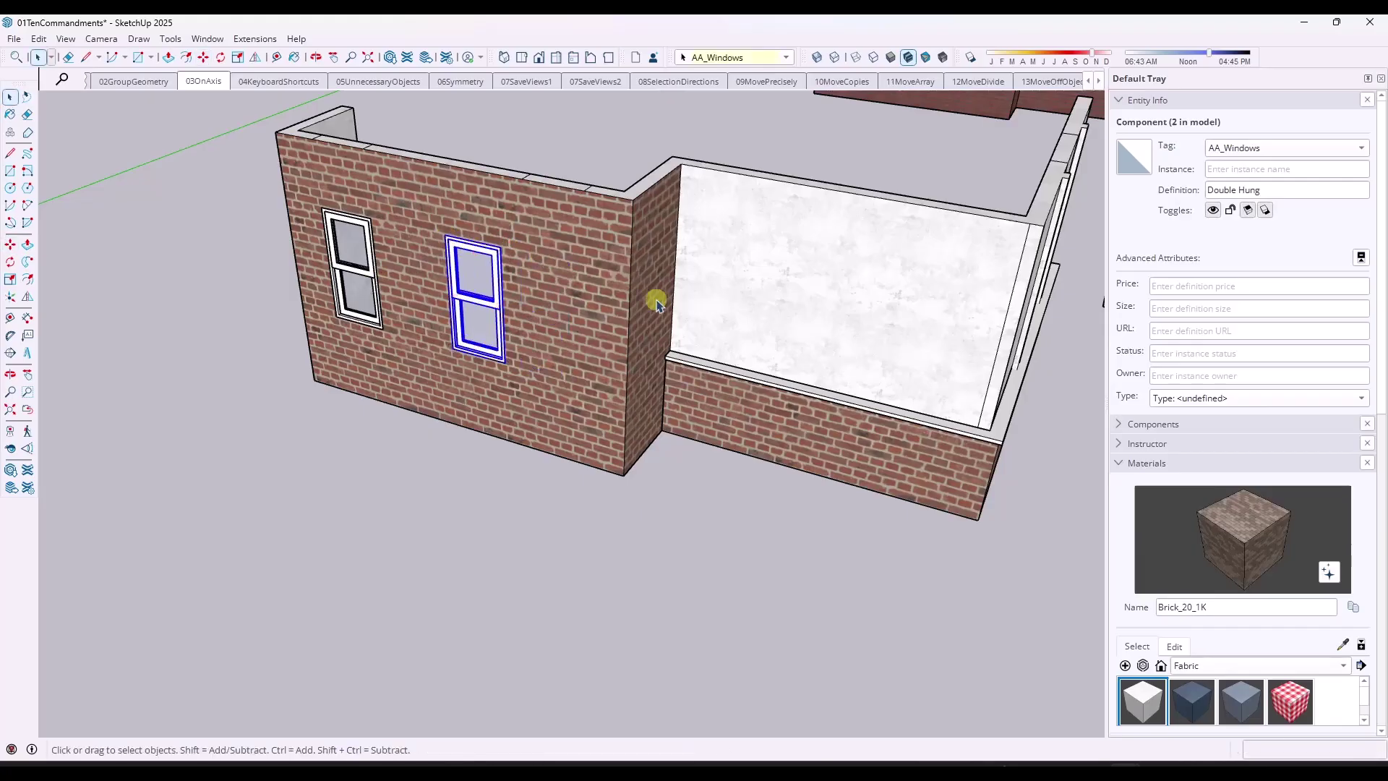
middle_click_drag(645, 393, 609, 303)
left_click(664, 358)
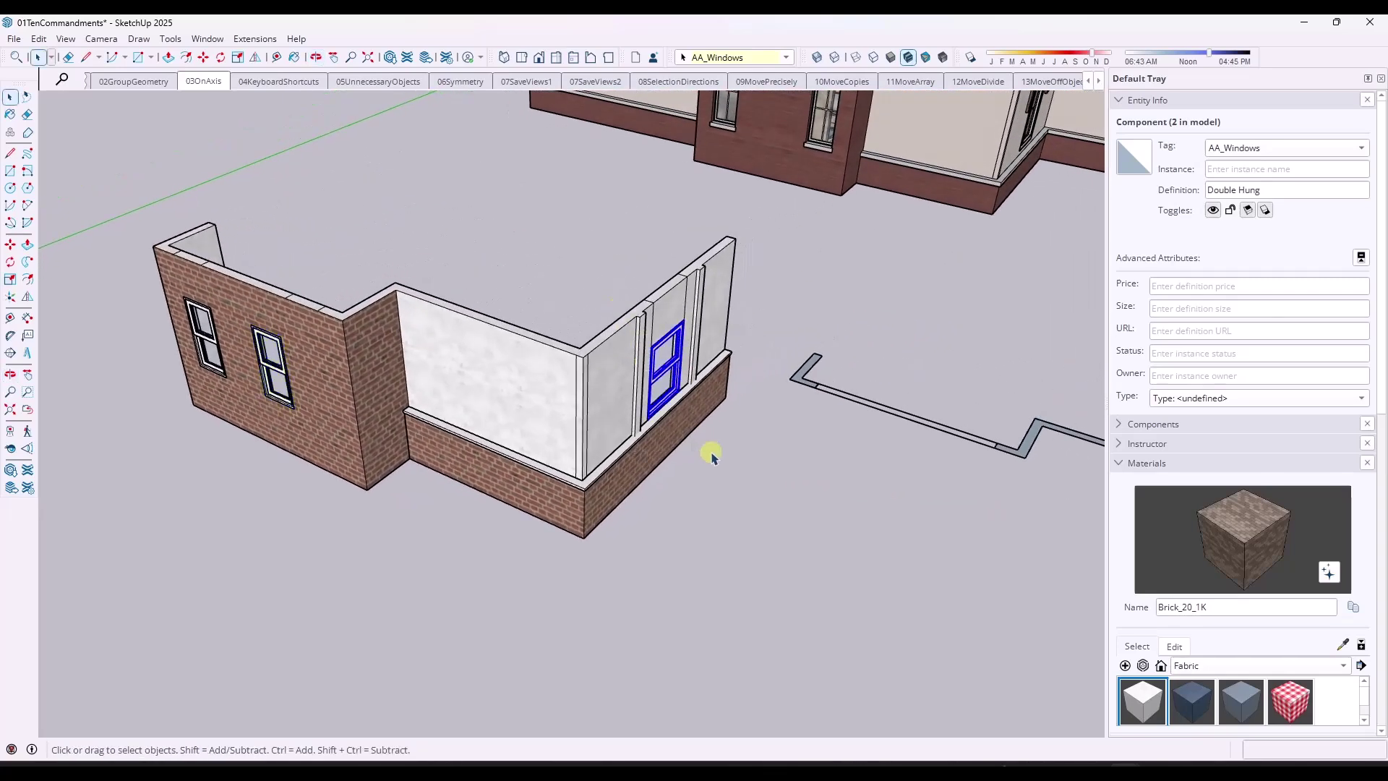
scroll(679, 349, "up", 3)
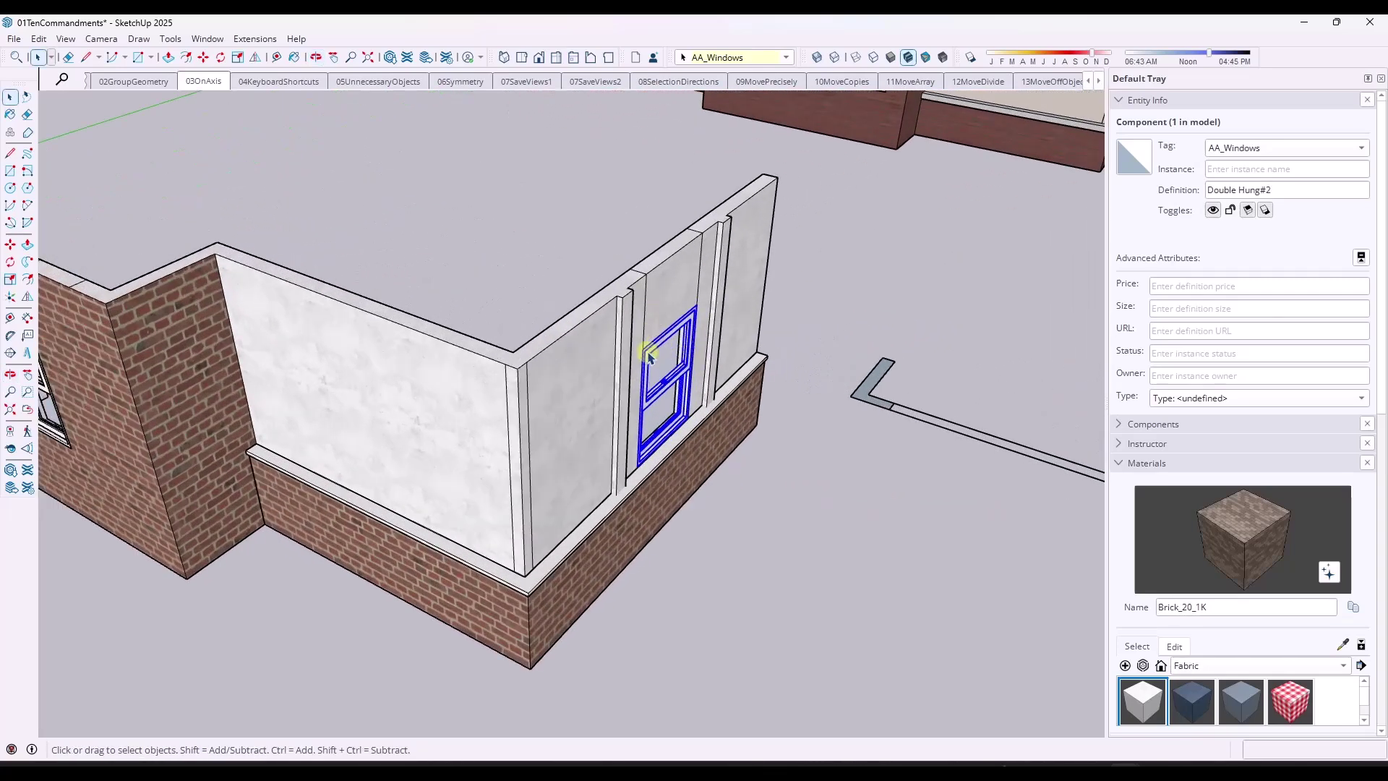
- Group the whole floor outline and open the new group for editing
scroll(664, 417, "down", 5)
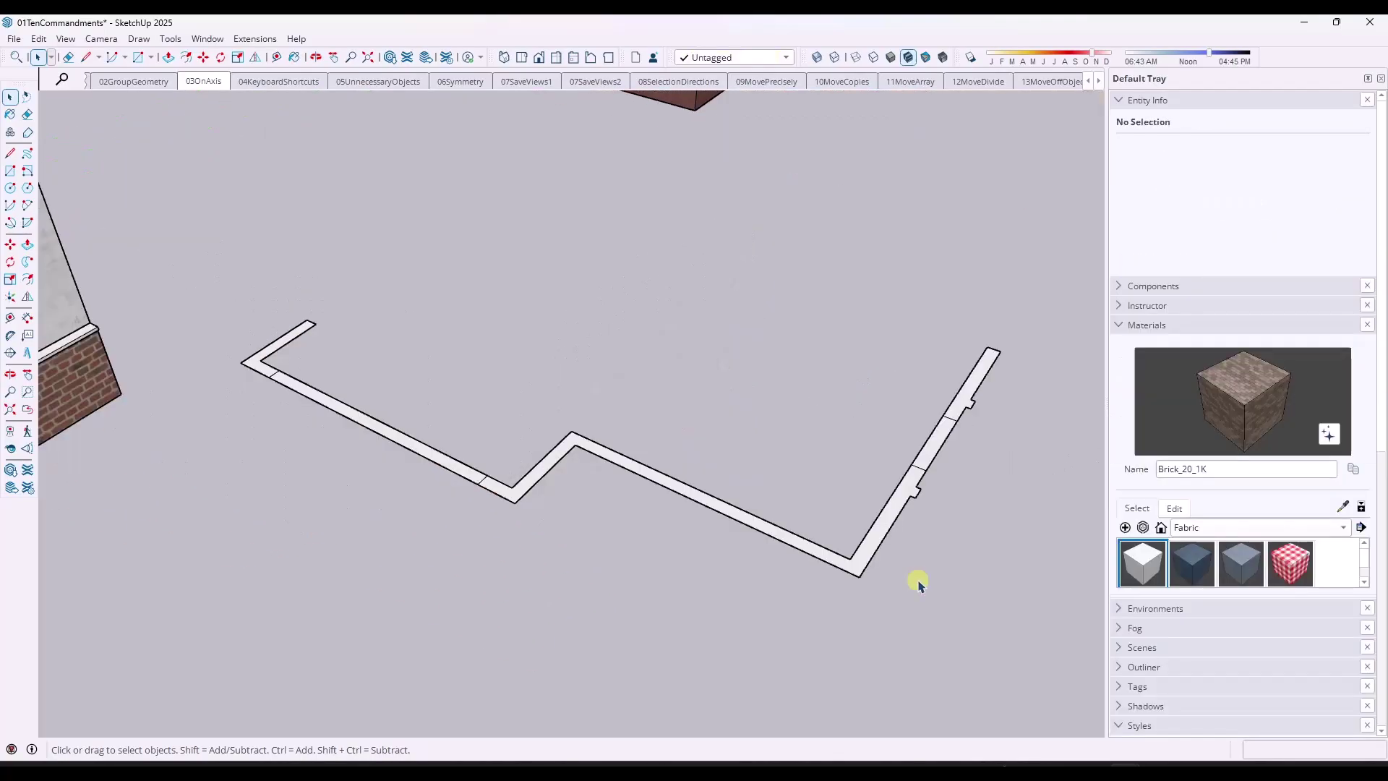
left_click_drag(199, 190, 1026, 640)
right_click(889, 513)
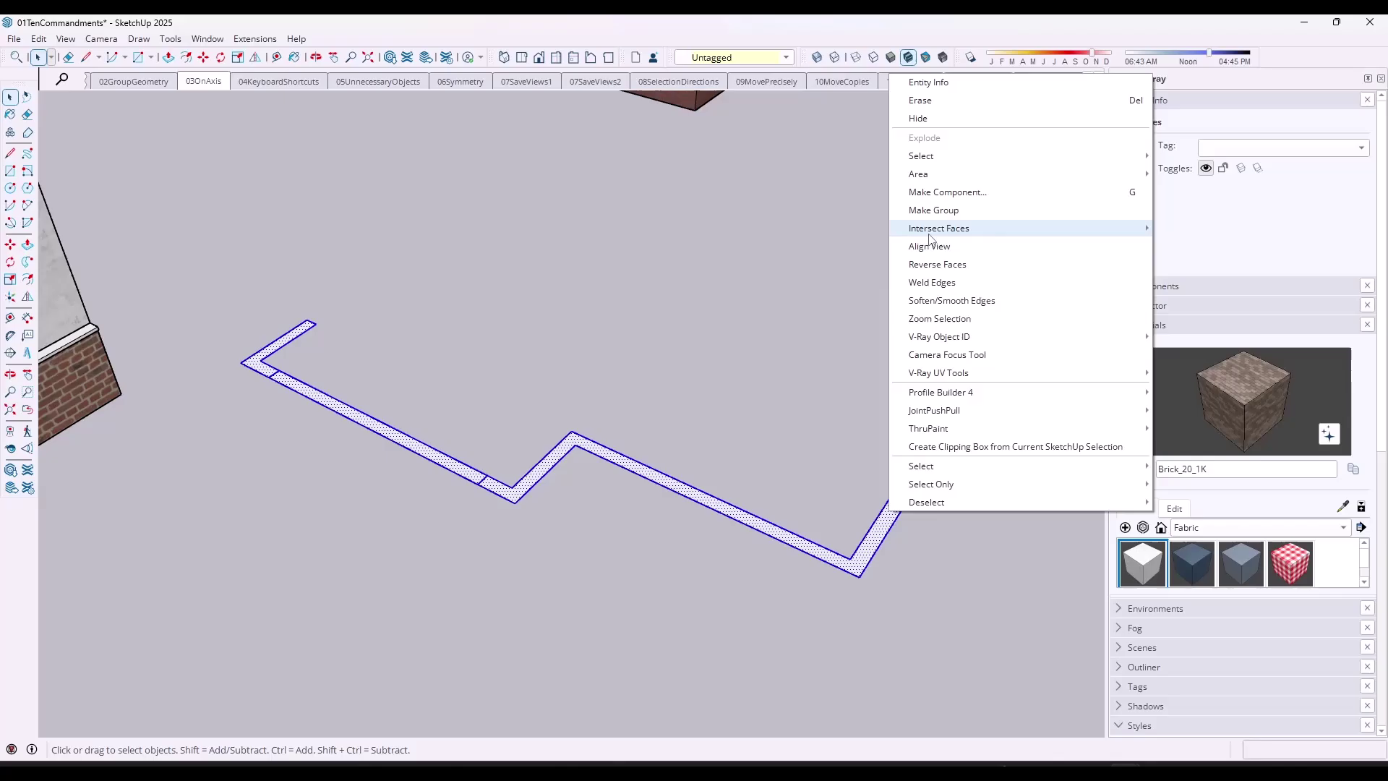
left_click(933, 210)
double_click(964, 398)
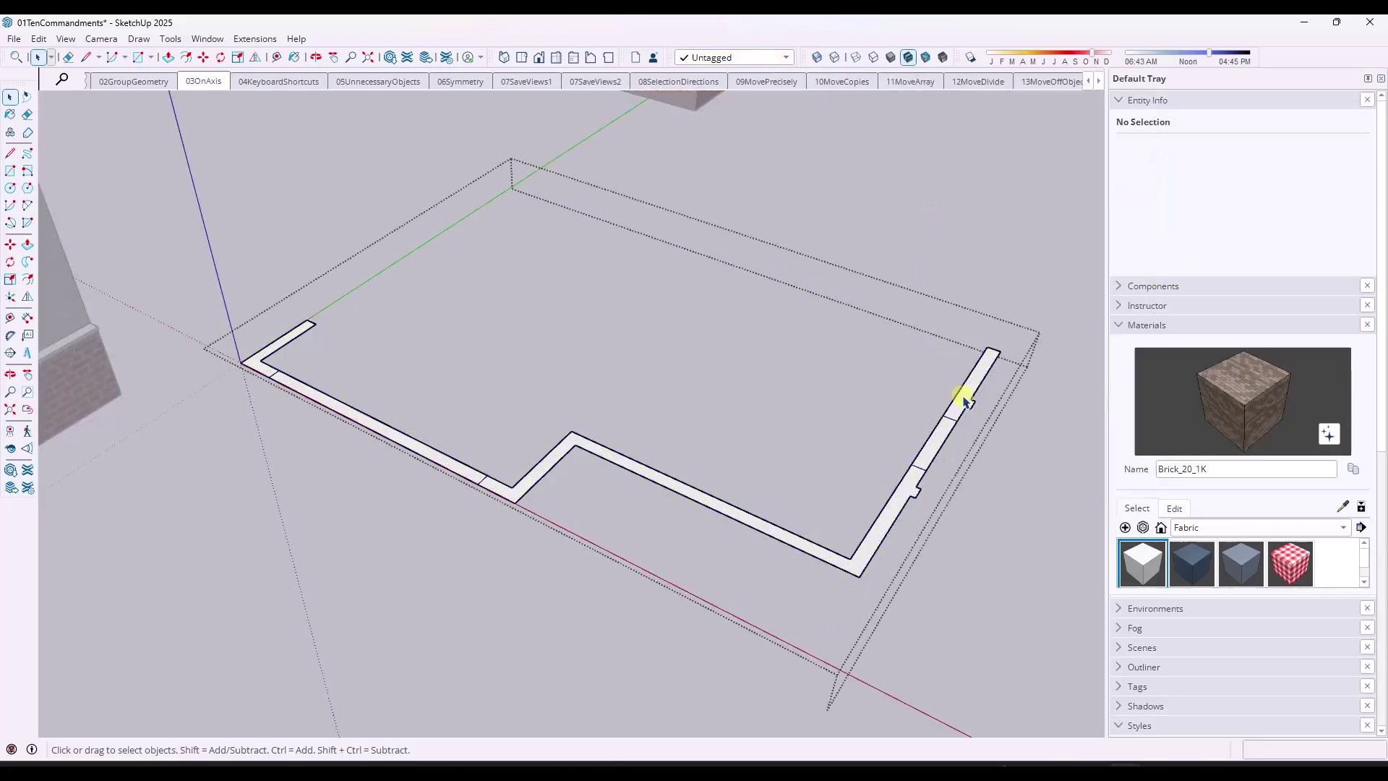
- Raise the right, back and left walls to 10' and the front strip into a low sill wall
key("p")
left_click(963, 400)
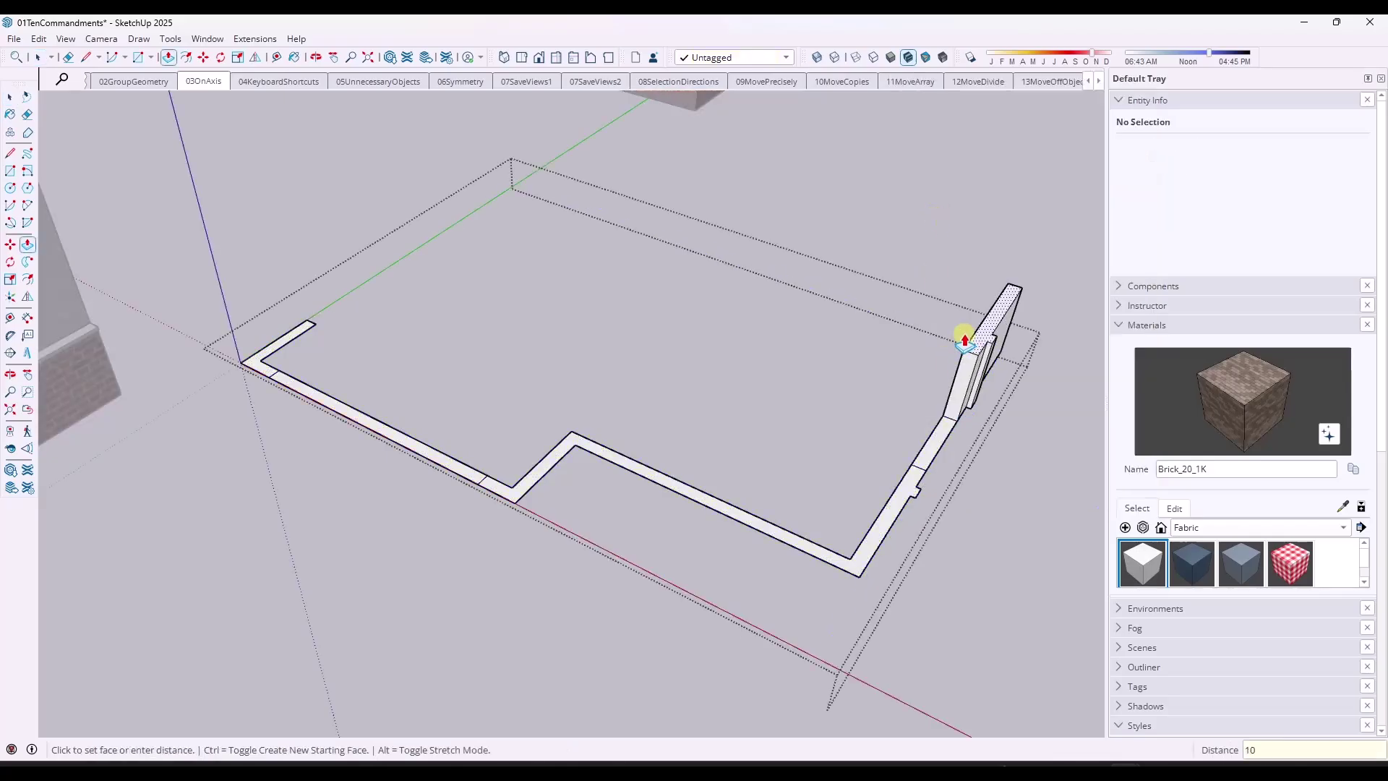
type("10'")
key("Return")
double_click(901, 470)
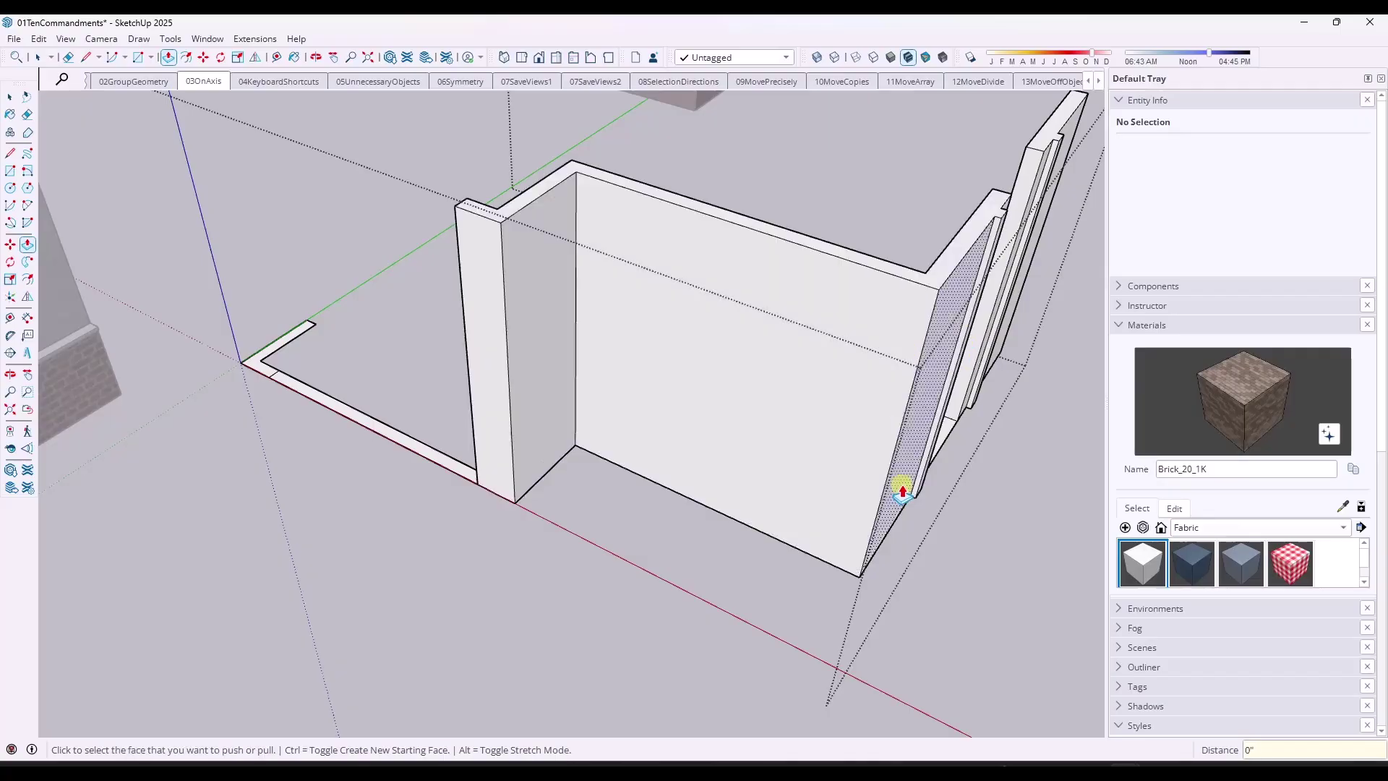
double_click(266, 372)
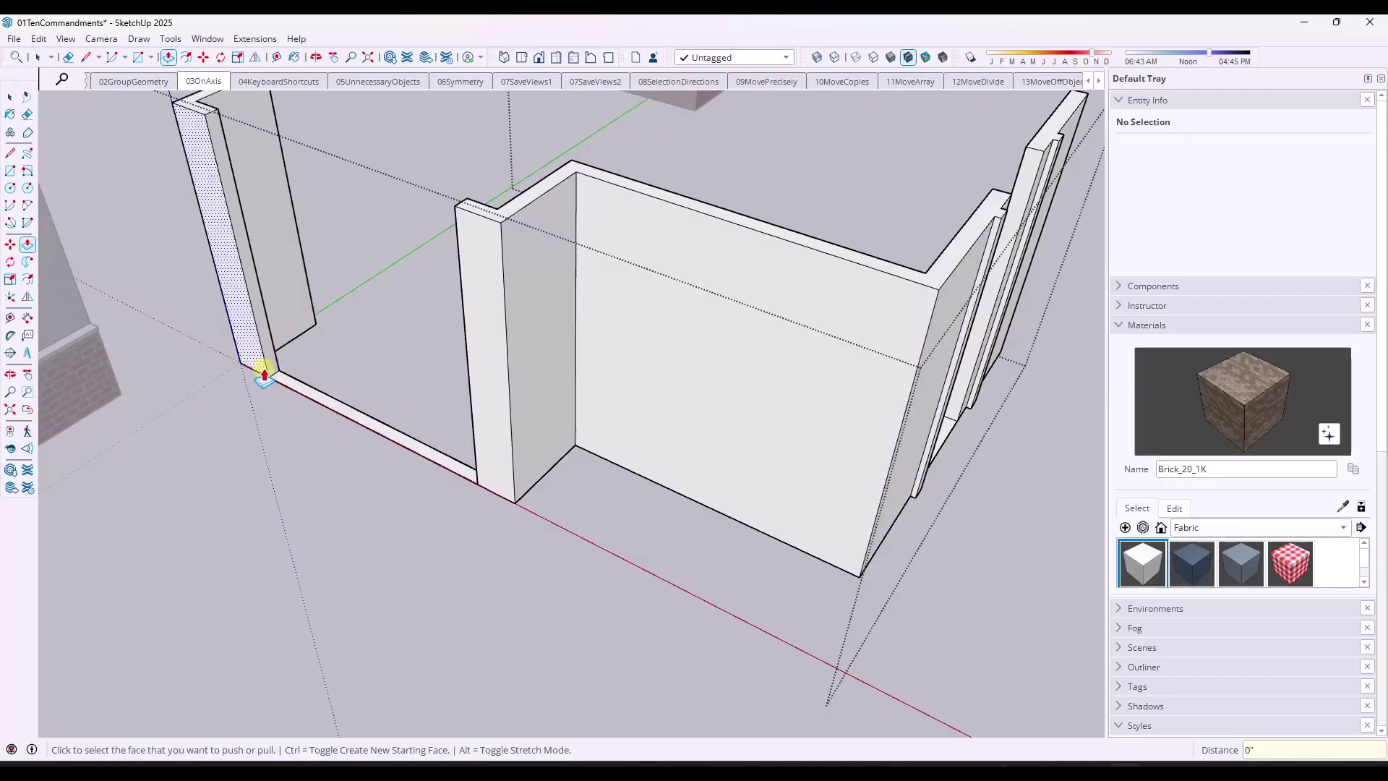
left_click(354, 410)
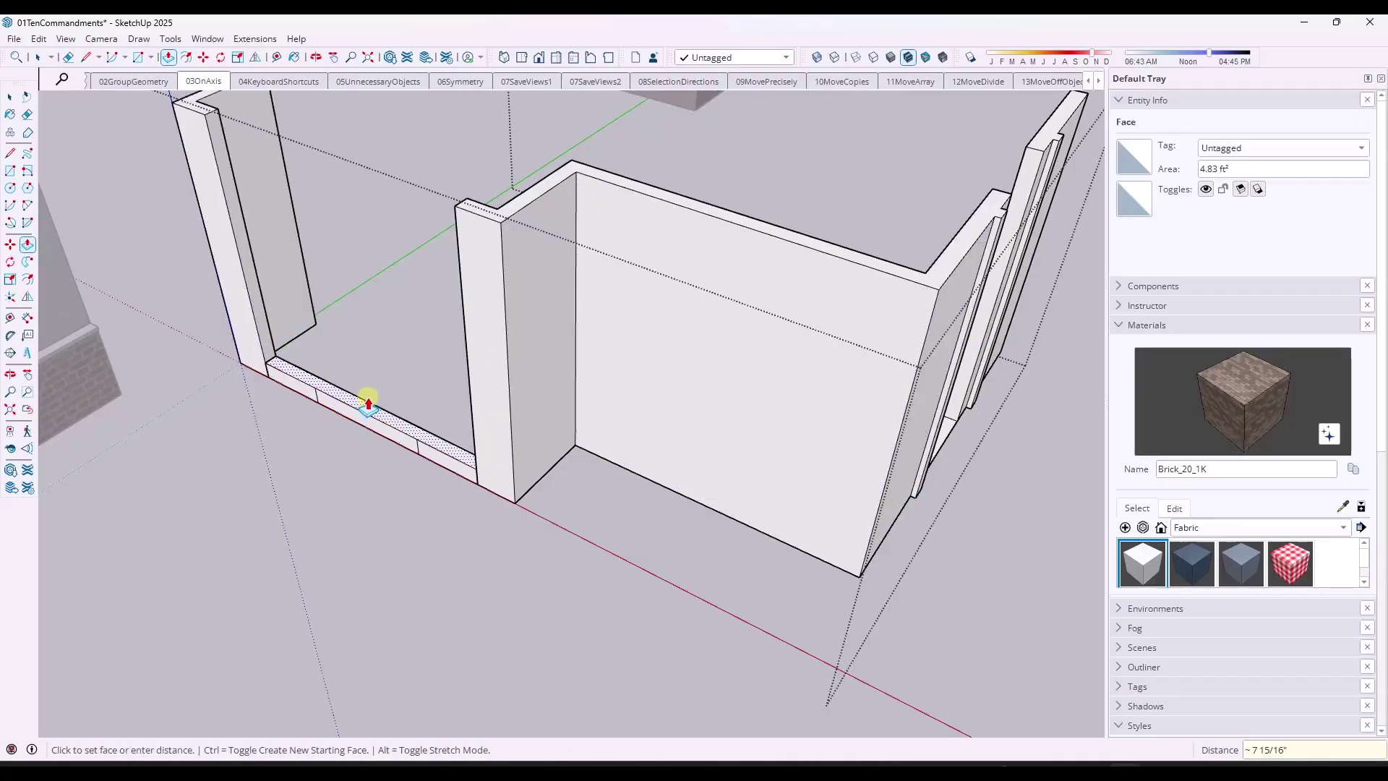
left_click(617, 431)
- Exit the wall group, then reopen it and inspect a small face inside
middle_click_drag(947, 441, 796, 433)
key("space")
left_click(940, 675)
left_click(557, 326)
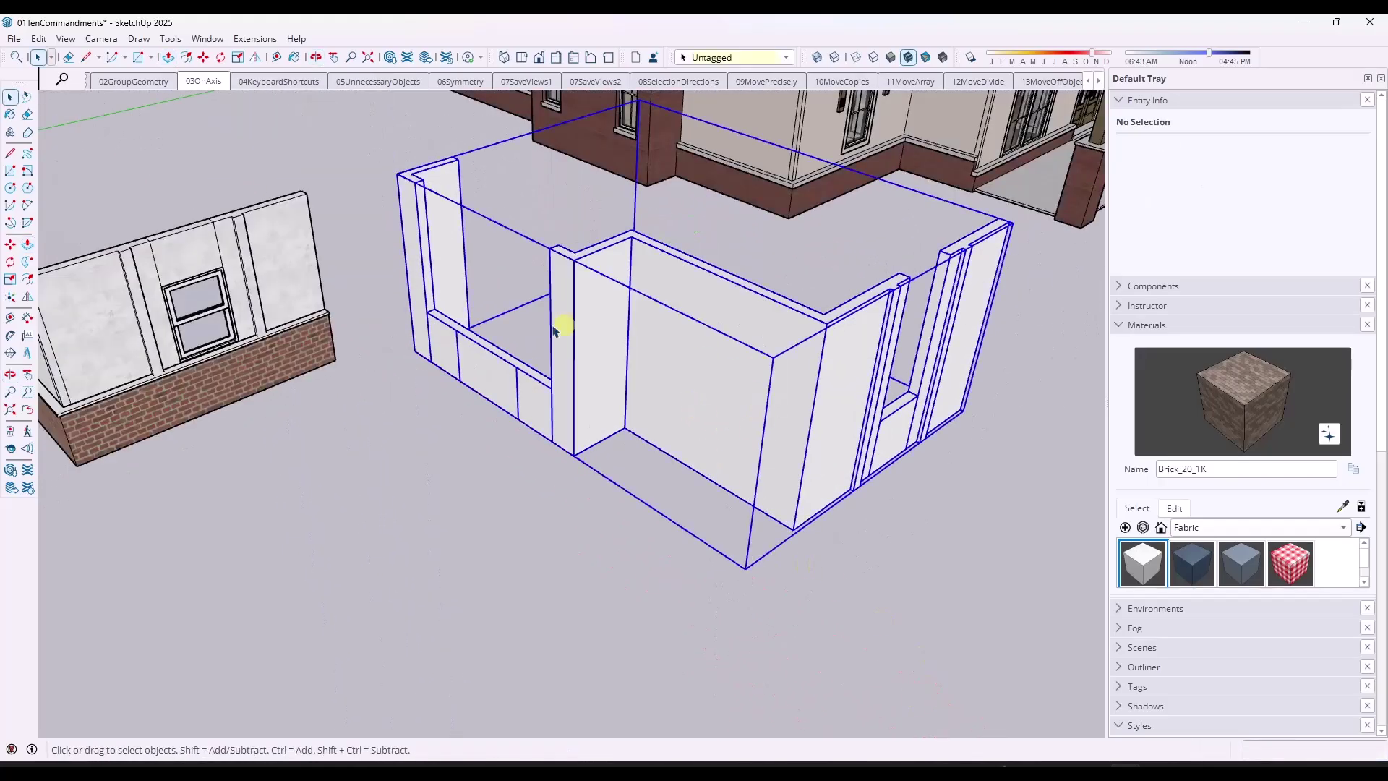
key("r")
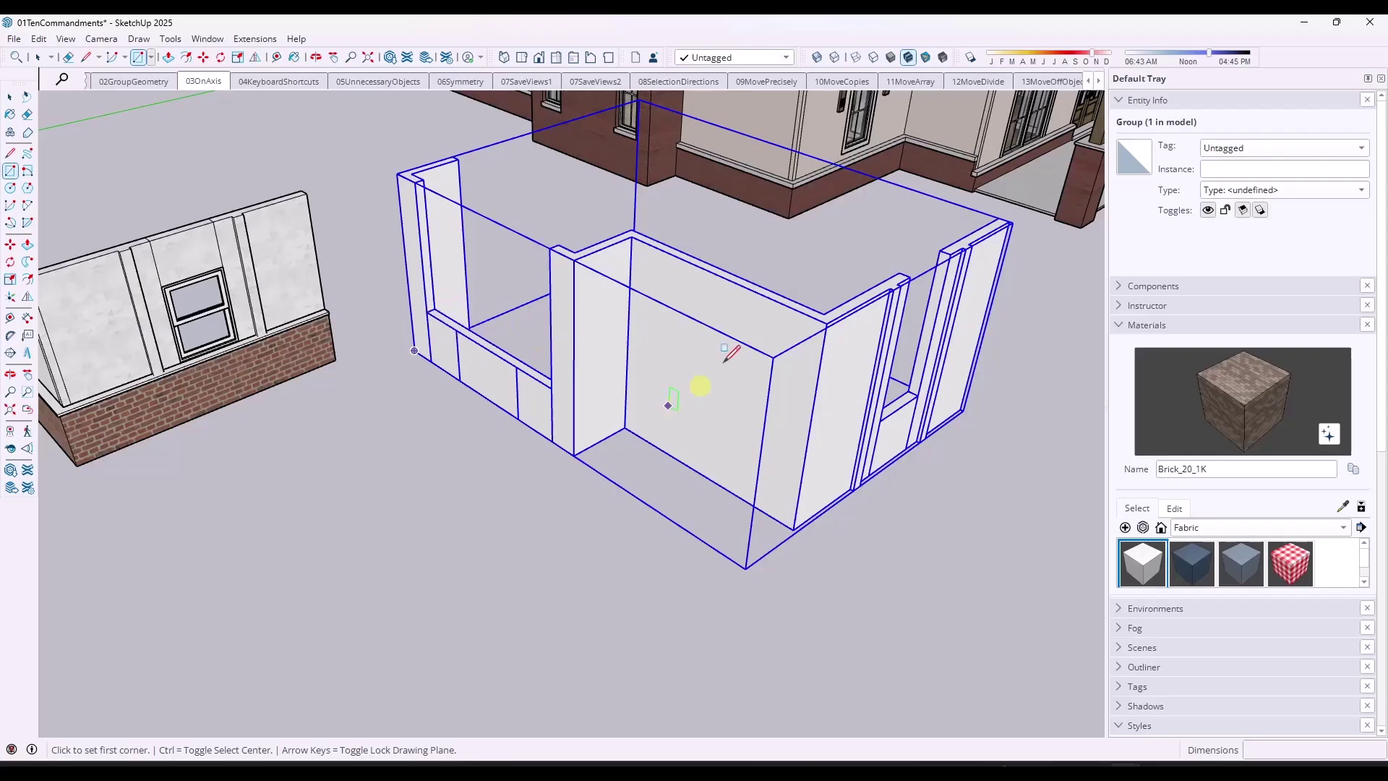
key("space")
double_click(894, 423)
scroll(892, 403, "up", 5)
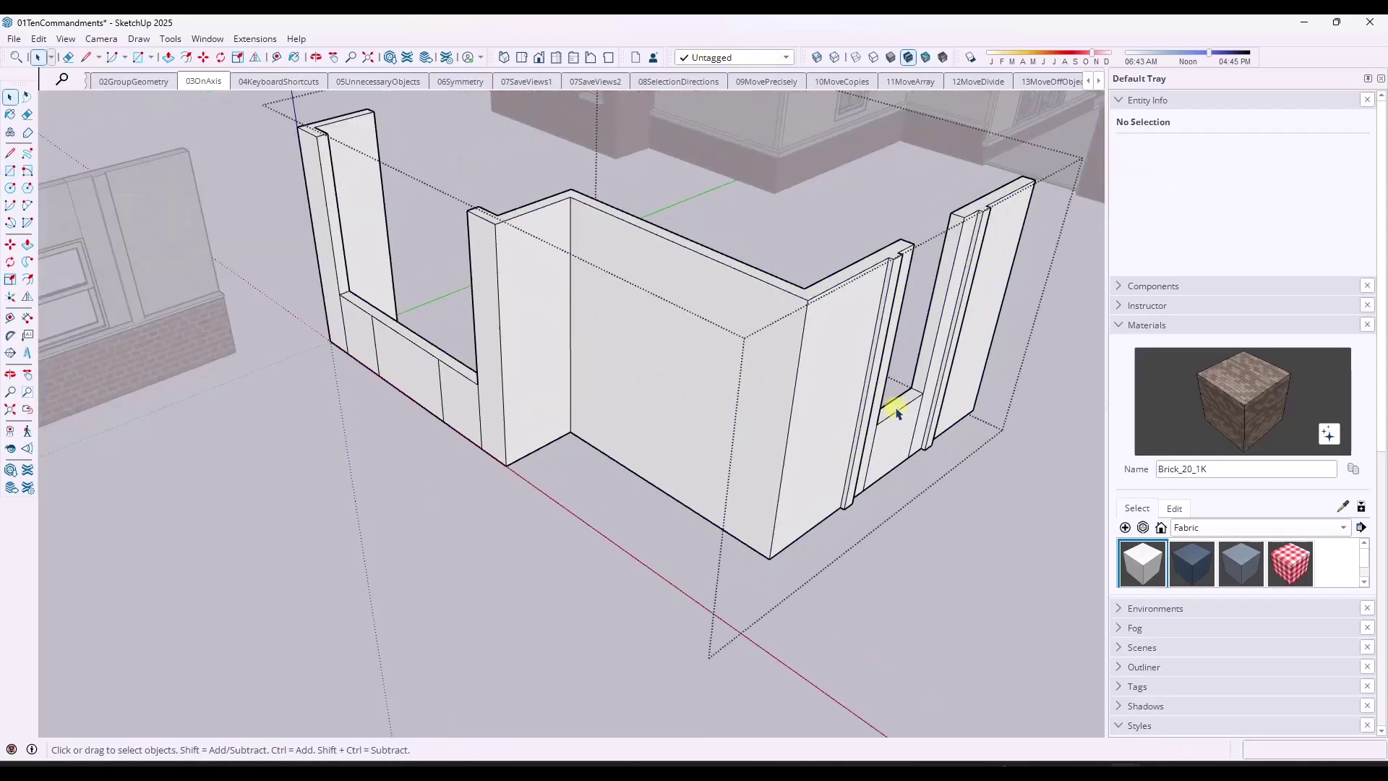
left_click(948, 319)
left_click(823, 660)
scroll(805, 629, "down", 6)
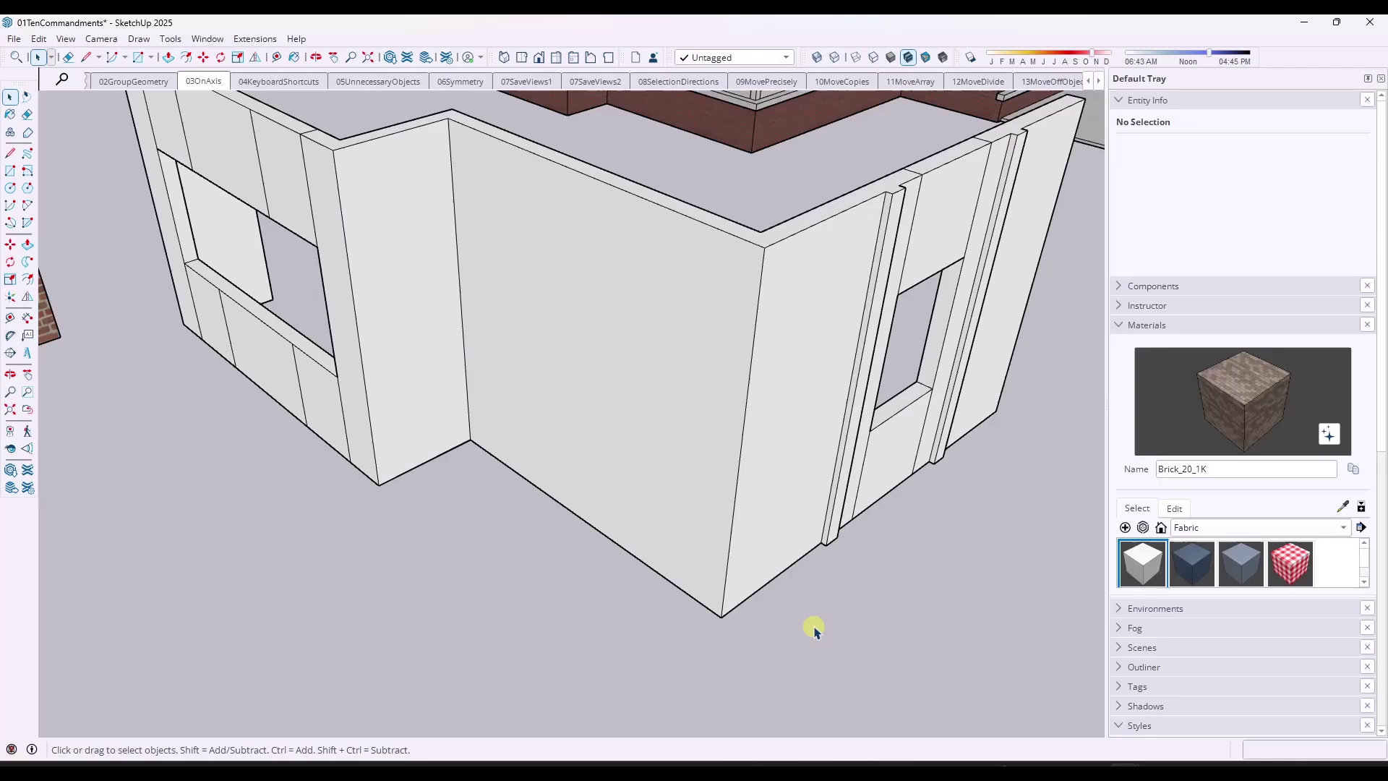
- Draw a rectangle across the left window opening, abandoning a brief offset attempt
key("r")
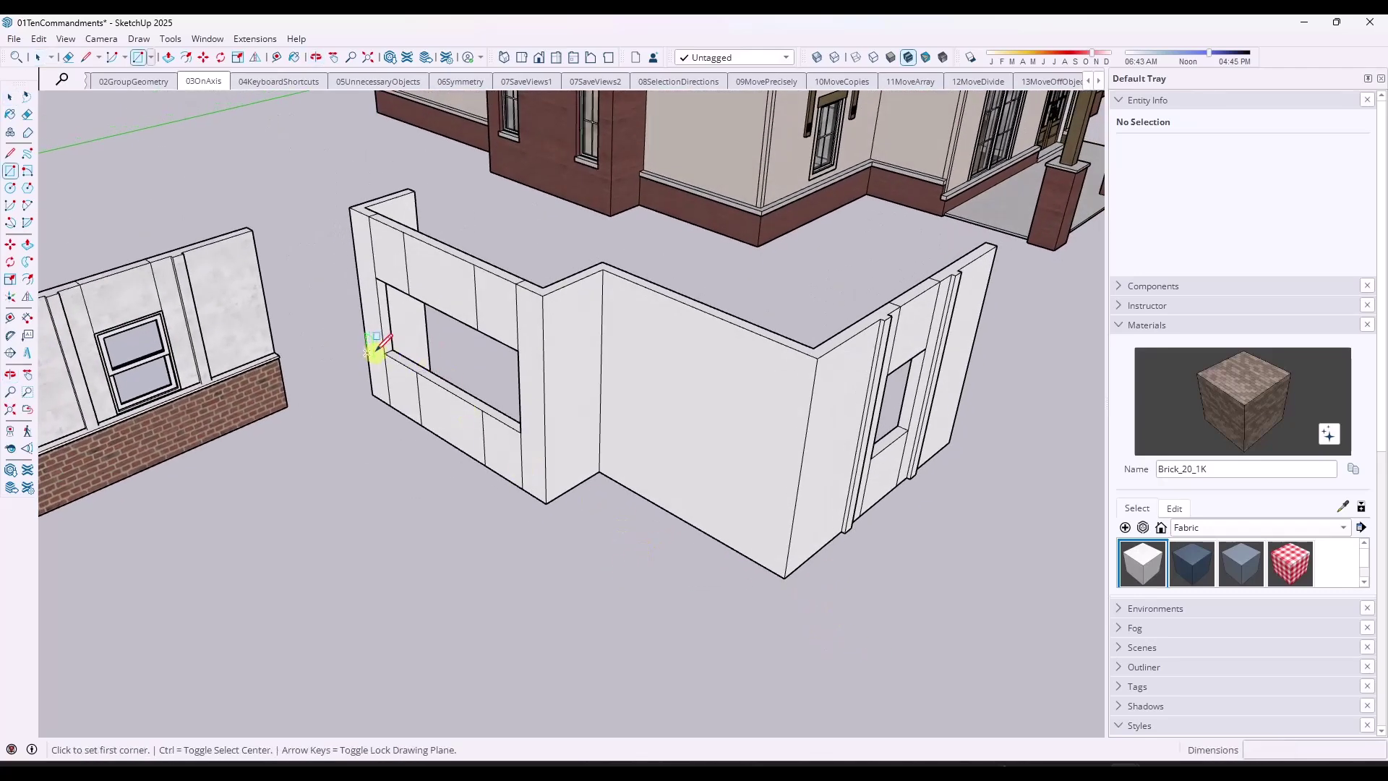
left_click(384, 354)
left_click(518, 350)
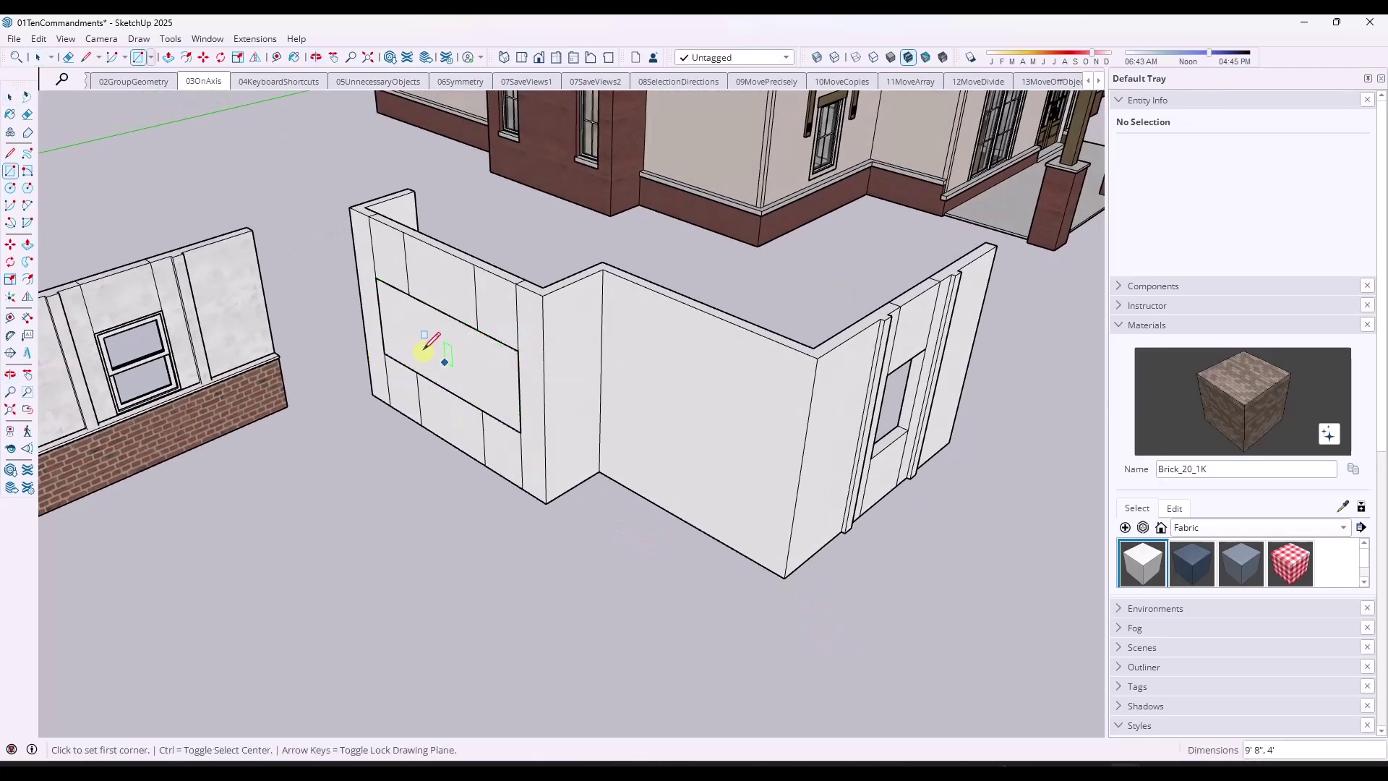
key("f")
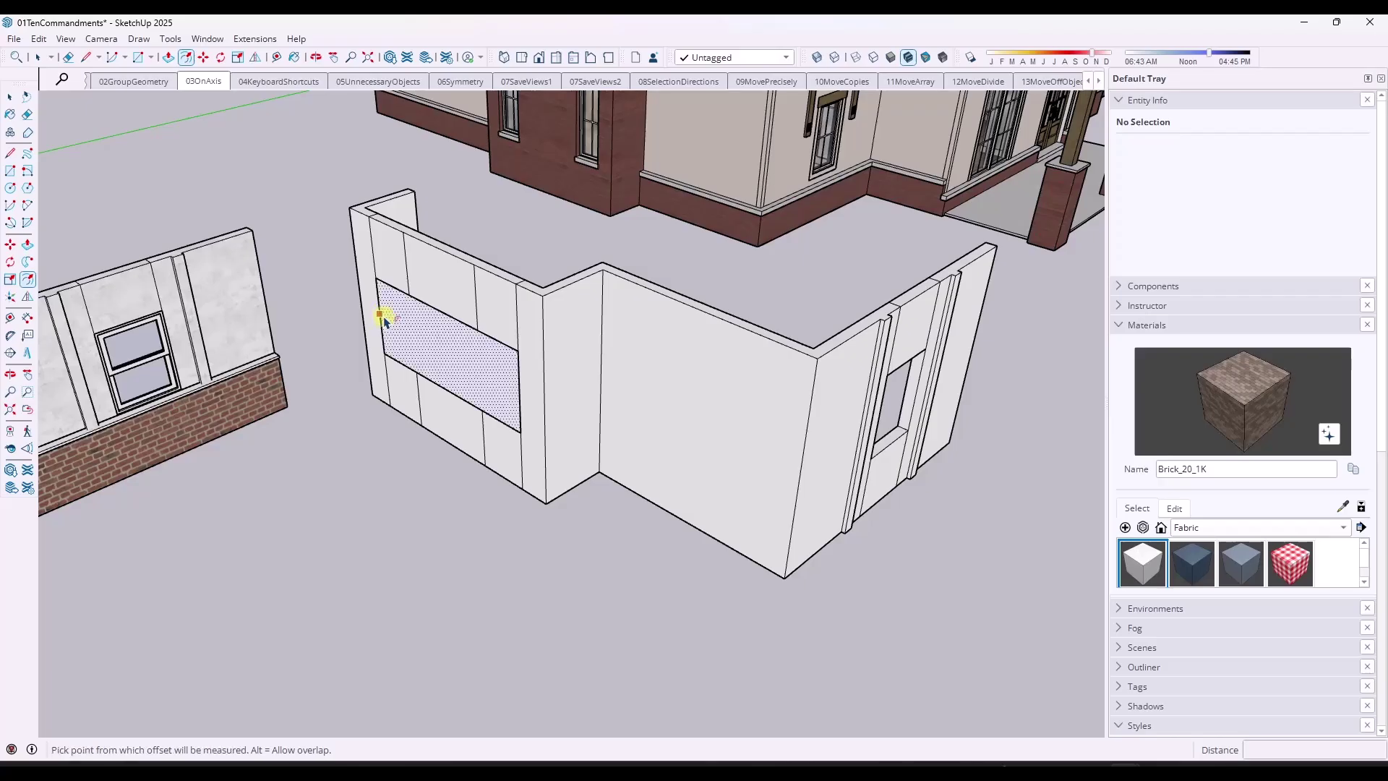
left_click(385, 323)
key("space")
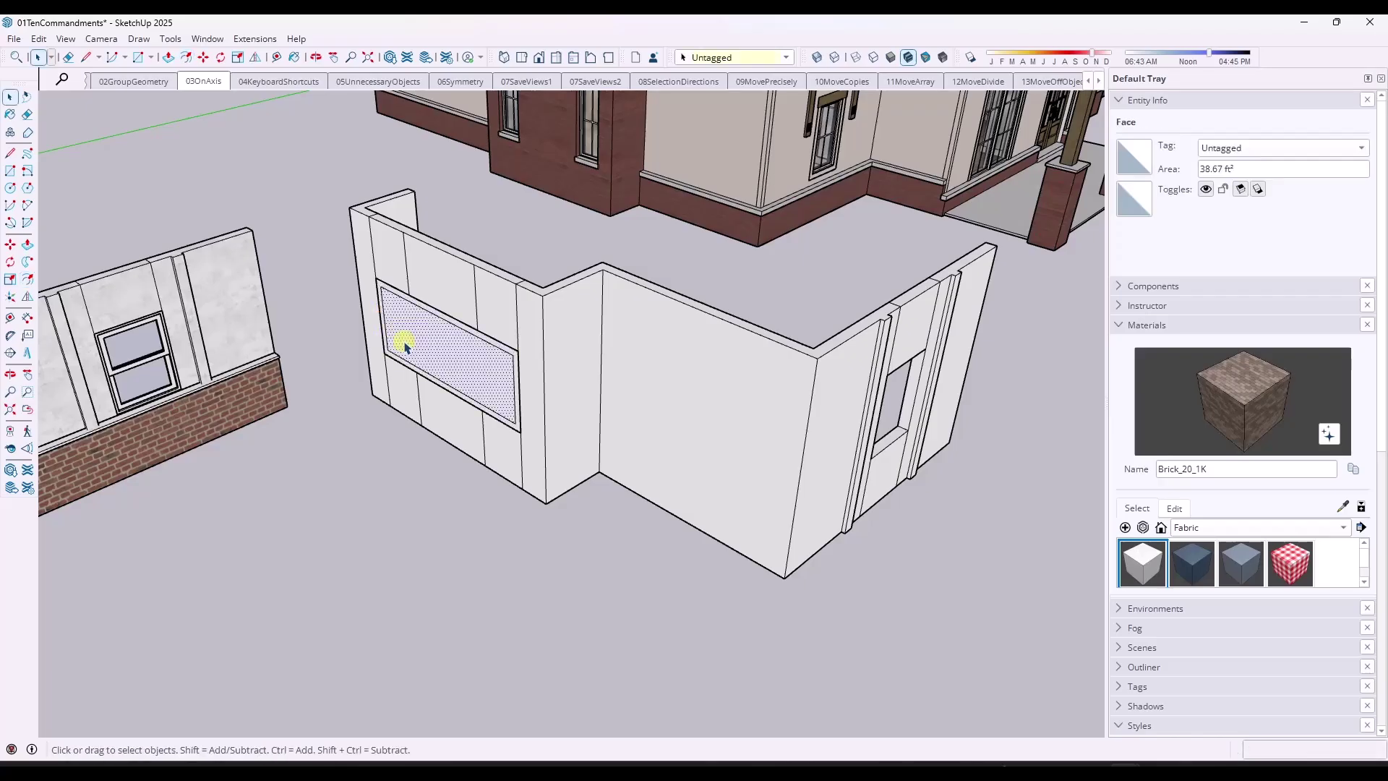
- Push the panel's inner face in to the wall corner's depth
key("p")
scroll(390, 318, "up", 5)
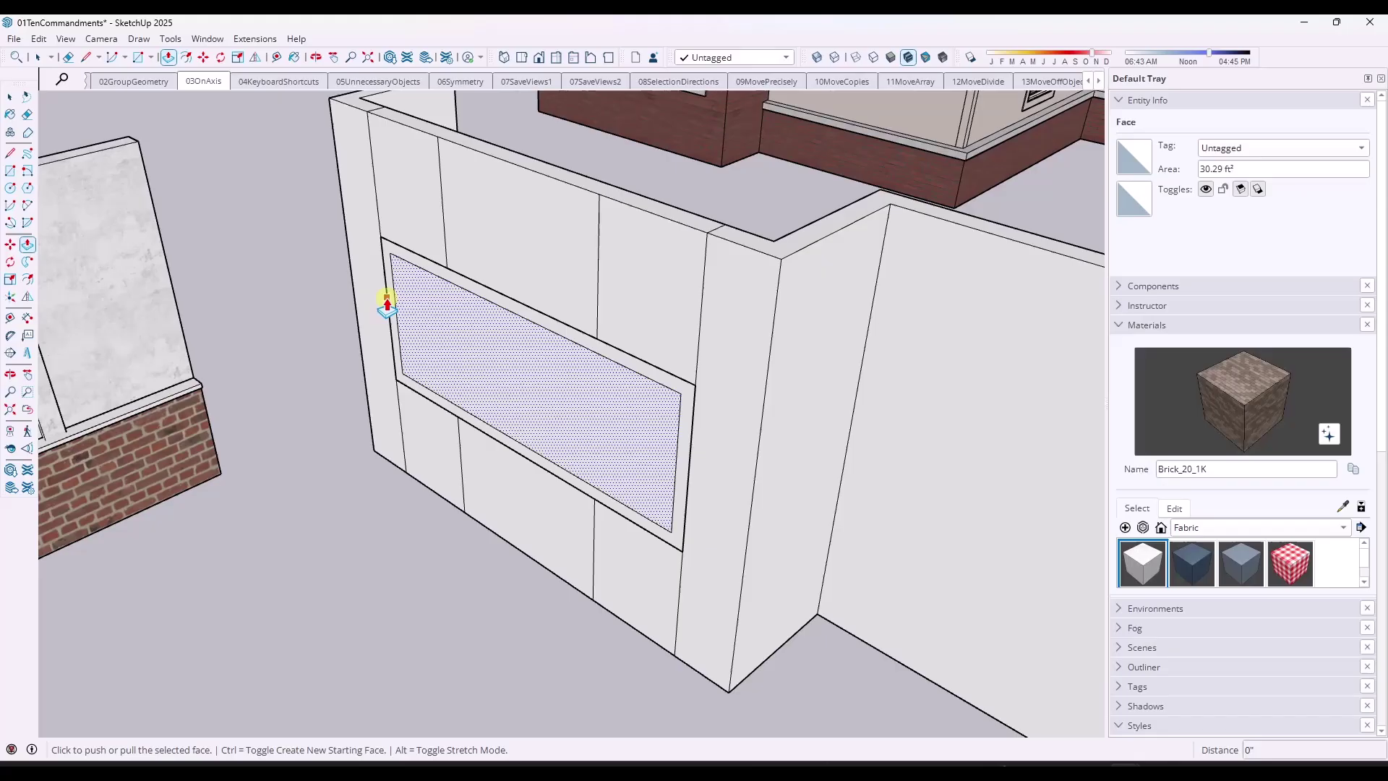
left_click(386, 304)
middle_click_drag(538, 253, 703, 236)
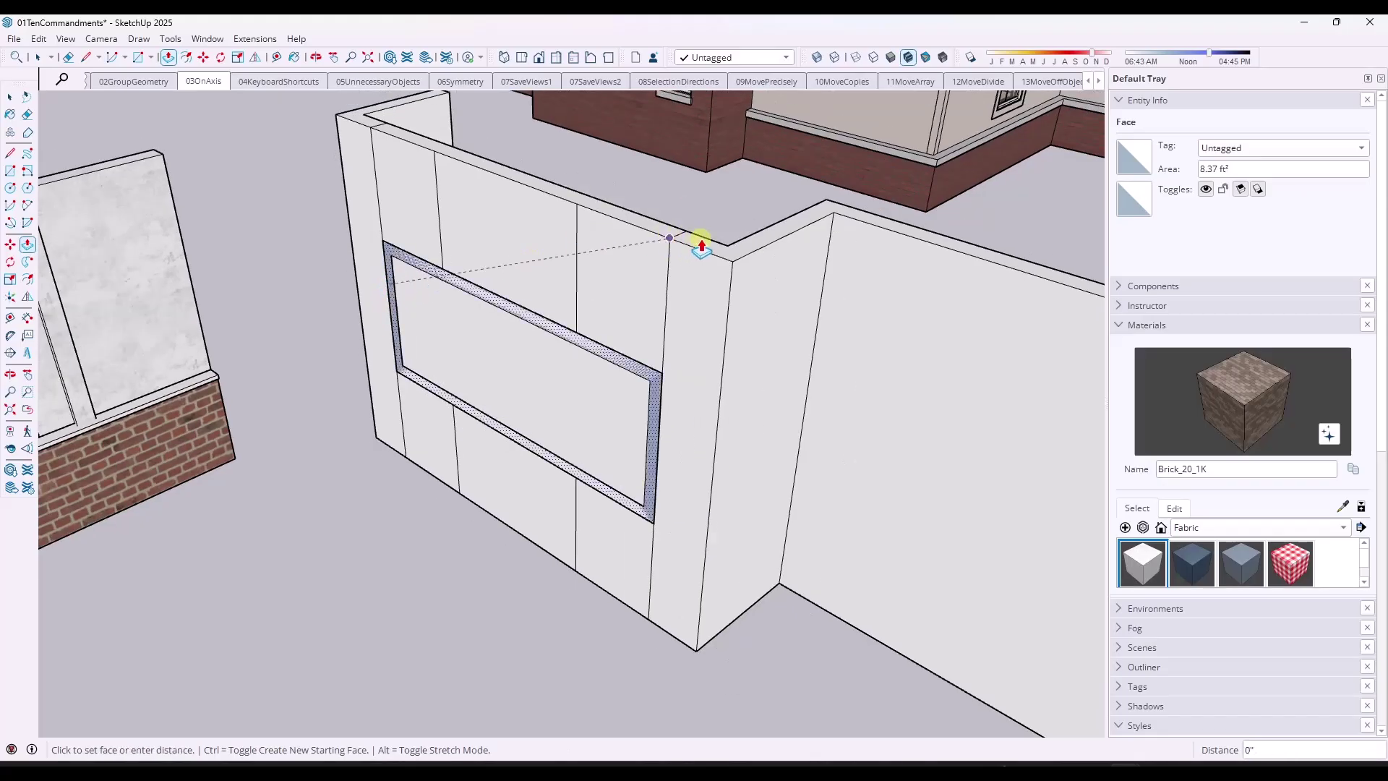
left_click(723, 242)
key("space")
- Make the window panel geometry its own group and exit the walls group
left_click(550, 388)
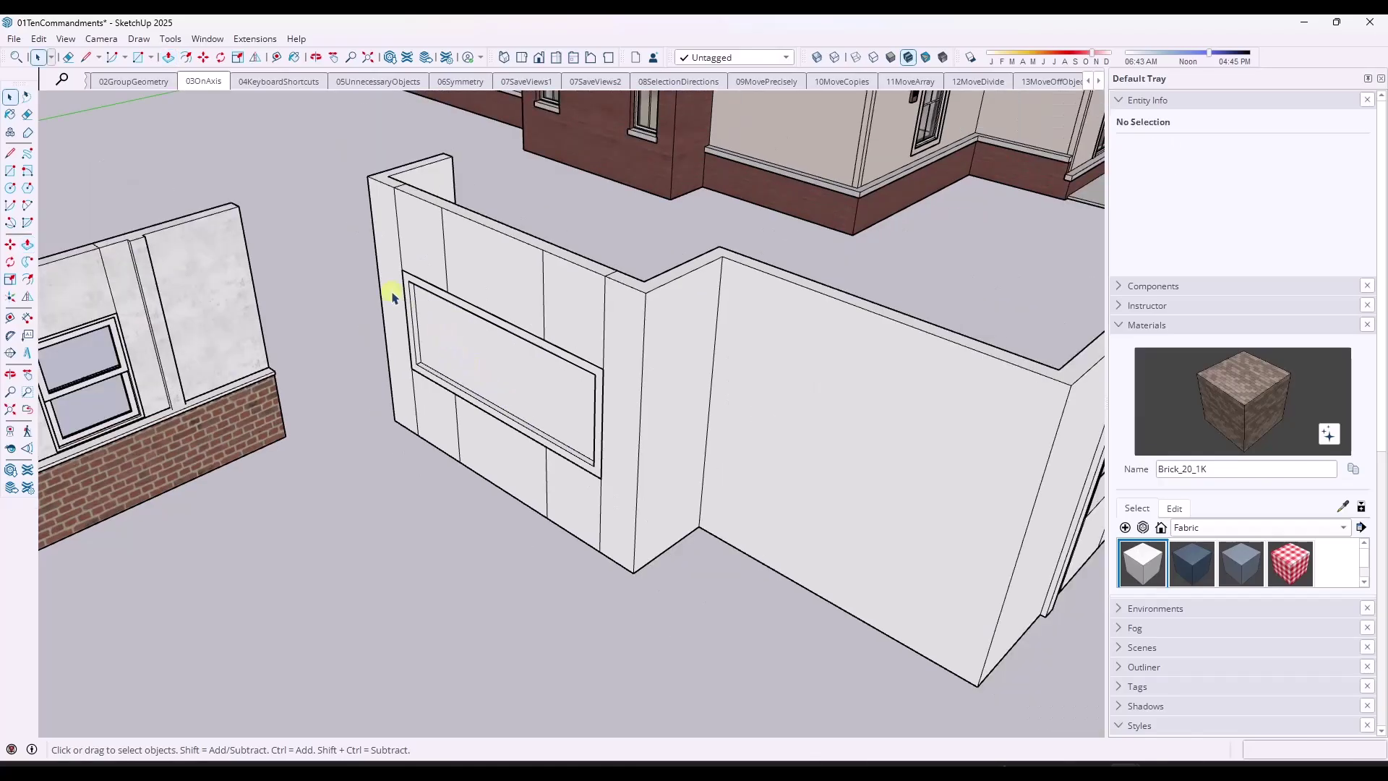
left_click_drag(360, 249, 653, 493)
right_click(550, 426)
left_click(584, 151)
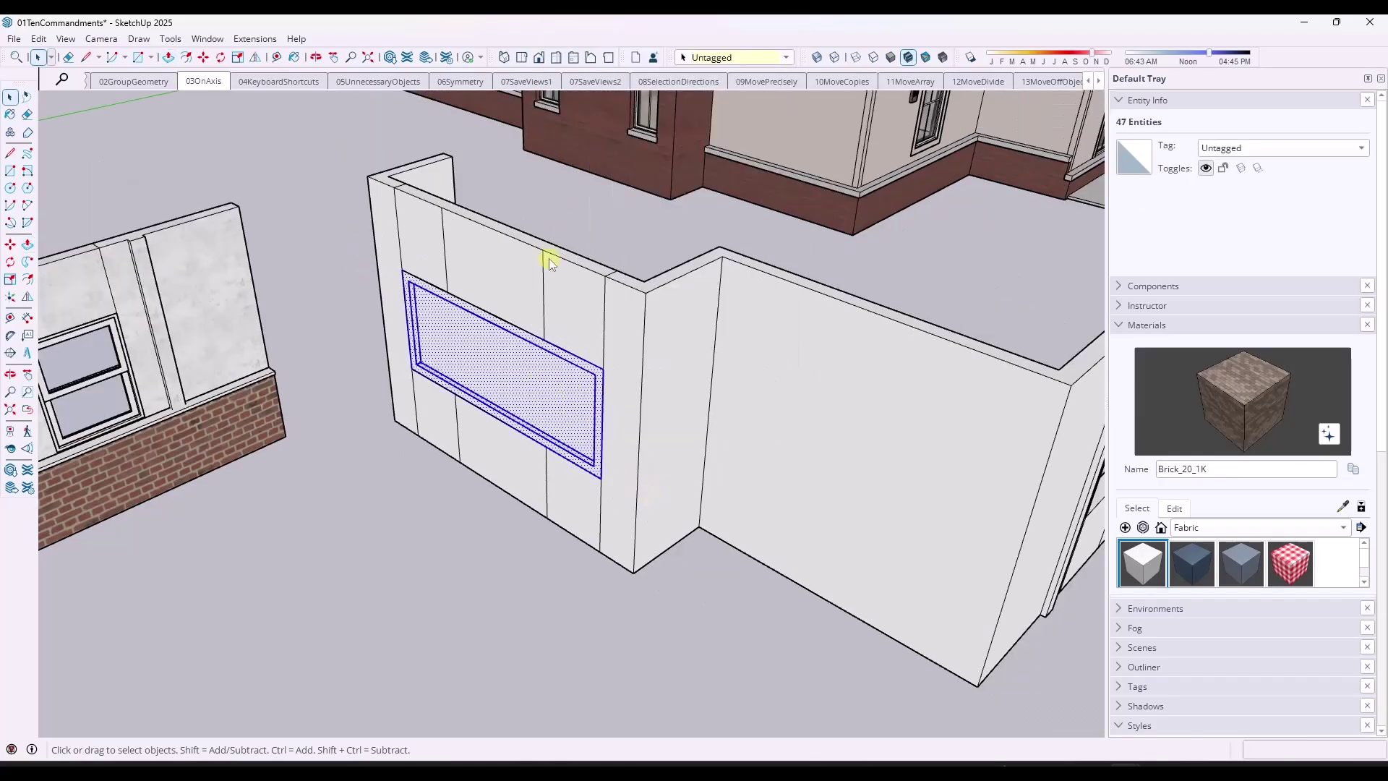
middle_click_drag(542, 254, 508, 414)
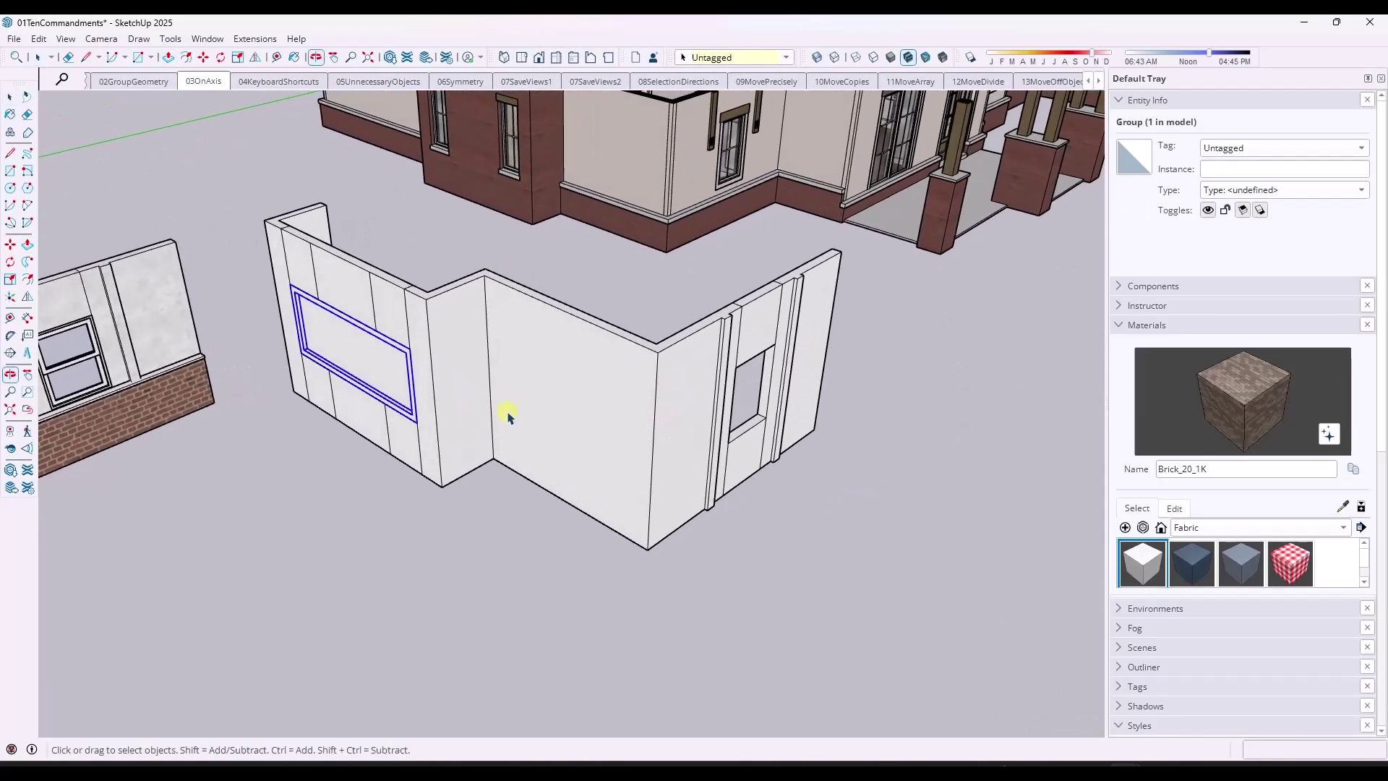
double_click(396, 372)
left_click(425, 377)
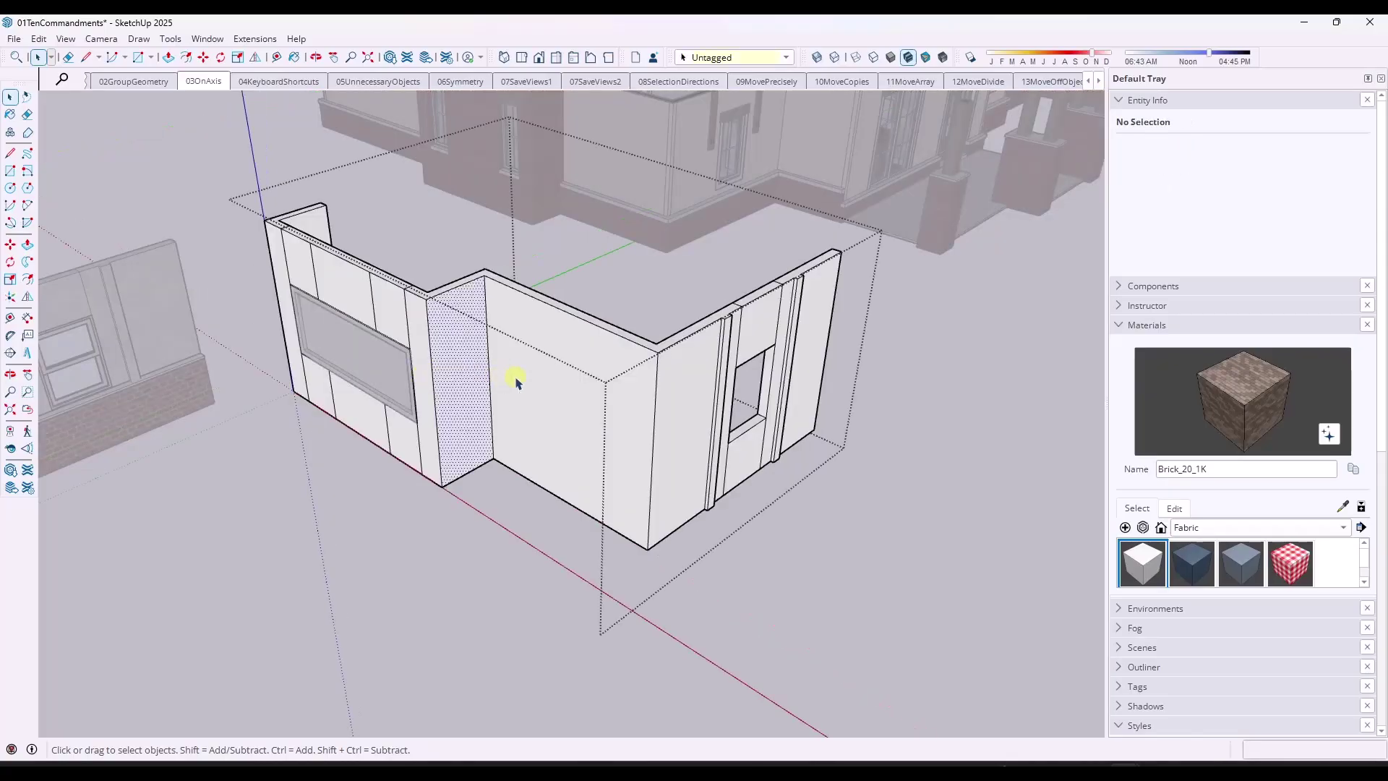
left_click(675, 442)
left_click(805, 527)
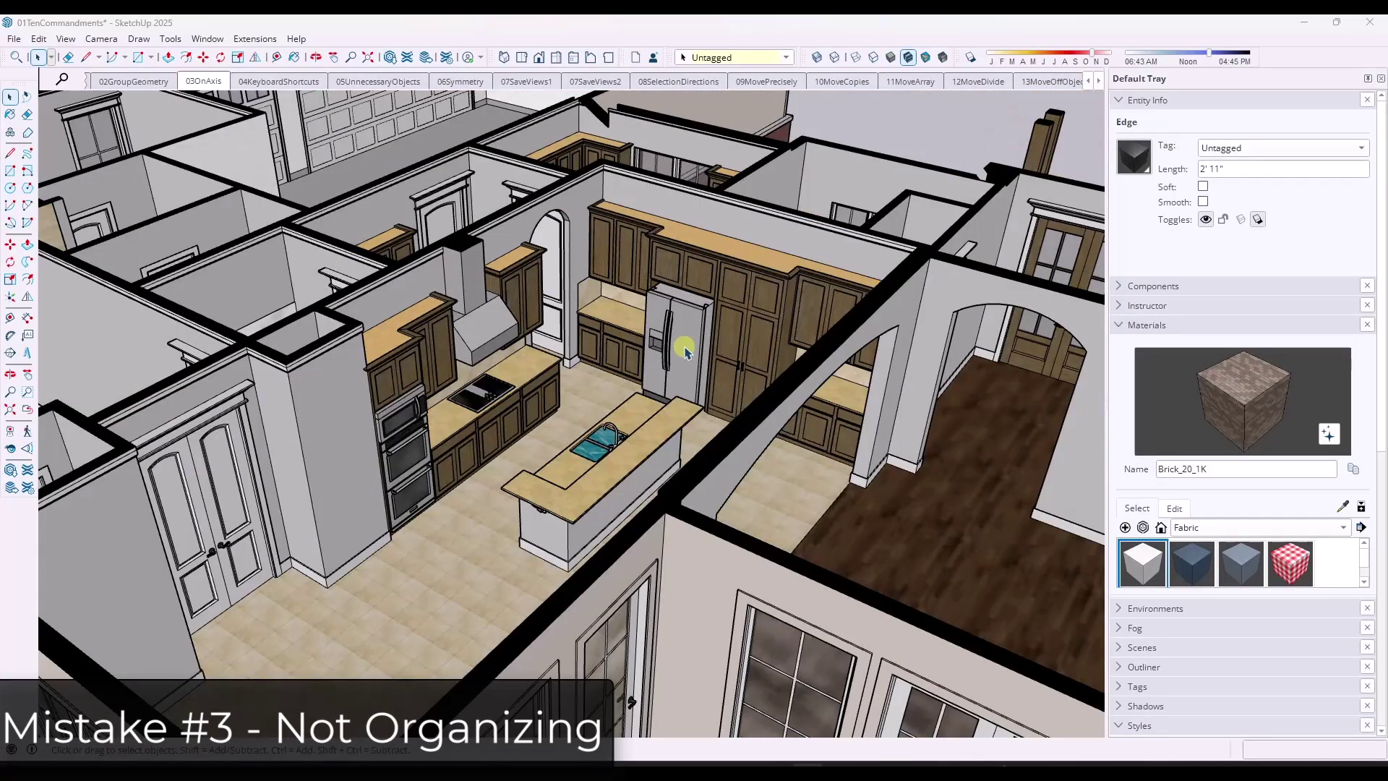
- Orbit around the kitchen model and select the wall face above the left cabinets
middle_click_drag(675, 347, 720, 401)
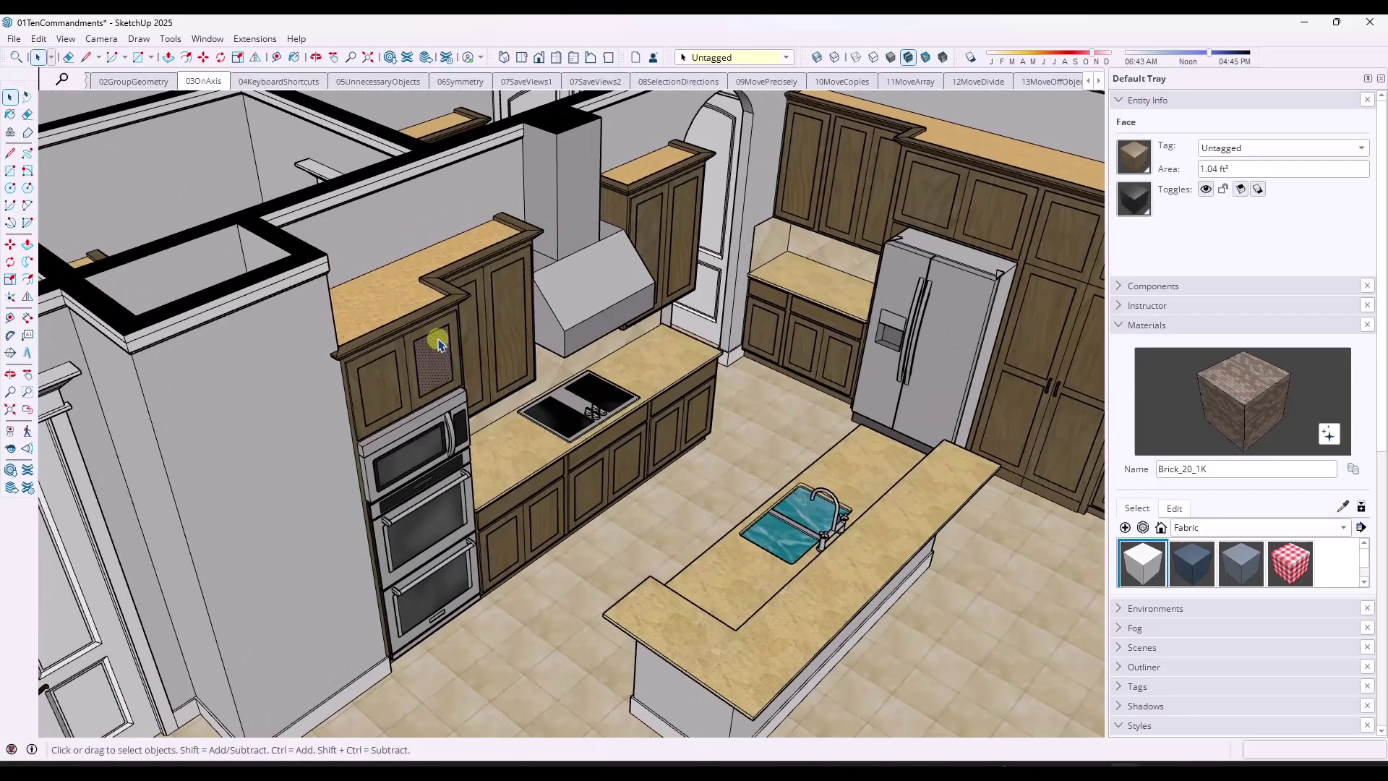
scroll(441, 319, "up", 2)
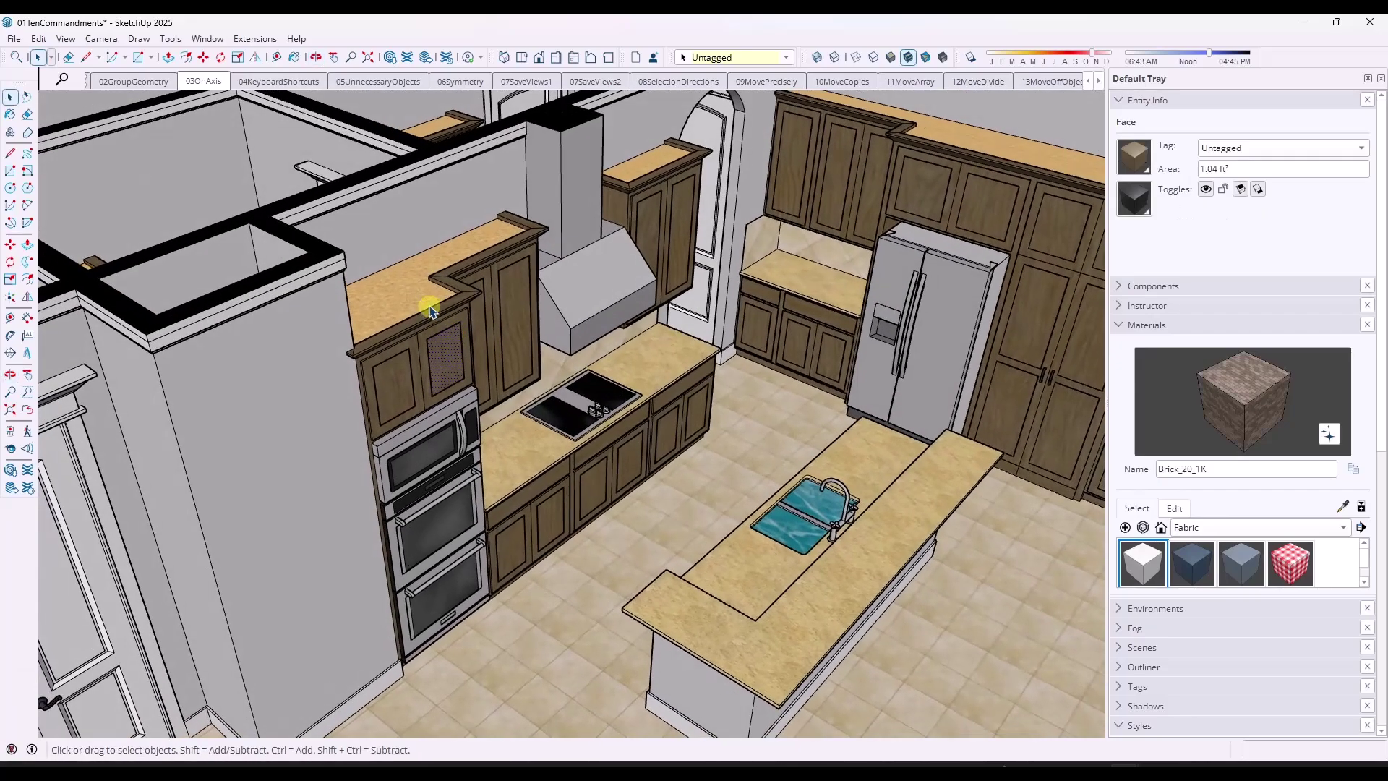
middle_click_drag(597, 377, 538, 329)
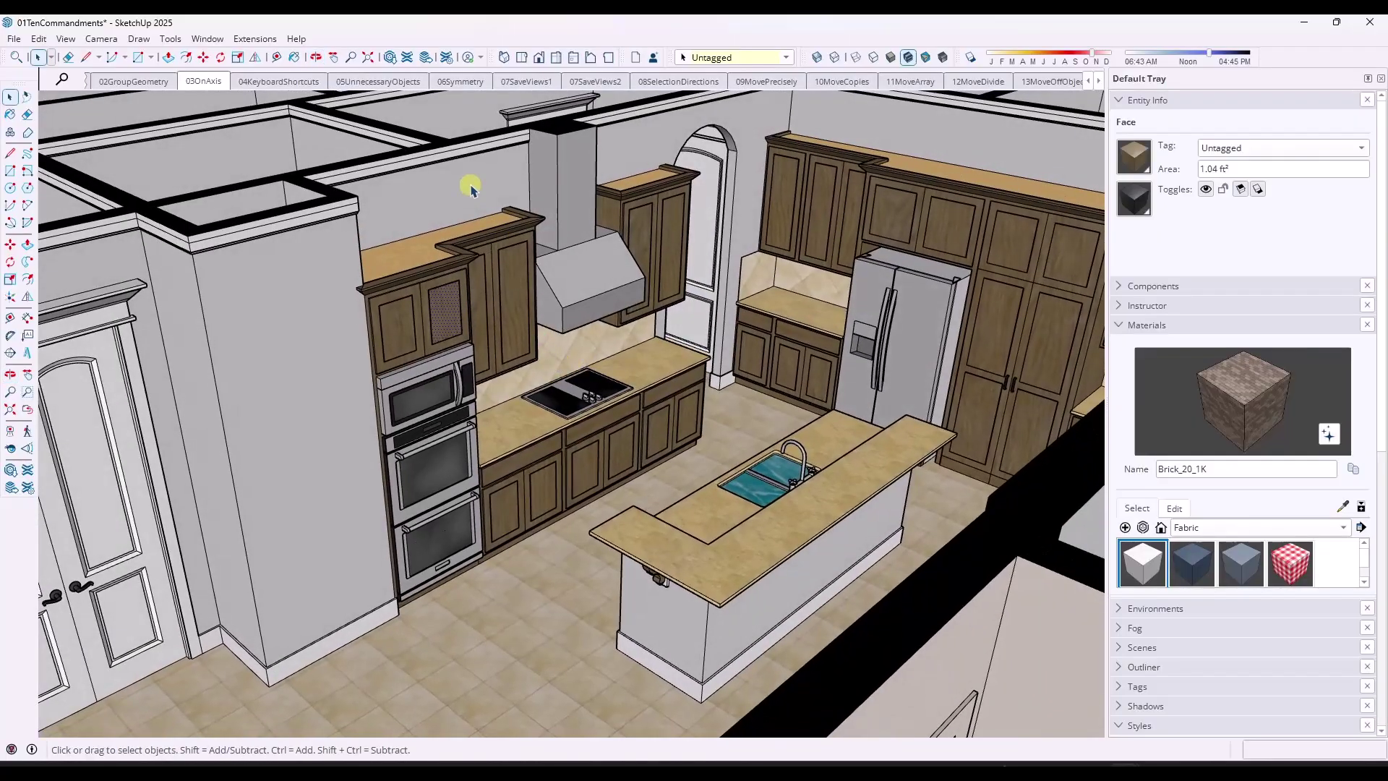
left_click(470, 188)
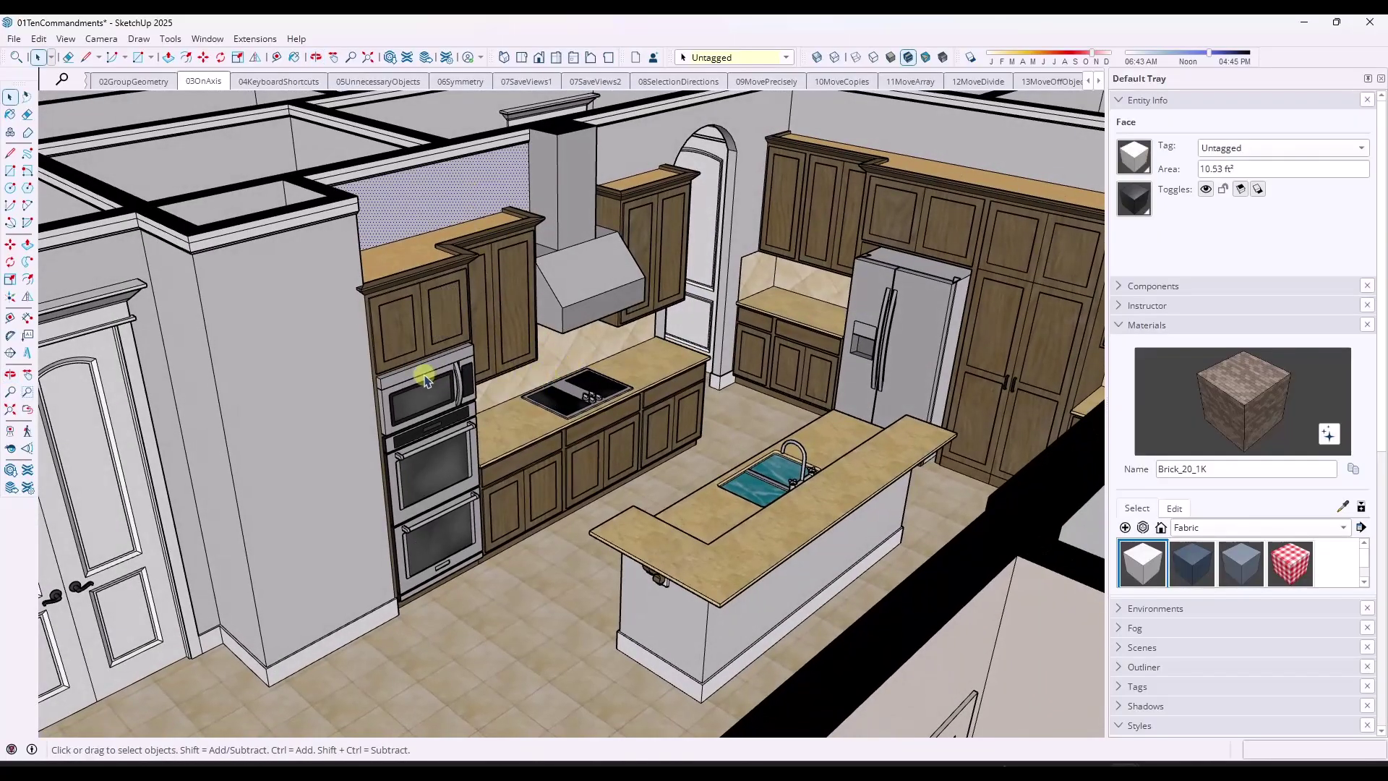
scroll(425, 380, "down", 4)
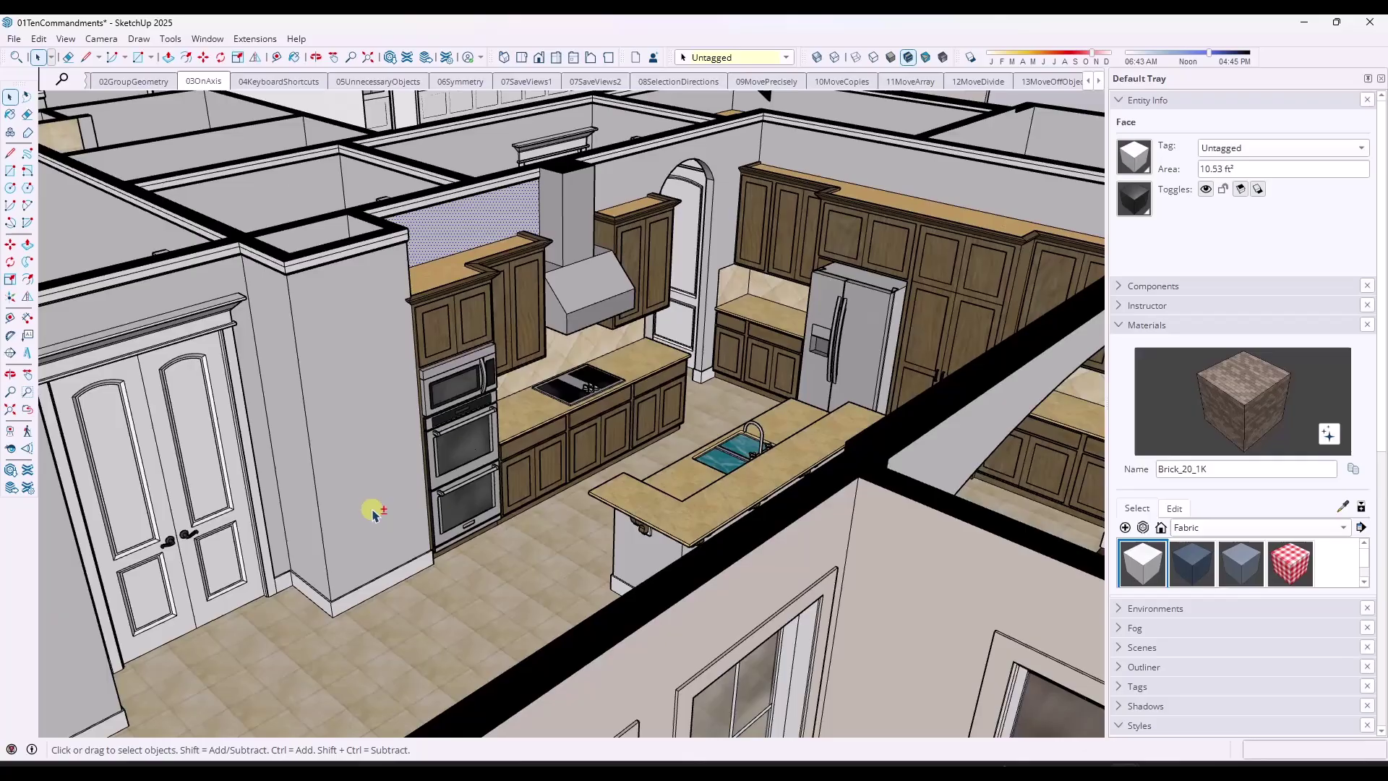
scroll(372, 513, "down", 6)
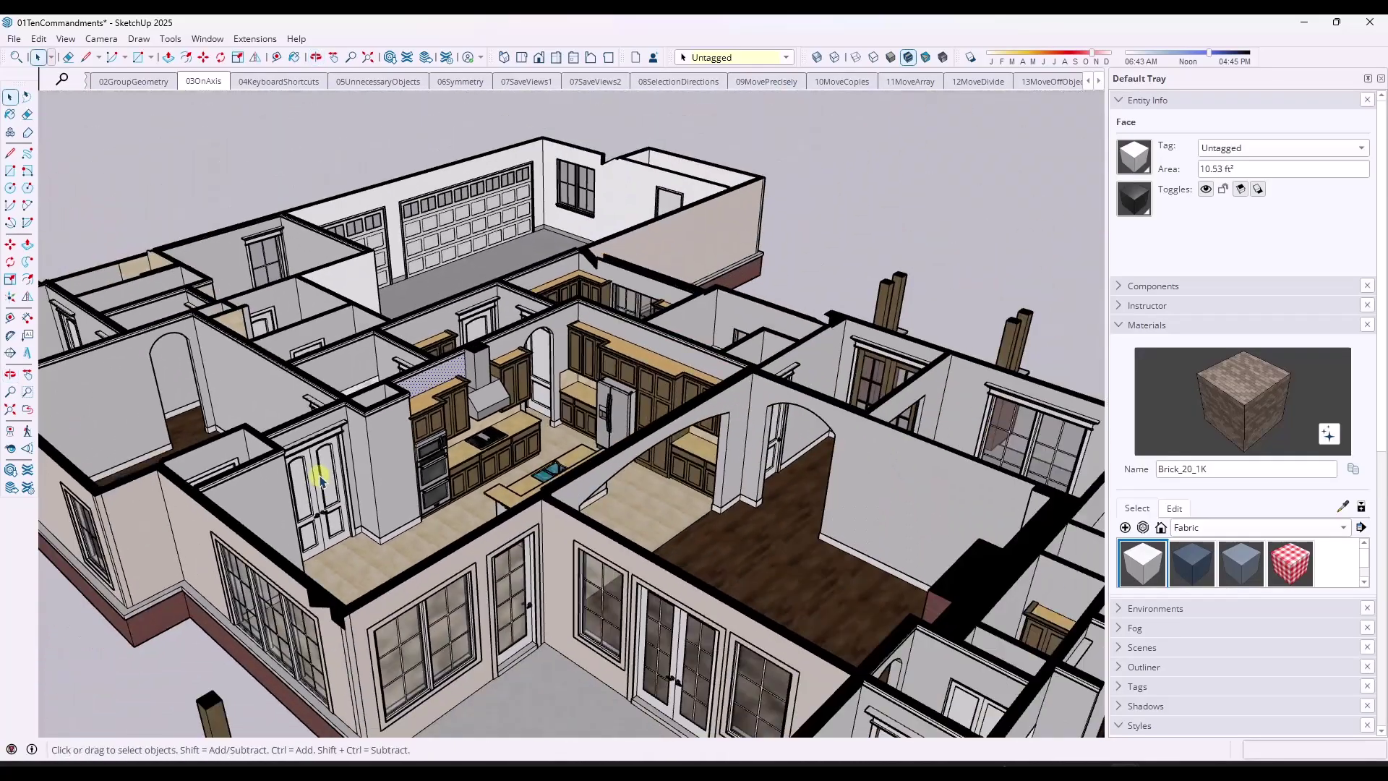
scroll(531, 434, "up", 8)
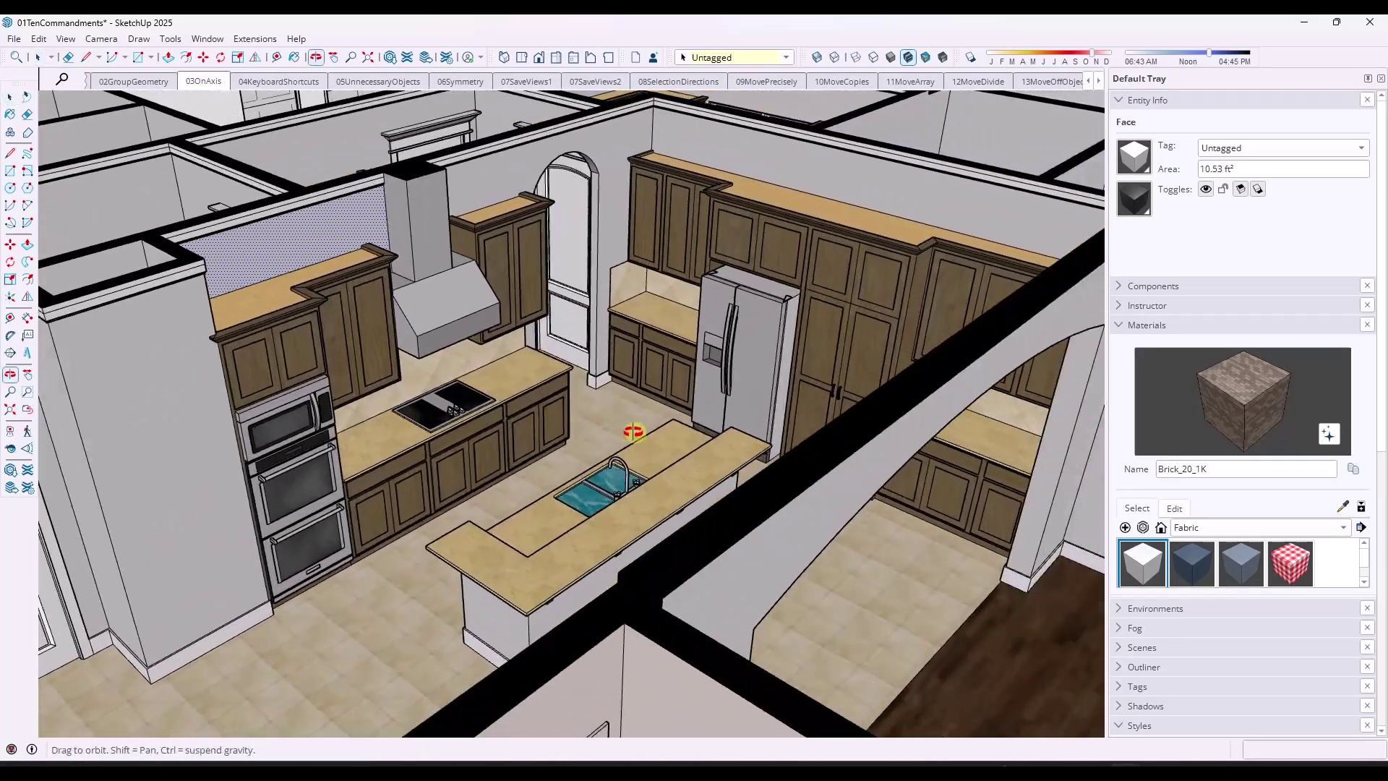
- Collapse Materials, expand the Tags panel and scroll through the tag list
left_click(1137, 686)
left_click(1121, 514)
scroll(1125, 527, "up", 3)
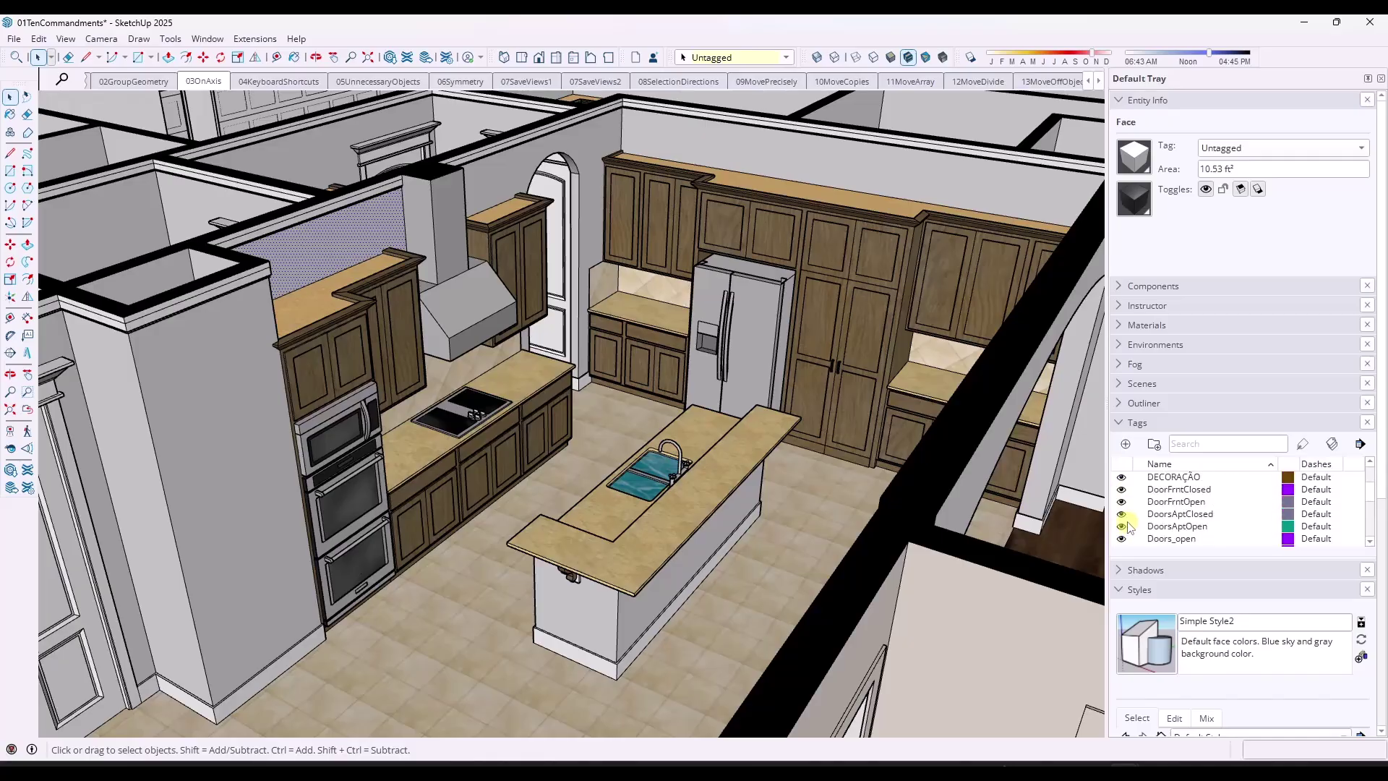
scroll(1123, 521, "down", 10)
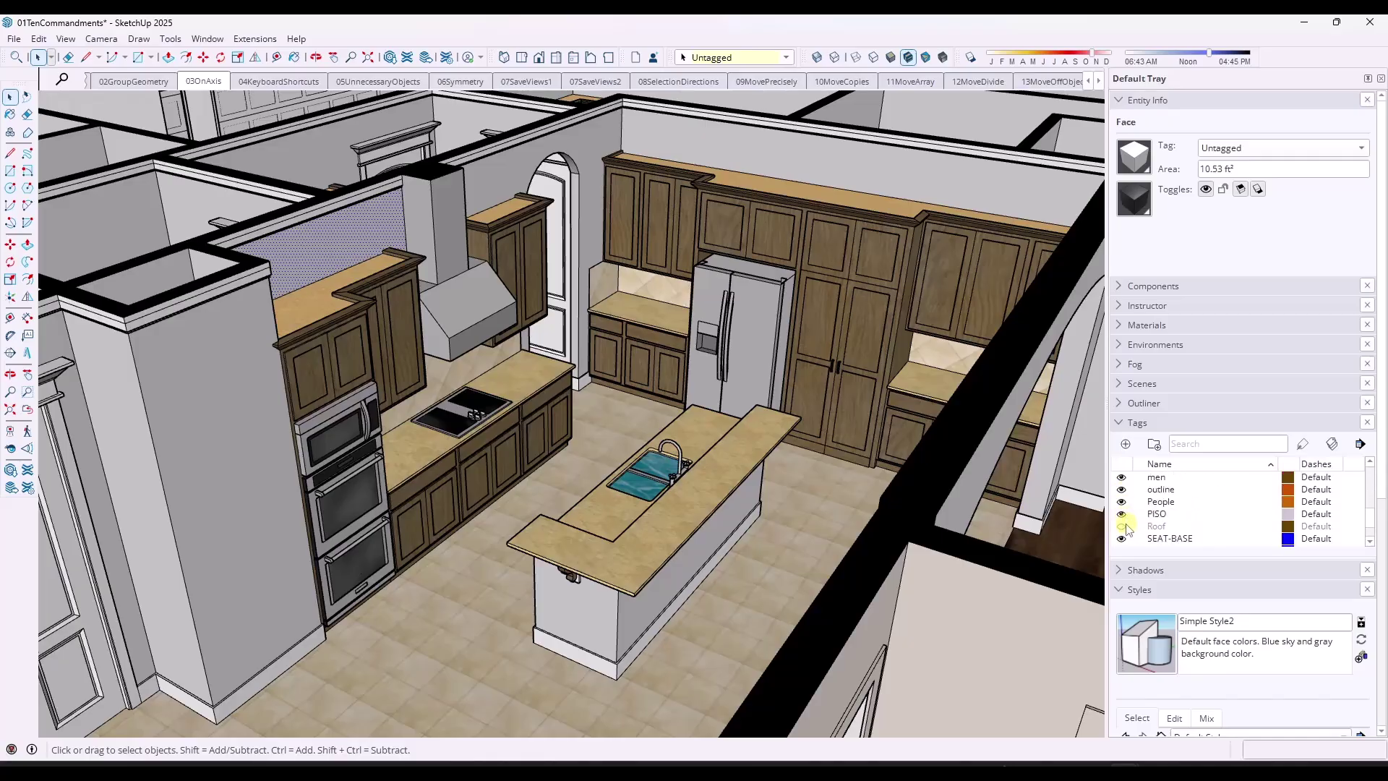
scroll(1123, 535, "down", 3)
scroll(1169, 456, "down", 3)
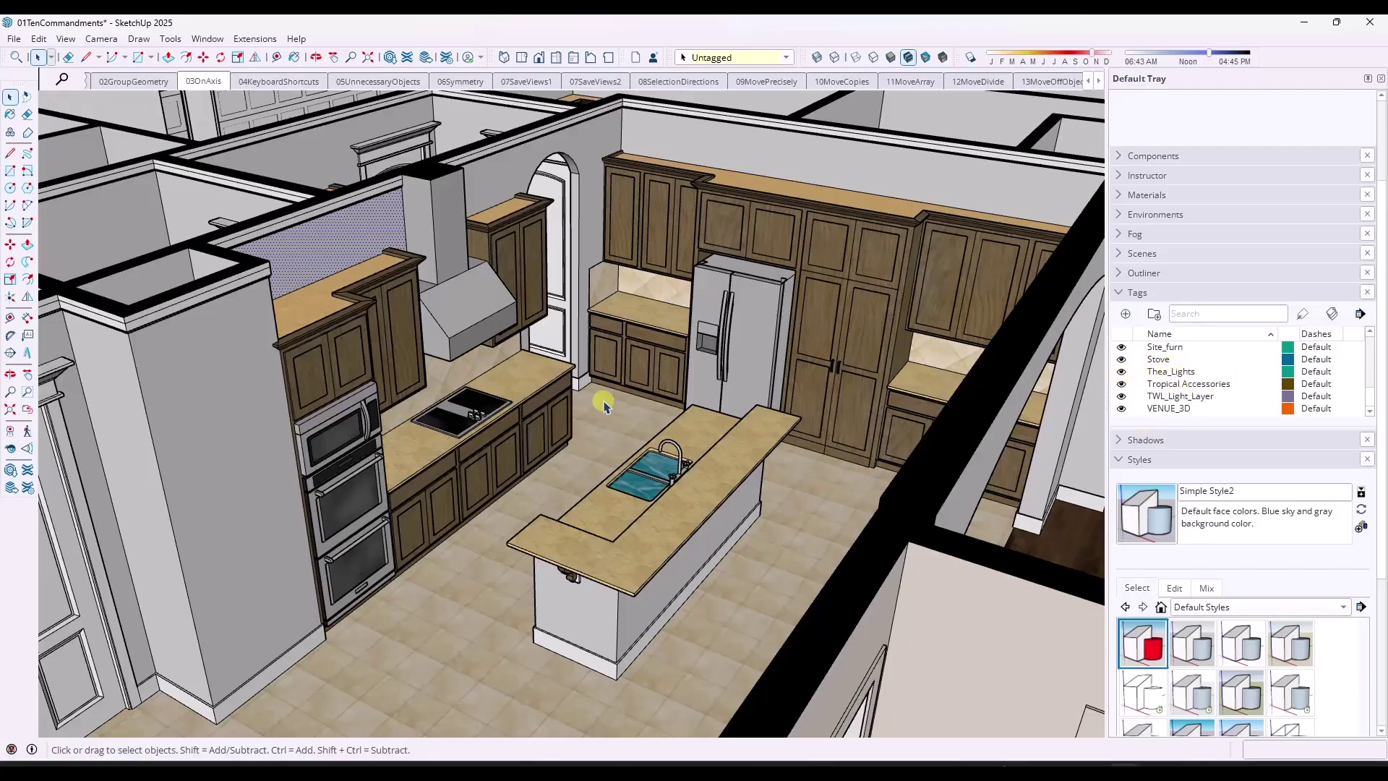
middle_click_drag(598, 396, 602, 442)
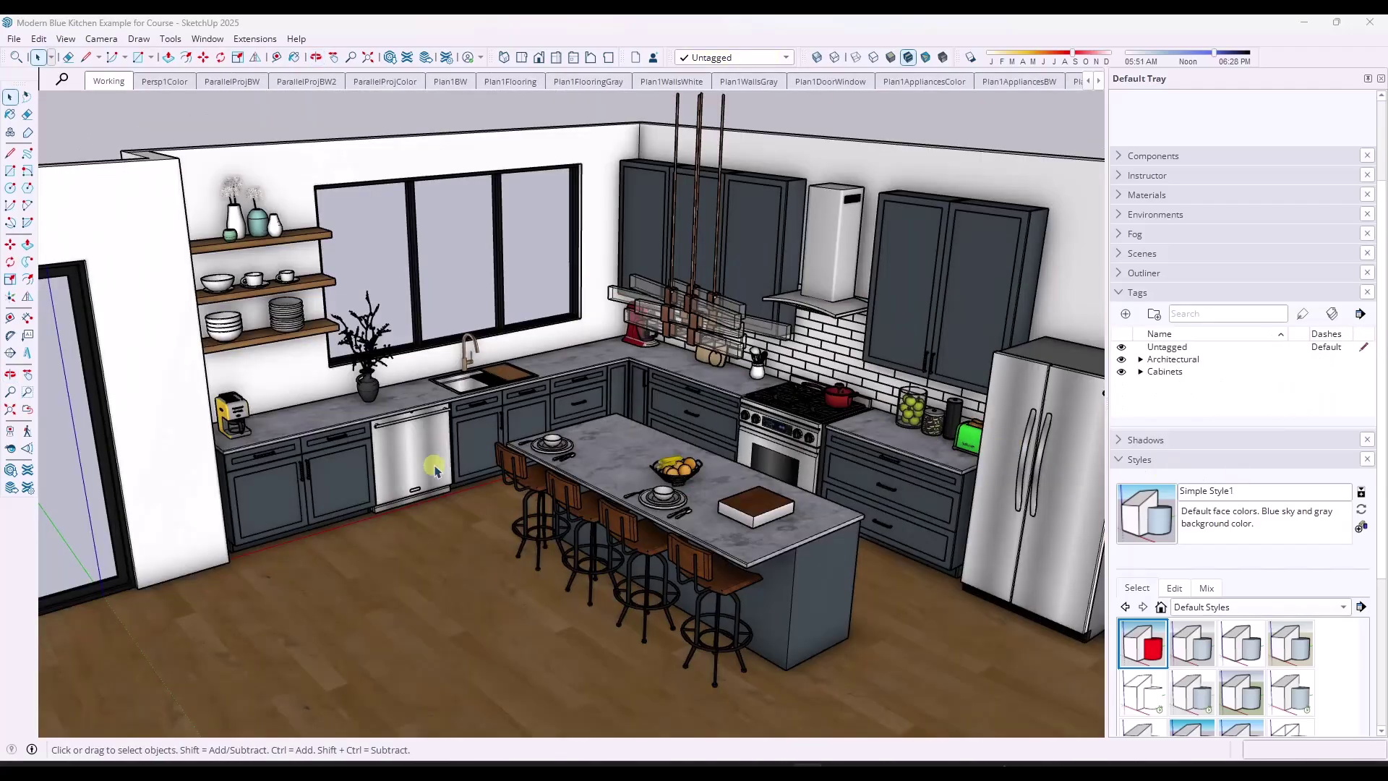
- Select the cabinet, countertop, island, wall, windows, upper cabinet and entourage groups in turn
left_click(434, 469)
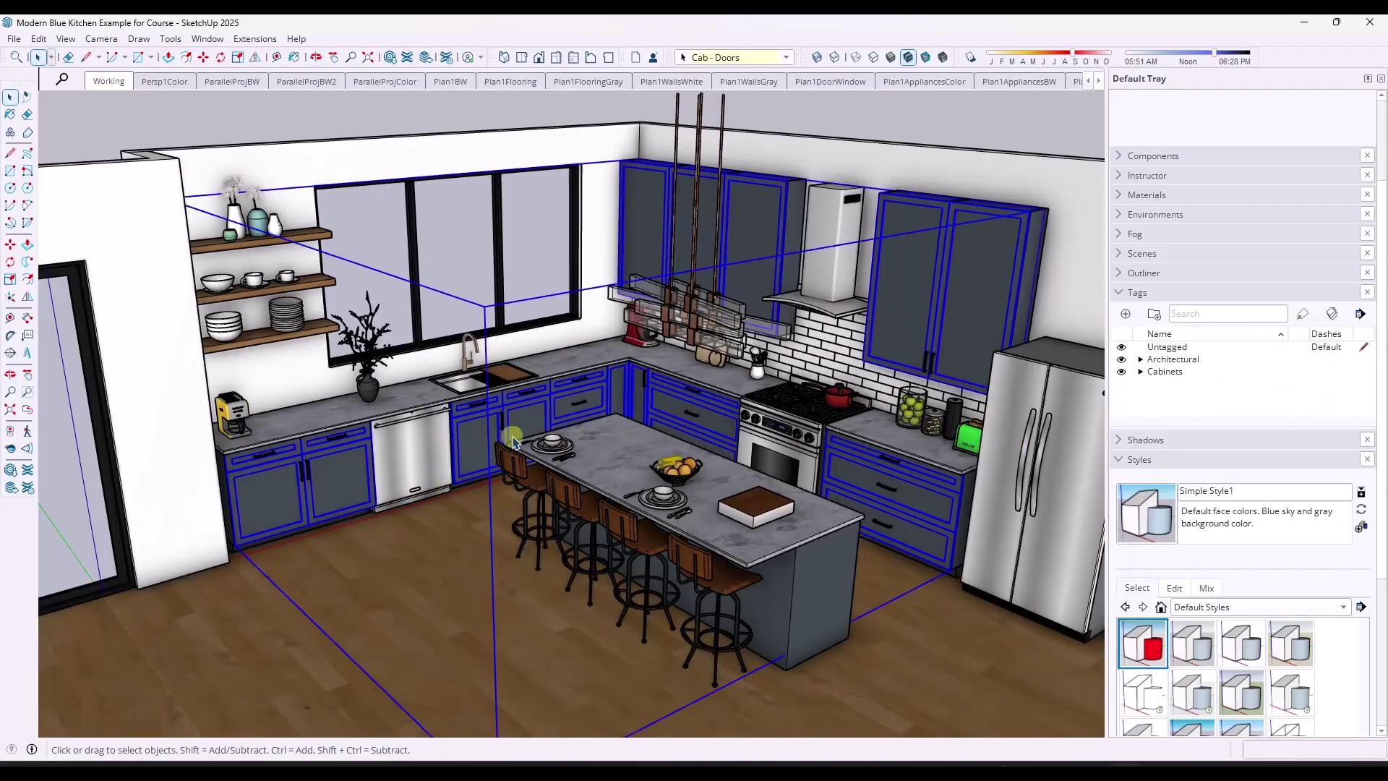
left_click(612, 472)
left_click(826, 592)
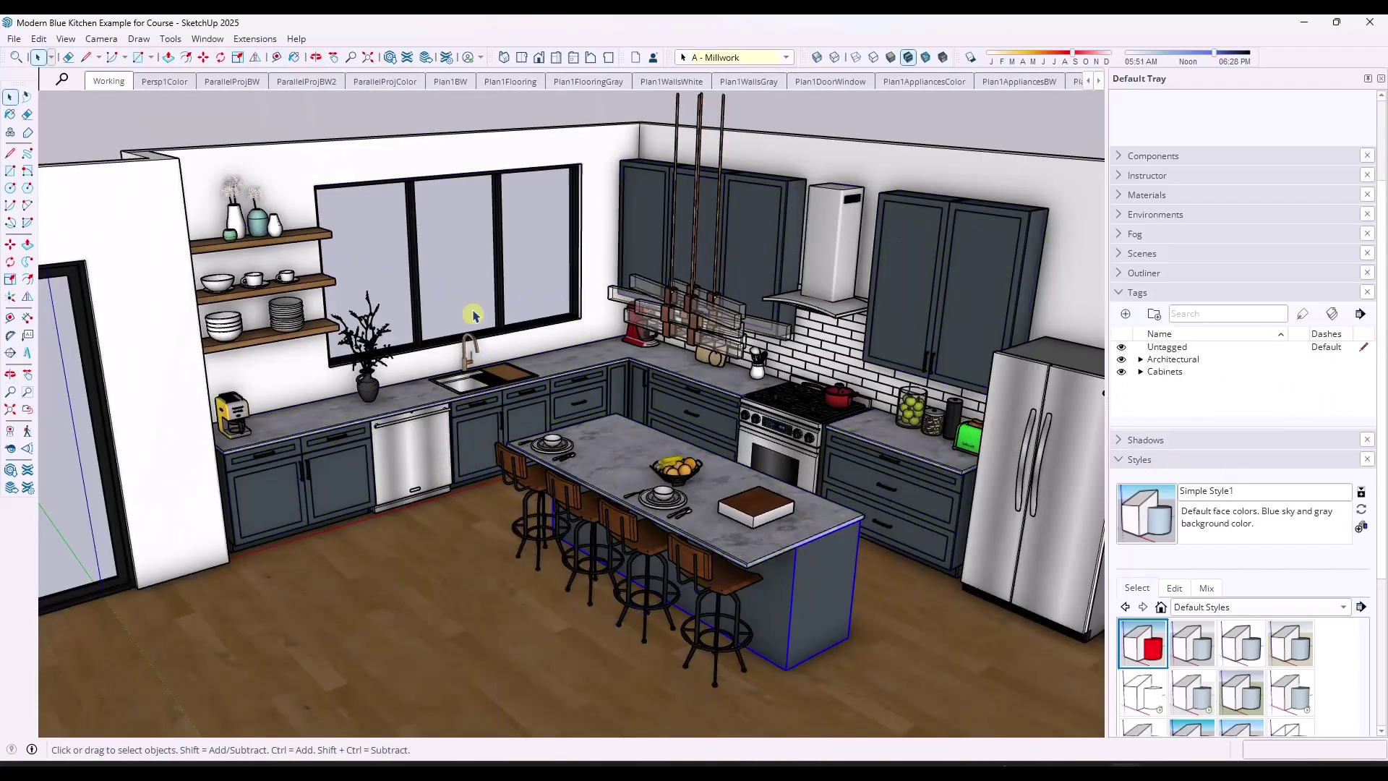
left_click(409, 152)
left_click(414, 227)
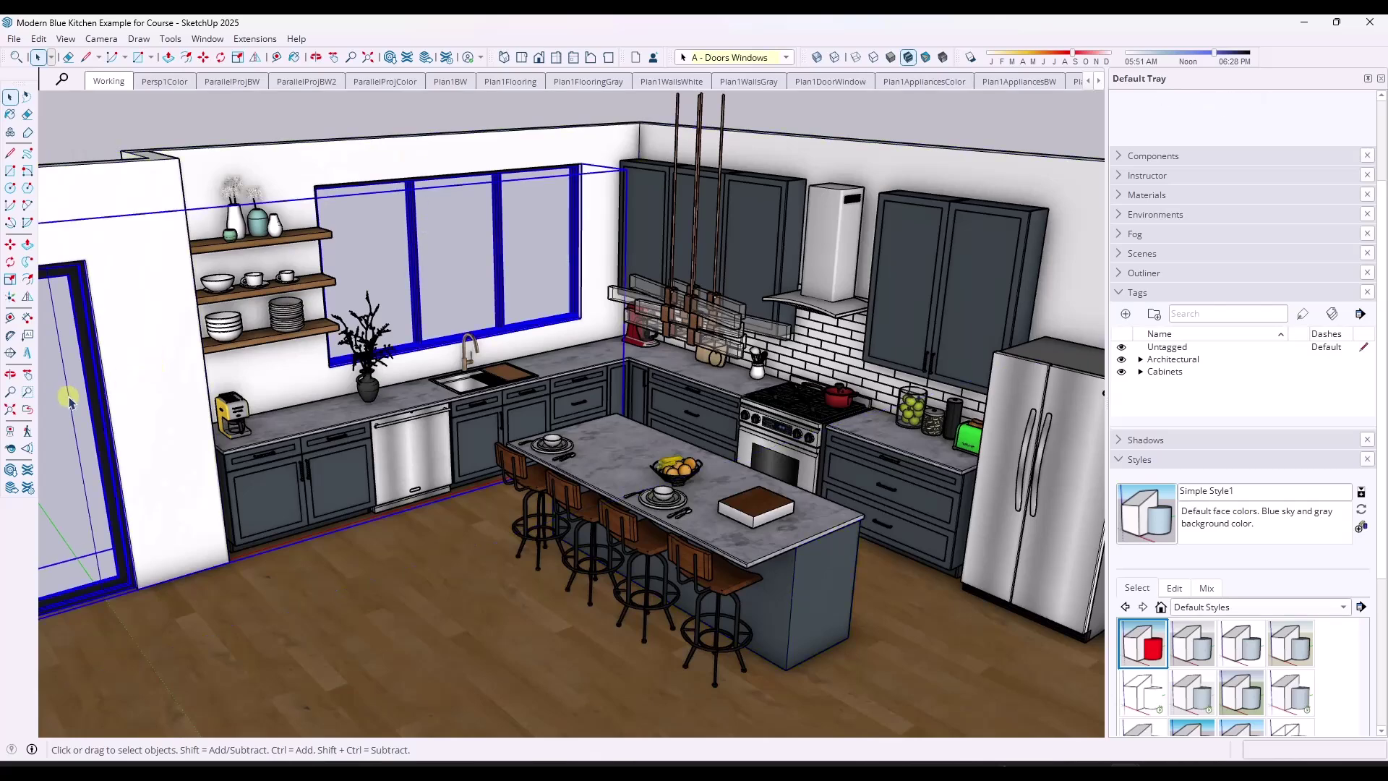
left_click(251, 342)
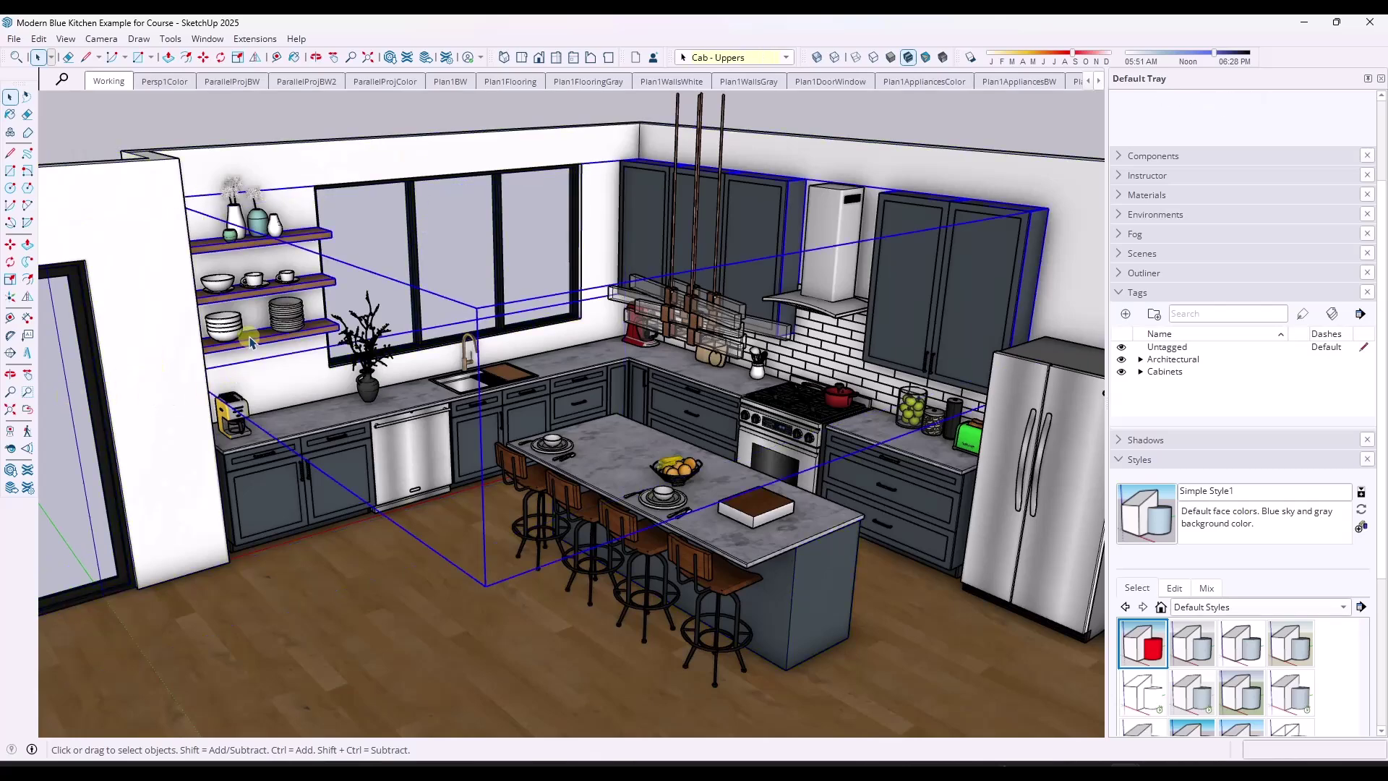
left_click(285, 316)
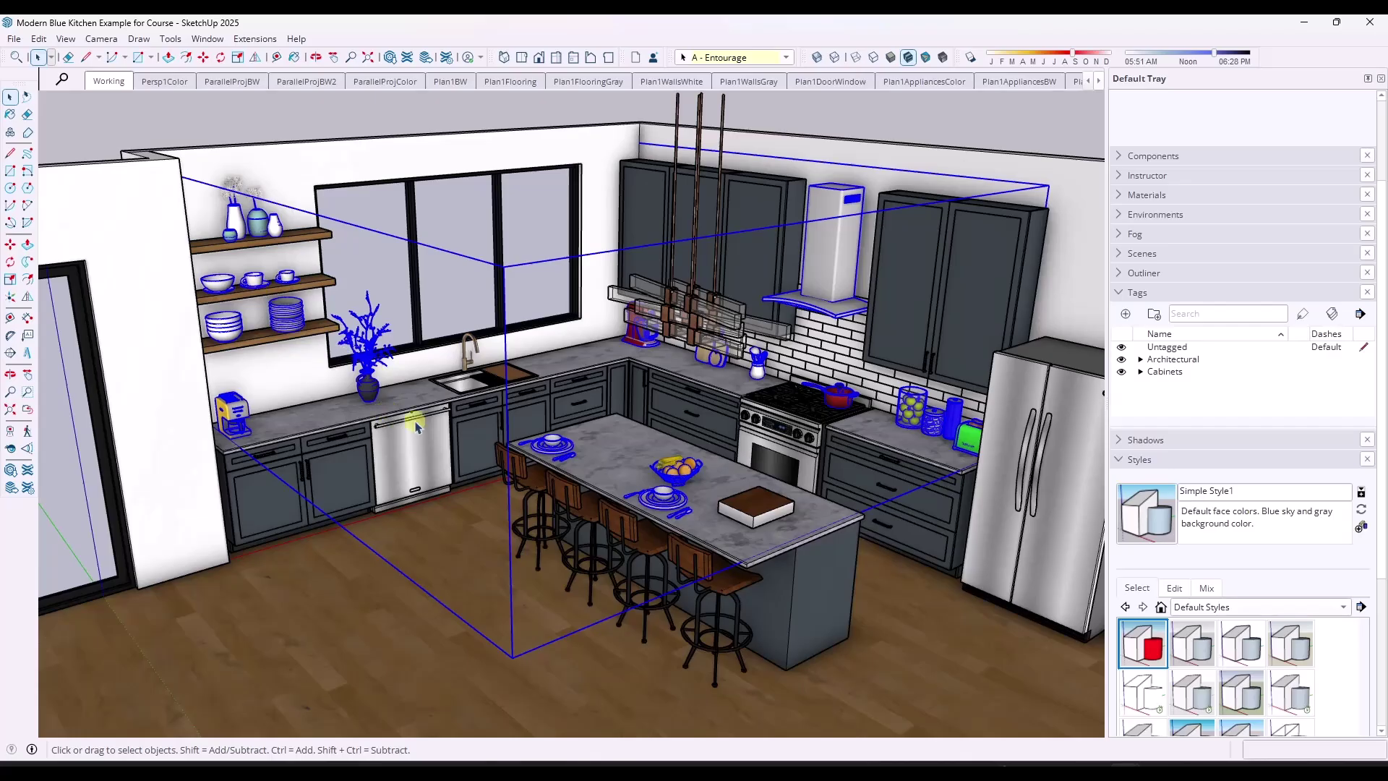
- Show the Entourage group's tag in Entity Info and locate it in the Outliner
left_click(1125, 461)
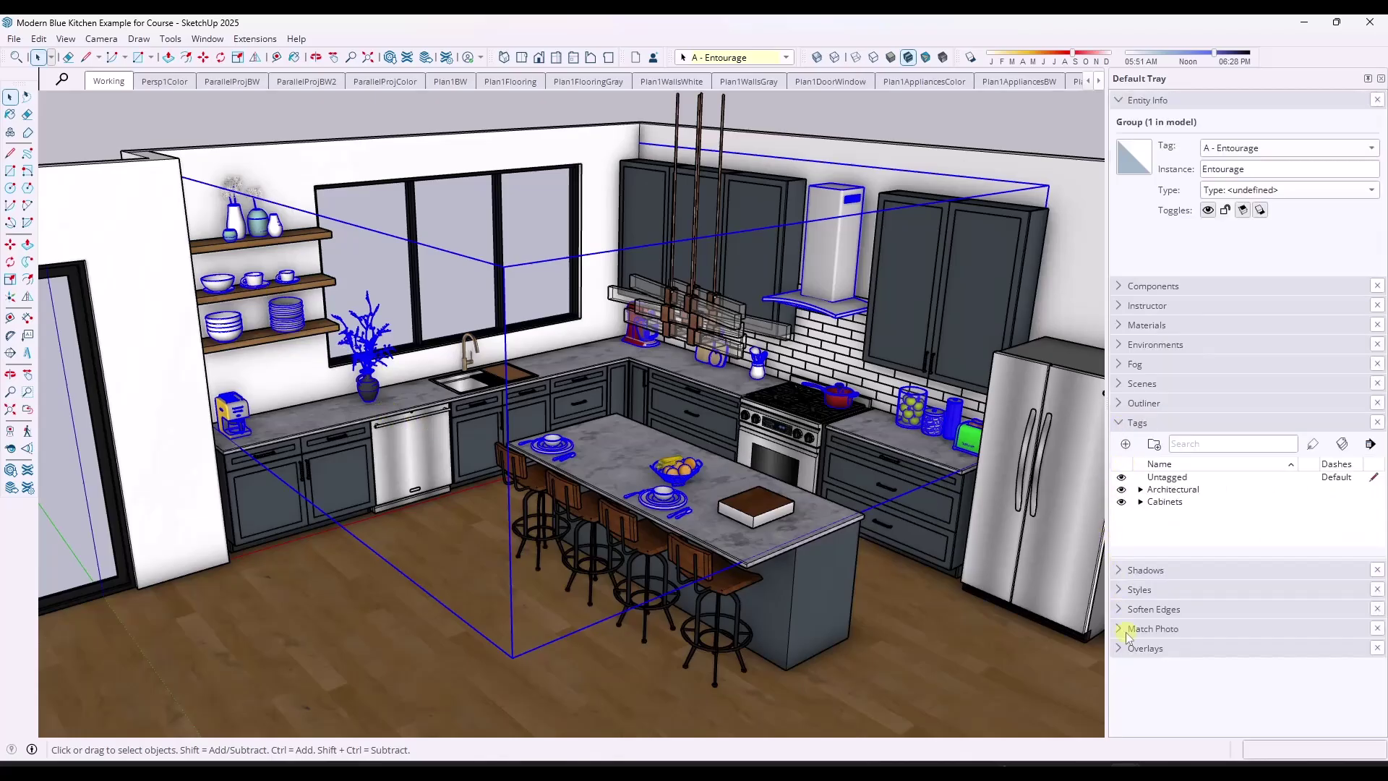
left_click(1118, 403)
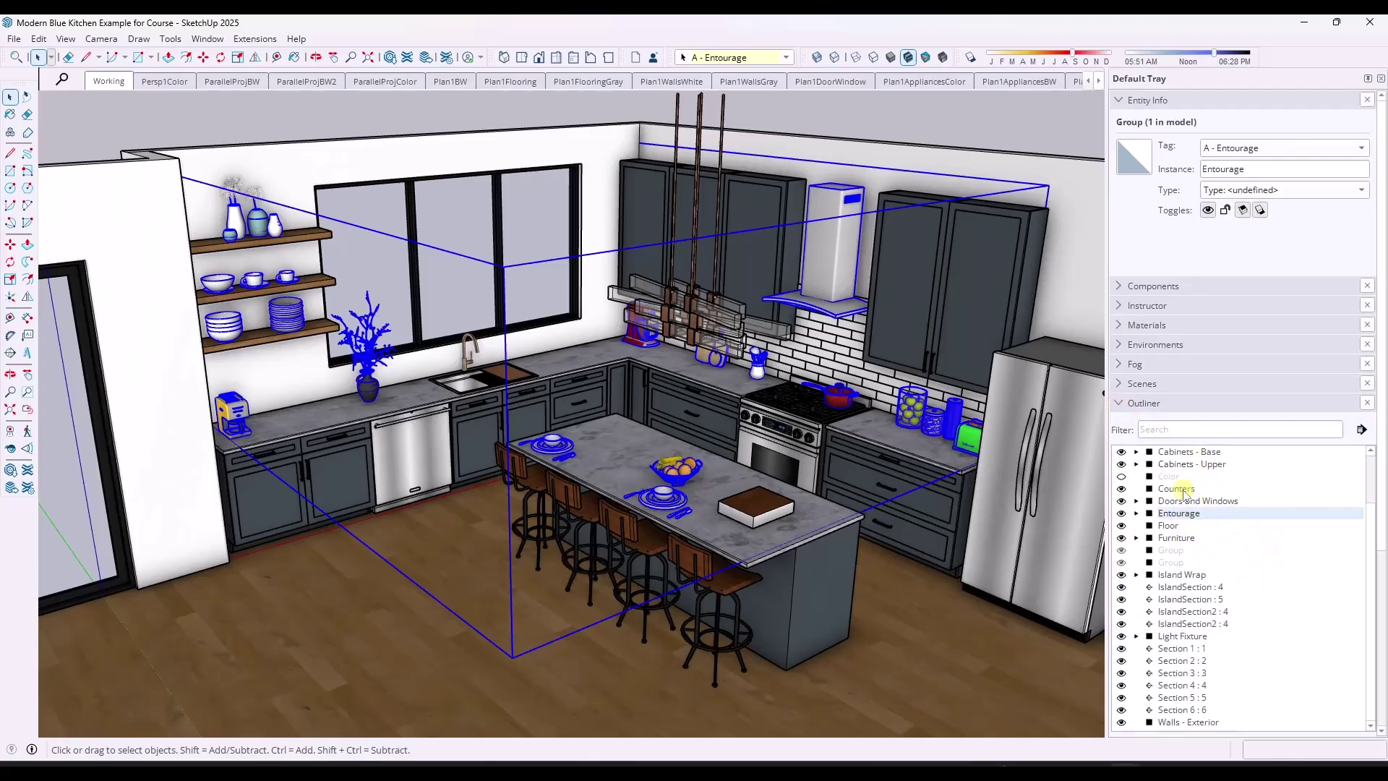
scroll(1203, 491, "up", 2)
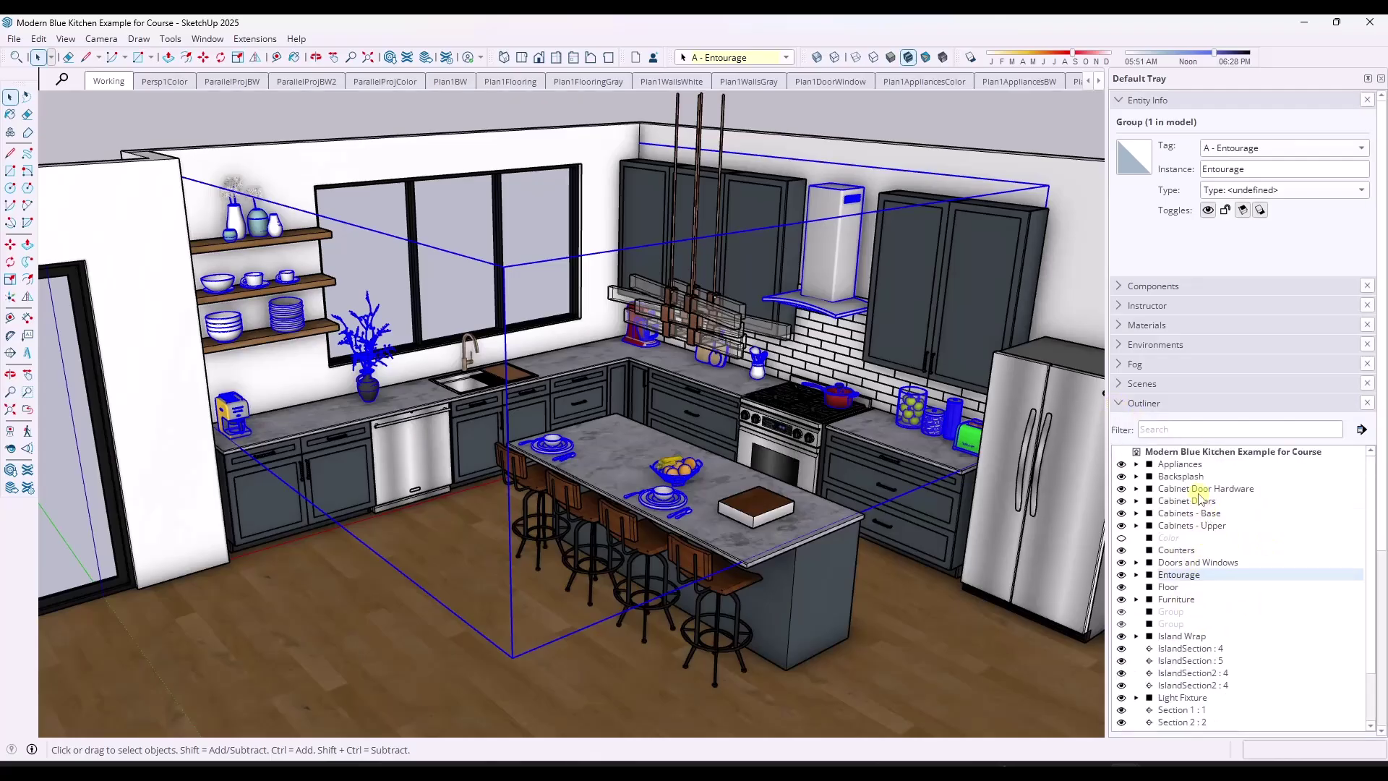
- Under Architectural, hide the A - Appliances, A - Furniture Fixtures and A - Light Fixtures tags
left_click(1119, 405)
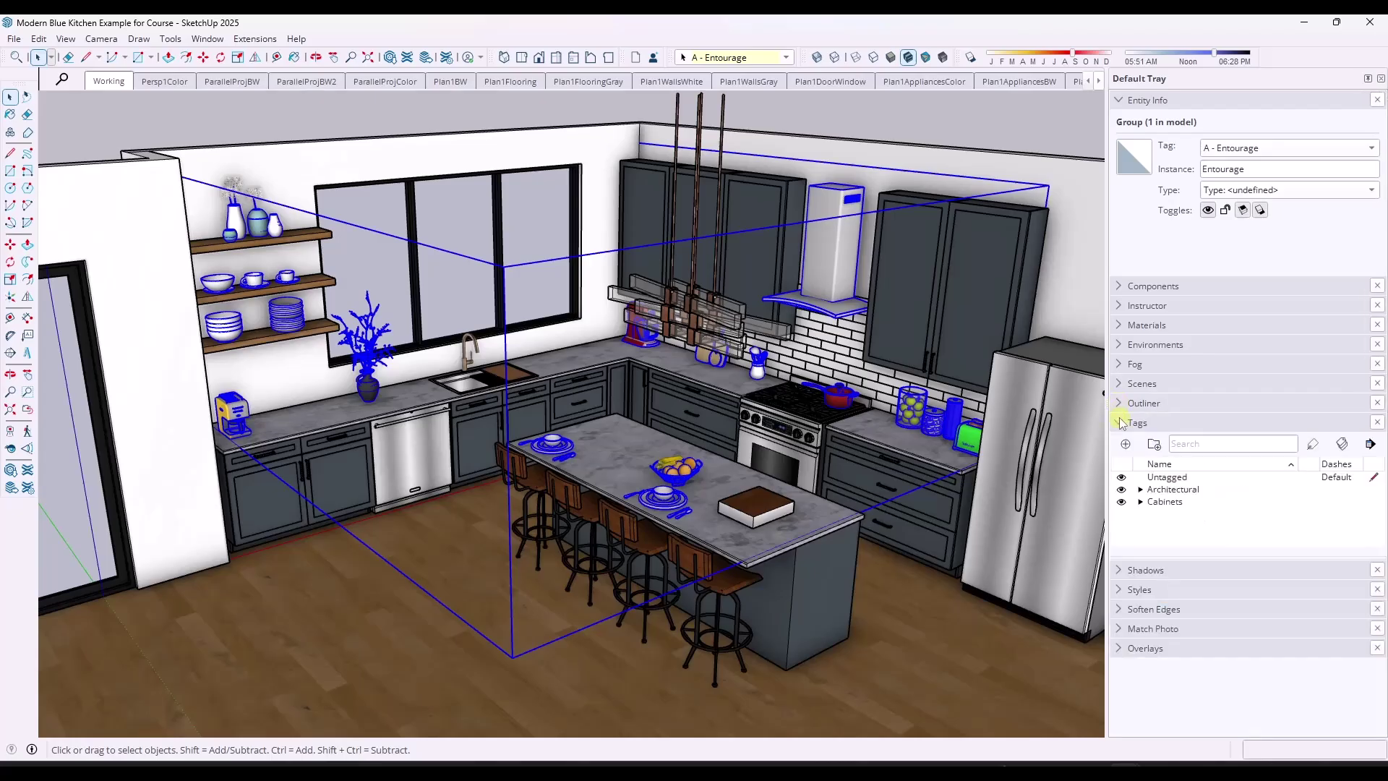
left_click(1140, 490)
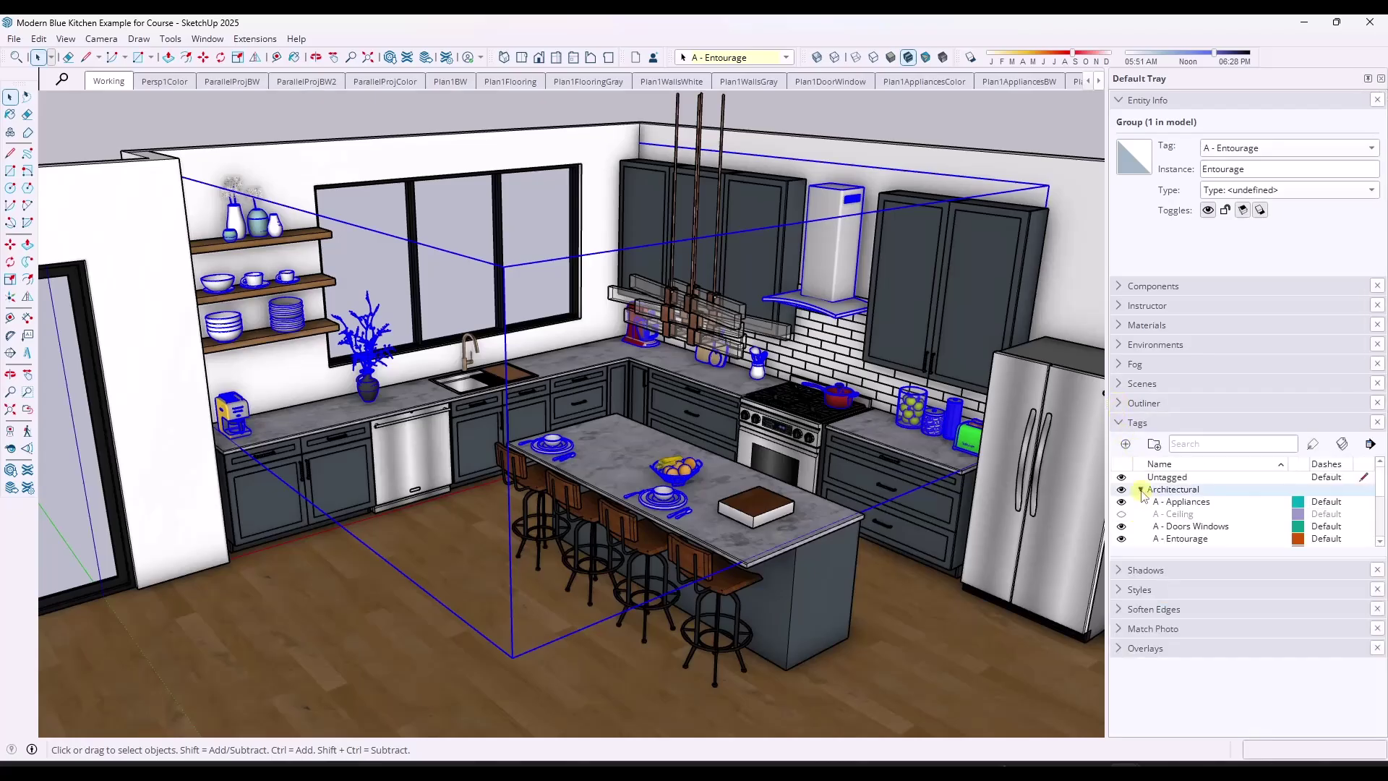
left_click(1122, 503)
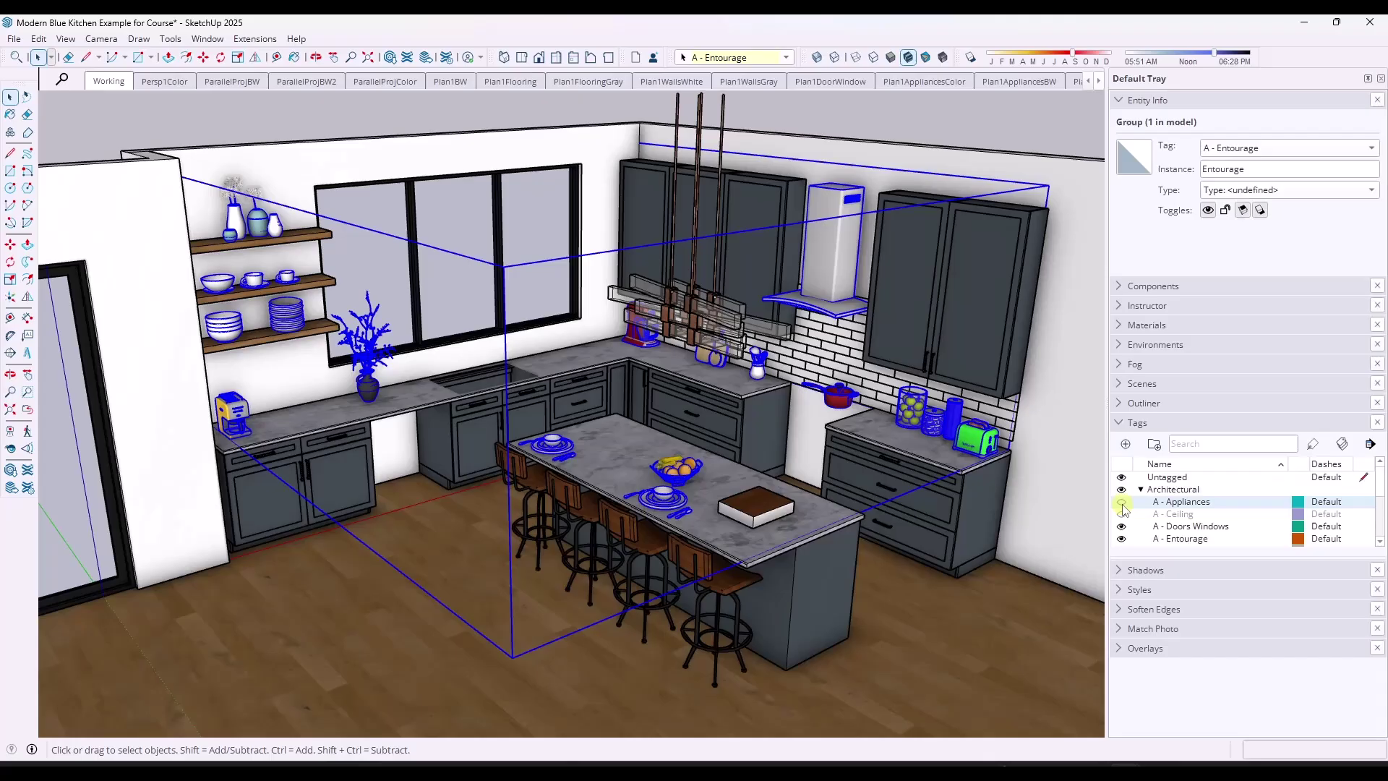
scroll(1135, 513, "down", 3)
left_click(1121, 490)
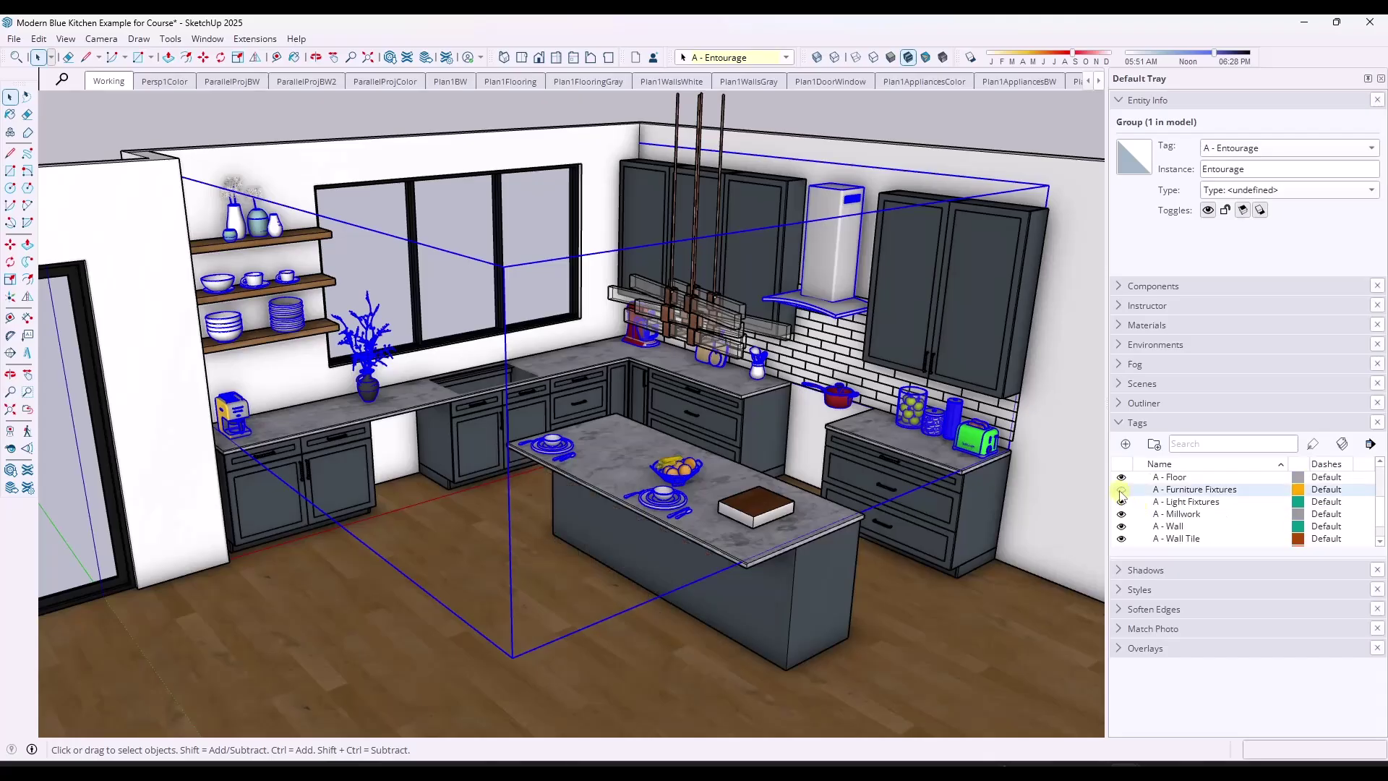
left_click(1122, 503)
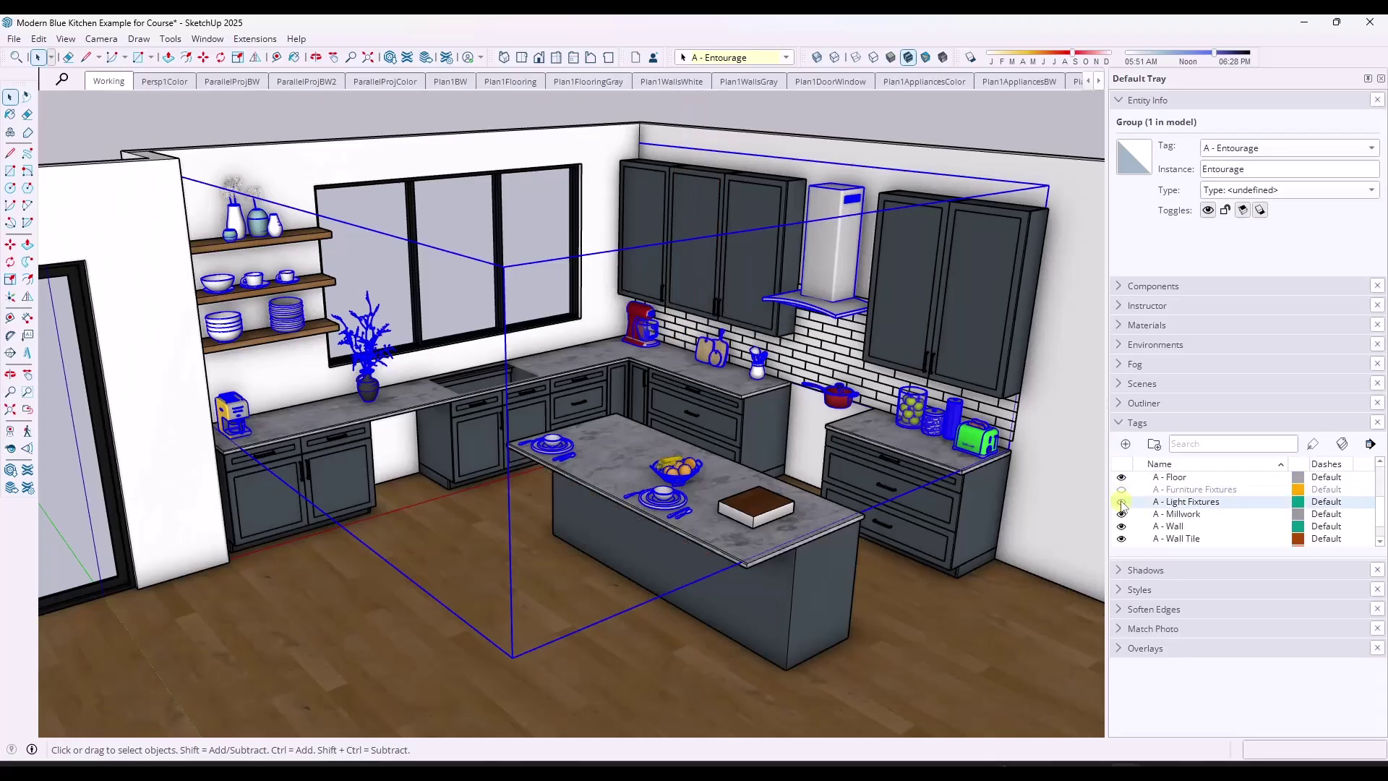
- Toggle the island millwork and A - Entourage tags off and back on, leaving both visible
scroll(1145, 512, "down", 2)
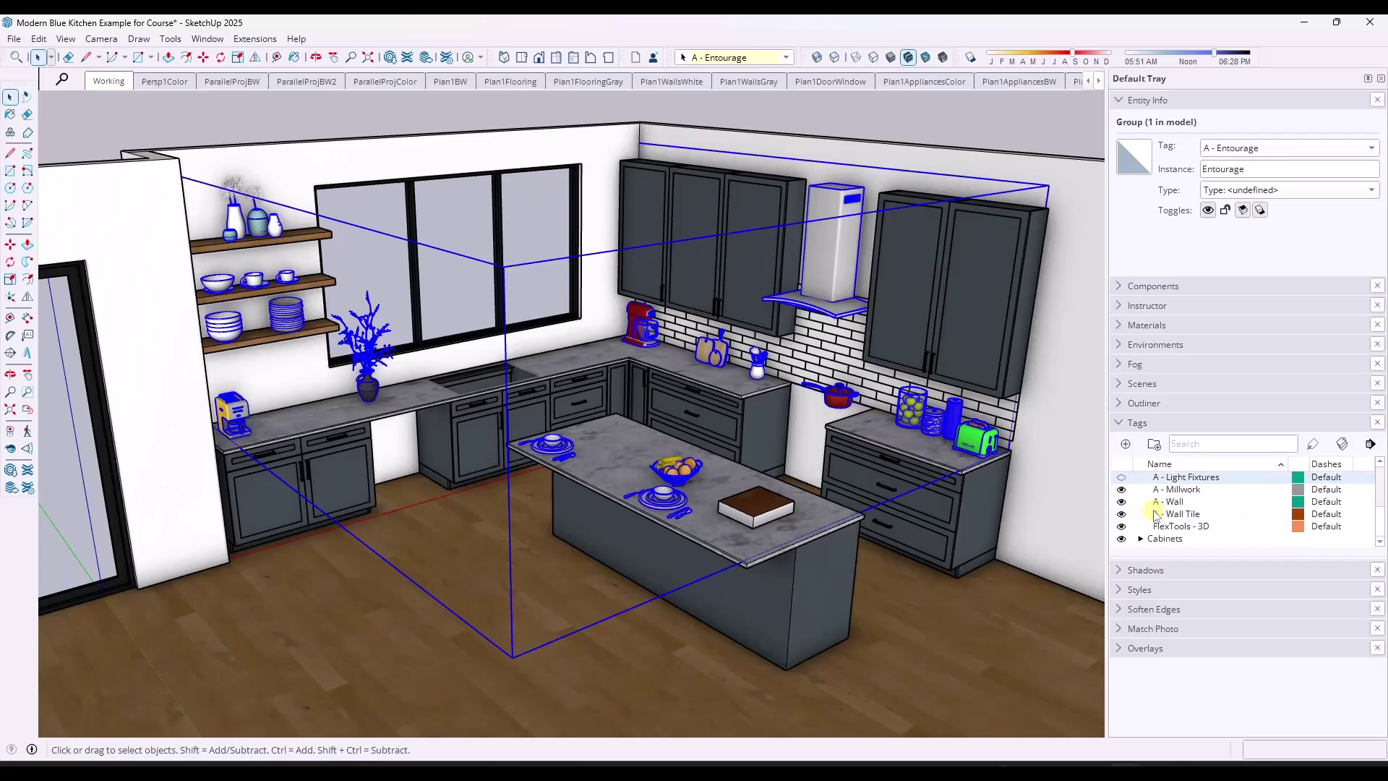
left_click(1121, 492)
left_click(1121, 491)
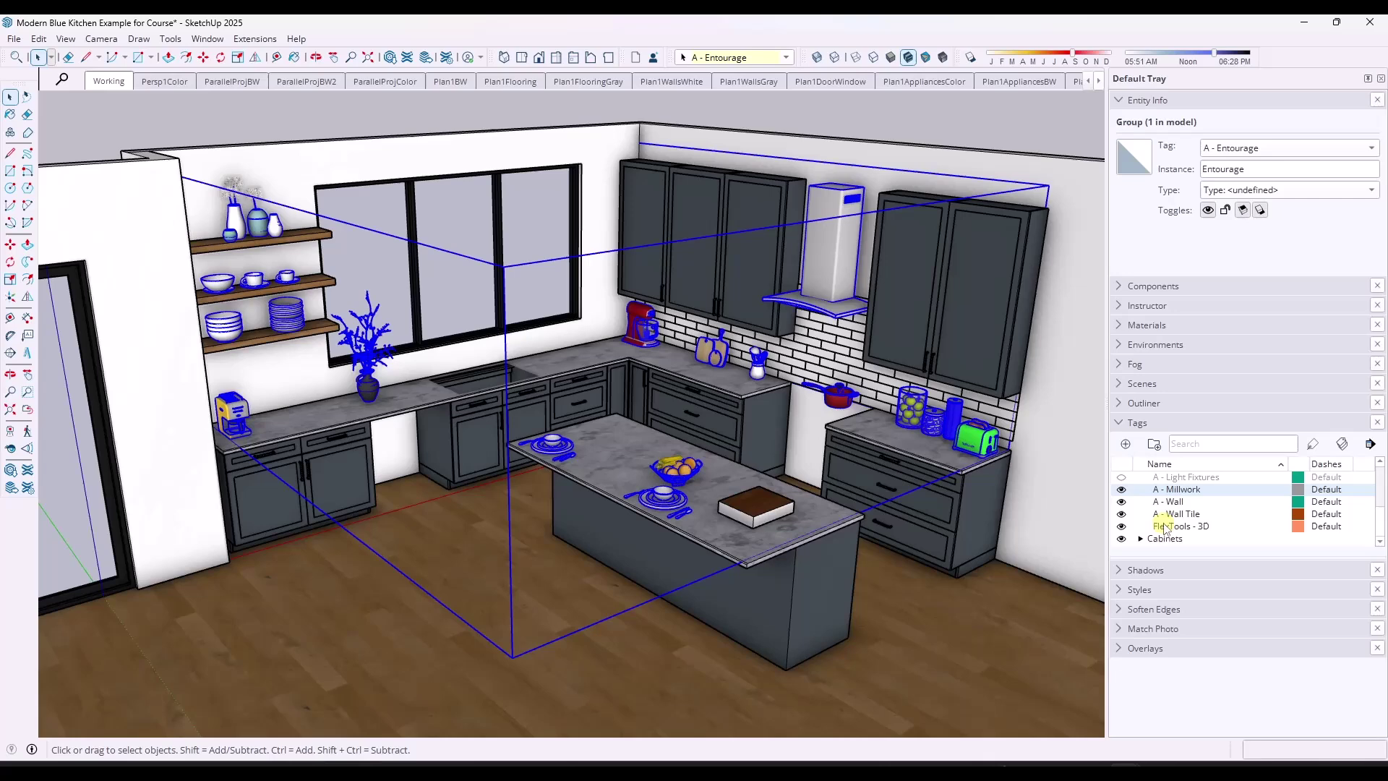
scroll(1168, 525, "up", 5)
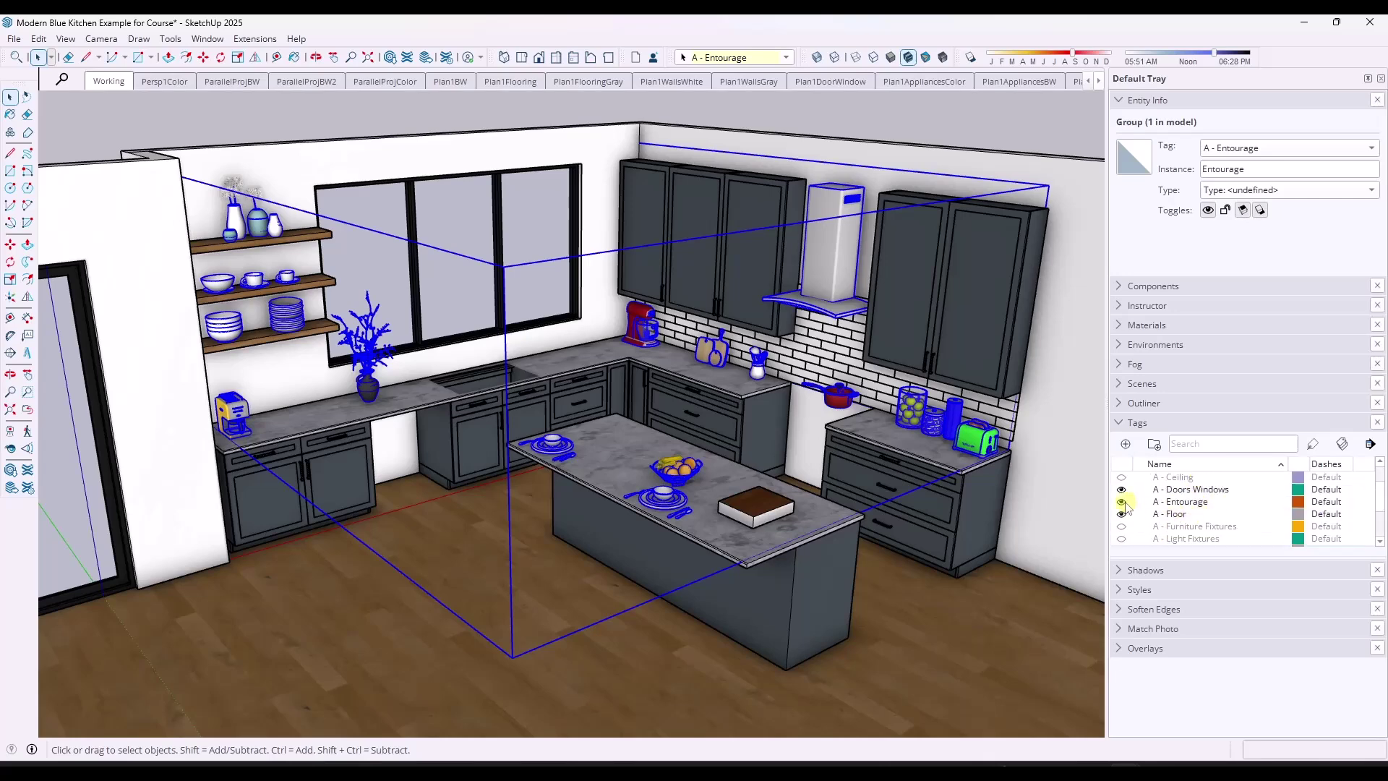
left_click(1121, 501)
left_click(1121, 502)
left_click(1122, 501)
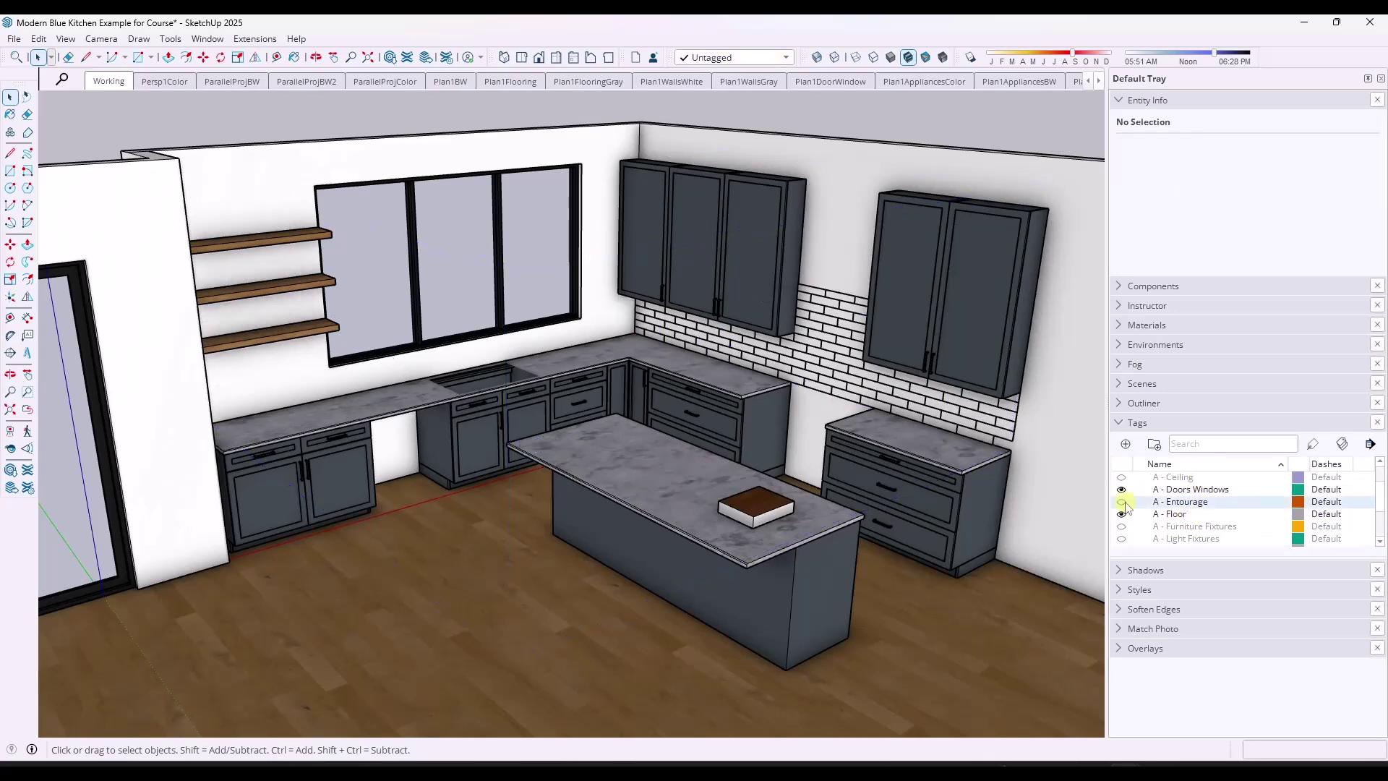
left_click(1121, 501)
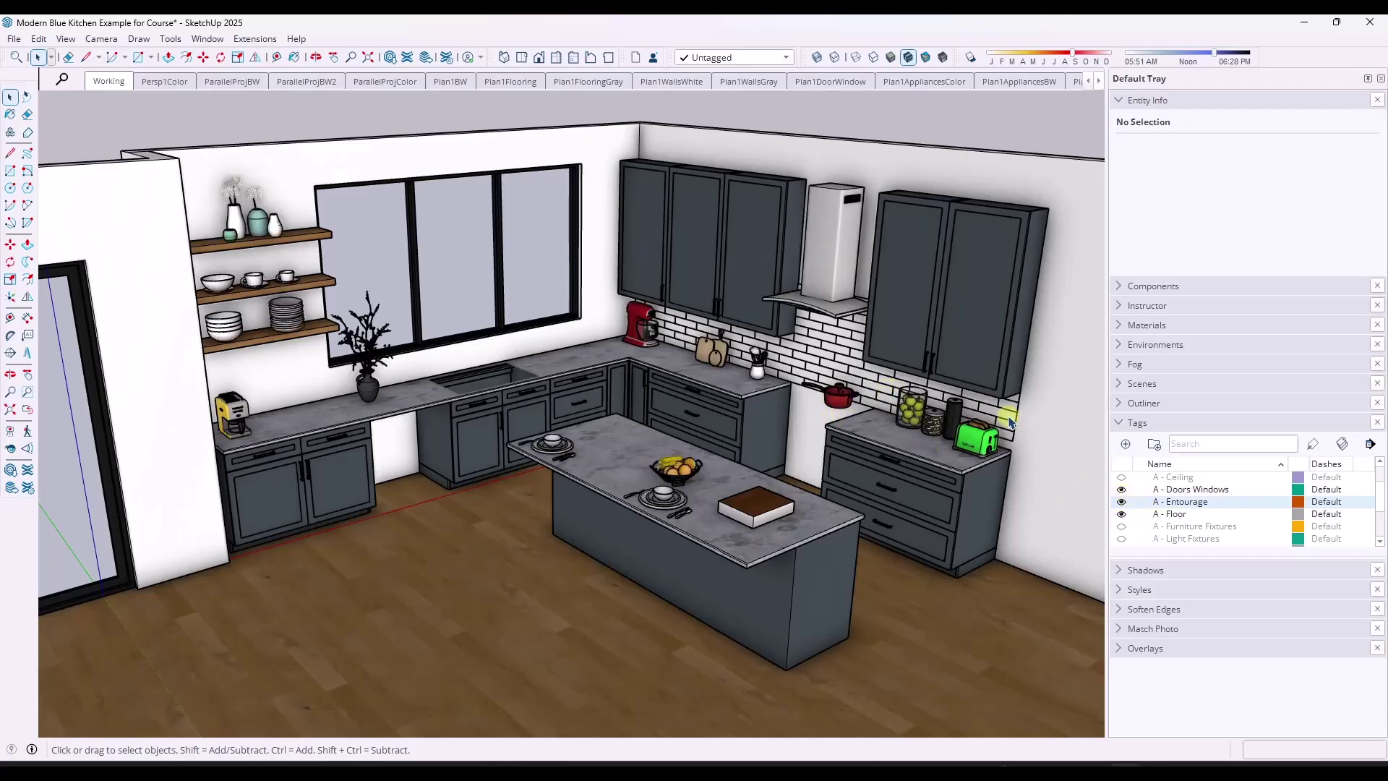
scroll(597, 397, "down", 2)
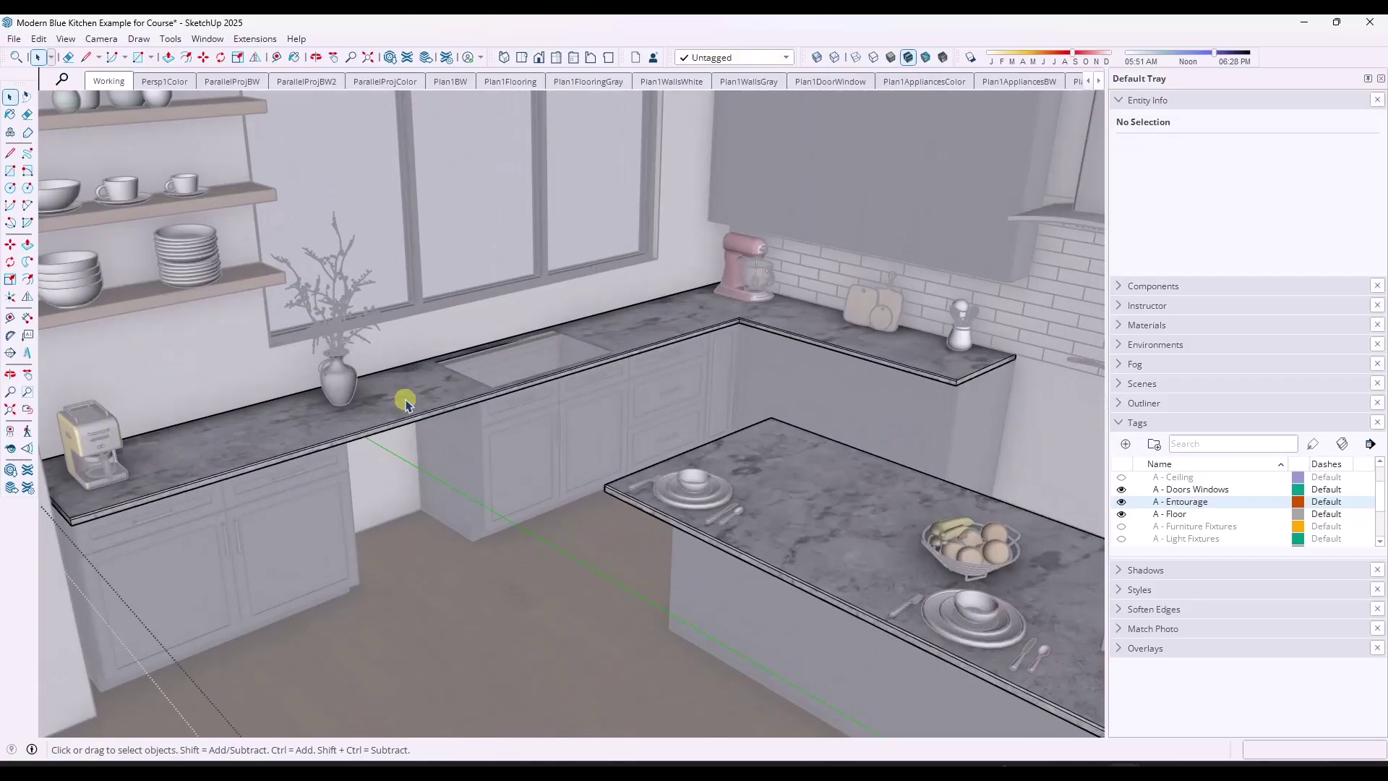
scroll(405, 402, "down", 4)
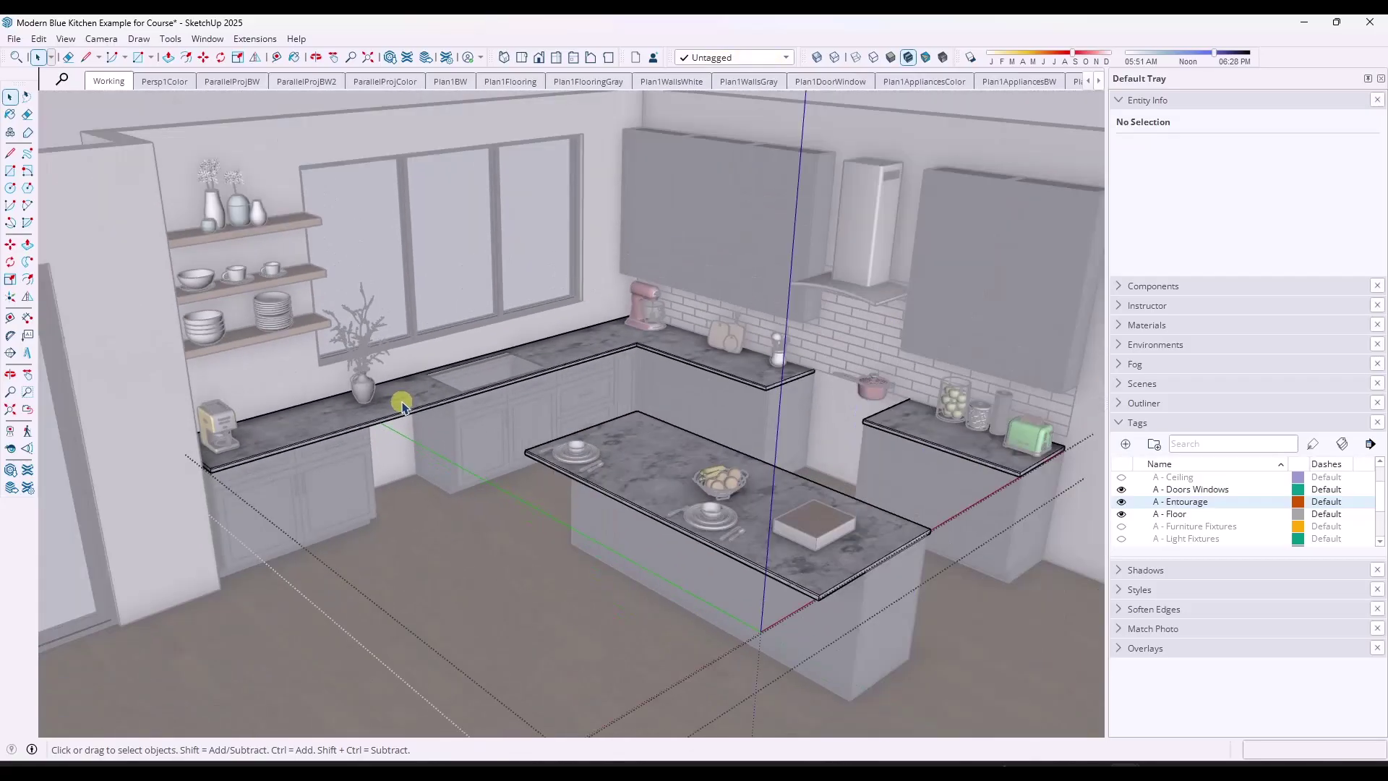
- View the Plan1BW, Plan1Flooring, Plan1FlooringGray, Plan1WallsWhite and Plan1WallsGray scenes, then return to Working
left_click(451, 81)
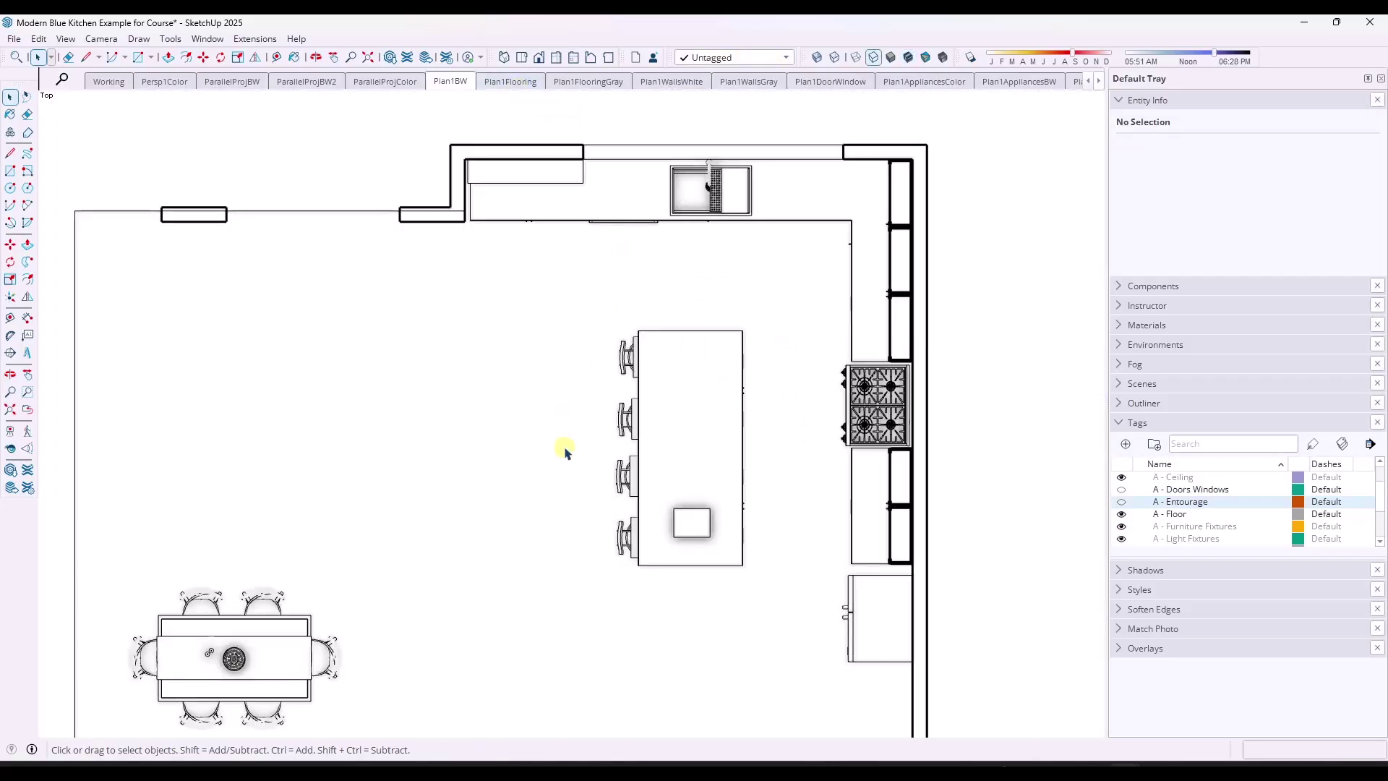
left_click(520, 85)
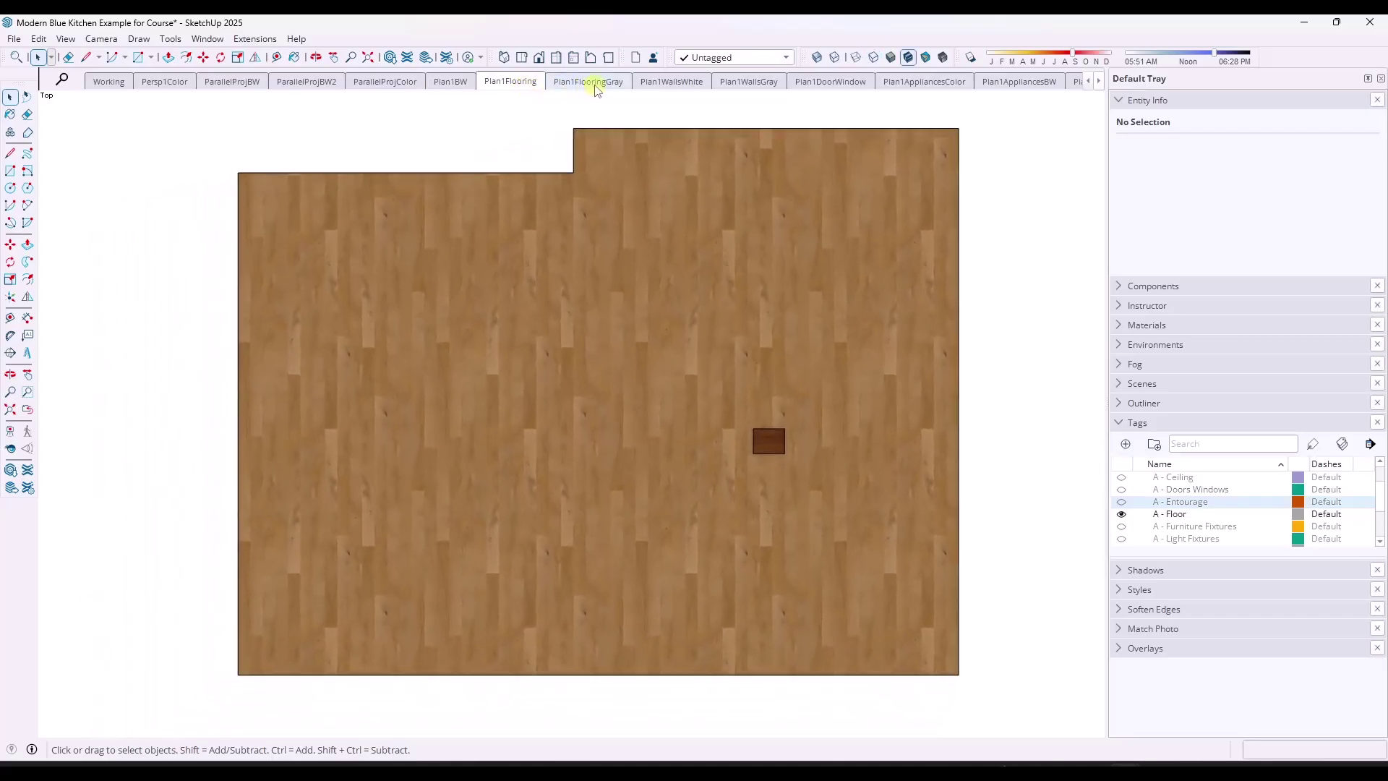
left_click(596, 85)
left_click(671, 86)
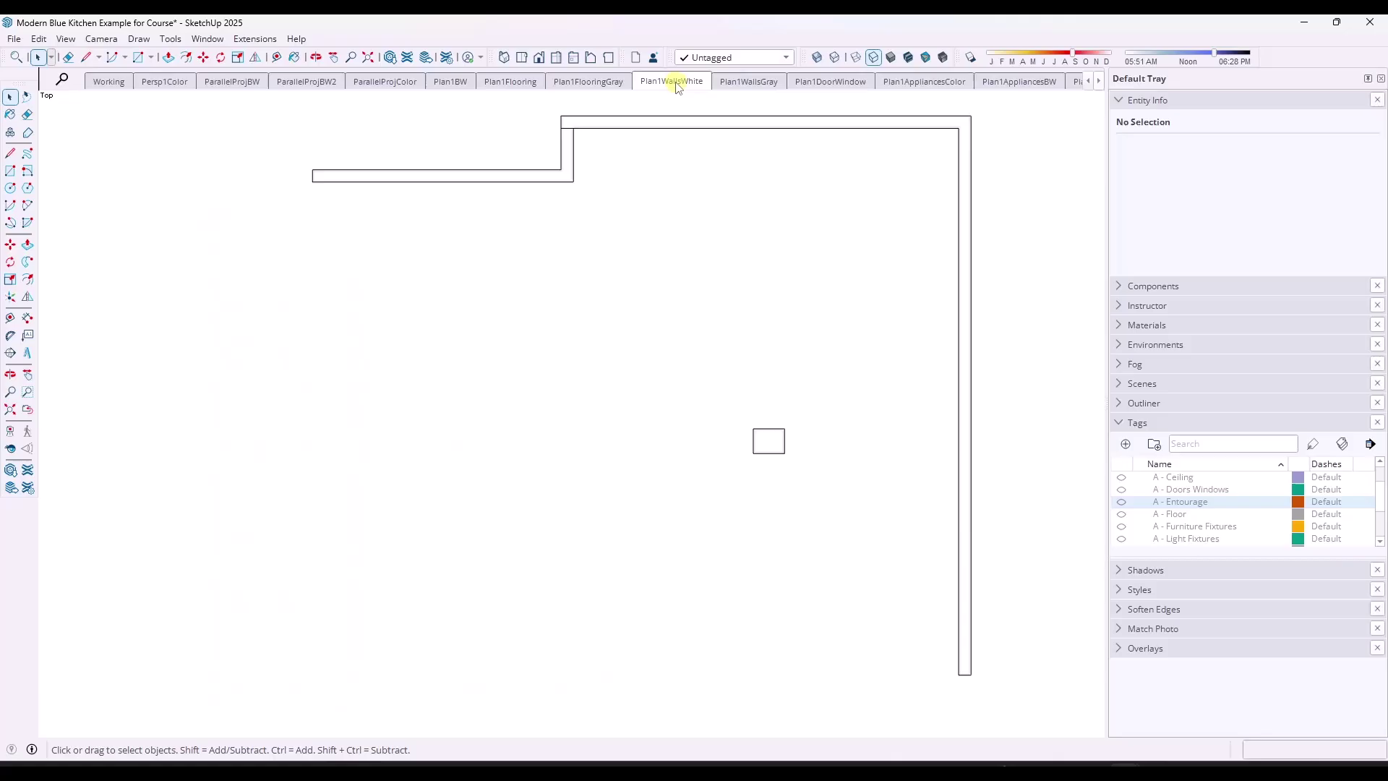
left_click(728, 88)
scroll(1224, 478, "down", 1)
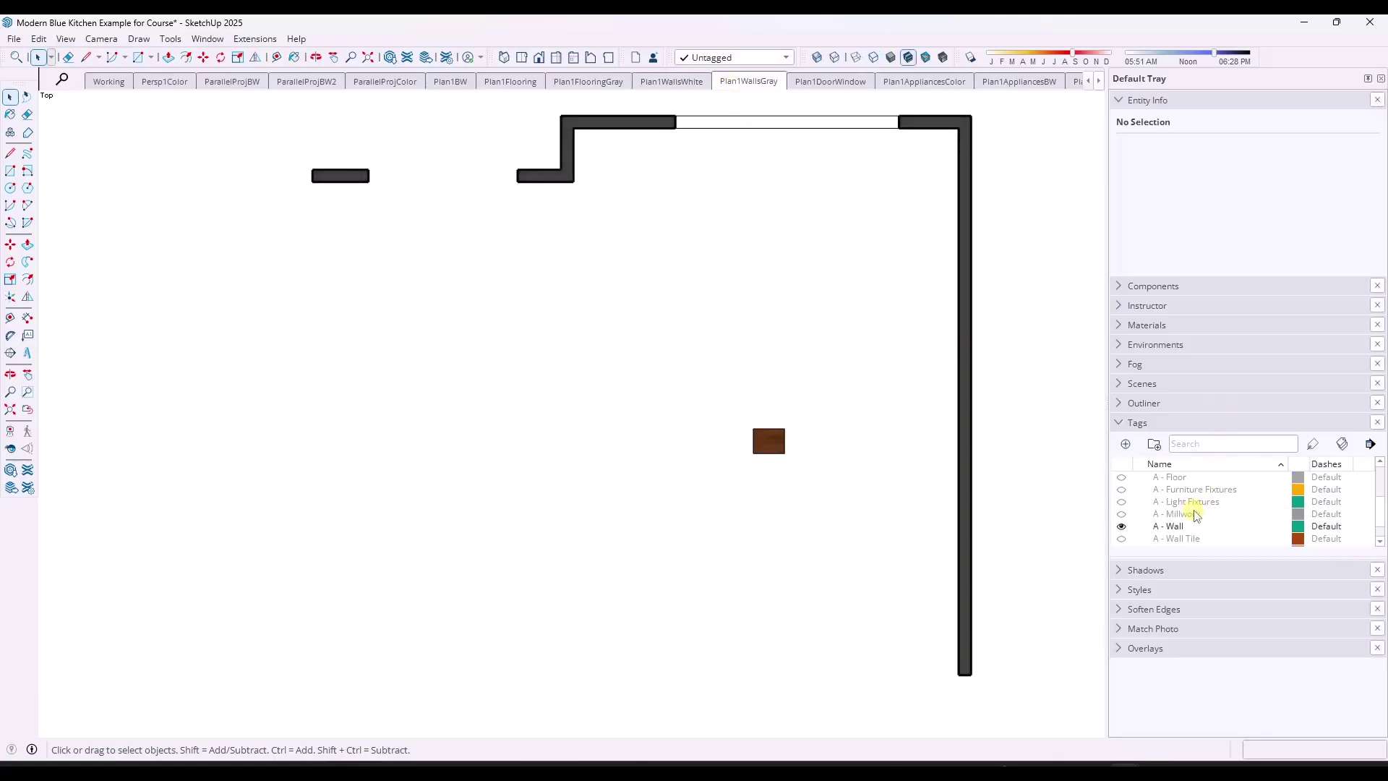
left_click(101, 82)
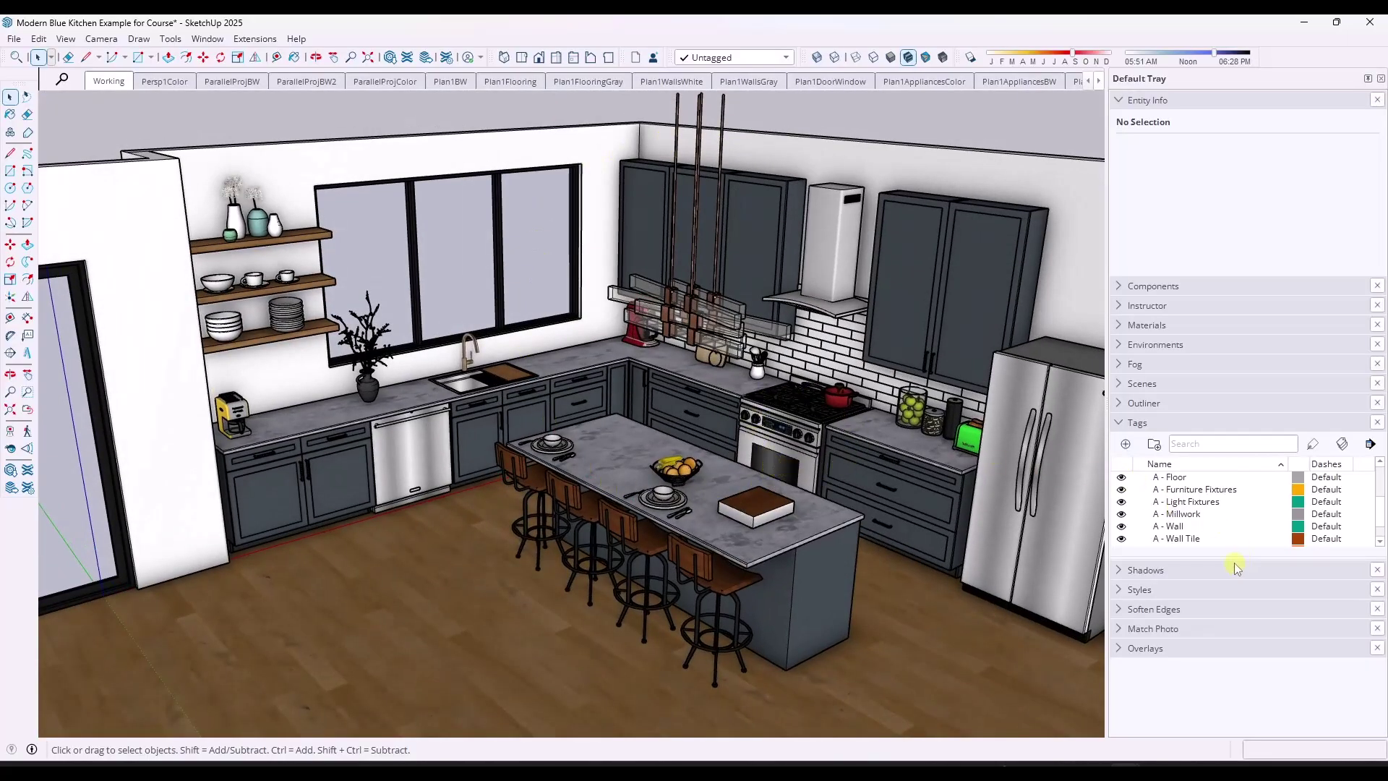
- Hide the Cabinets and Architectural tag folders, dismissing the warning, and delete the leftover untagged block
left_click_drag(1232, 558, 1229, 629)
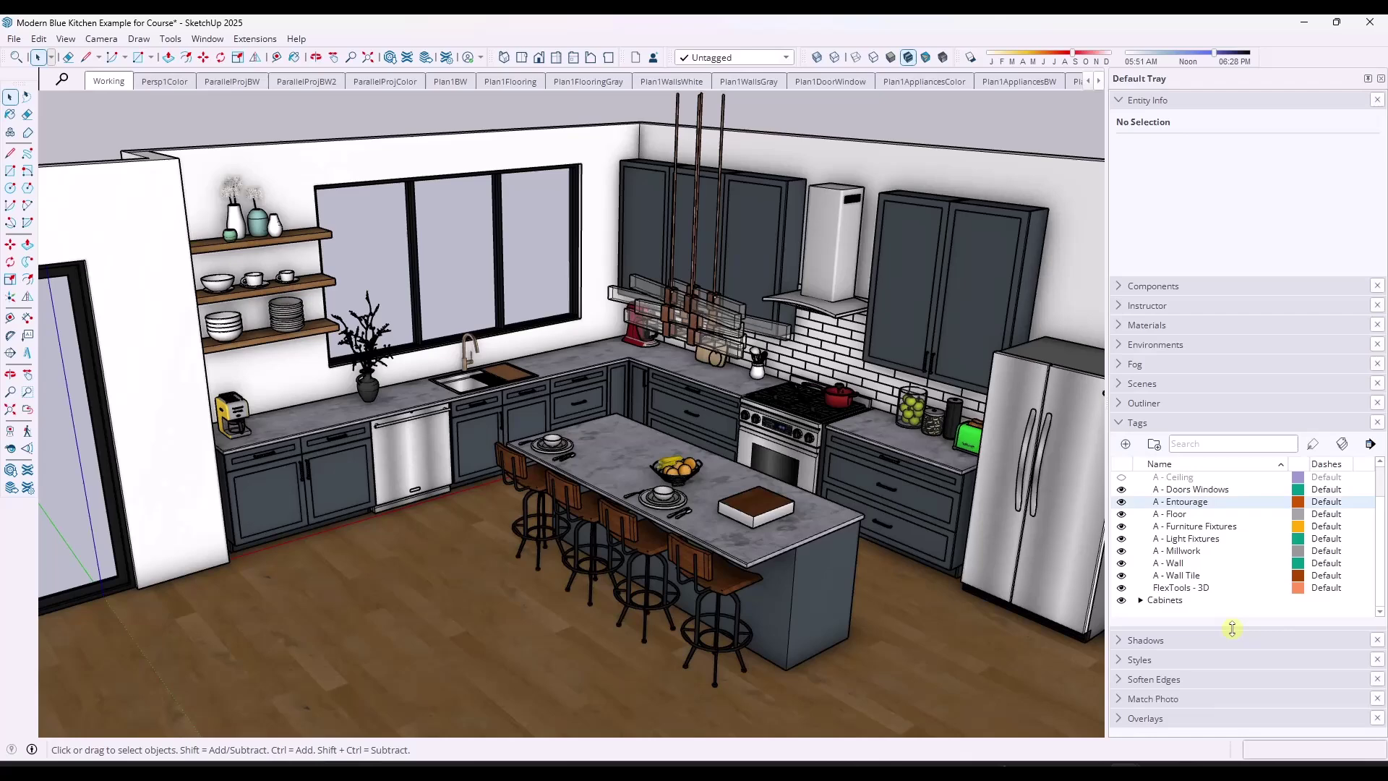
scroll(1186, 542, "up", 2)
left_click(1140, 490)
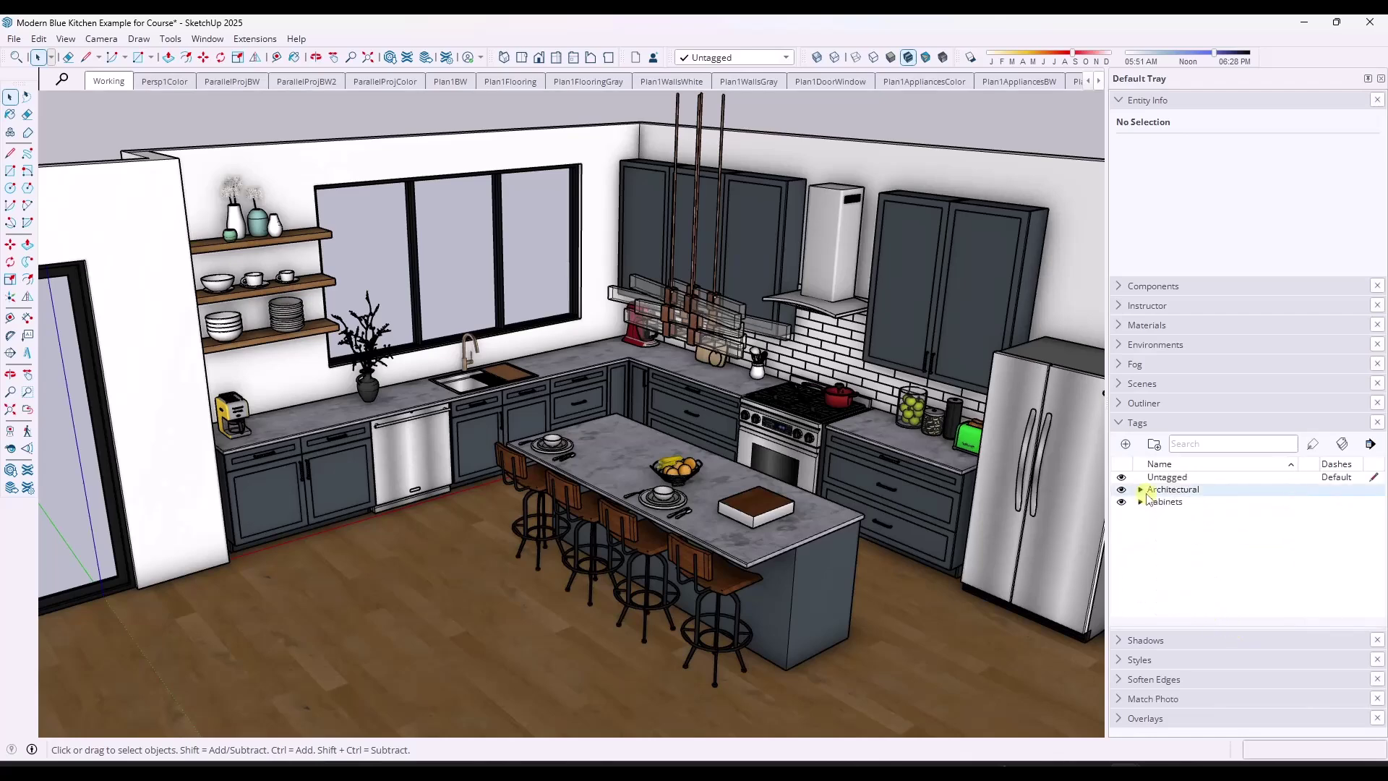
left_click(1122, 502)
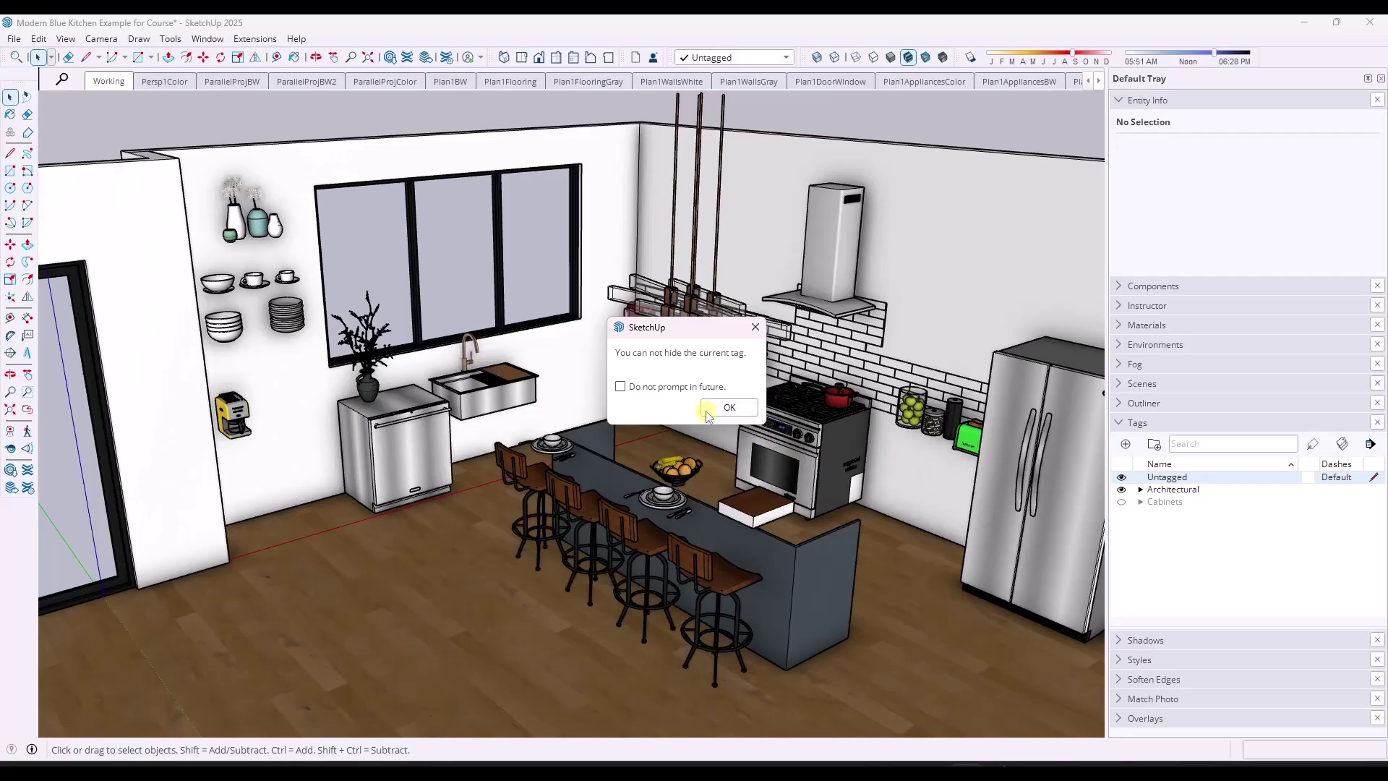
left_click(727, 407)
left_click(1122, 490)
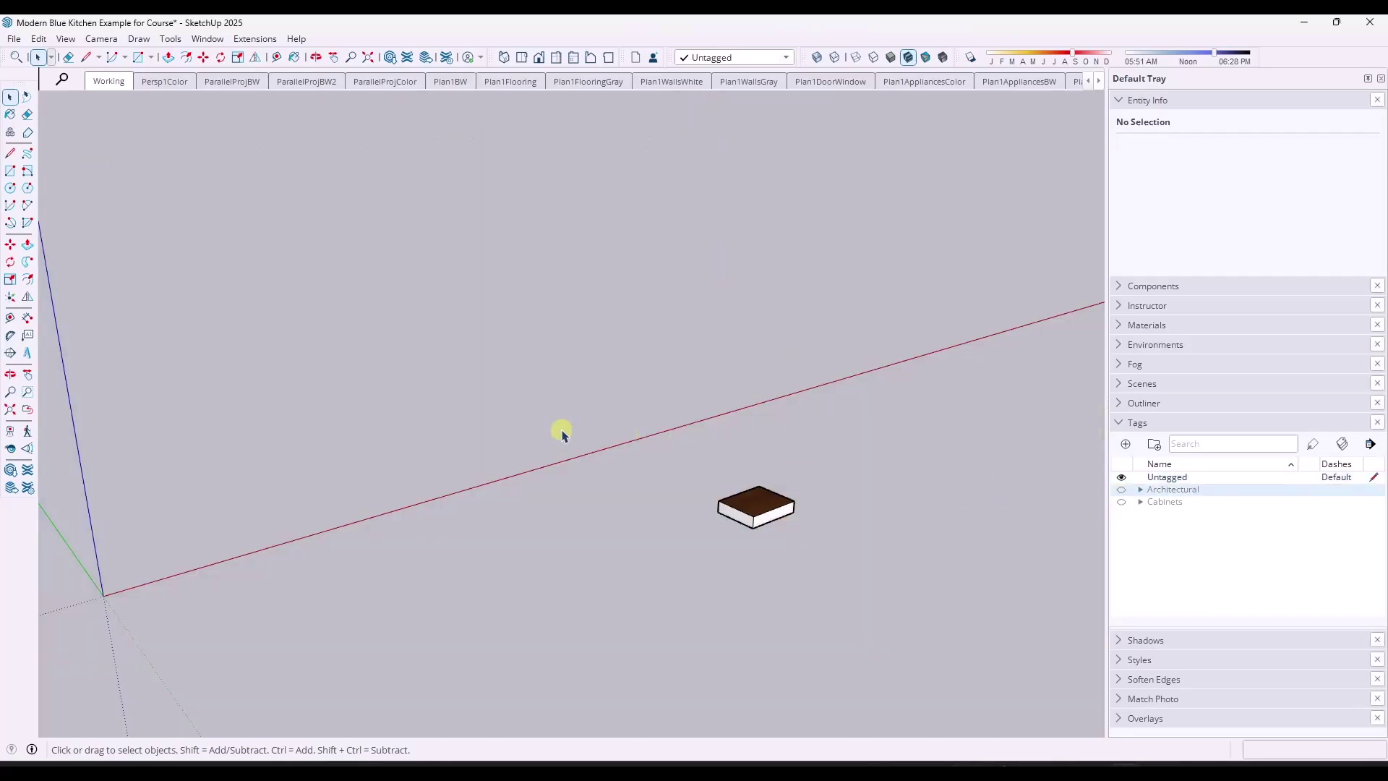
triple_click(774, 506)
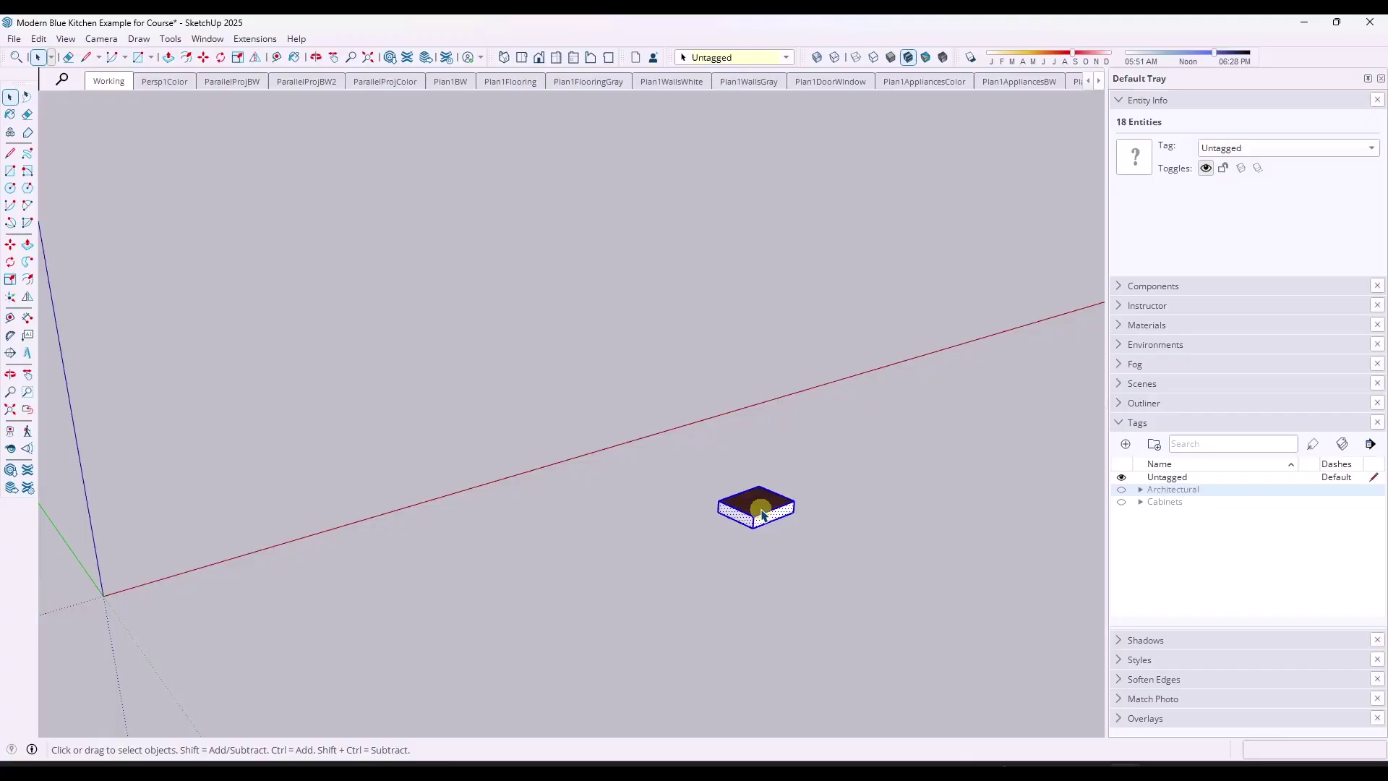
key("Delete")
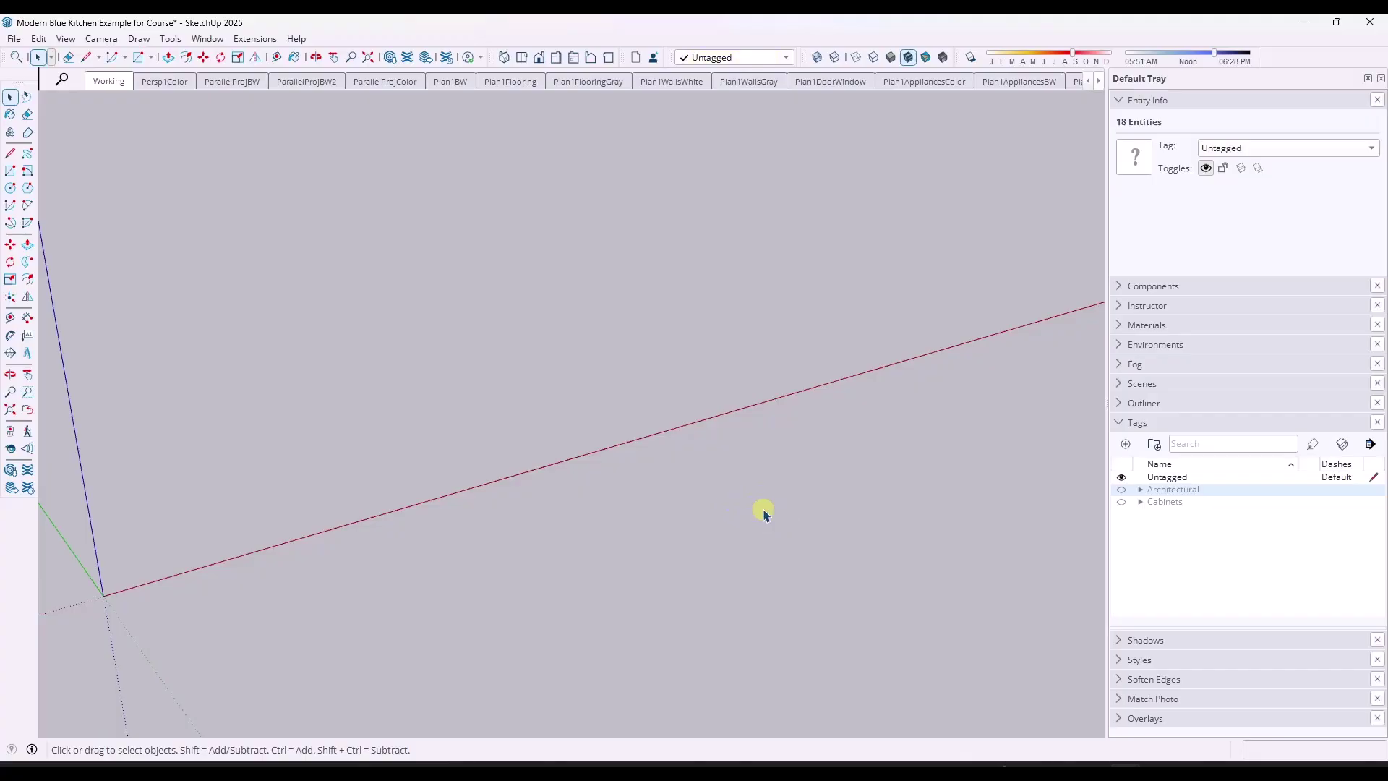
- Toggle the Architectural and Cabinets tag visibility back and forth, ending with both shown
left_click(1122, 490)
left_click(1122, 490)
left_click(1122, 502)
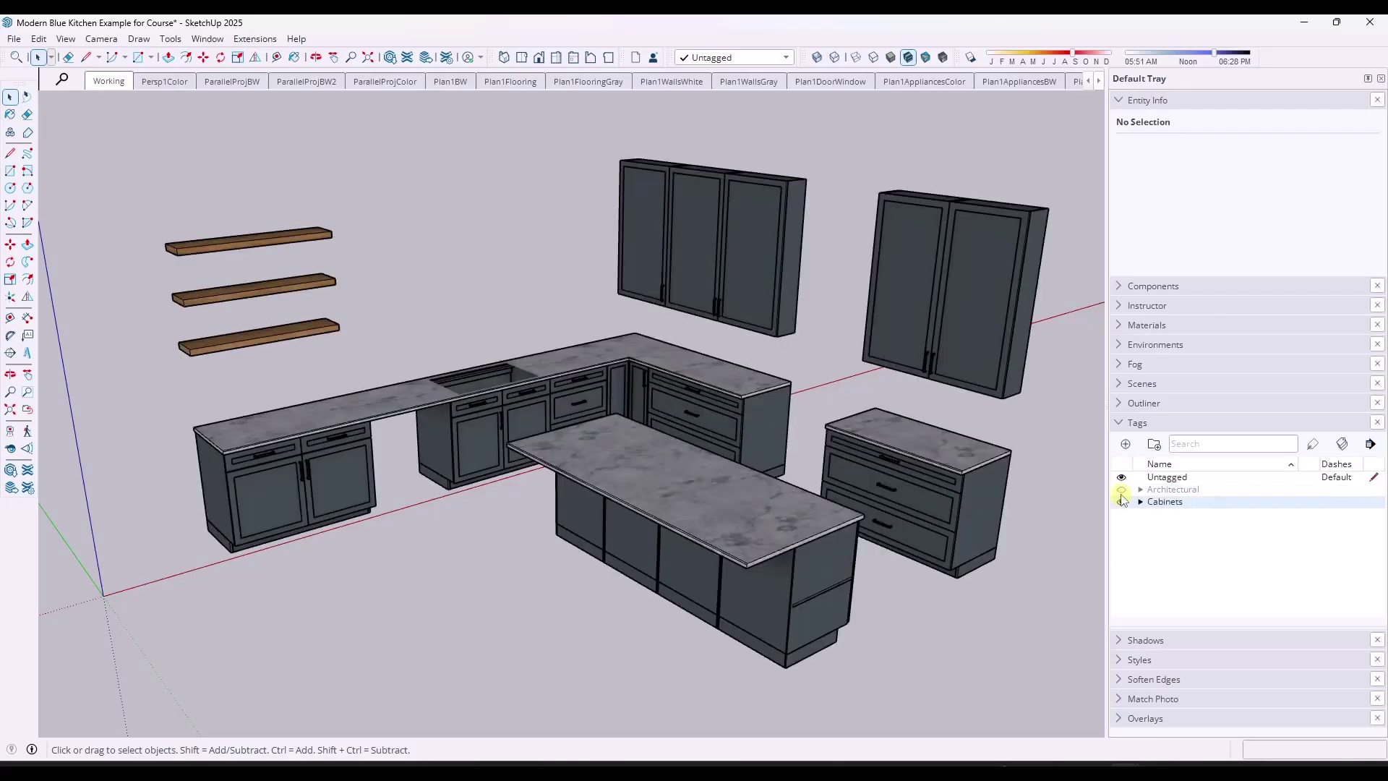
left_click(1122, 490)
left_click(1122, 490)
left_click(1122, 501)
left_click(1122, 502)
left_click(1121, 491)
left_click(1122, 501)
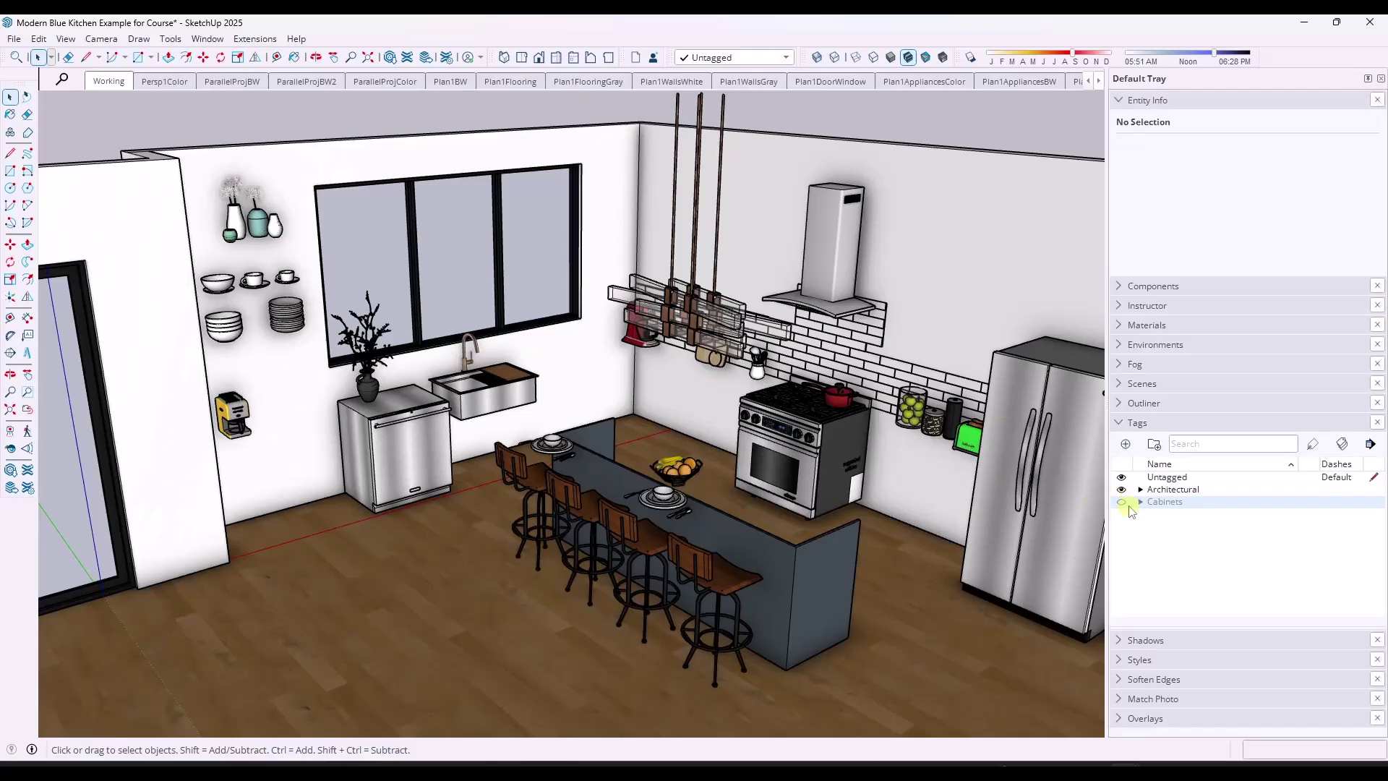
left_click(1122, 502)
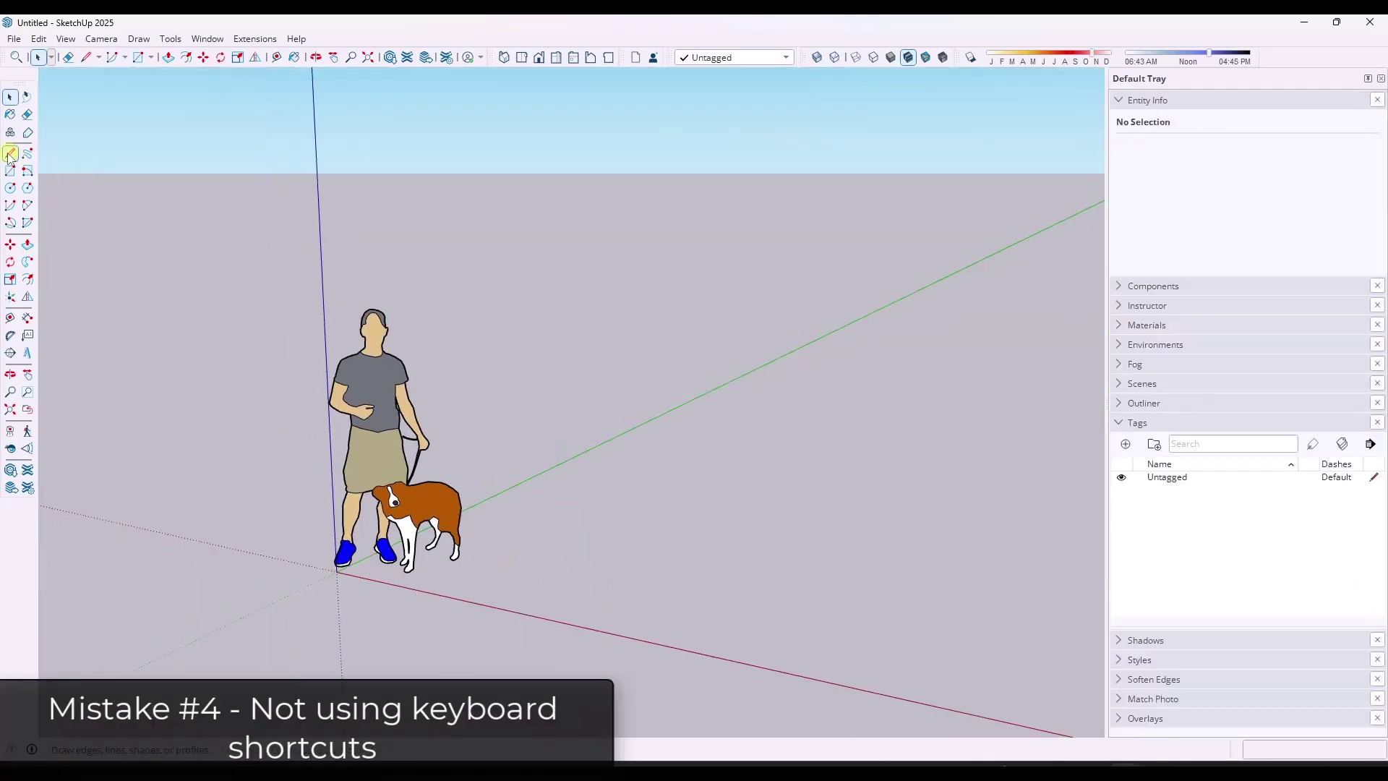
- Draw a 15' x 30' rectangle on the ground beside the scale figure
left_click(11, 177)
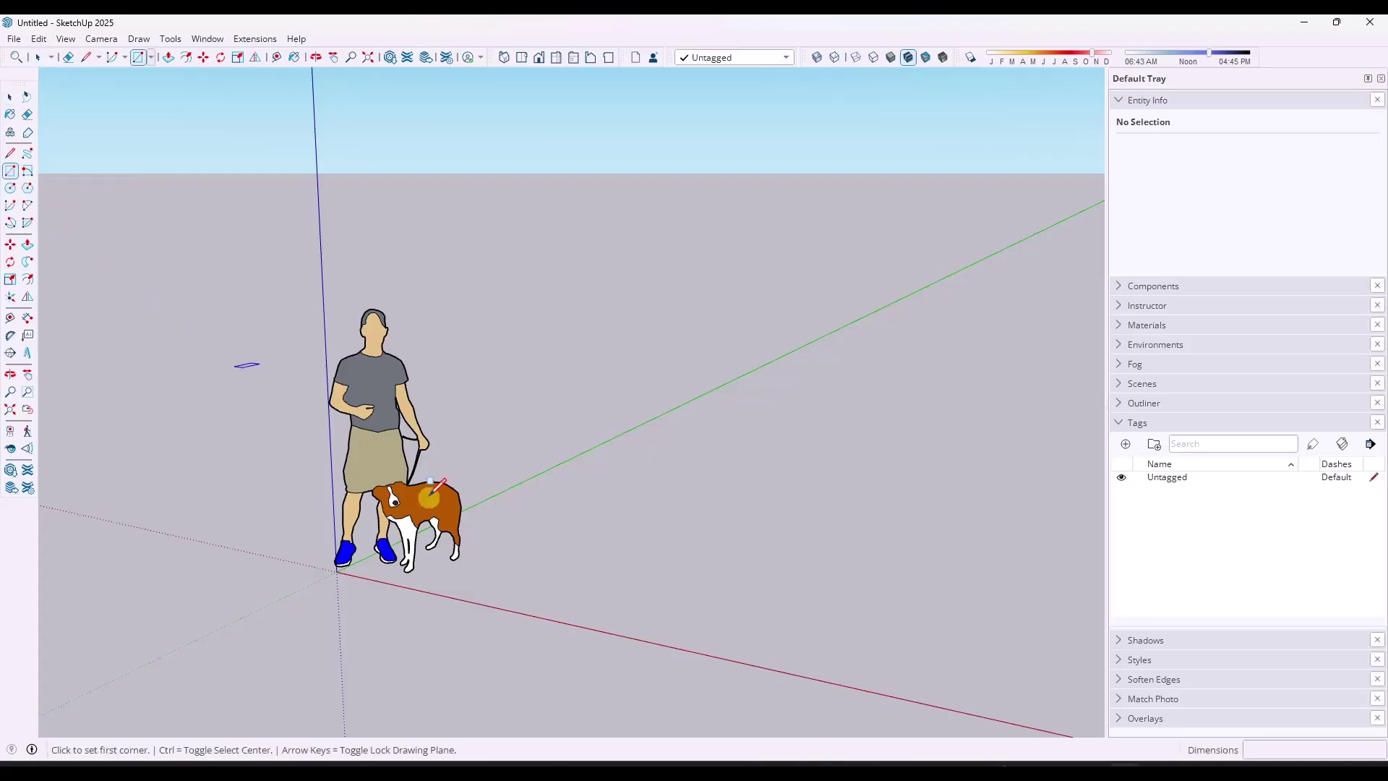
left_click(488, 591)
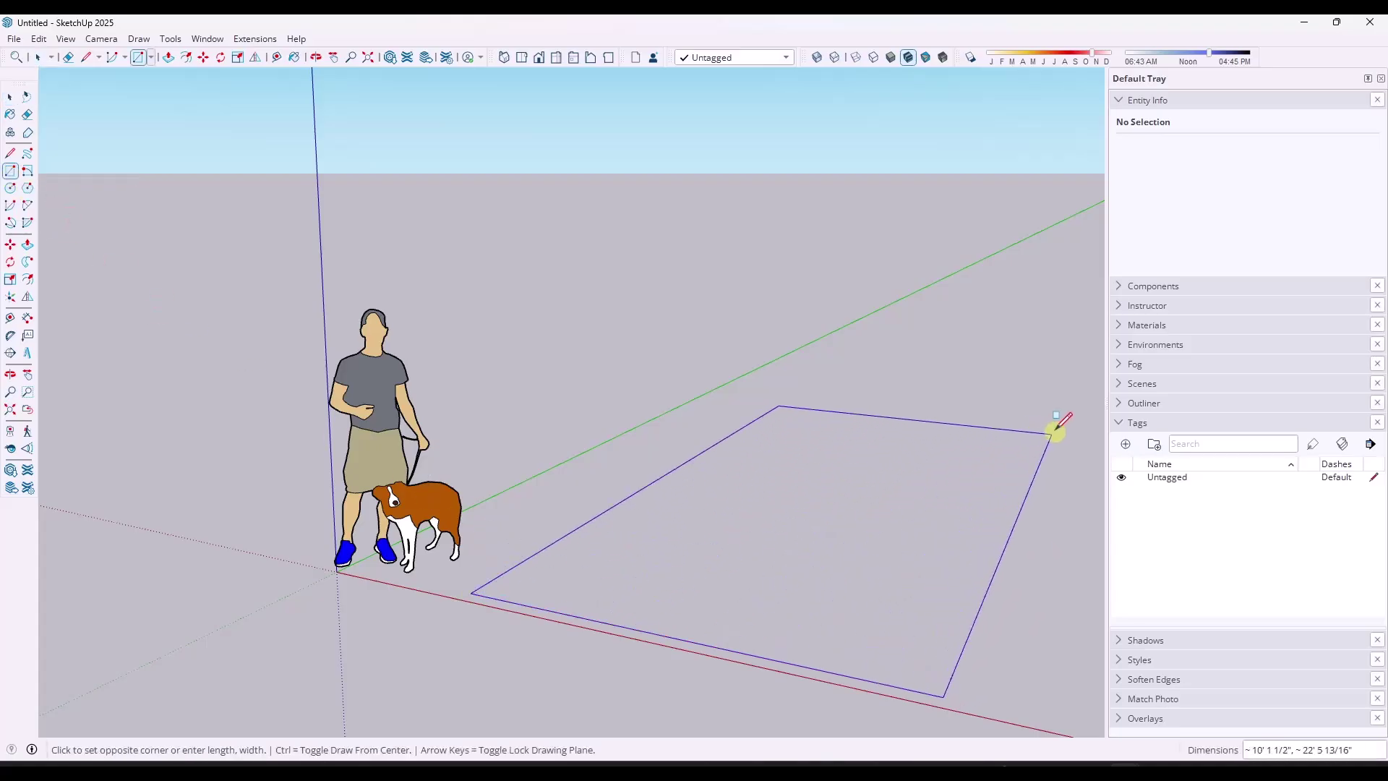
middle_click_drag(1056, 425, 703, 437, "shift")
scroll(705, 438, "down", 3)
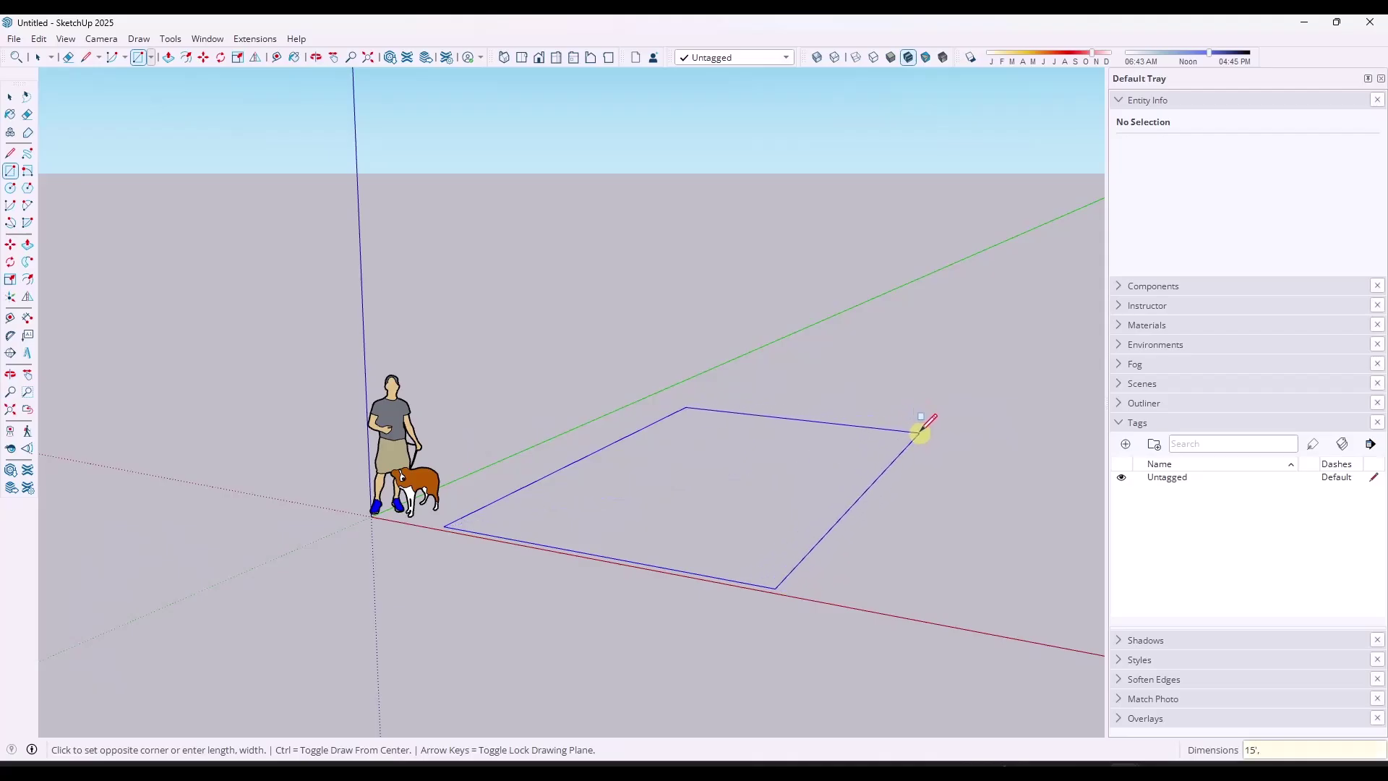
left_click(932, 425)
key("space")
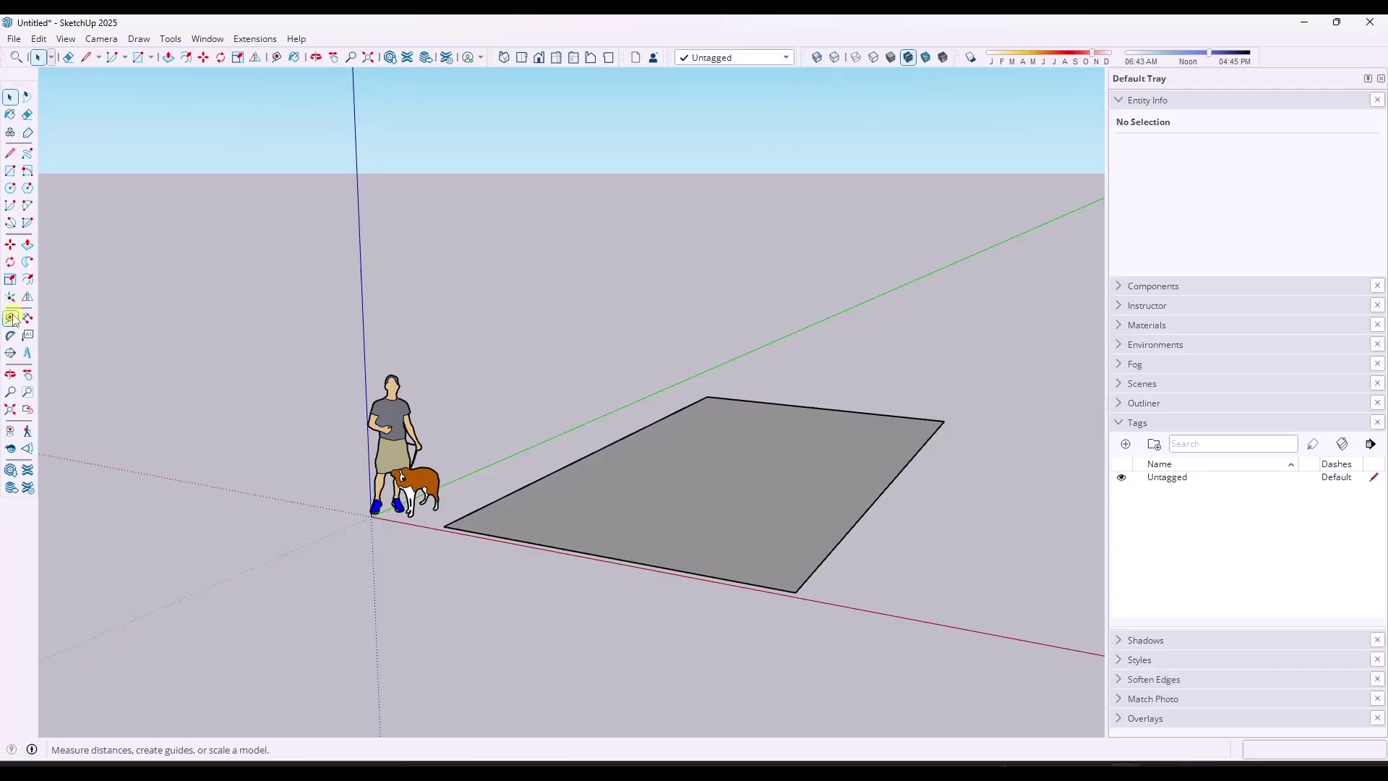
- Push/Pull the rectangle up 10 feet into a solid box
left_click(26, 245)
left_click(651, 534)
type("10")
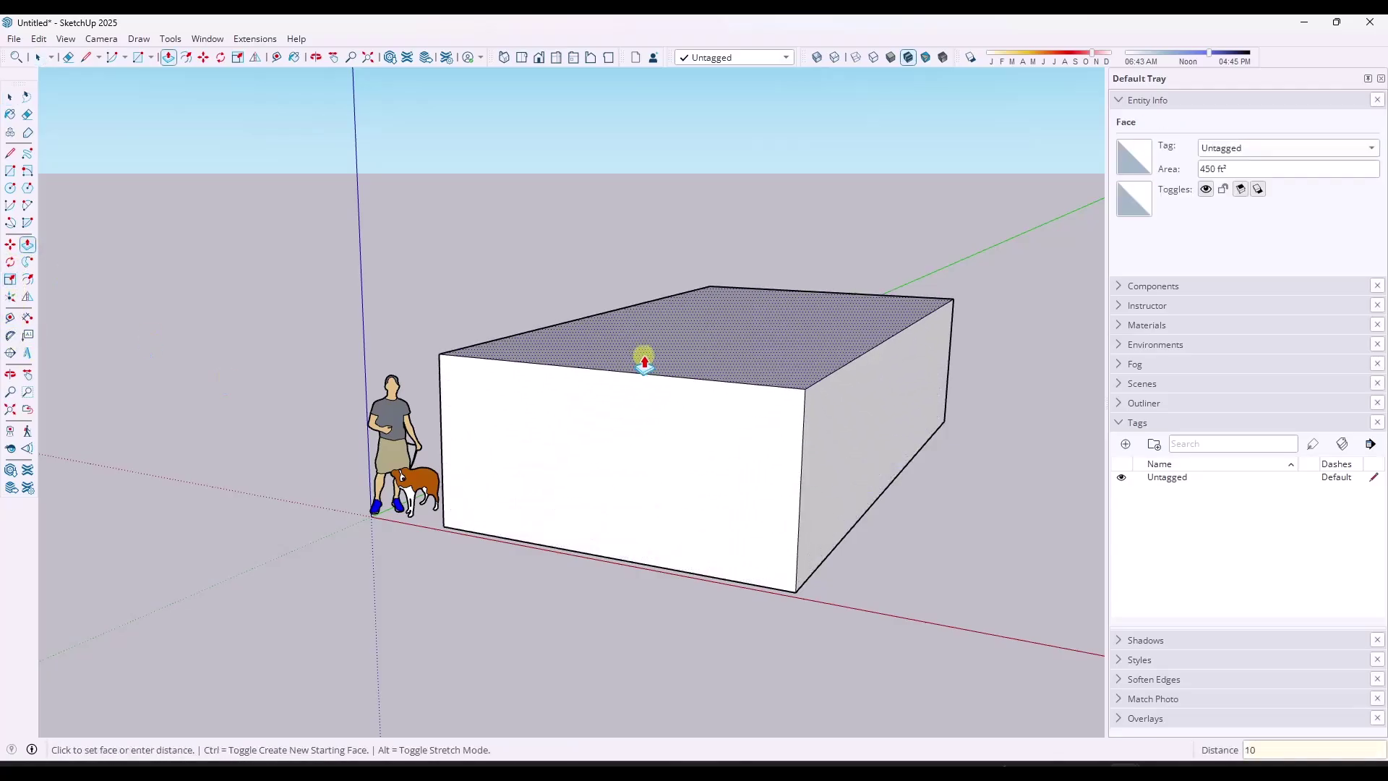
key("Return")
key("space")
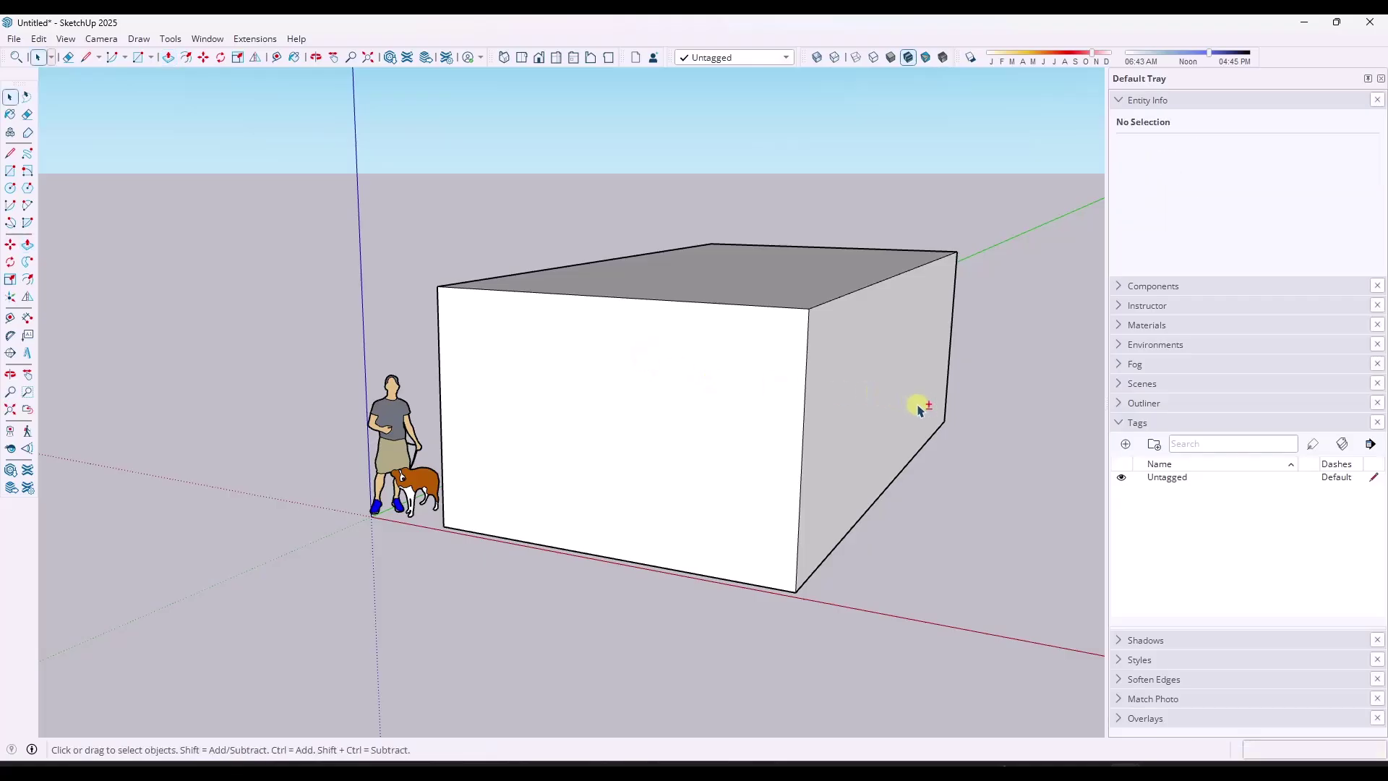
- Draw a gable triangle on the box's front face and erase its vertical divider
middle_click_drag(920, 409, 780, 419)
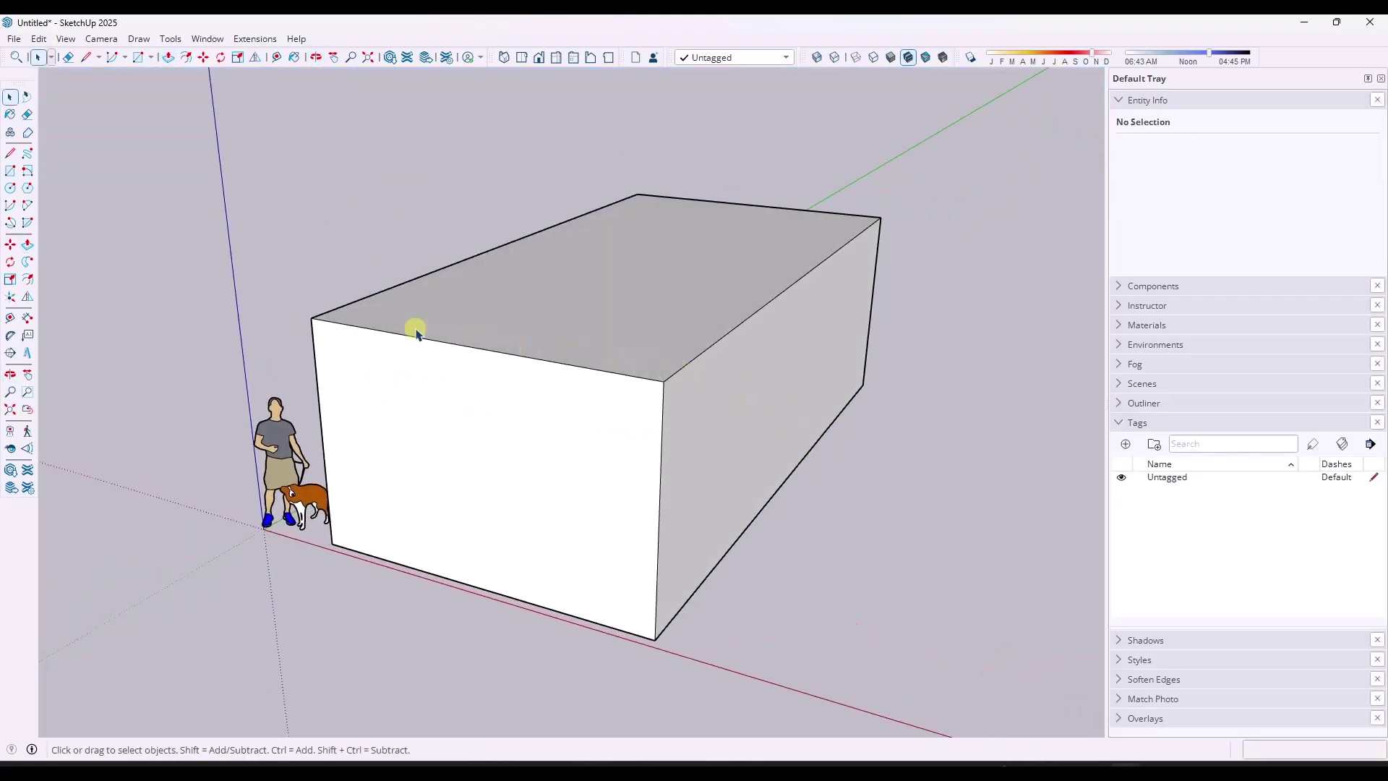
key("l")
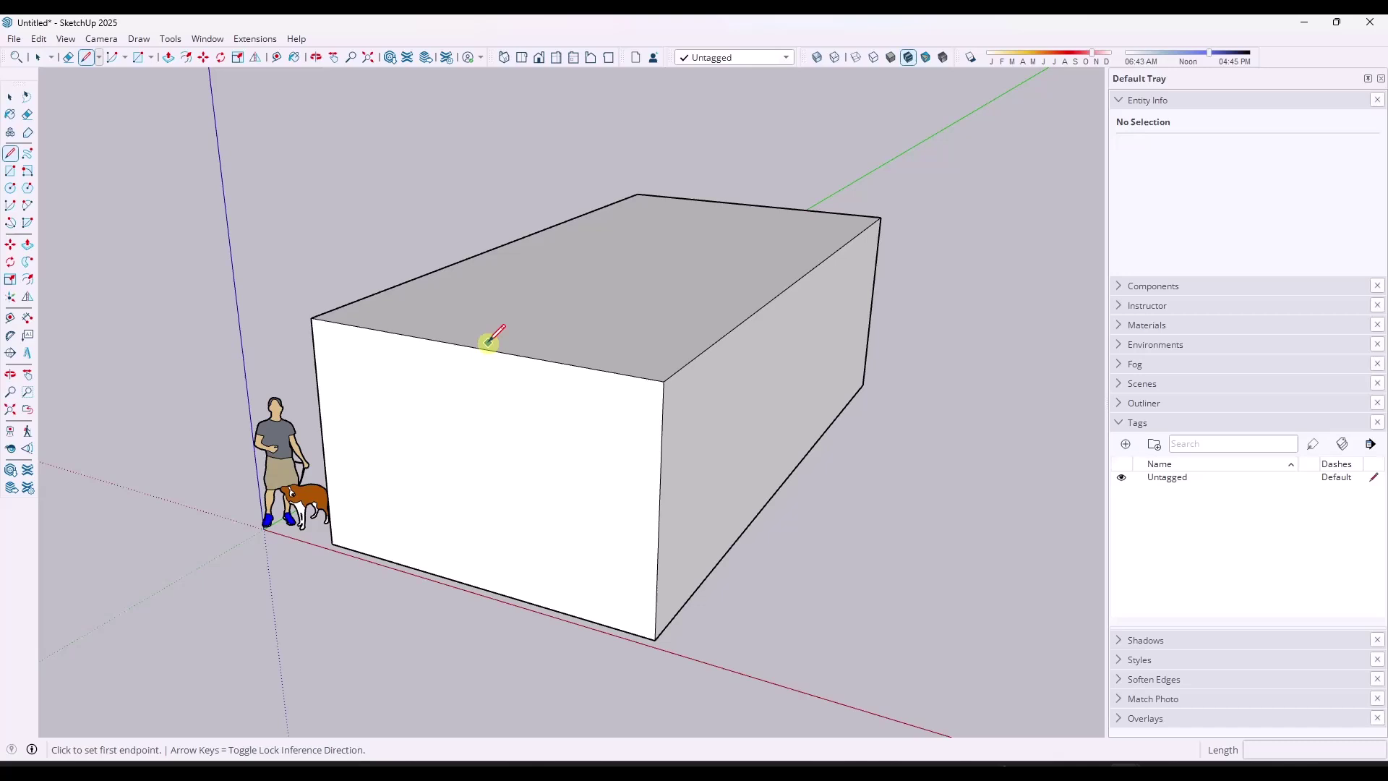
left_click(474, 346)
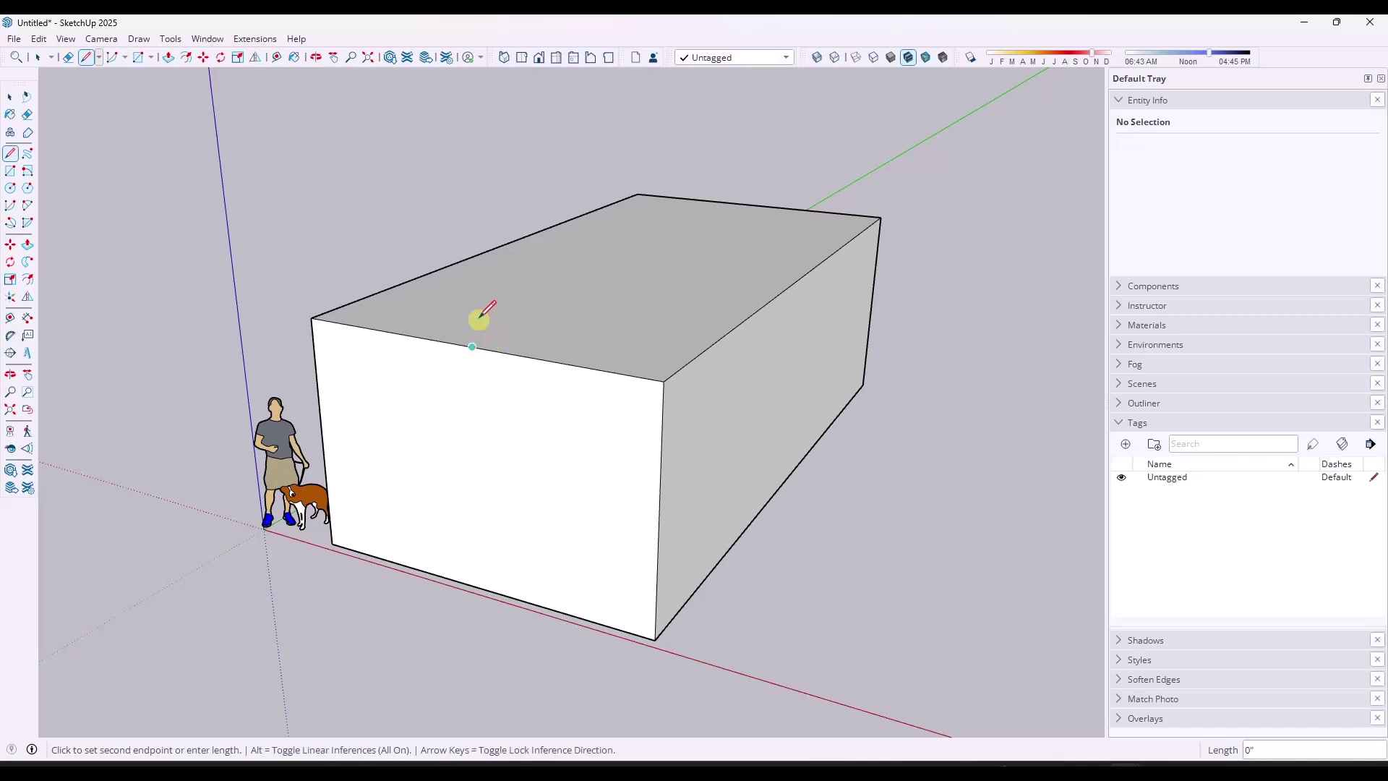
left_click(466, 178)
left_click(661, 378)
left_click(466, 178)
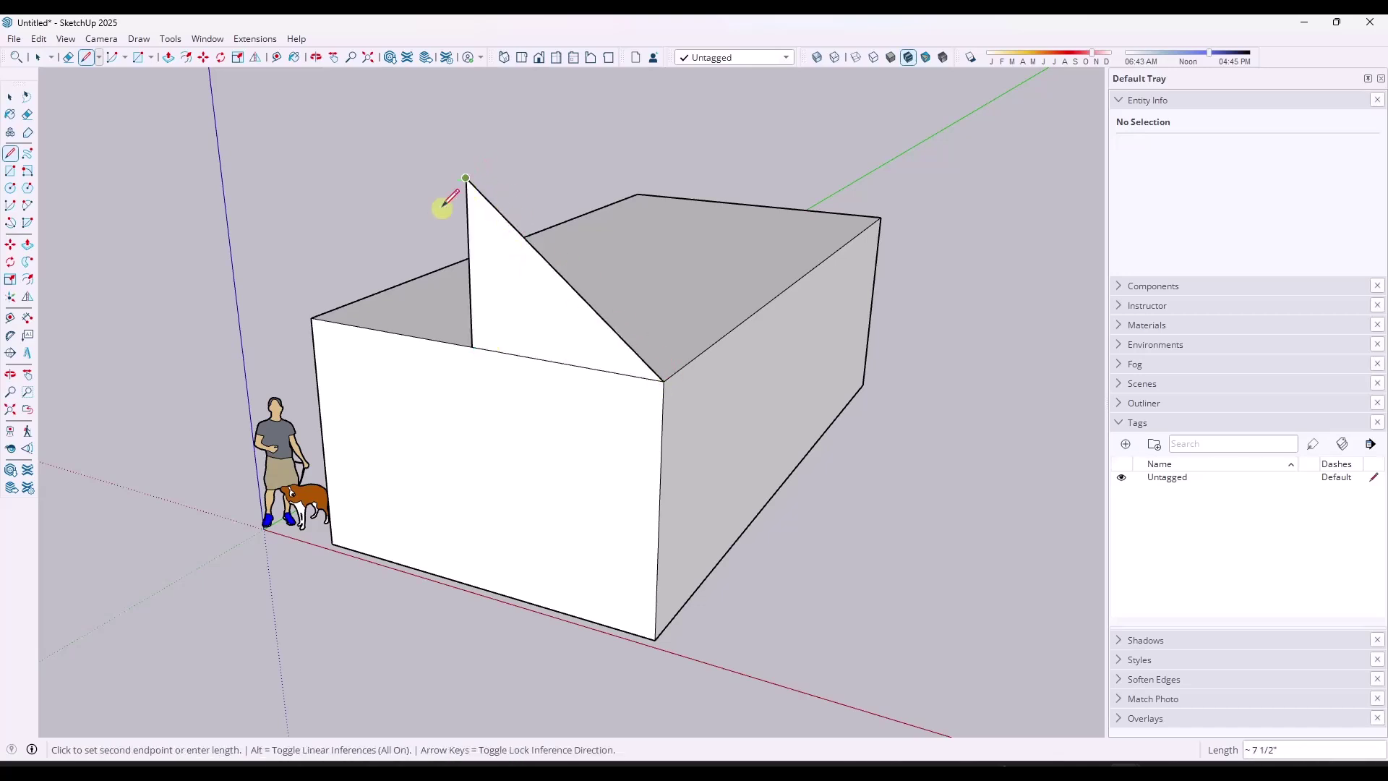
left_click(311, 318)
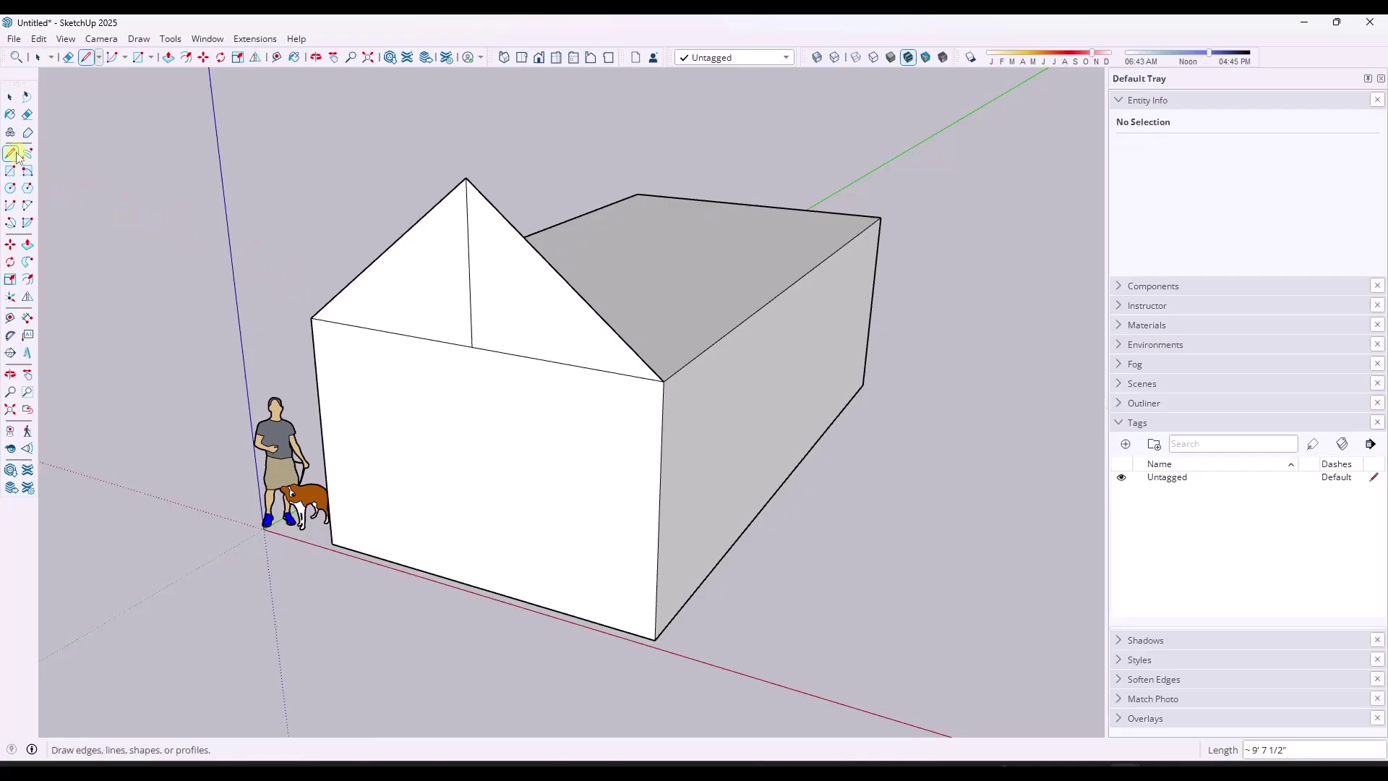
left_click(27, 114)
left_click(466, 261)
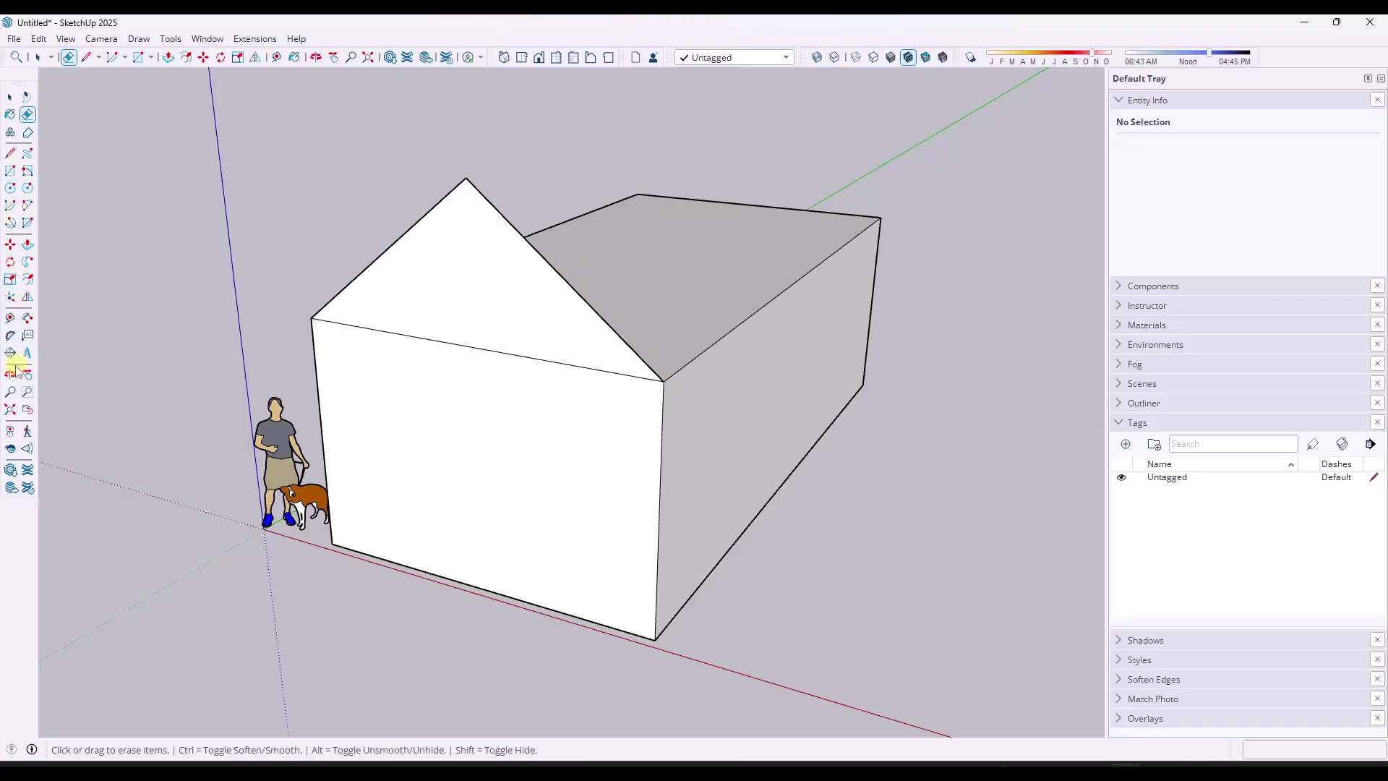
- Push the gable back 30 feet along the box to form the roof
left_click(29, 246)
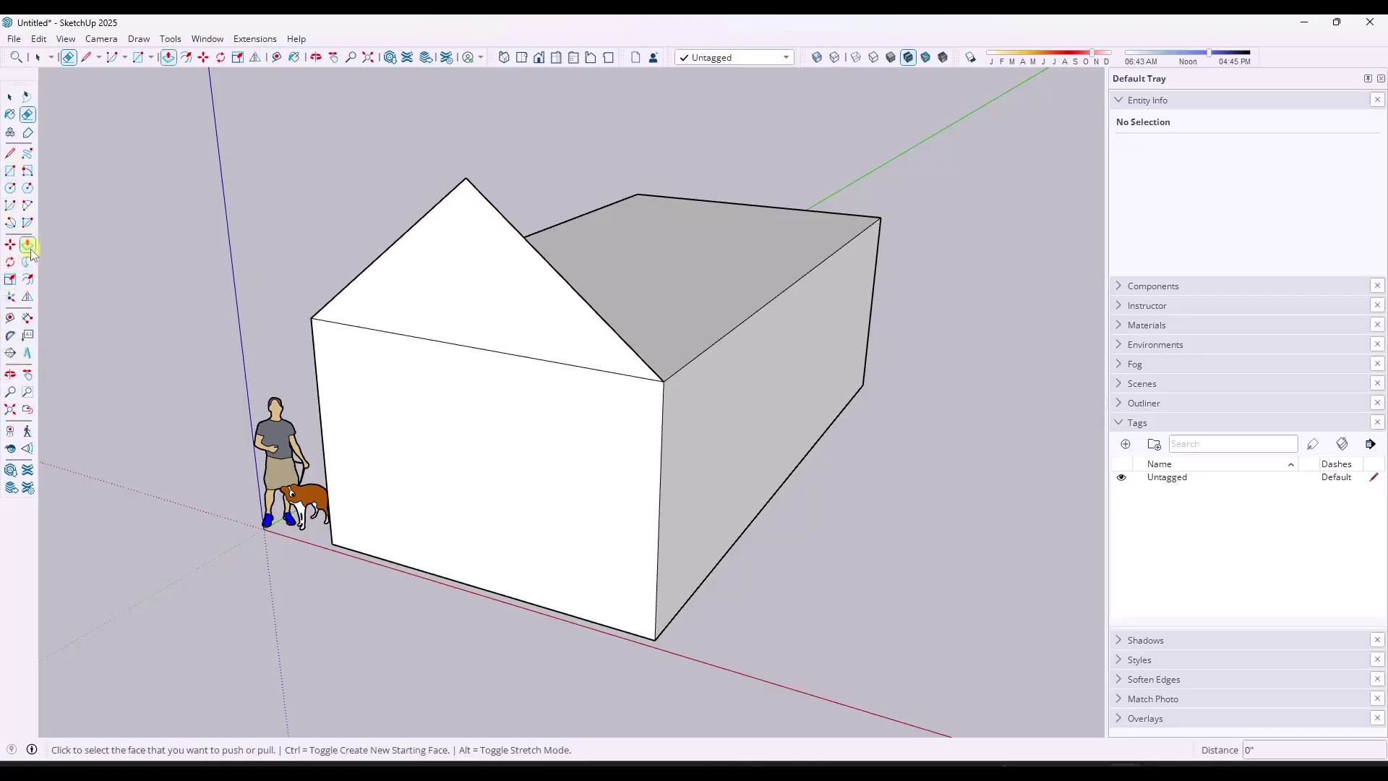
left_click(584, 346)
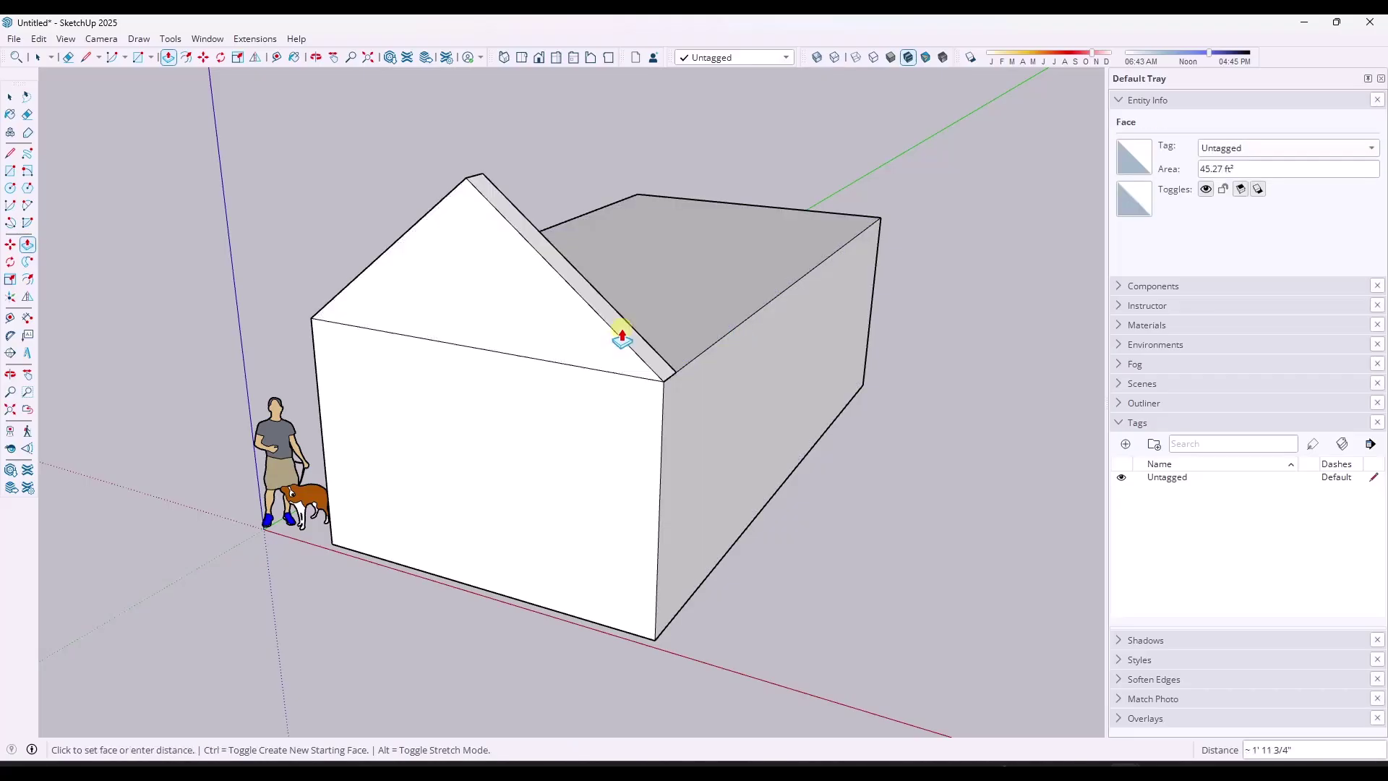
left_click(879, 230)
scroll(527, 412, "down", 5)
key("space")
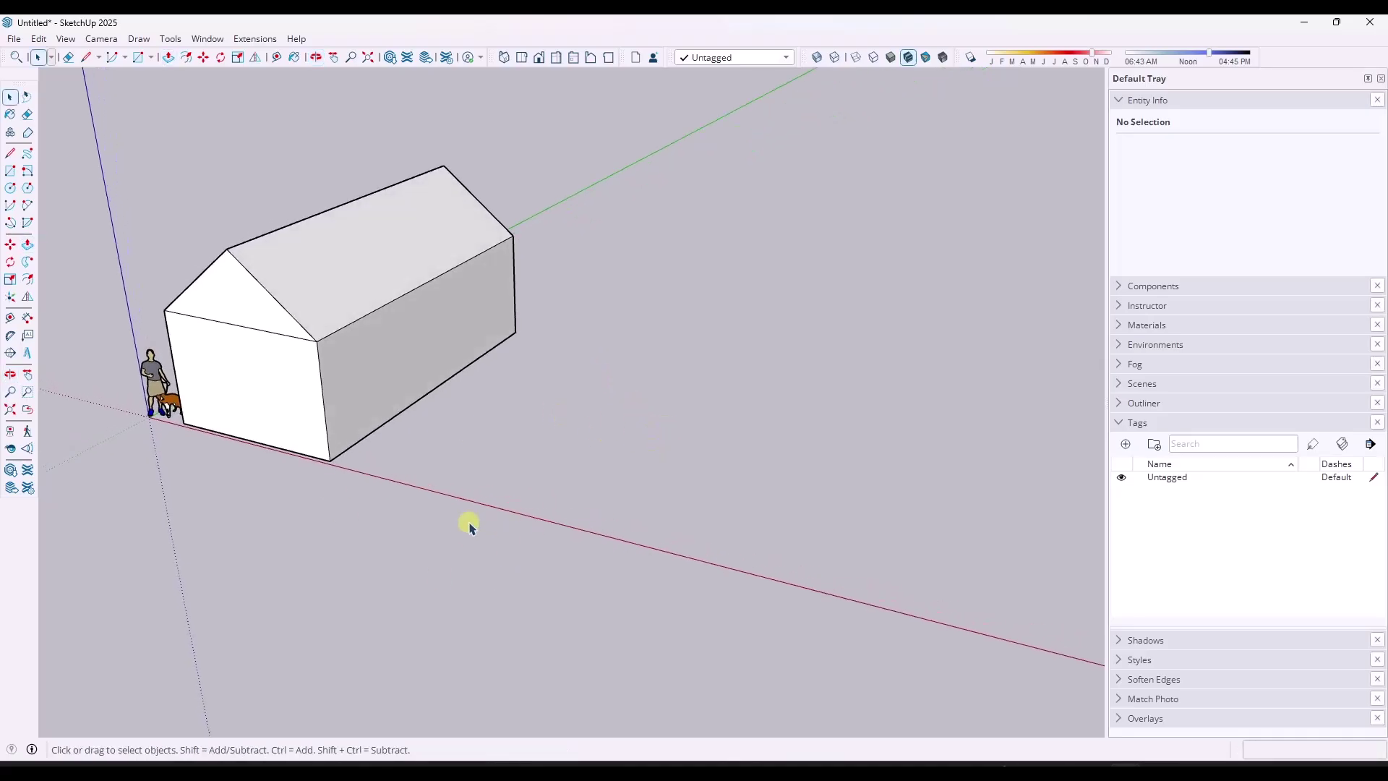
- Draw a rectangle beside the house and raise it to the house's eave height
key("l")
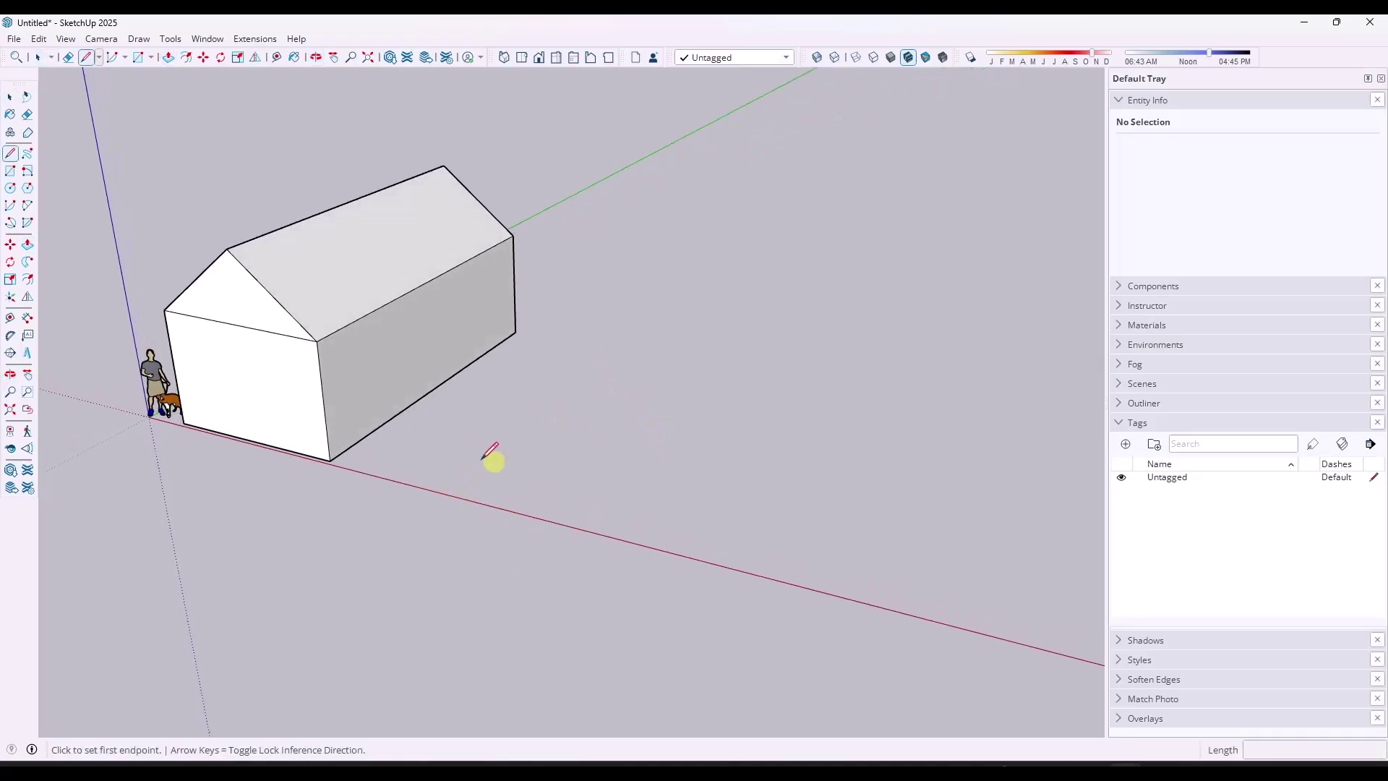
key("space")
key("l")
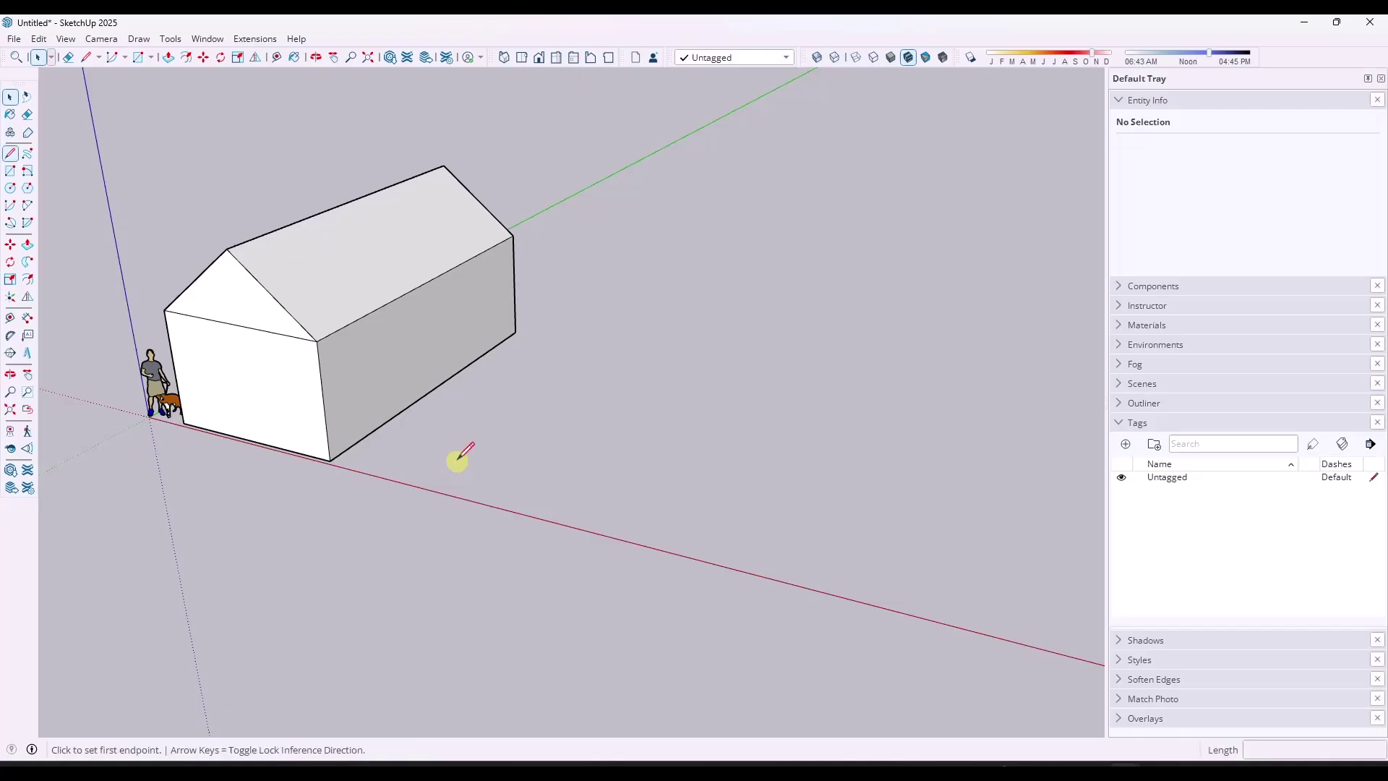
key("r")
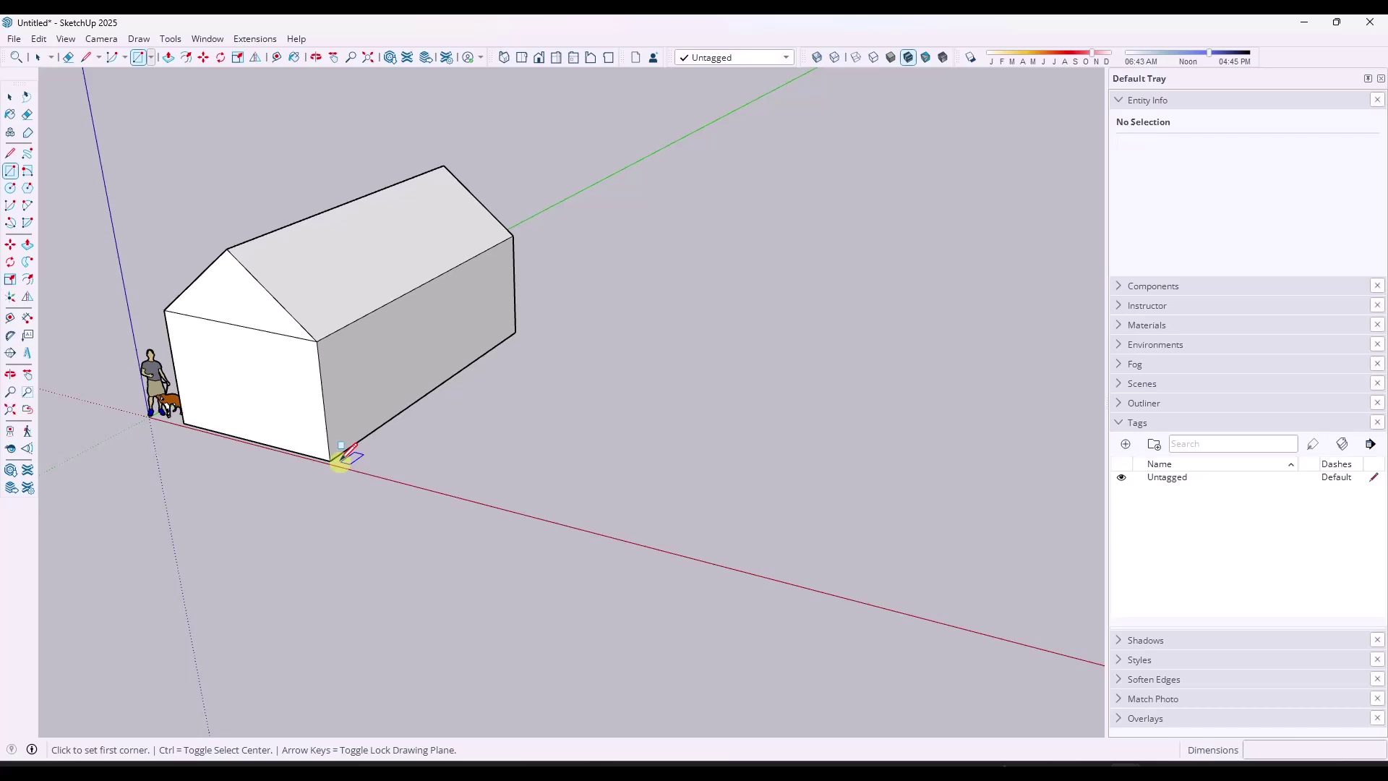
left_click(459, 494)
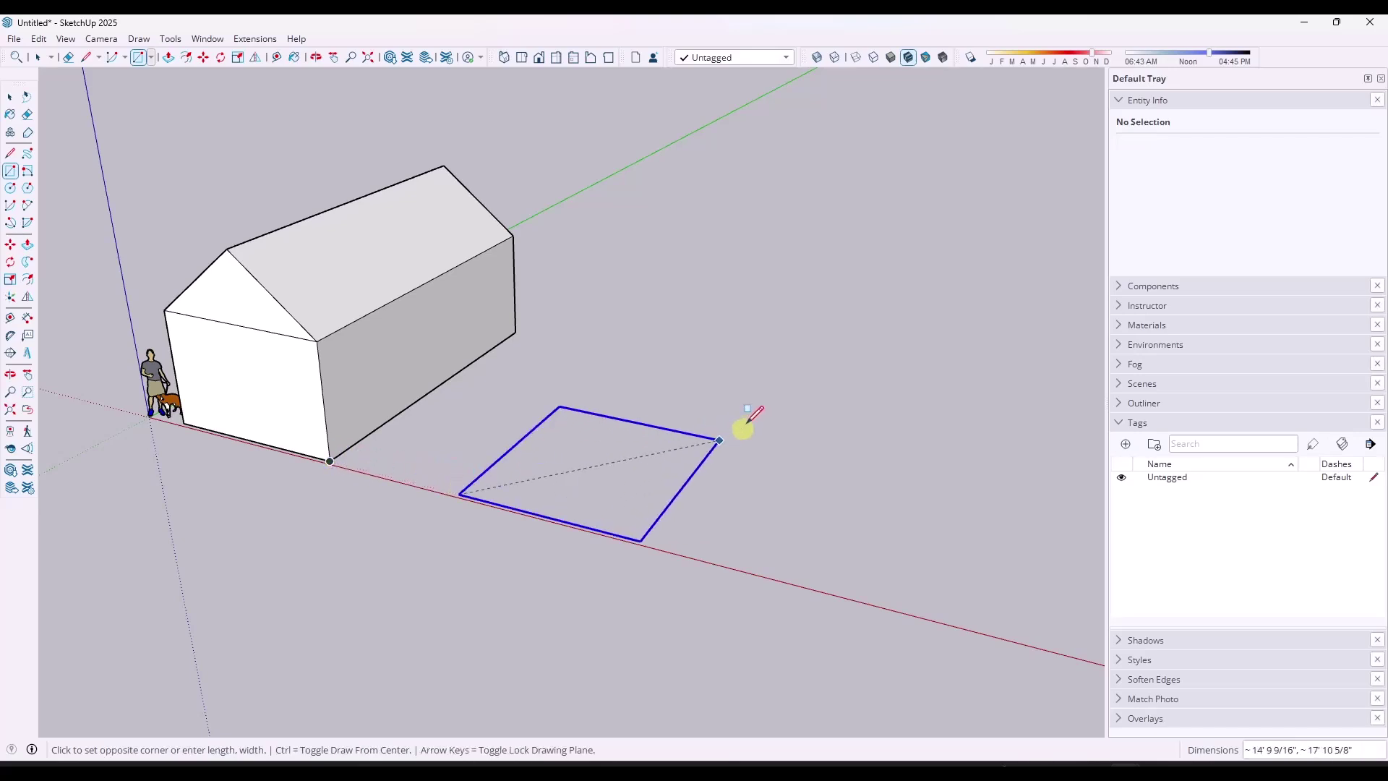
left_click(803, 373)
key("p")
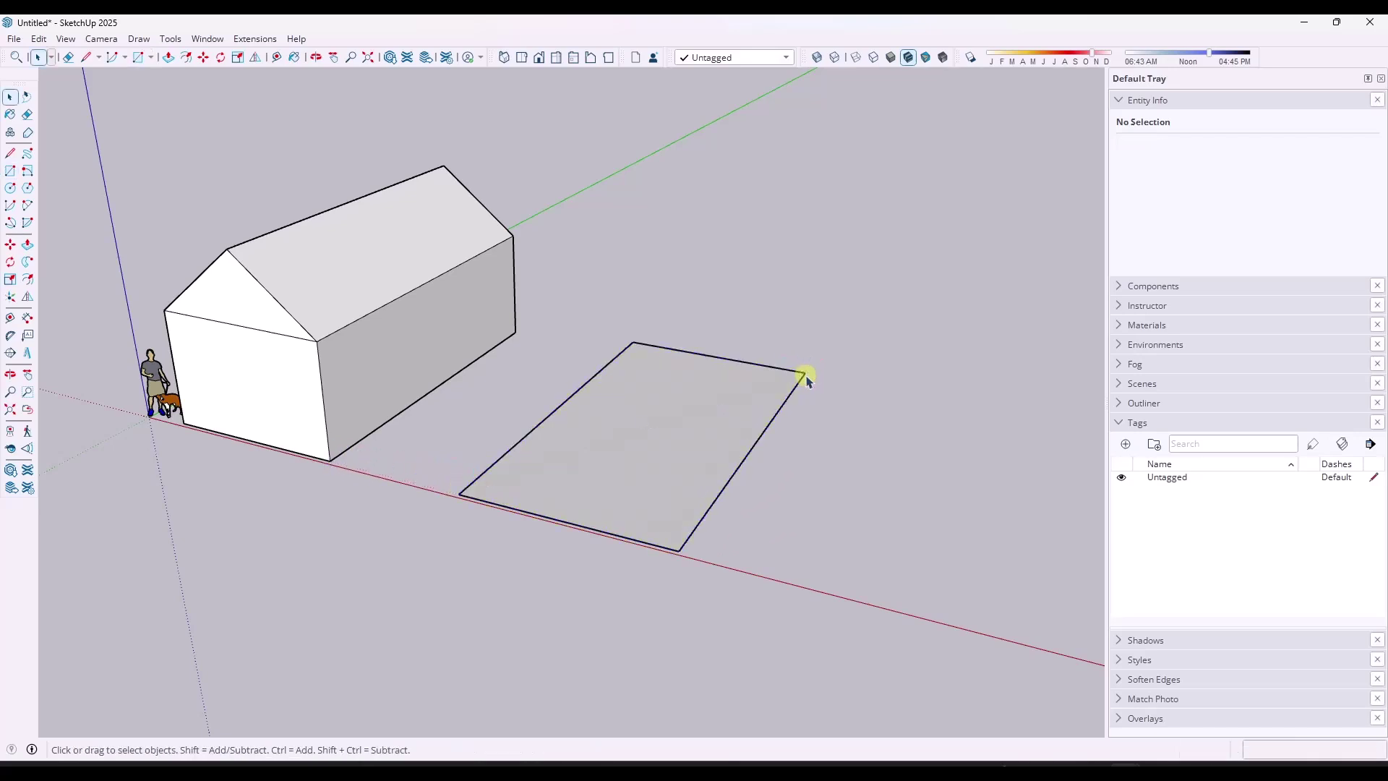
left_click(678, 442)
left_click(316, 343)
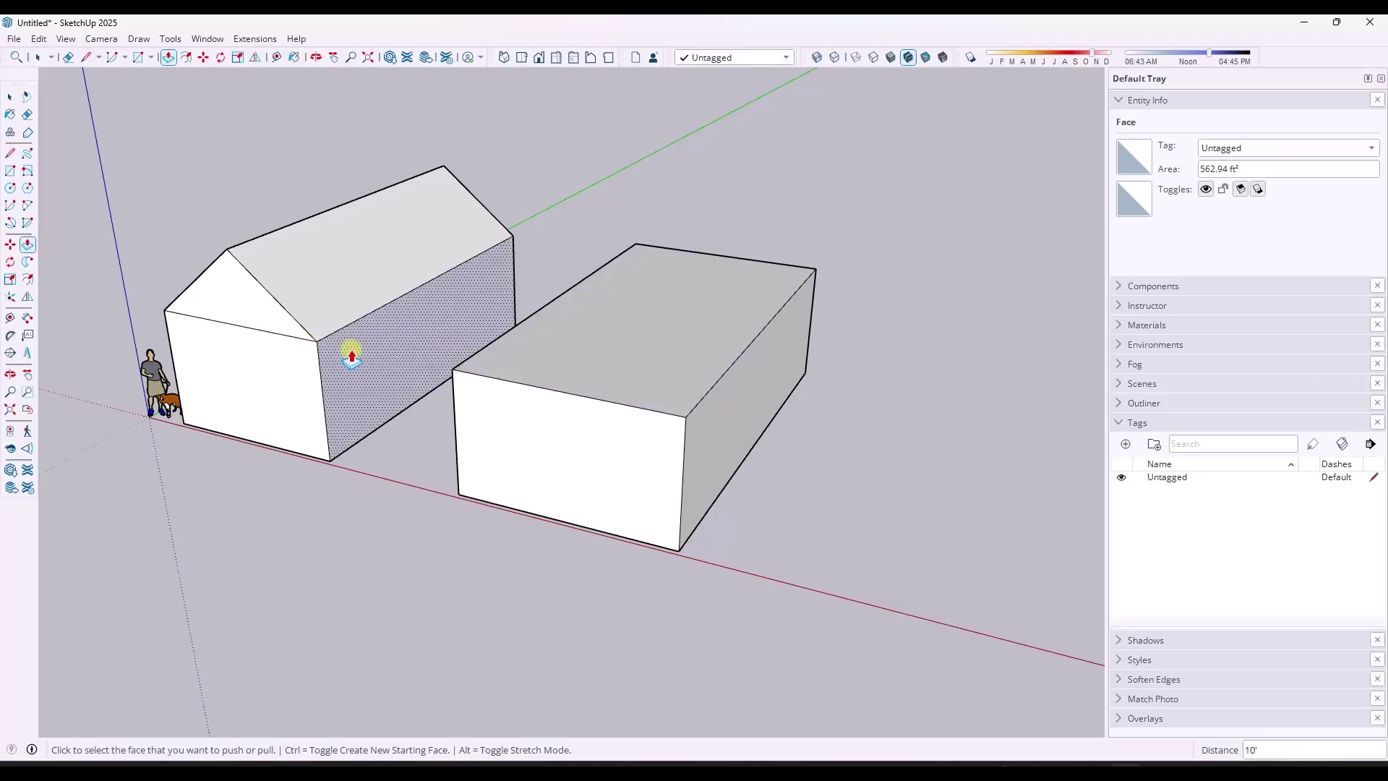
- Draw a gable triangle on the new box's front, erase its divider, and start pushing it back
key("l")
left_click(563, 391)
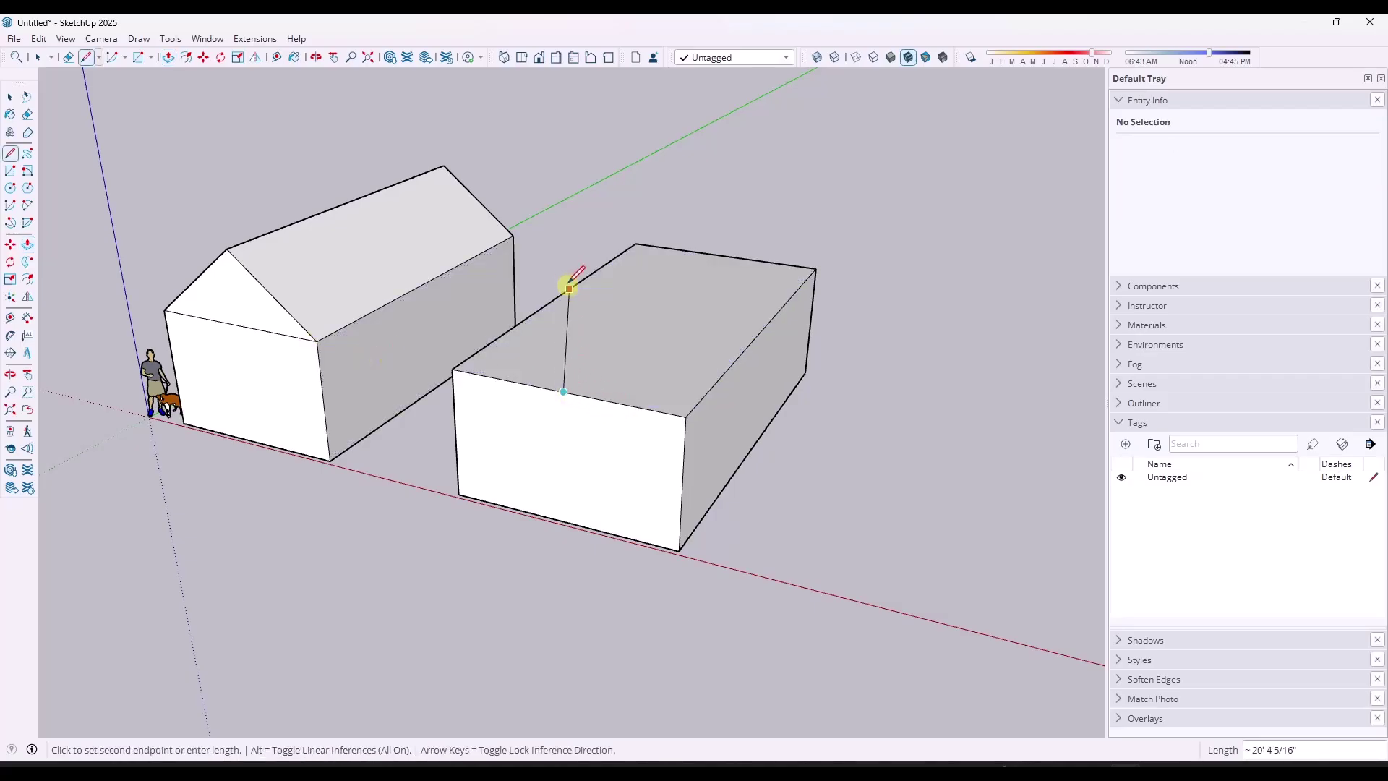
left_click(563, 307)
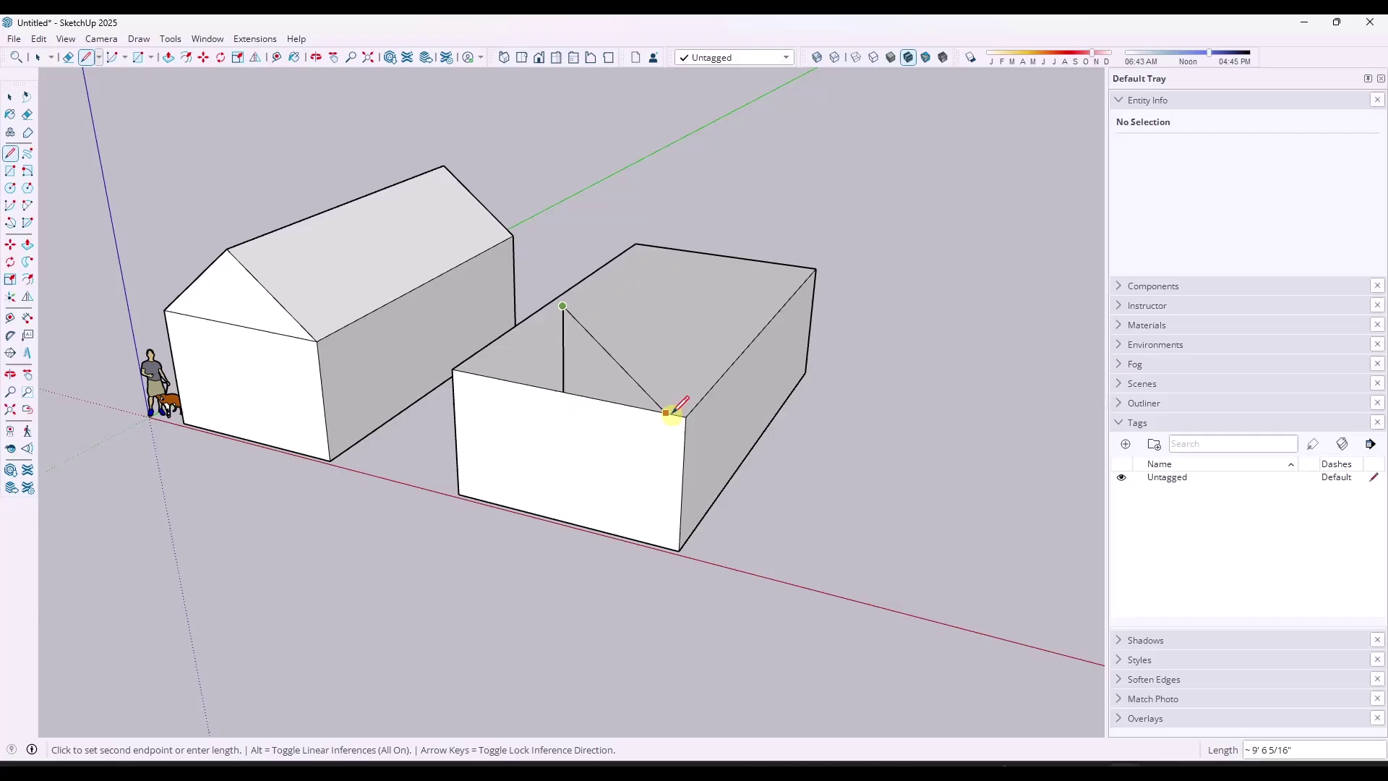
left_click(684, 416)
left_click(564, 307)
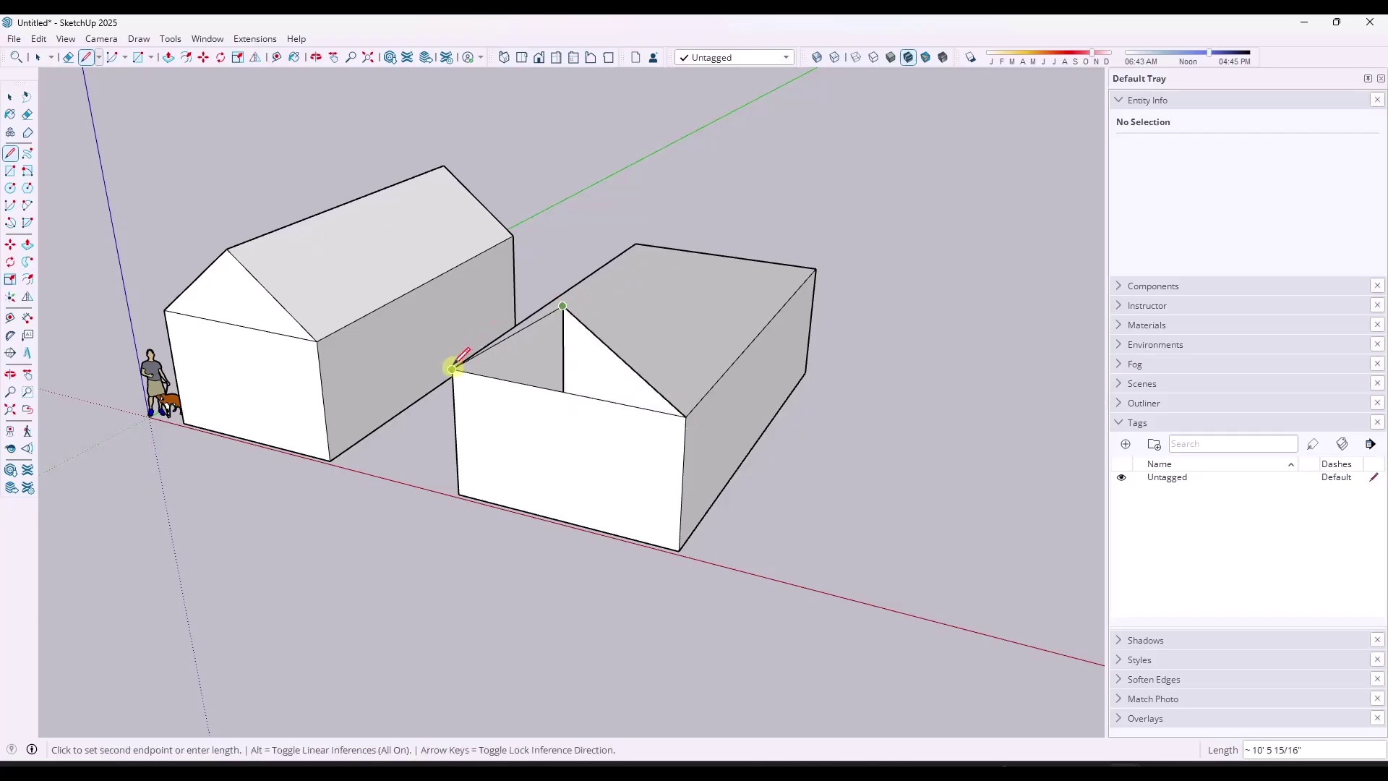
left_click(454, 369)
key("e")
left_click(564, 349)
key("space")
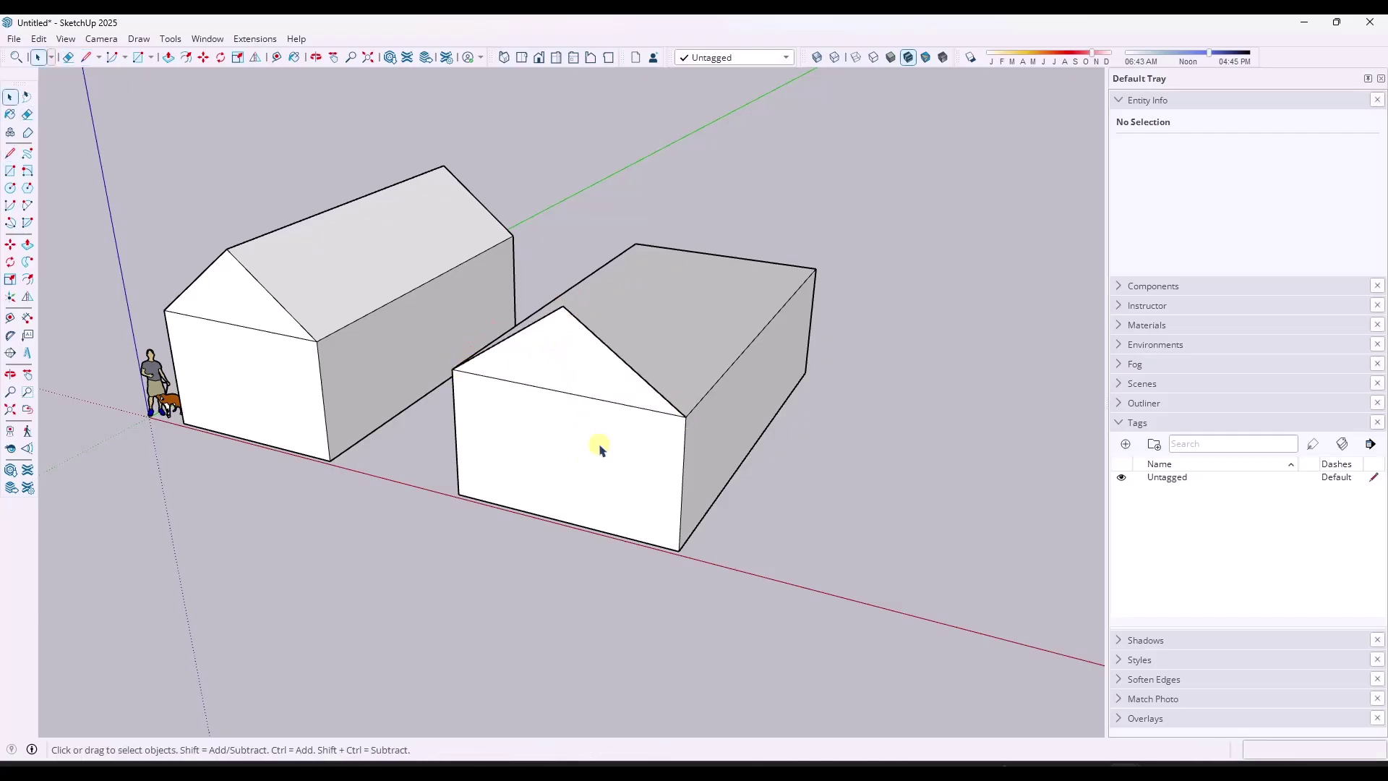
key("p")
left_click(624, 394)
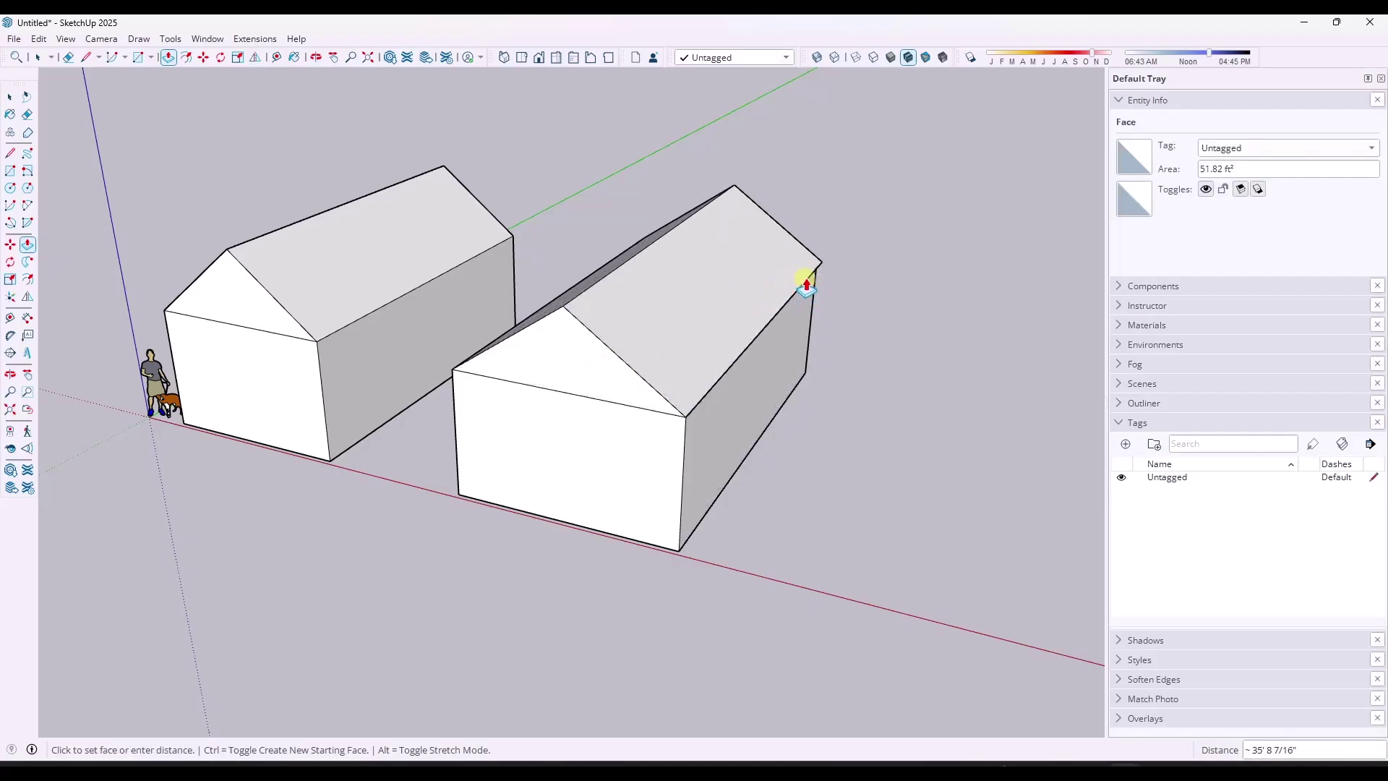
- Finish the roof extrusion to the back corner and offset both gable roof edges 6 inches
left_click(813, 272)
key("space")
left_click(602, 344)
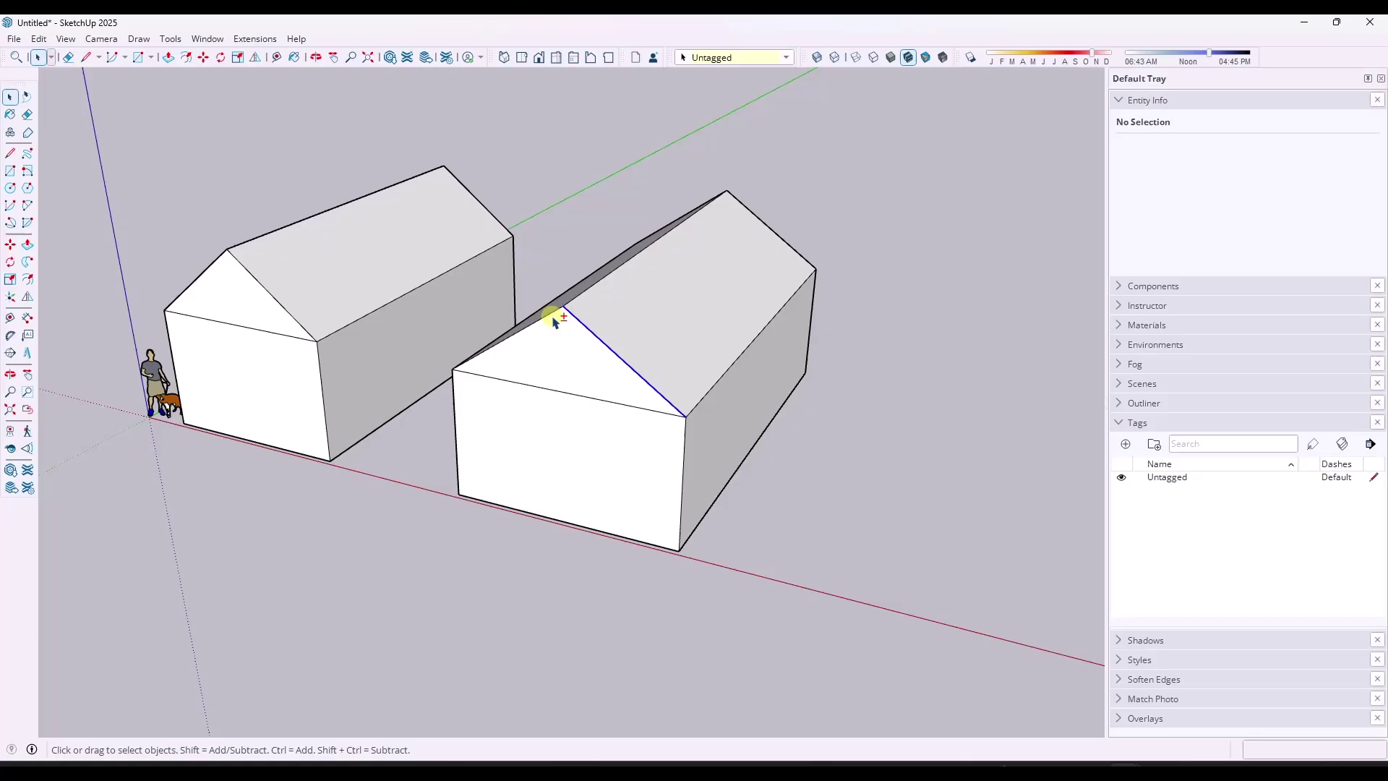
left_click(552, 314, "shift")
key("f")
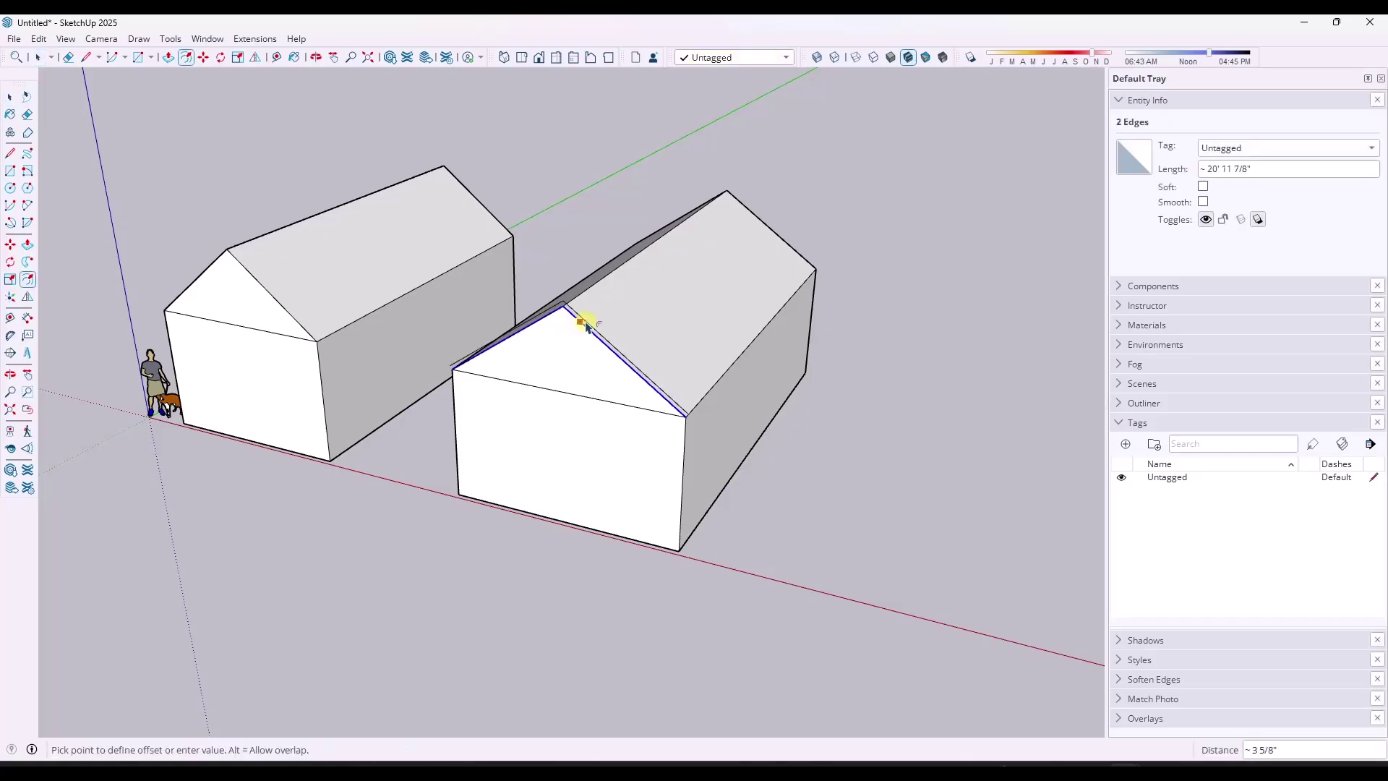
type("6")
key("Return")
key("space")
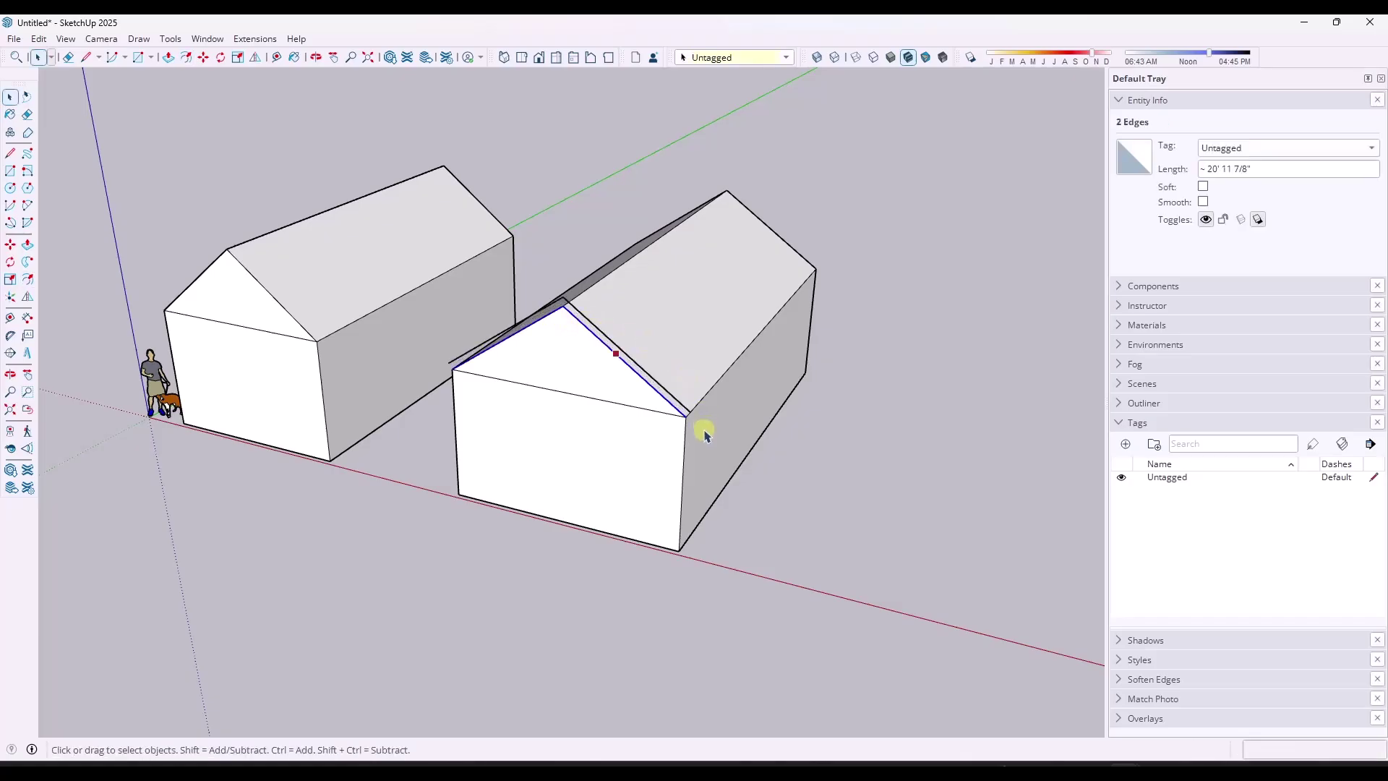
- Draw 12-inch extension lines from the right eave corner and the offset edge's end
key("l")
scroll(701, 427, "up", 3)
left_click(684, 399)
type("12")
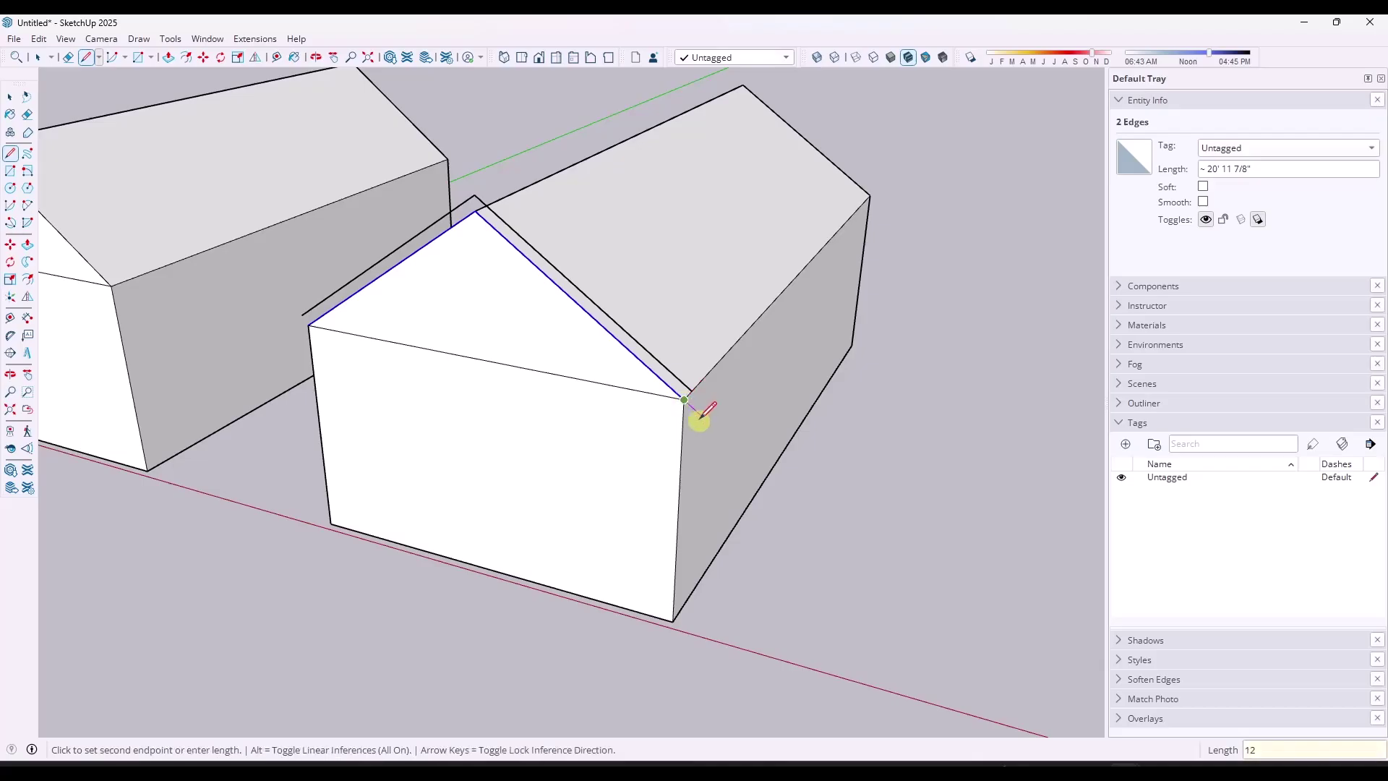
key("Return")
key("space")
key("l")
left_click(693, 391)
type("12")
key("Return")
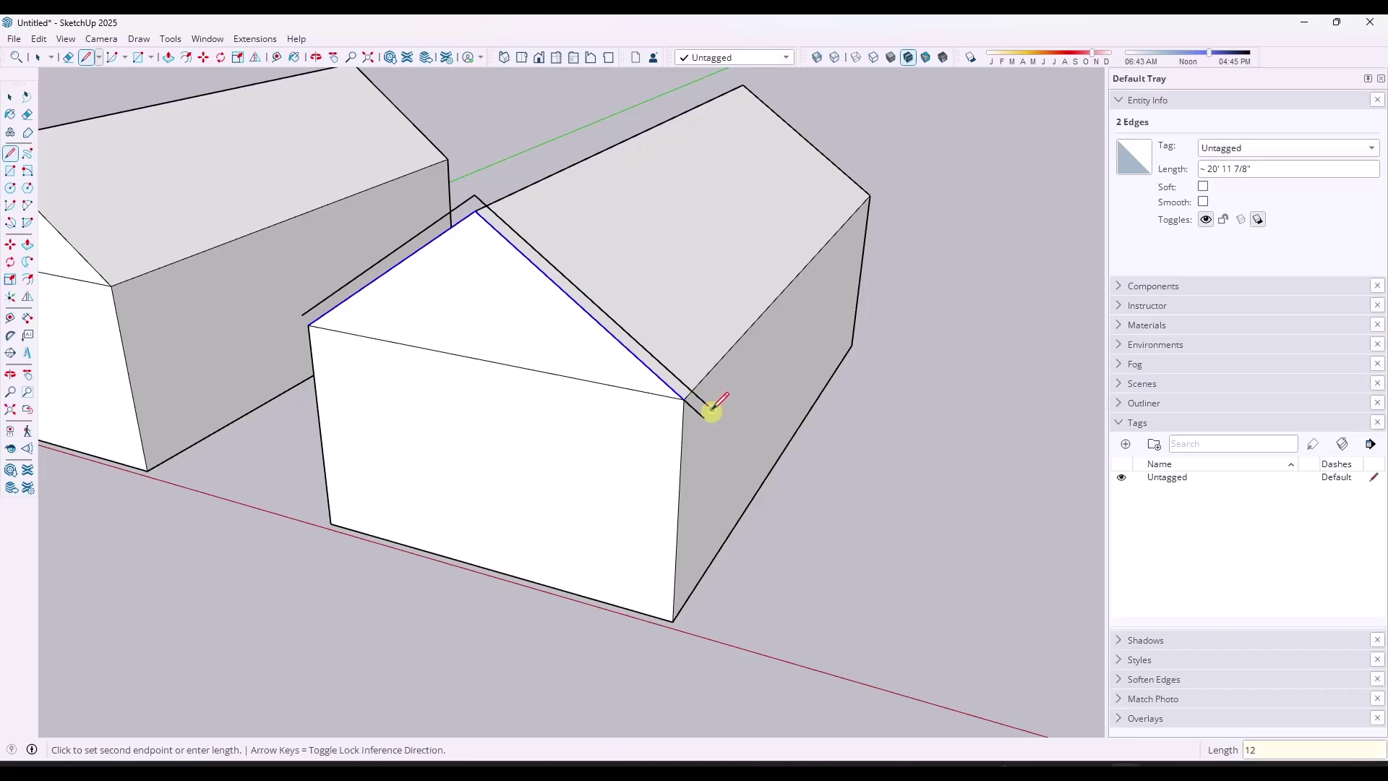
key("space")
- Draw a 12-inch line at the left roof corner and close the overhang outline into a face
key("l")
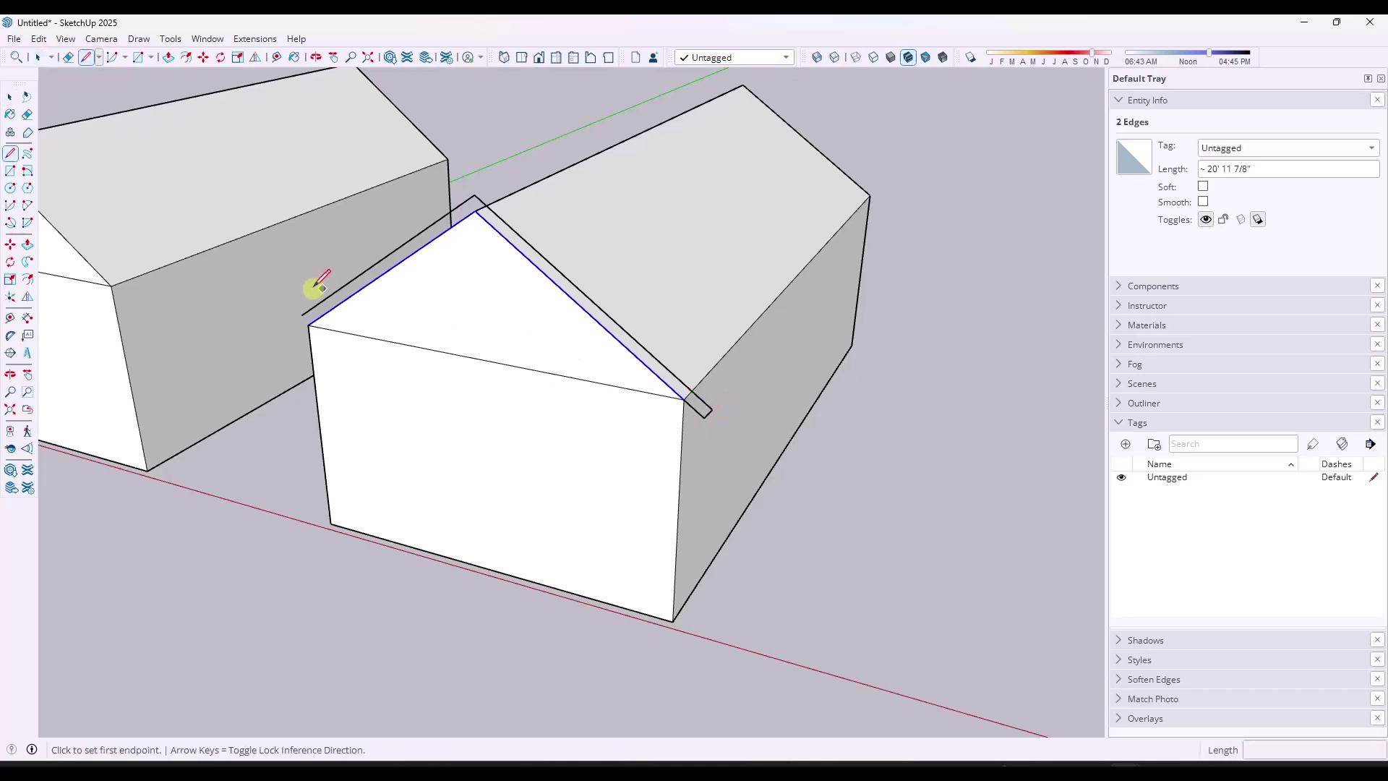
left_click(303, 313)
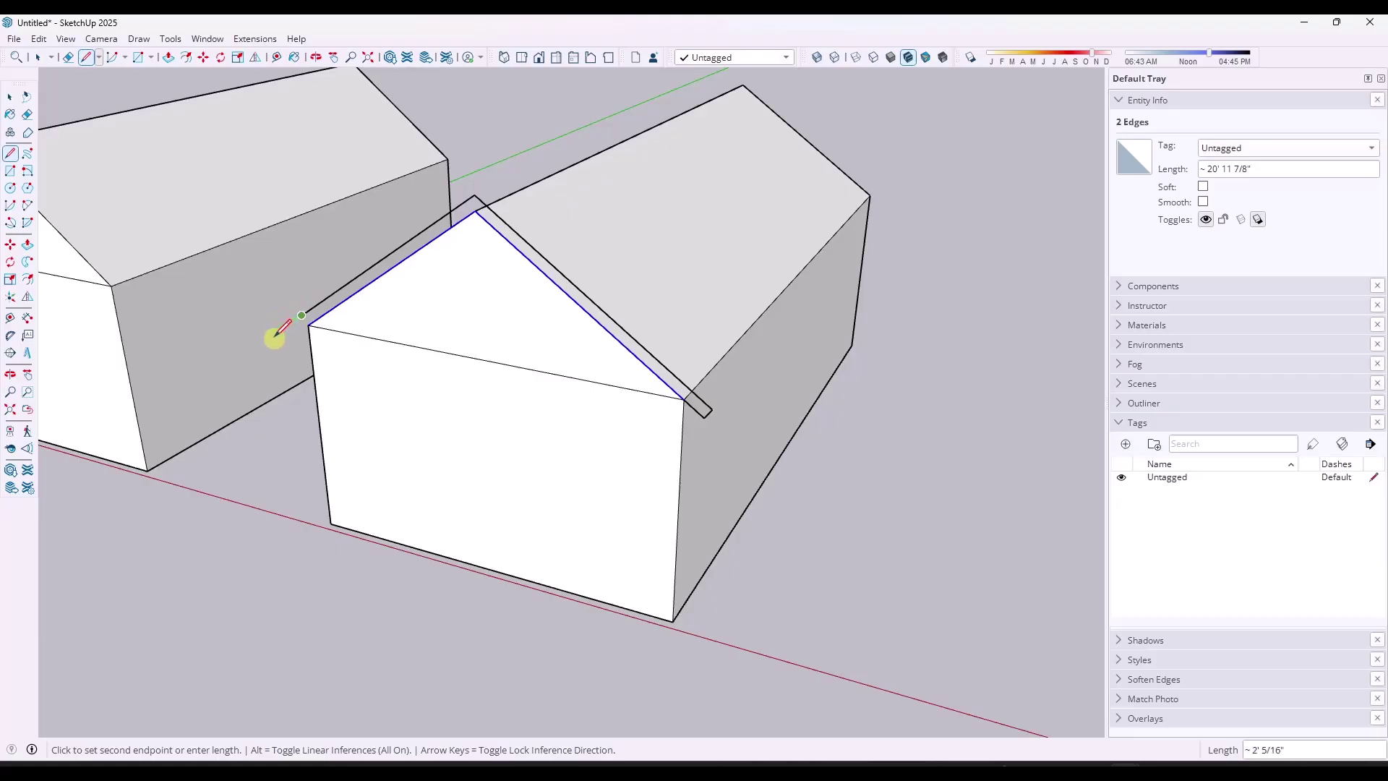
type("12")
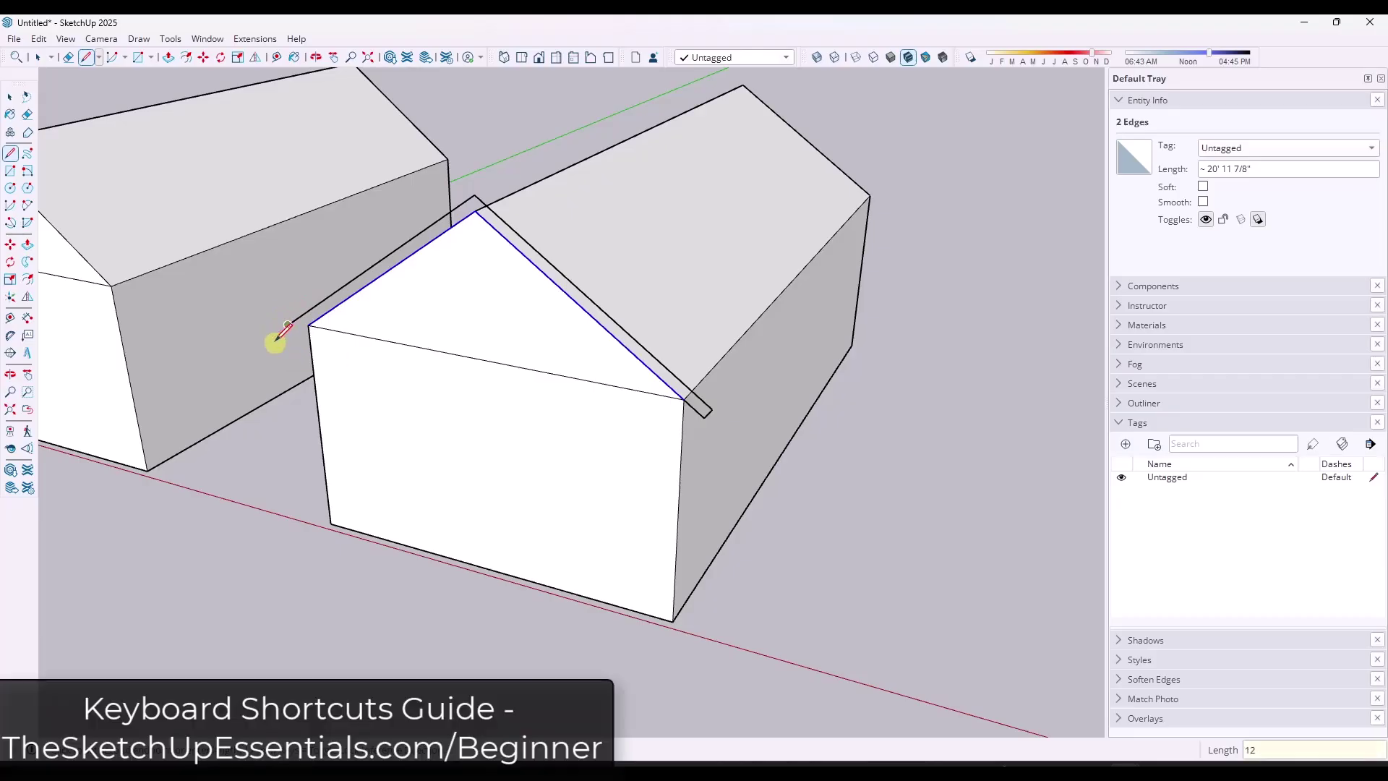
key("Return")
key("space")
key("l")
left_click(308, 325)
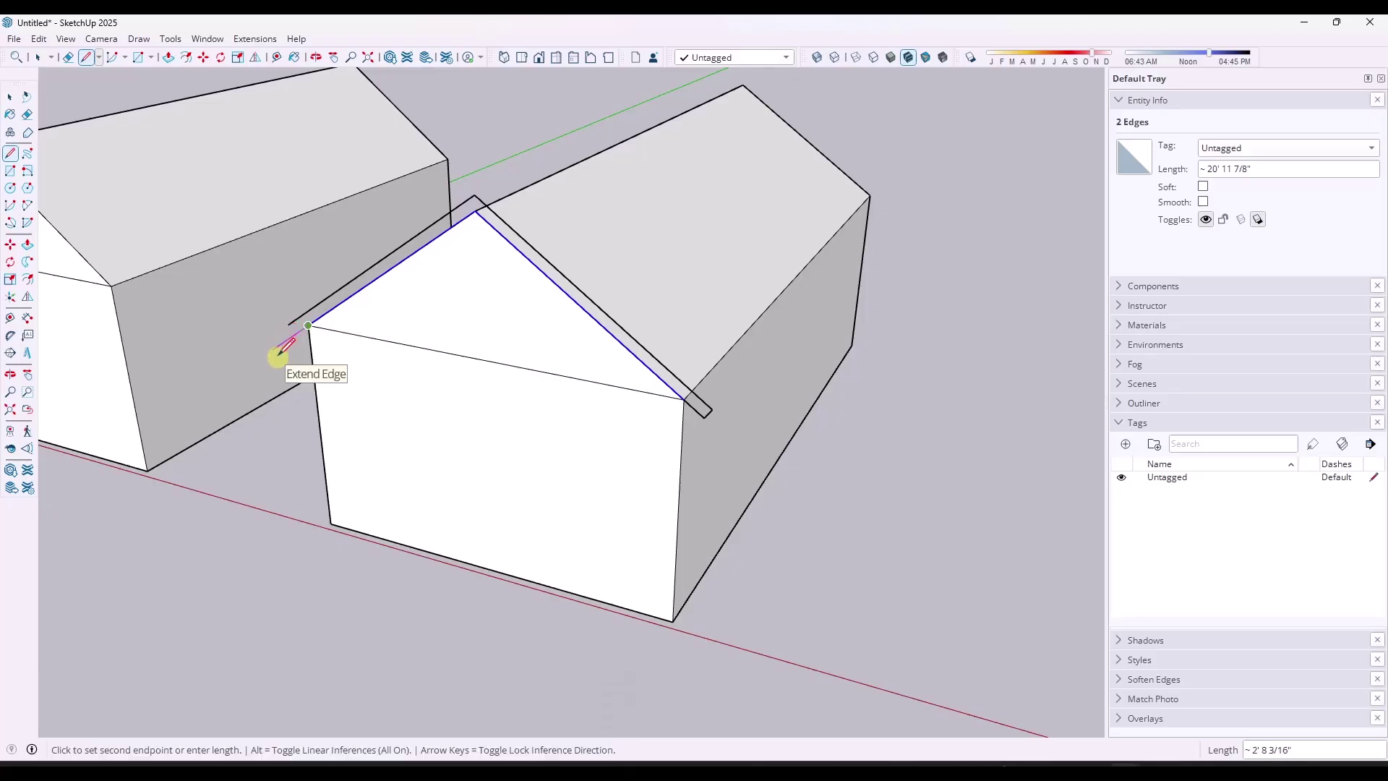
key("Escape")
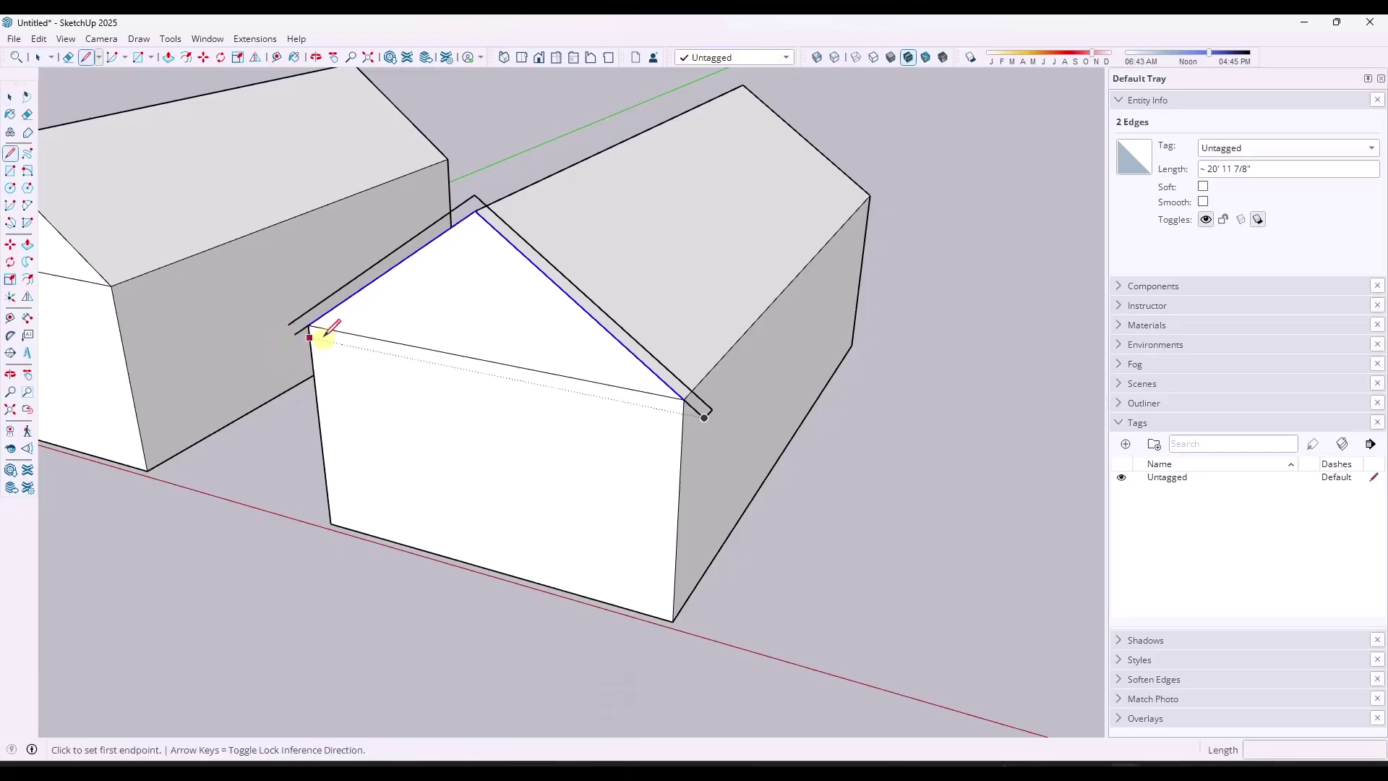
left_click(296, 332)
left_click(288, 326)
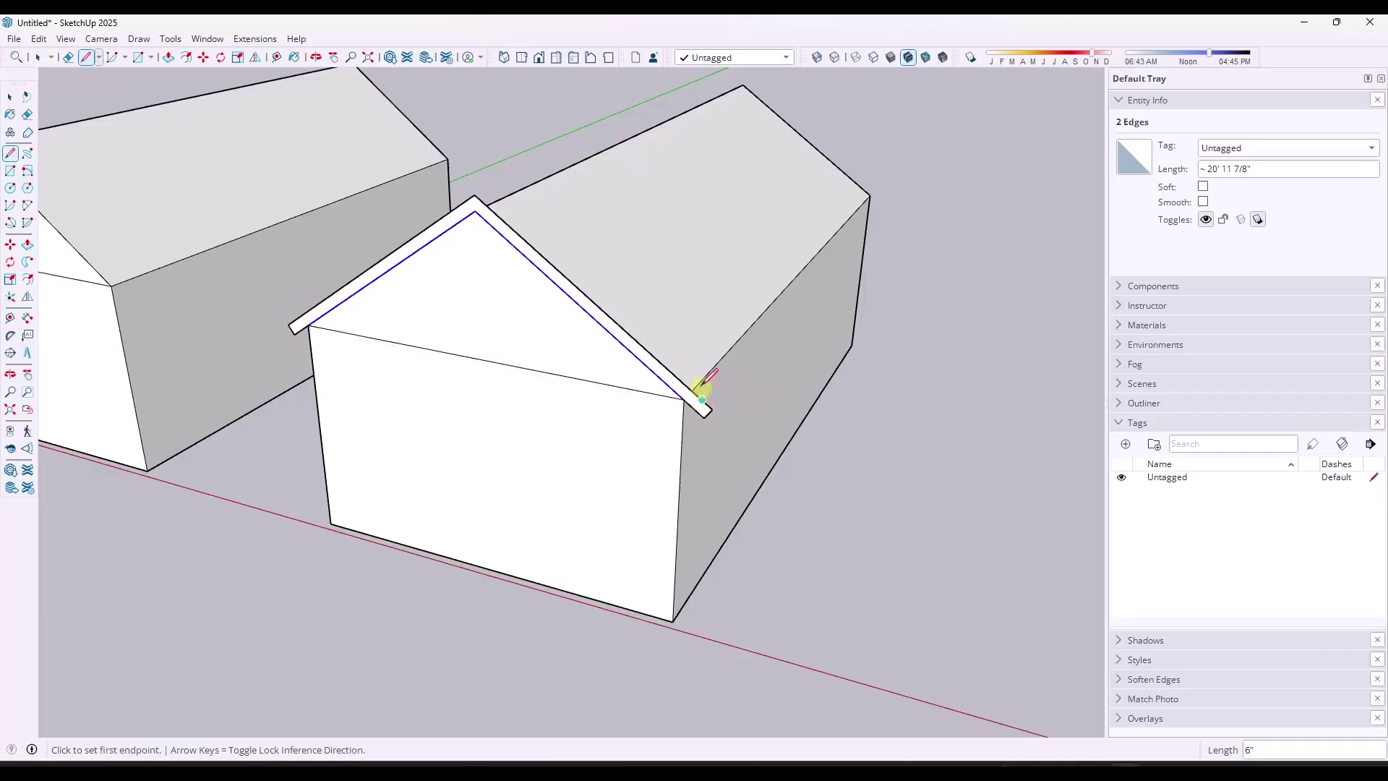
key("space")
- Push/Pull the overhang face along the roof to its far end
key("p")
left_click(665, 389)
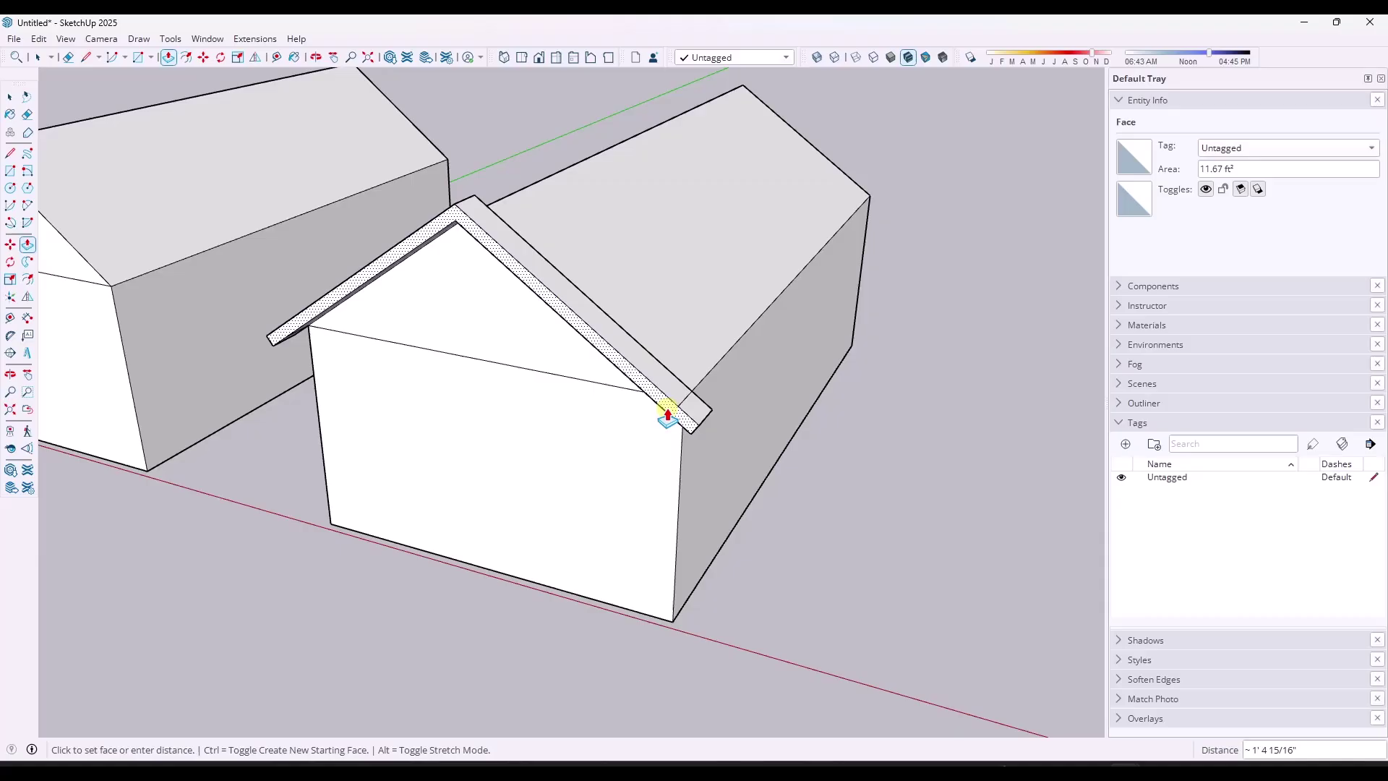
key("Return")
middle_click_drag(820, 372, 323, 341)
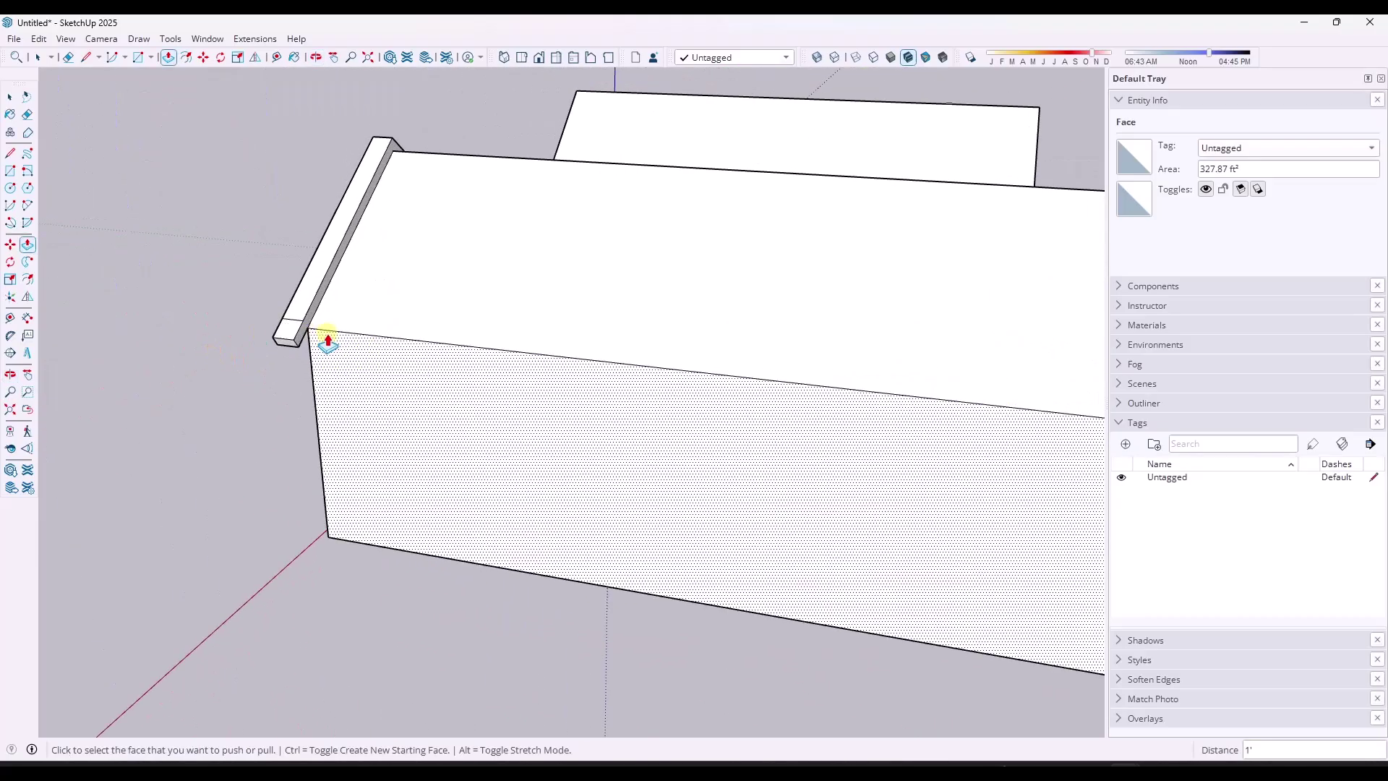
scroll(463, 358, "down", 5)
left_click(889, 443)
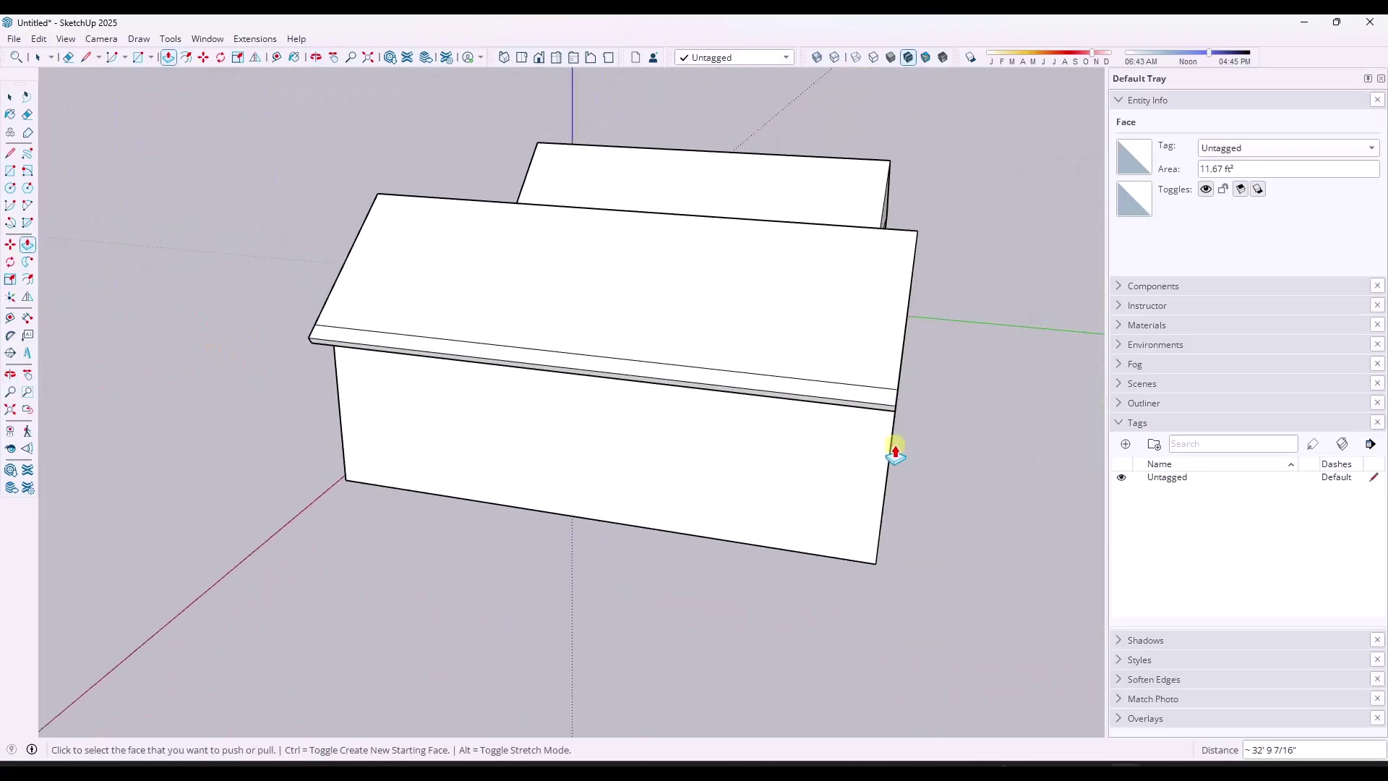
middle_click_drag(895, 443, 764, 430)
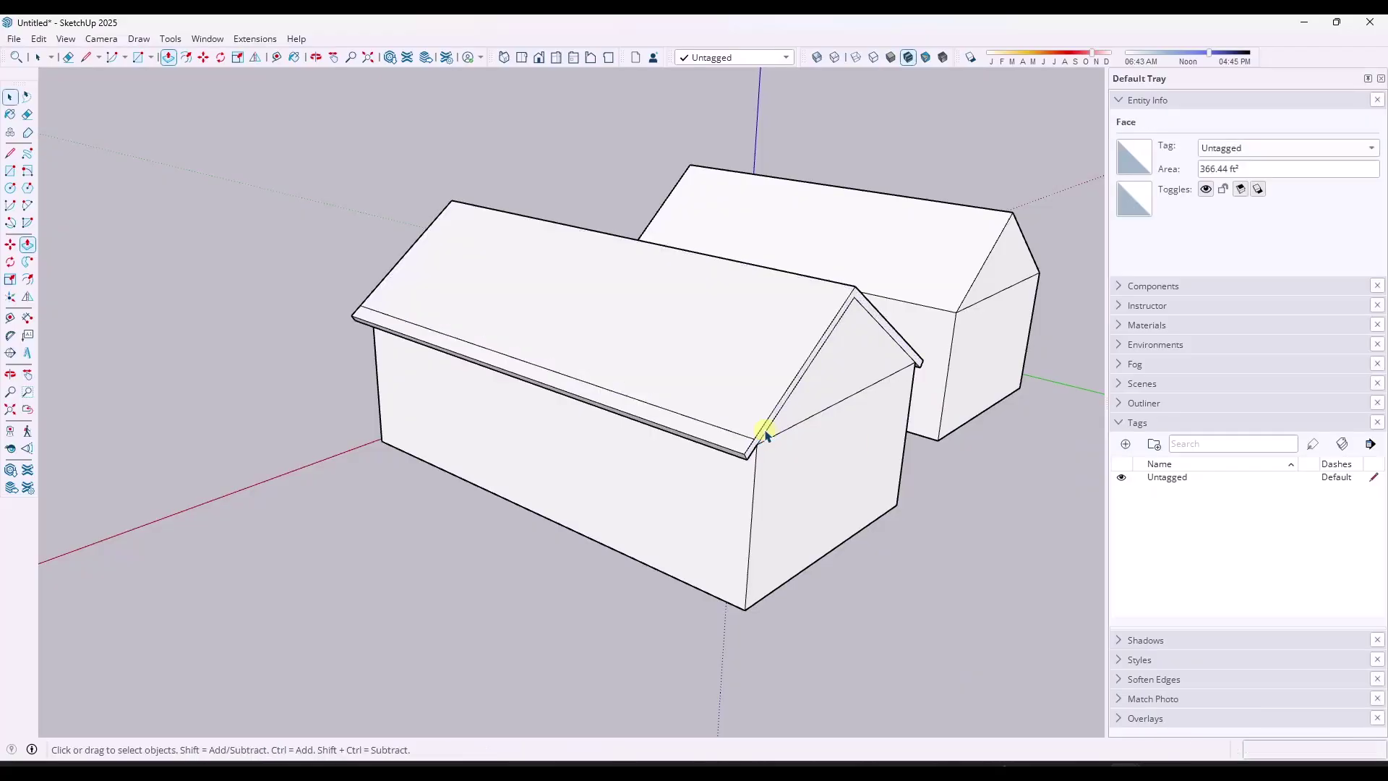
key("space")
- Extrude the gable-end overhang face 12 inches
left_click(764, 433)
key("p")
left_click(762, 443)
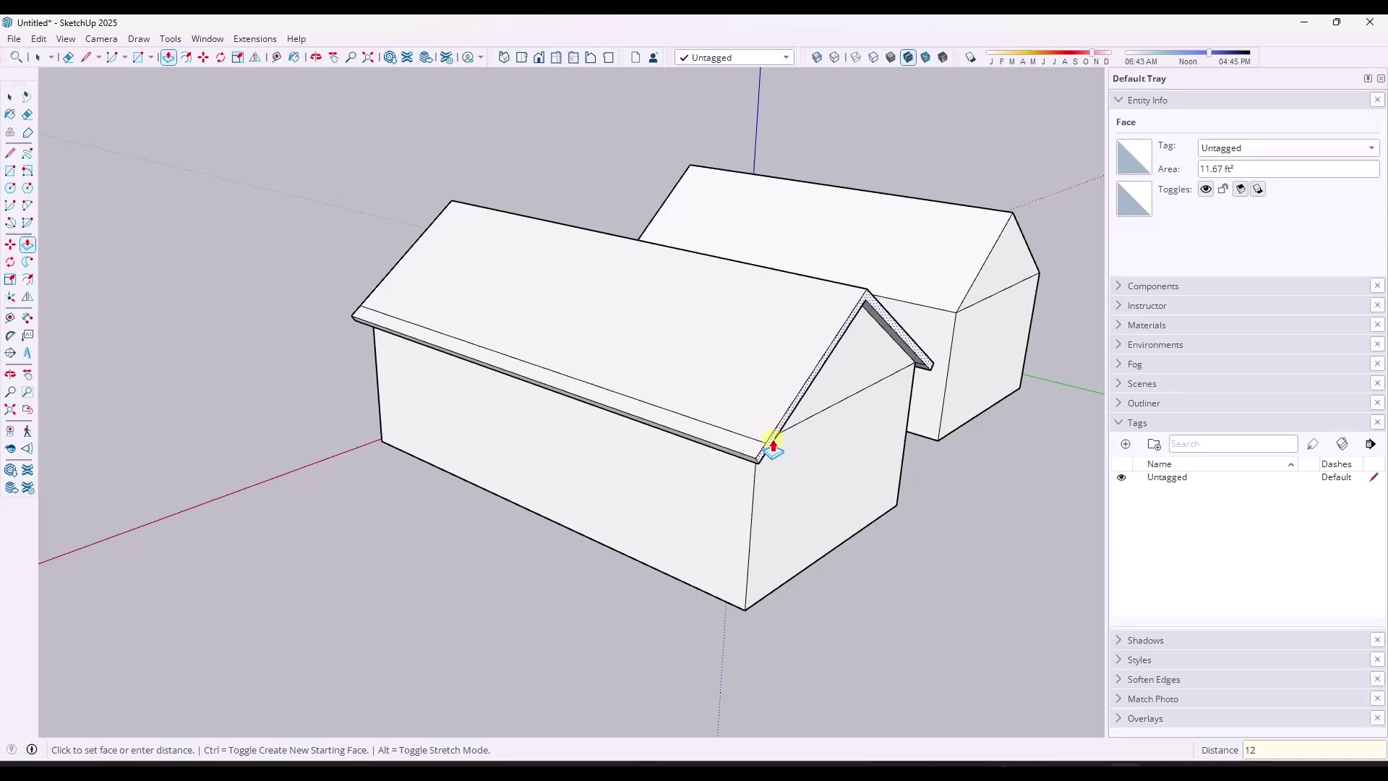
key("Return")
key("space")
middle_click_drag(749, 452, 675, 365)
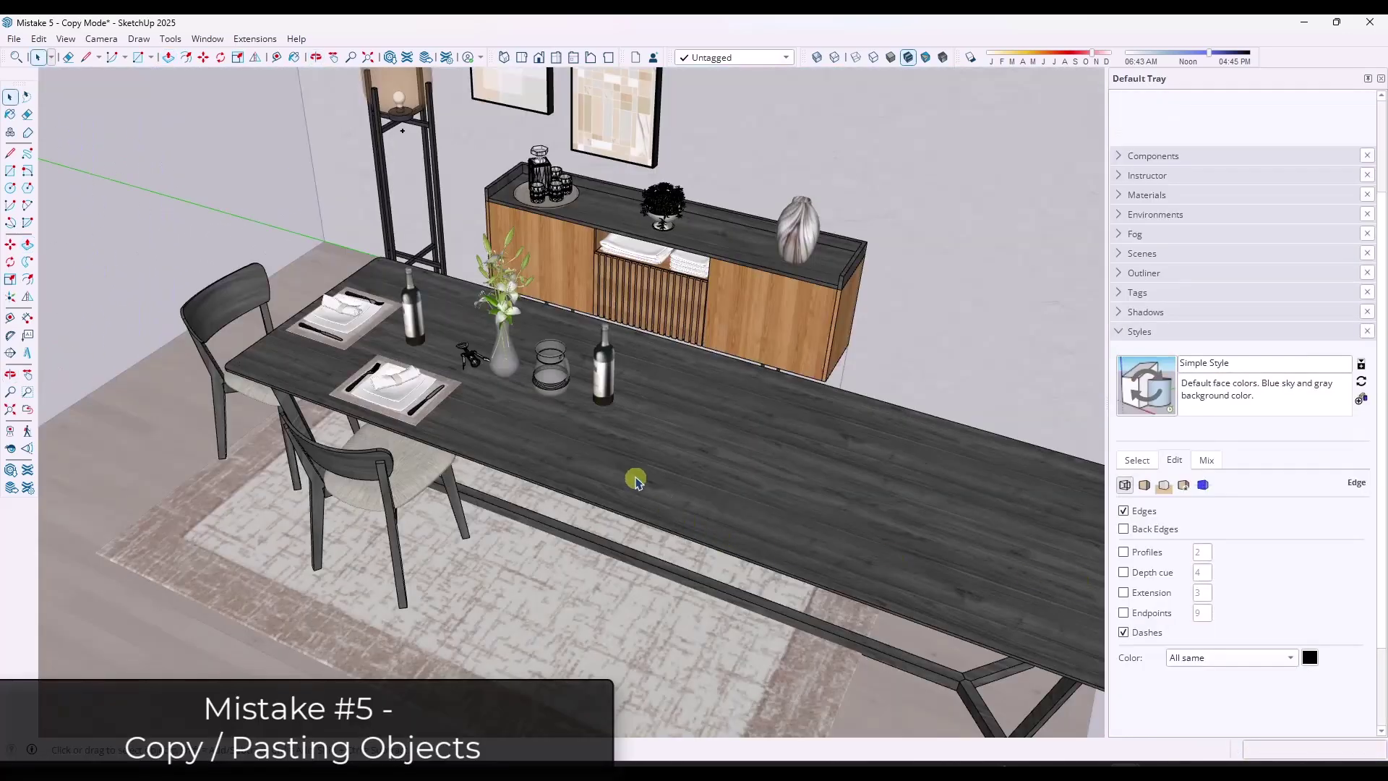
- Copy the left dining chair and paste the copy beside the table
scroll(571, 416, "down", 5)
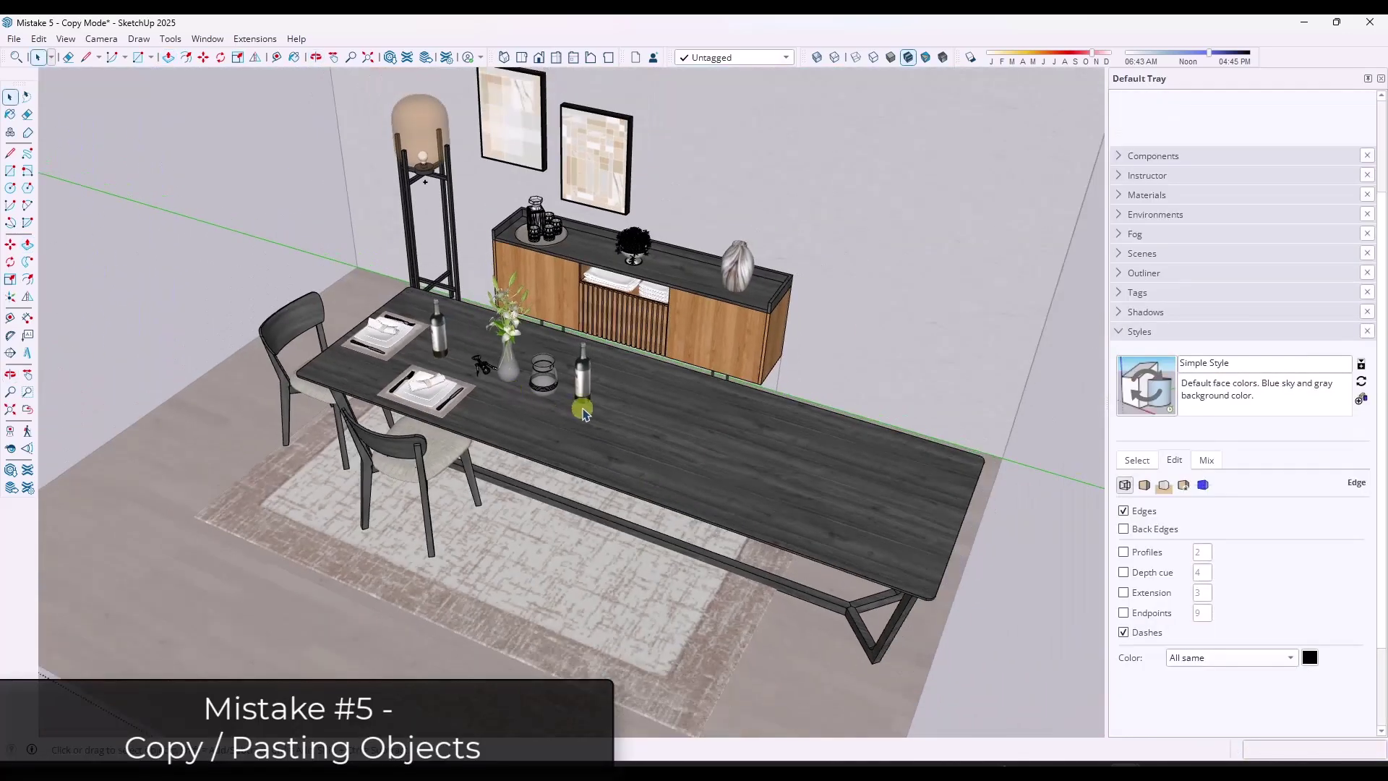
middle_click_drag(425, 402, 434, 399)
left_click(362, 441)
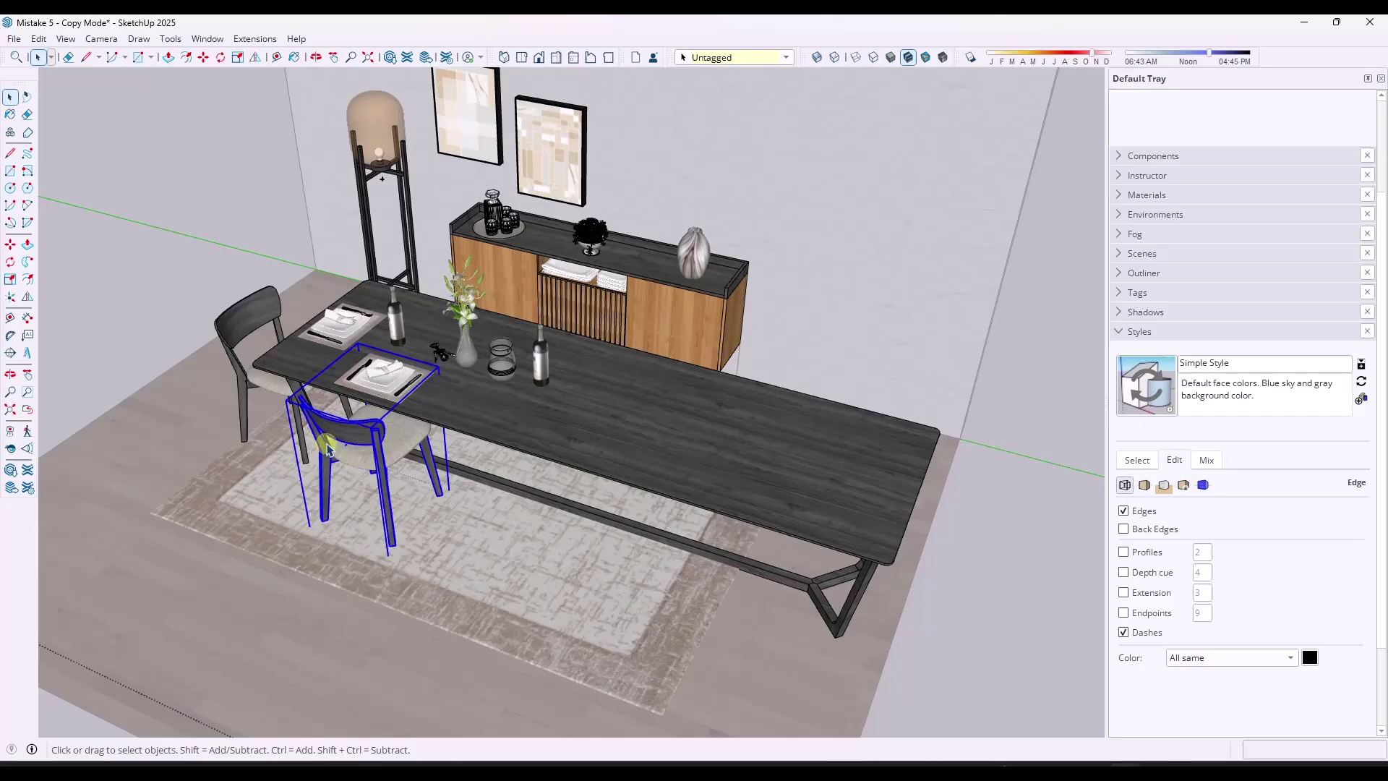
key("ctrl+c")
key("ctrl+v")
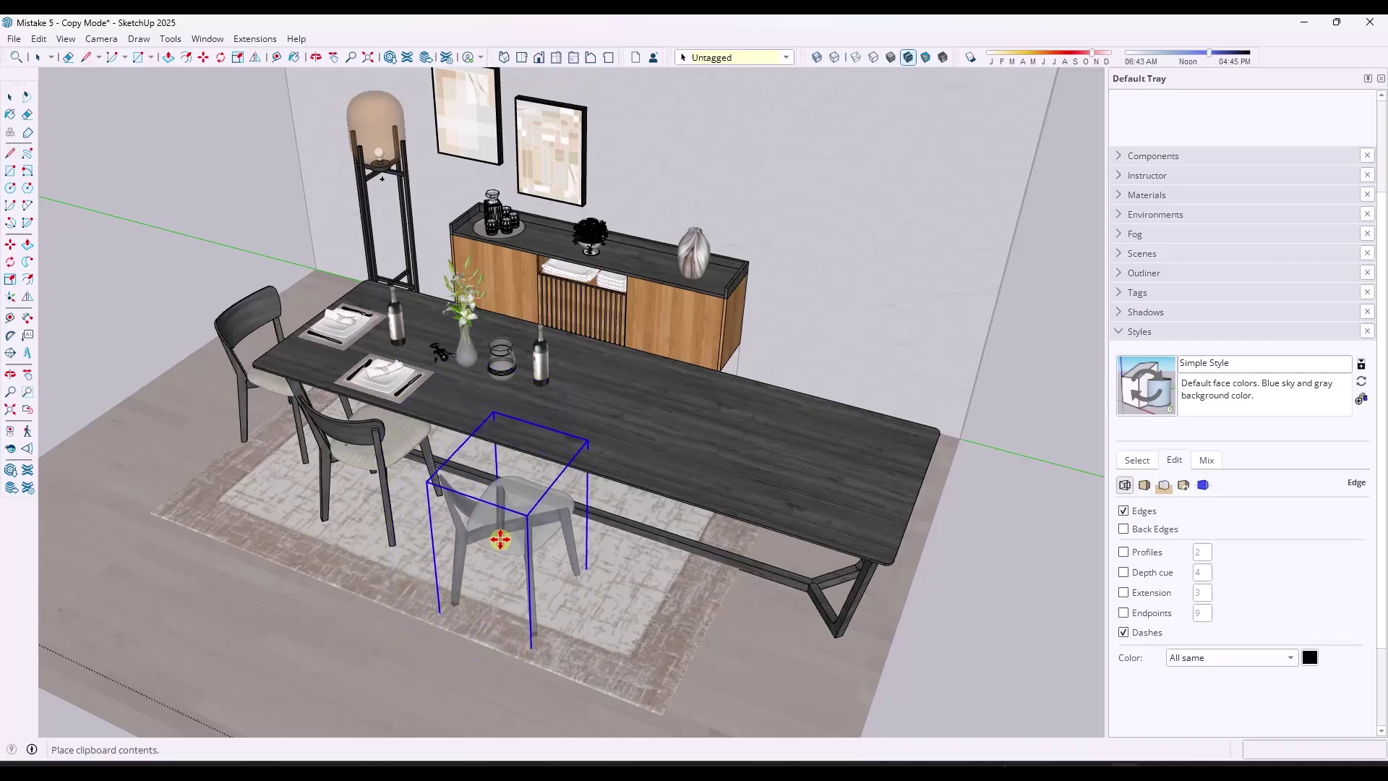
left_click(491, 531)
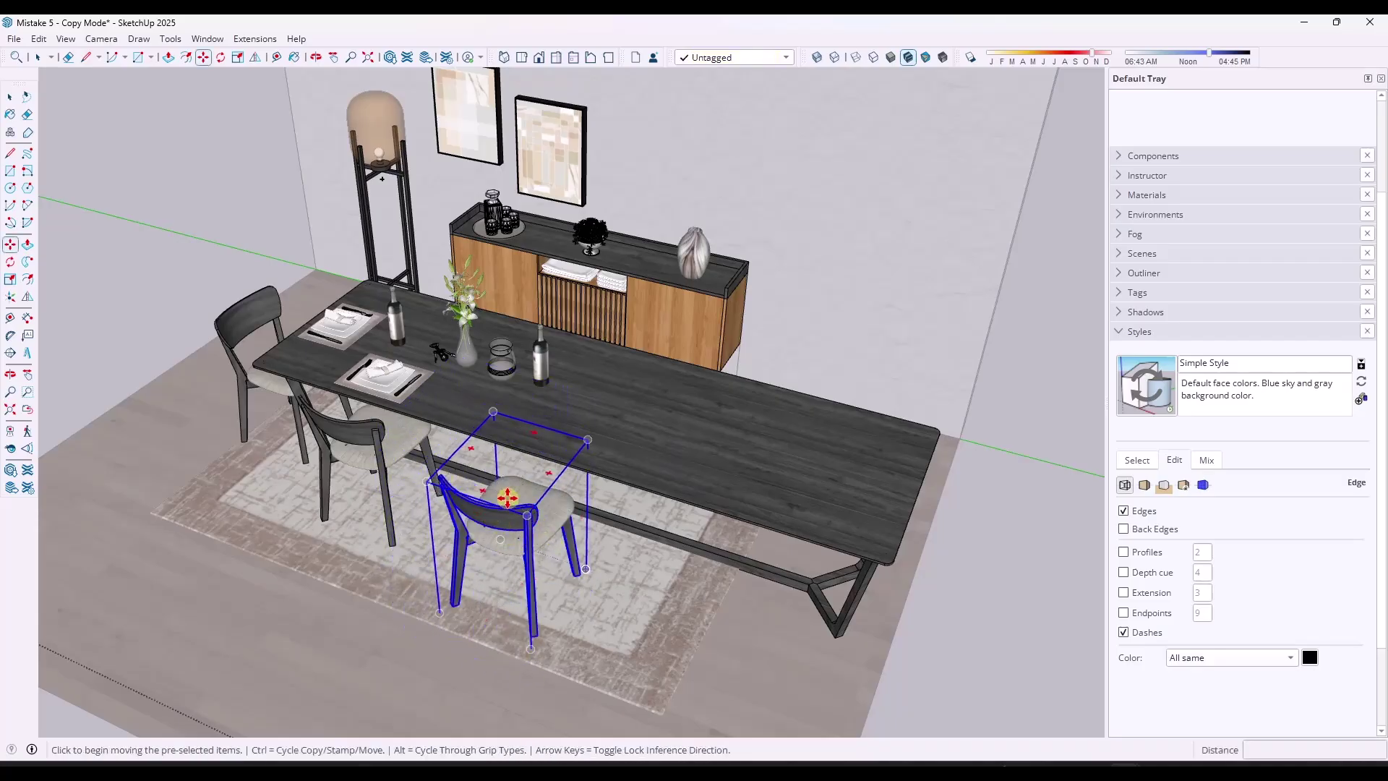
- Move the pasted chair closer to the table
middle_click_drag(508, 498, 804, 623)
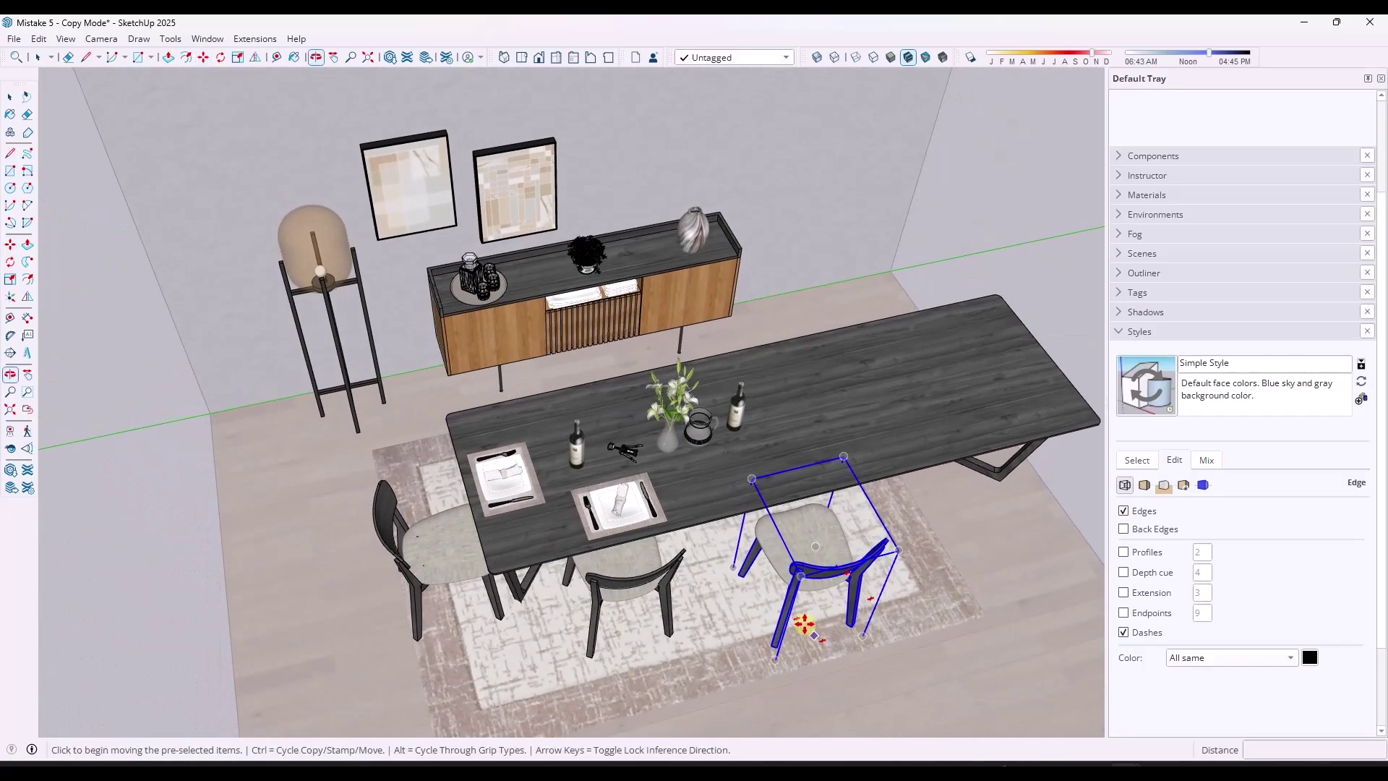
scroll(766, 593, "up", 5)
left_click(740, 574)
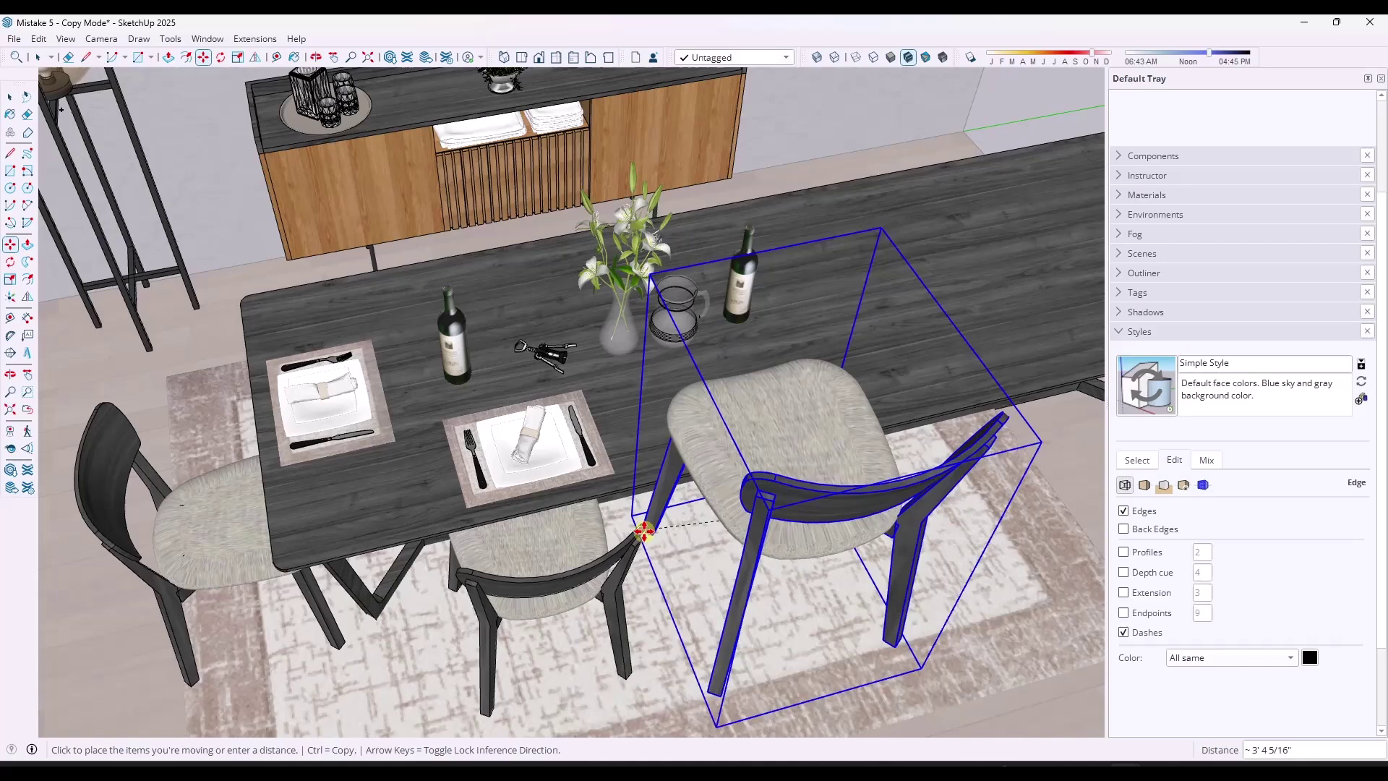
left_click(660, 533)
scroll(730, 521, "down", 3)
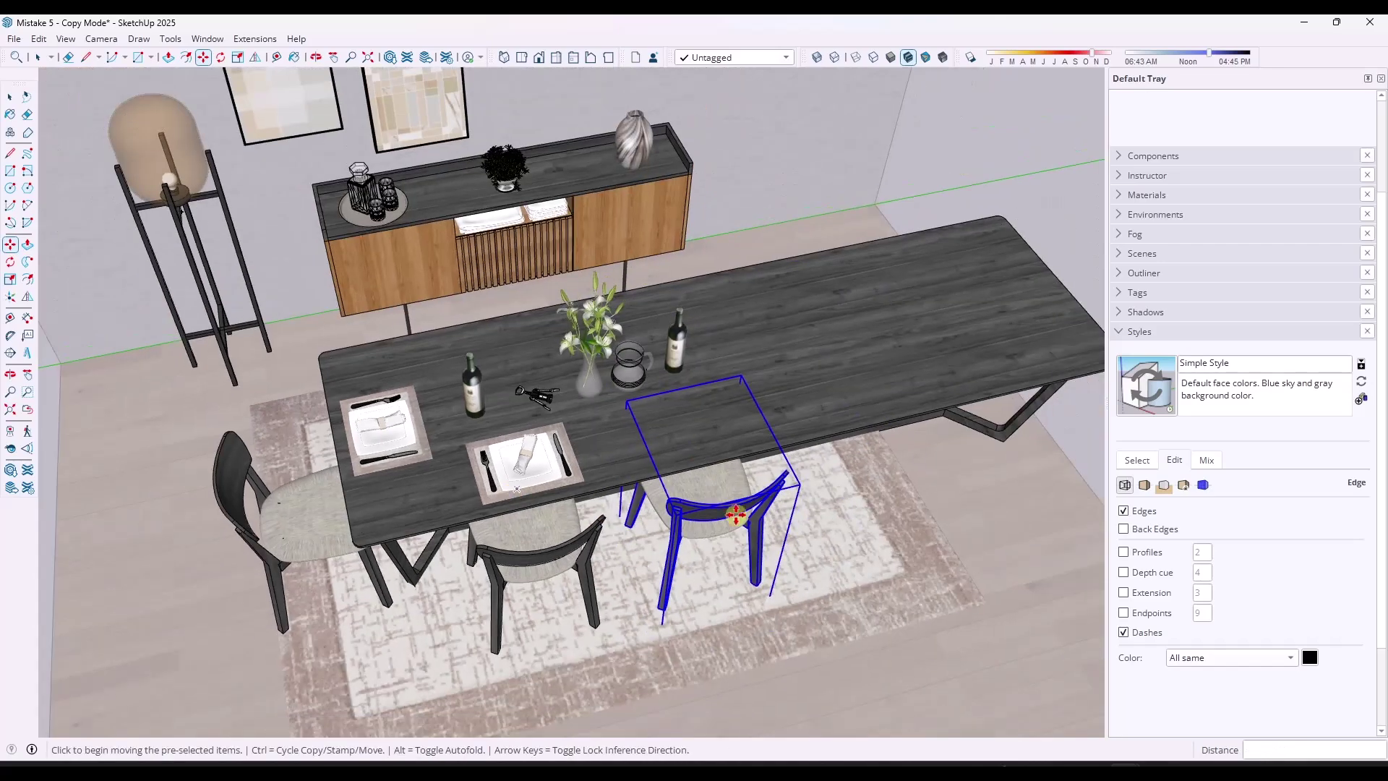
middle_click_drag(735, 515, 549, 523)
- Cancel a further pasted copy and delete the extra middle chair
key("ctrl+c")
key("ctrl+v")
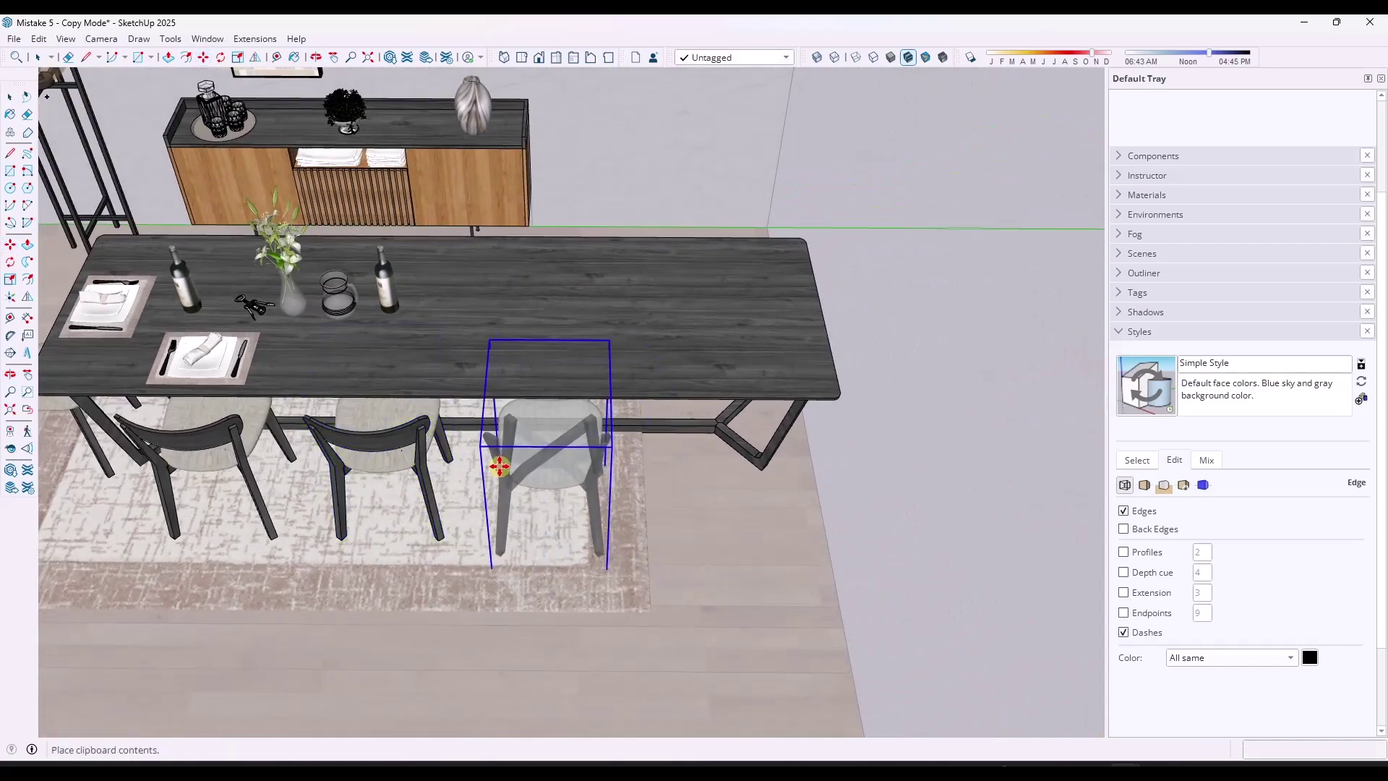
key("Escape")
key("Delete")
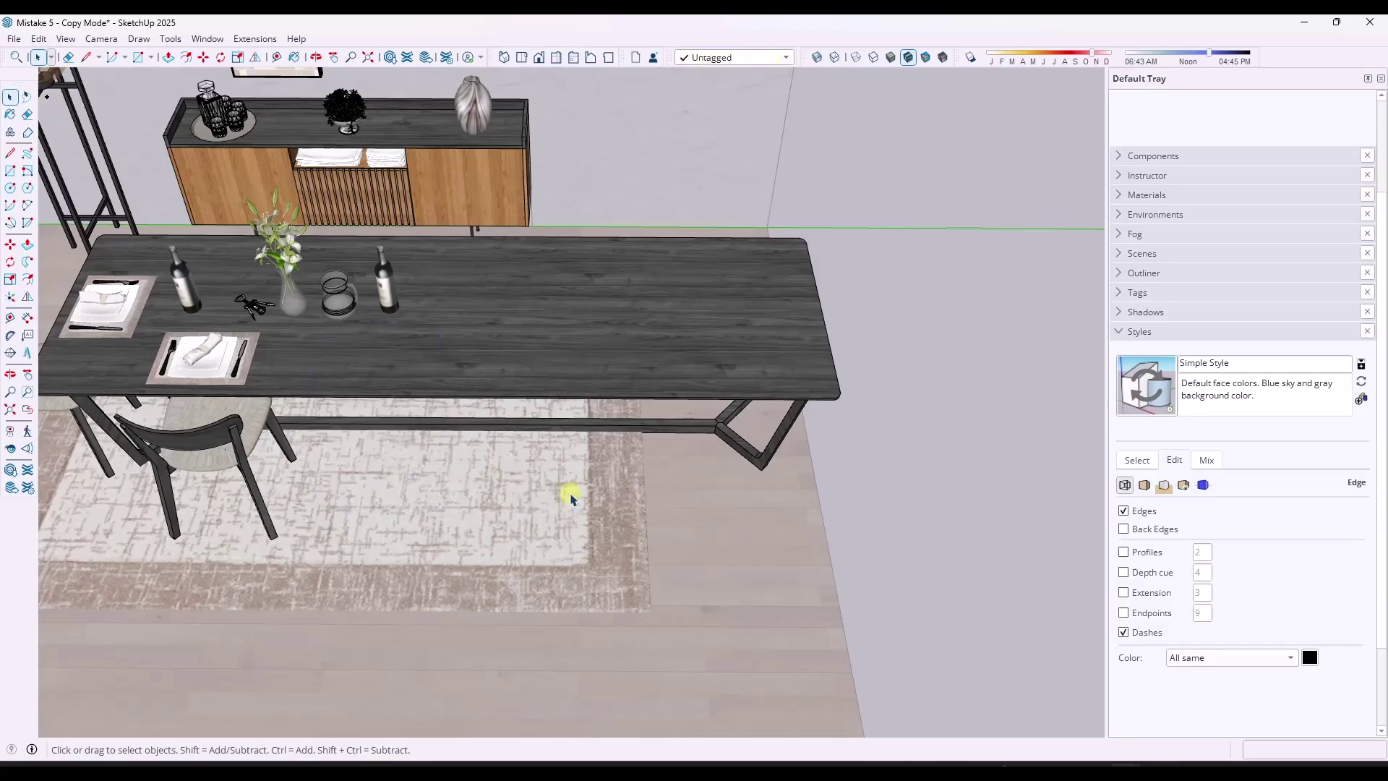
scroll(719, 477, "down", 5)
middle_click_drag(718, 477, 665, 467)
- Try flip-copying the chair at the table's end across a mid-table mirror plane
scroll(698, 523, "up", 3)
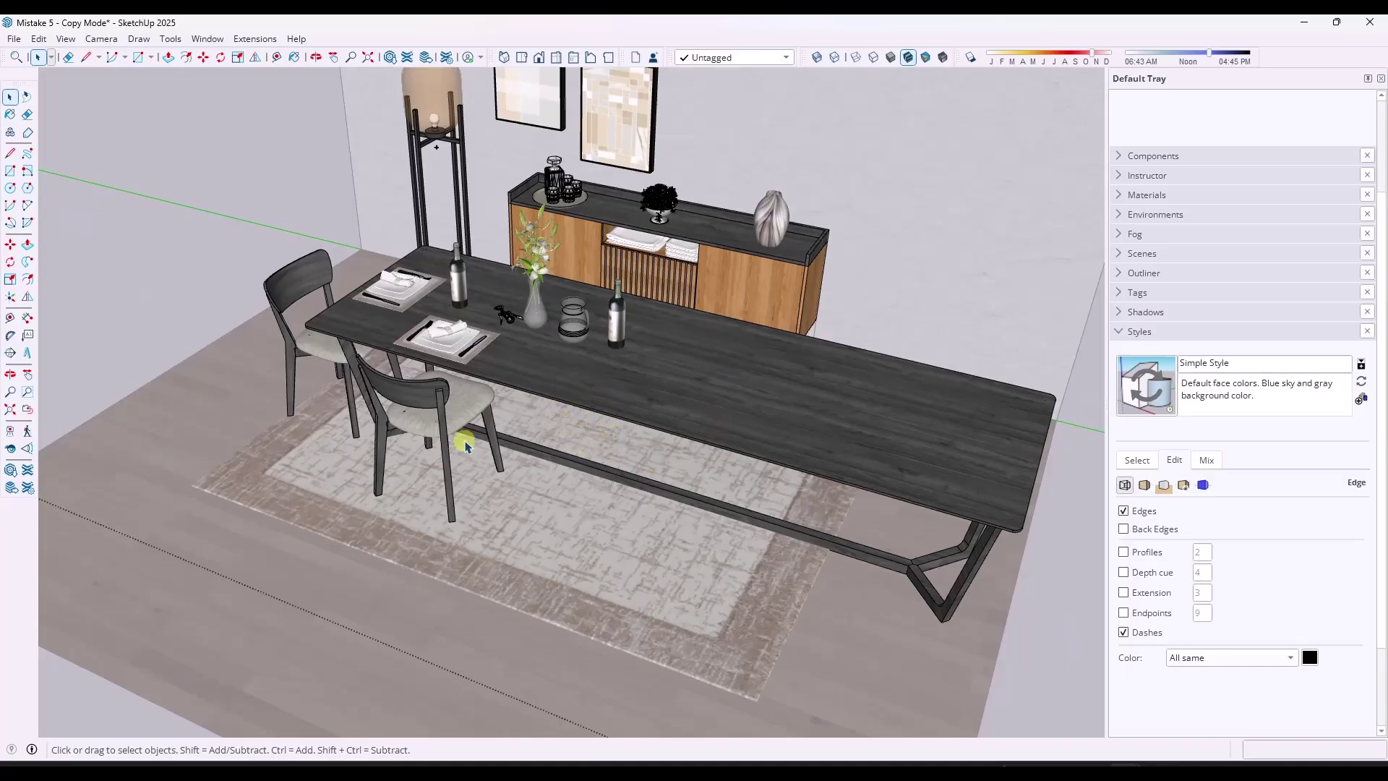
left_click(307, 350)
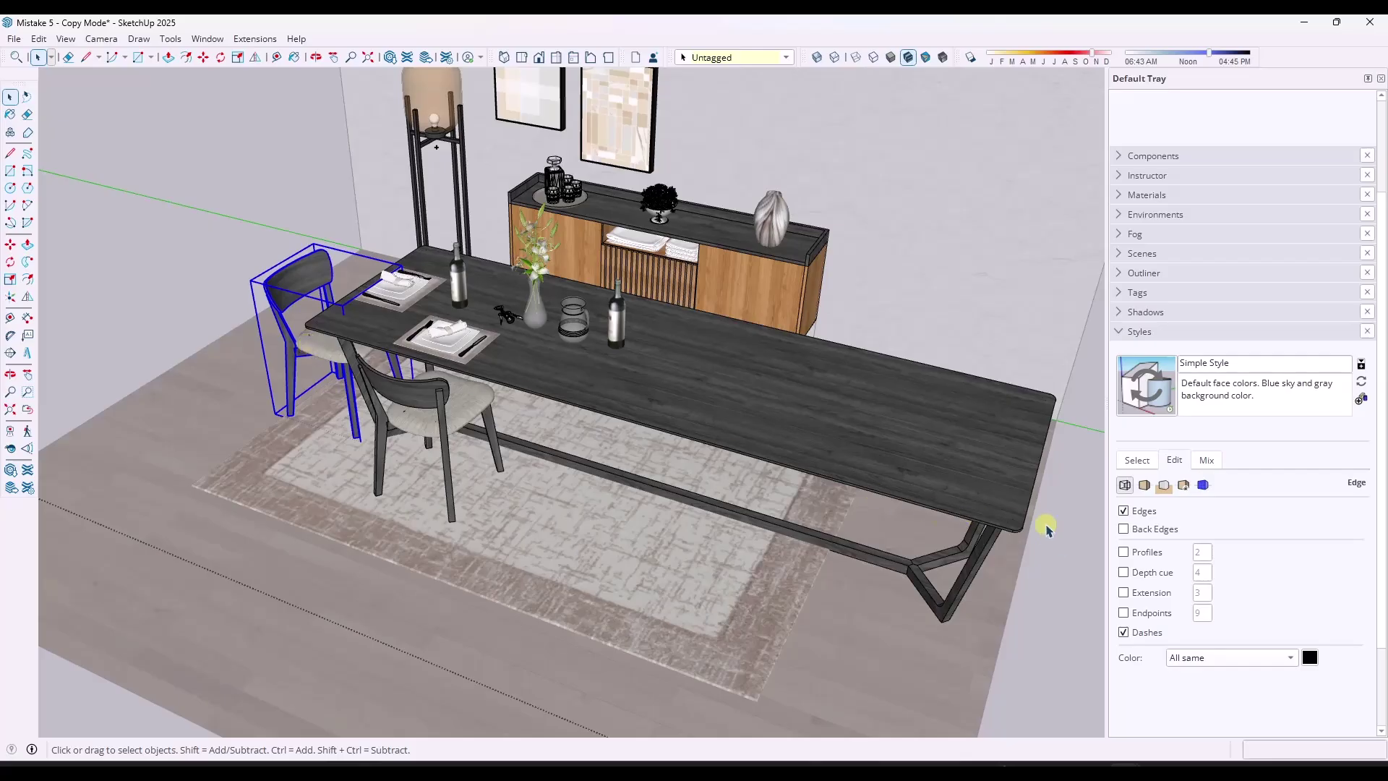
left_click(256, 58)
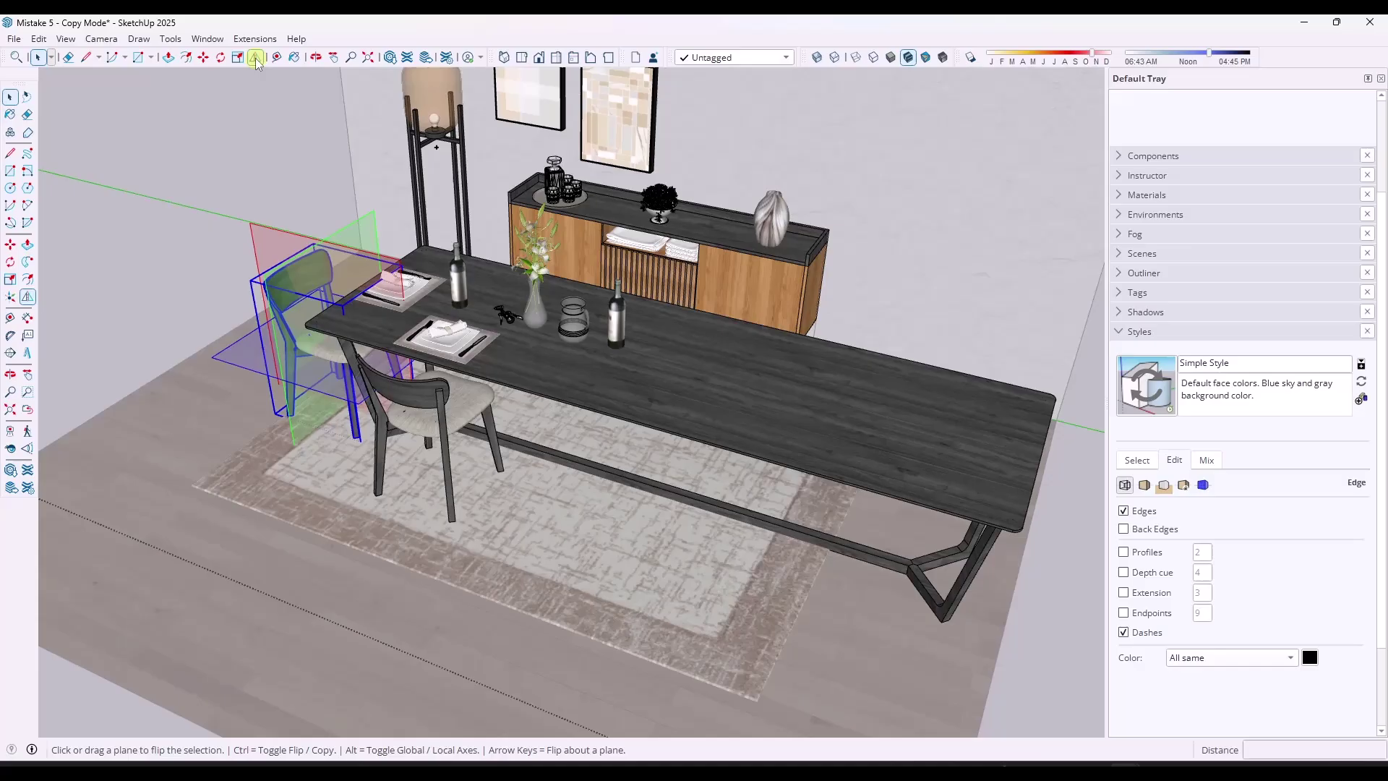
left_click_drag(329, 303, 614, 419)
key("ctrl")
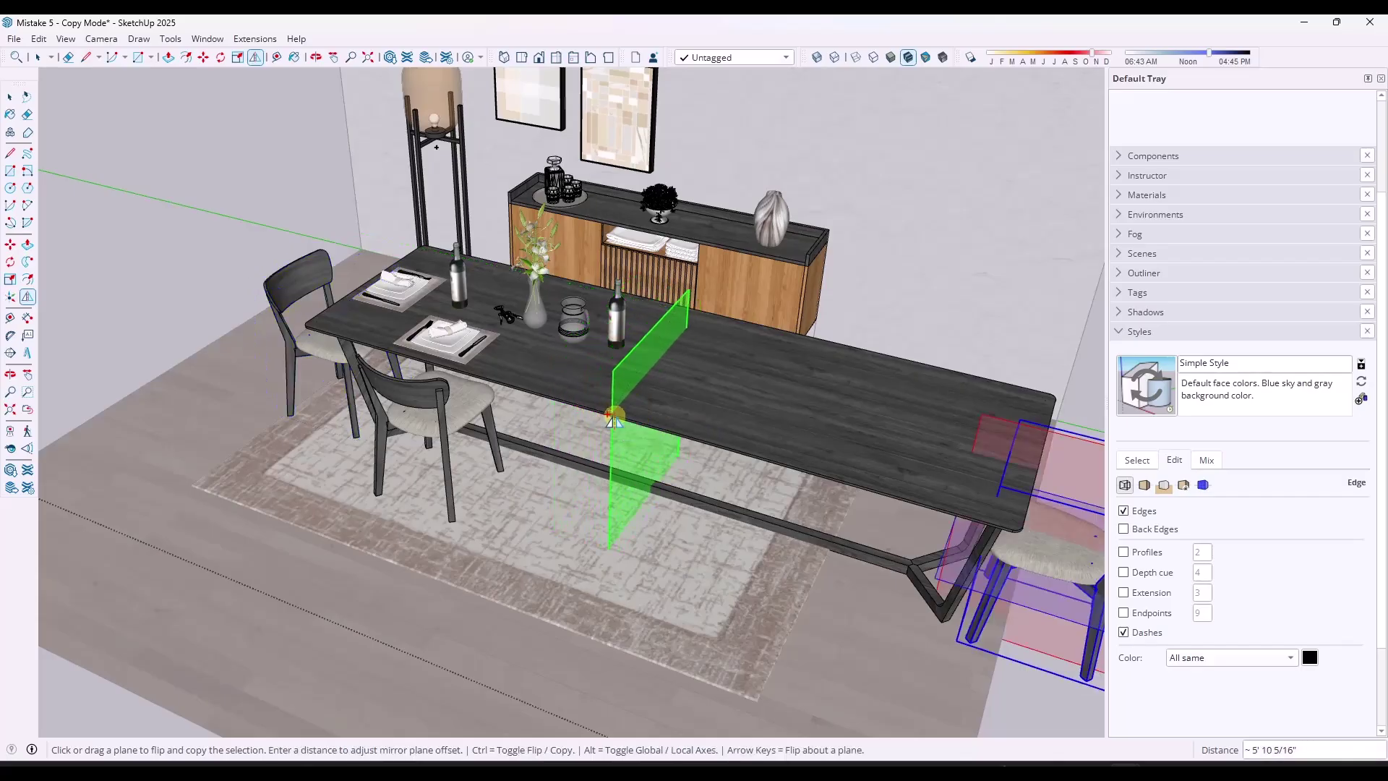
key("space")
- Select the near chair and start a Flip copy of it
left_click(453, 406)
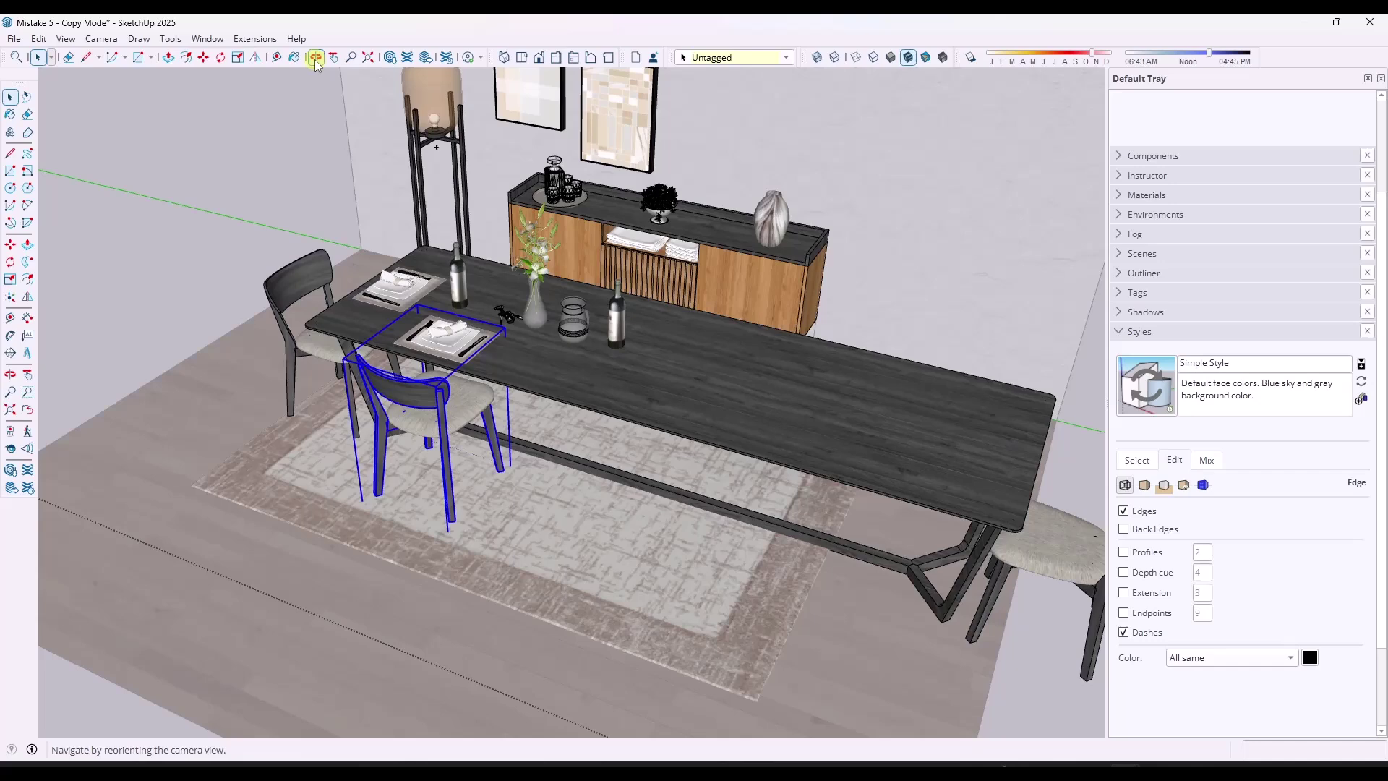
left_click(256, 57)
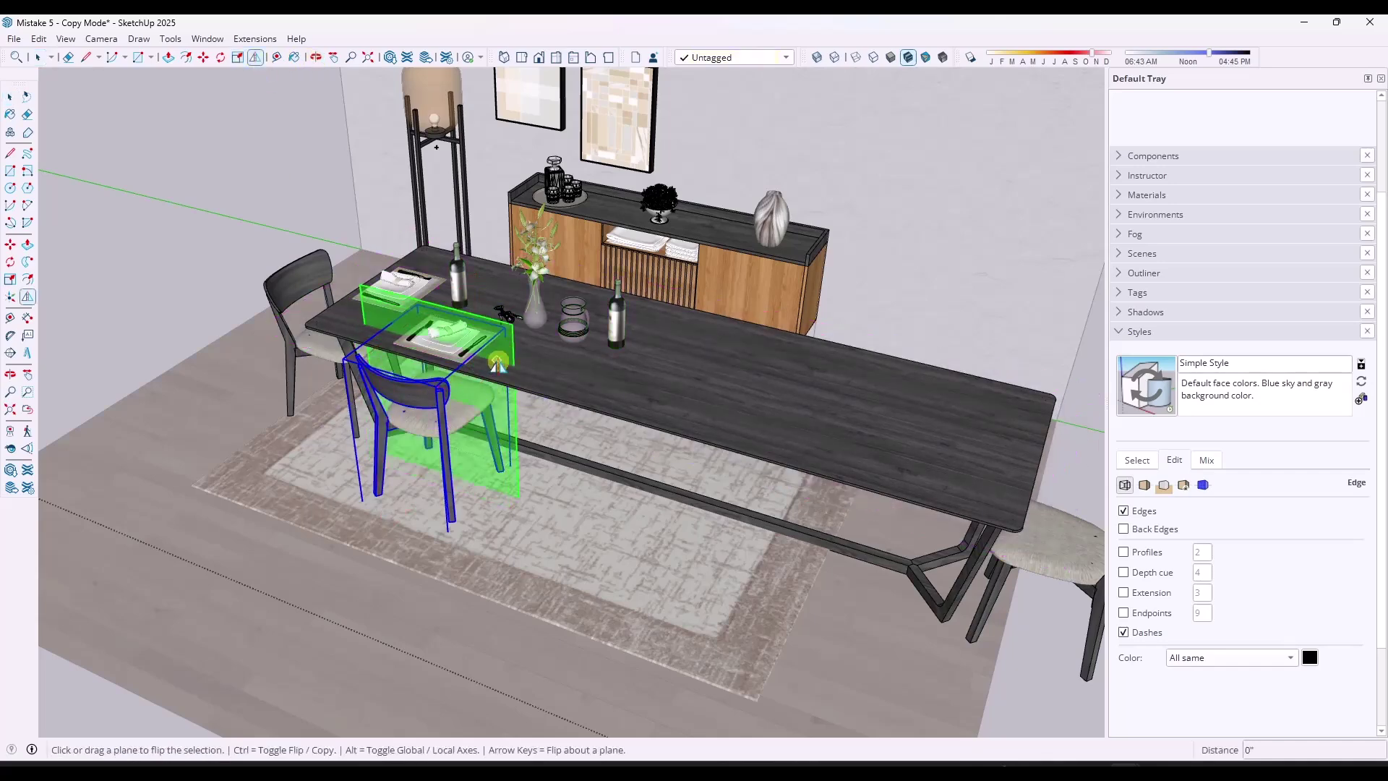
key("ctrl")
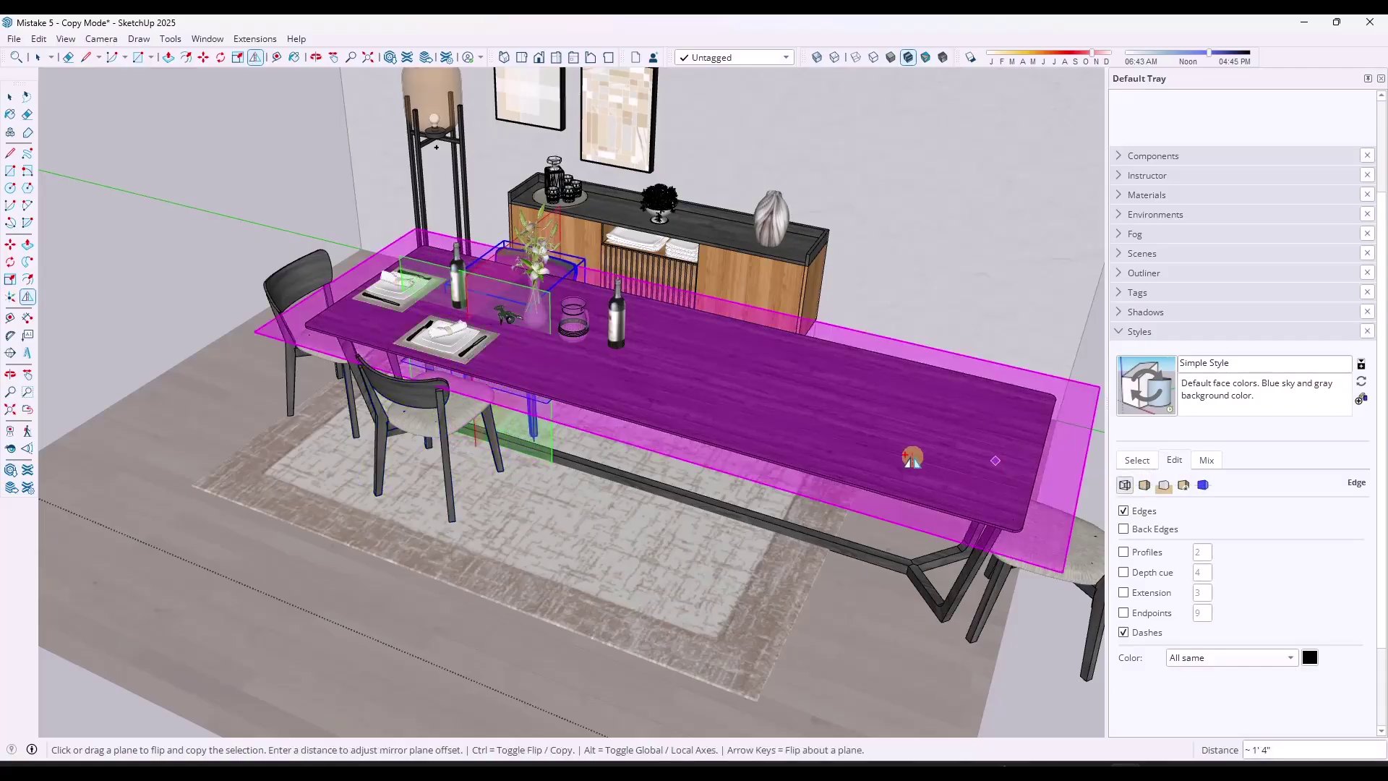
- Flip a copy of the near place setting to the far side of the table
key("space")
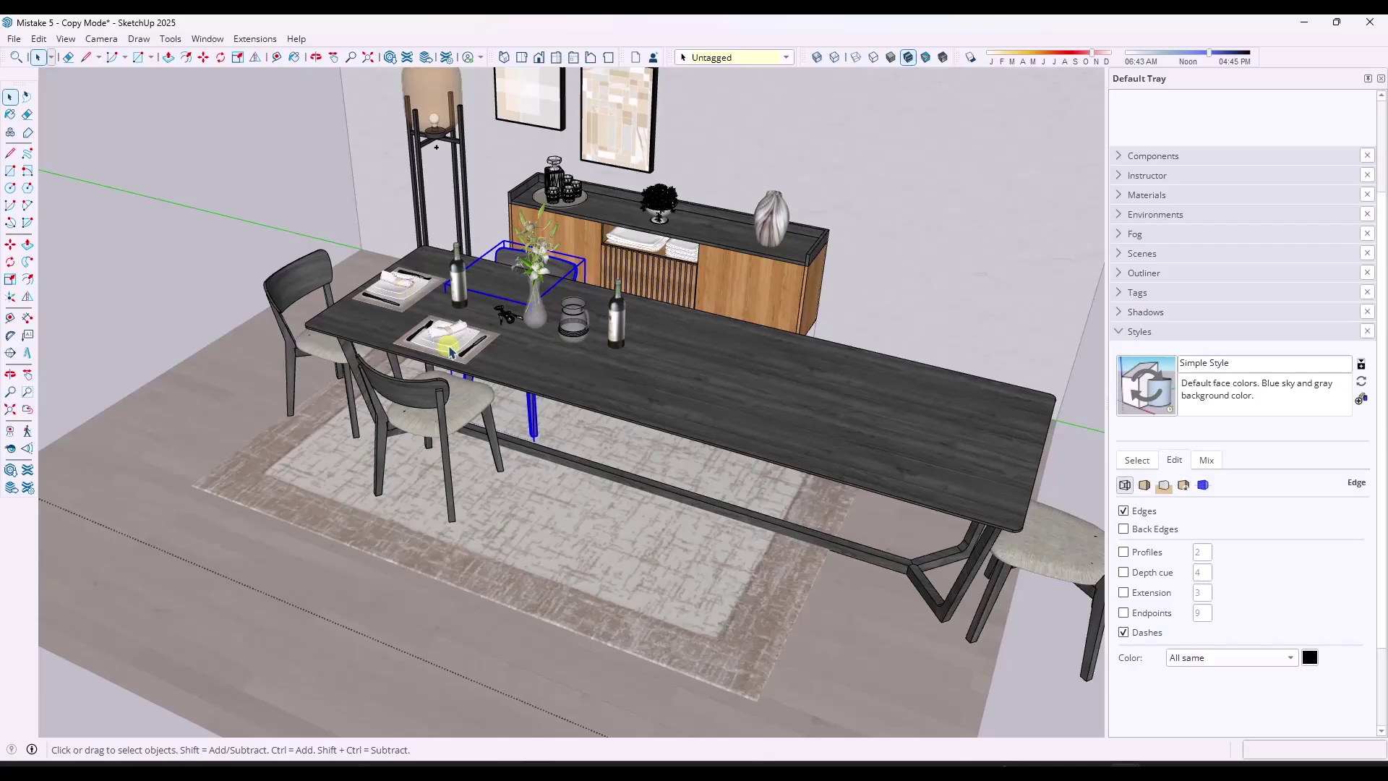
left_click(449, 352)
left_click(255, 59)
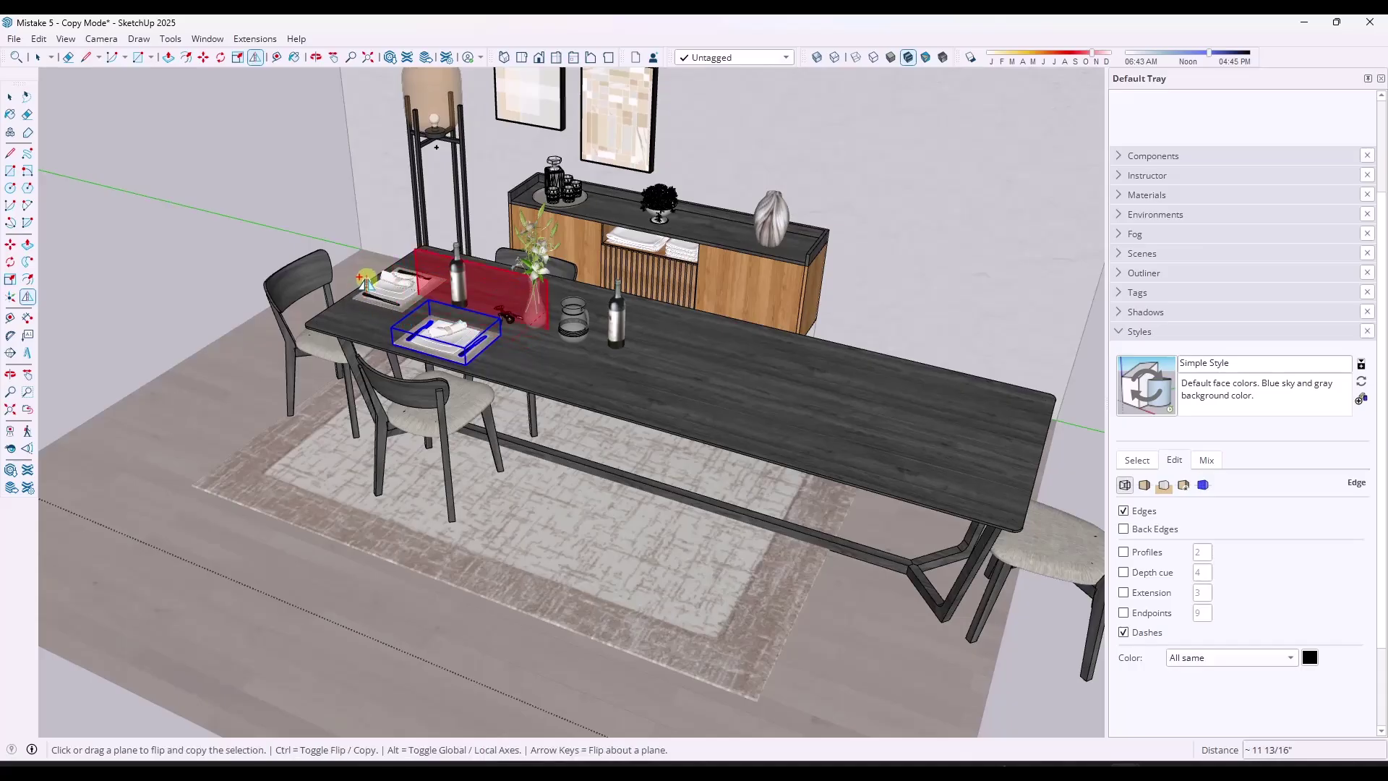
left_click(441, 318)
middle_click_drag(470, 376, 519, 399)
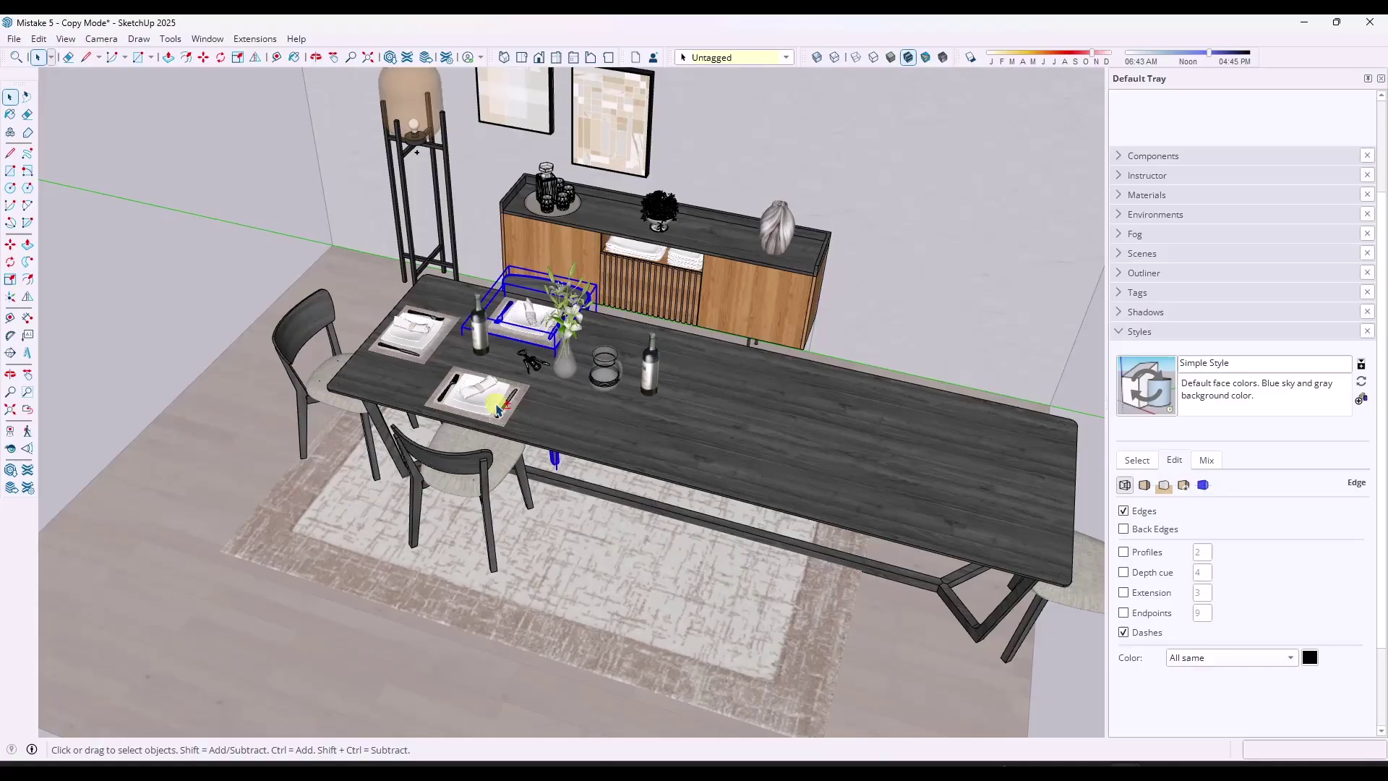
middle_click_drag(606, 416, 467, 420)
- Add the near chair to the selection and try moving the chair set, then cancel
left_click(412, 477, "shift")
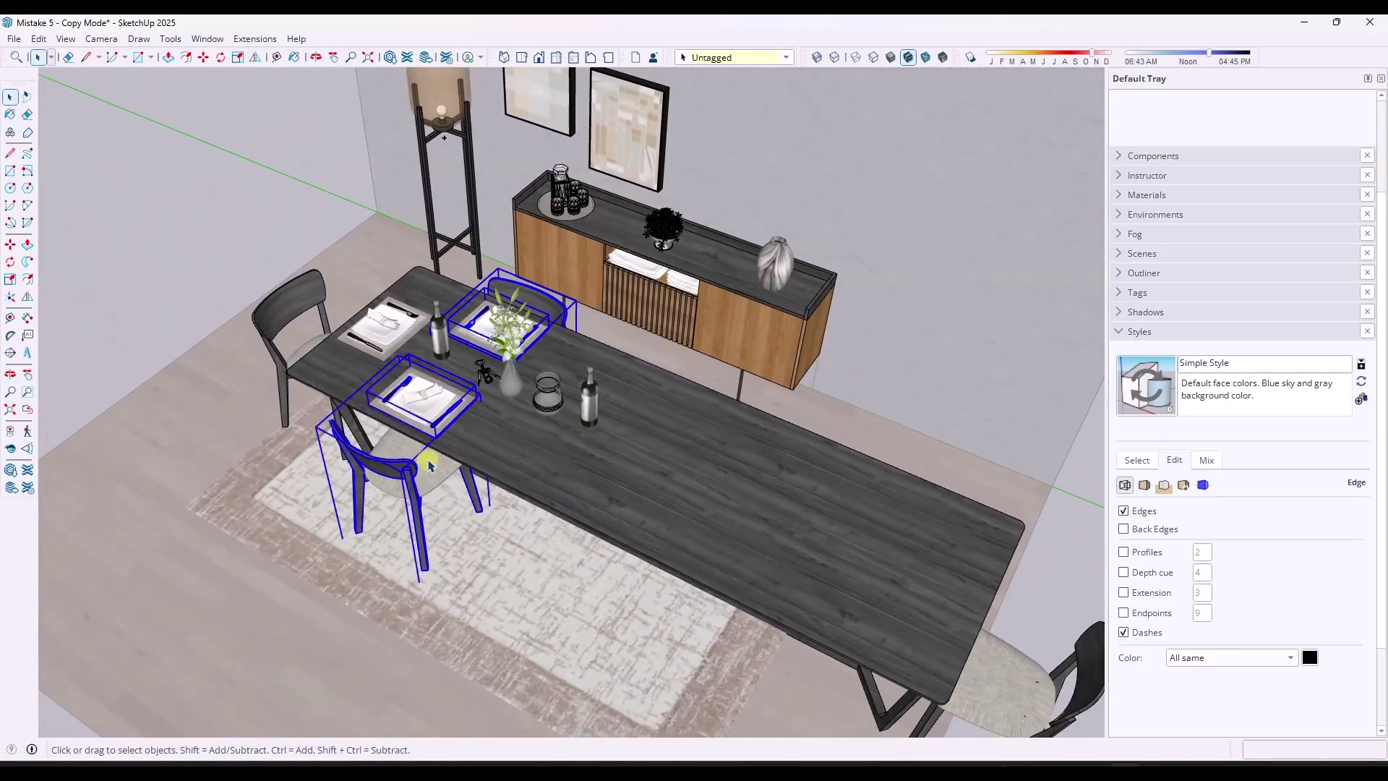
middle_click_drag(412, 477, 474, 452)
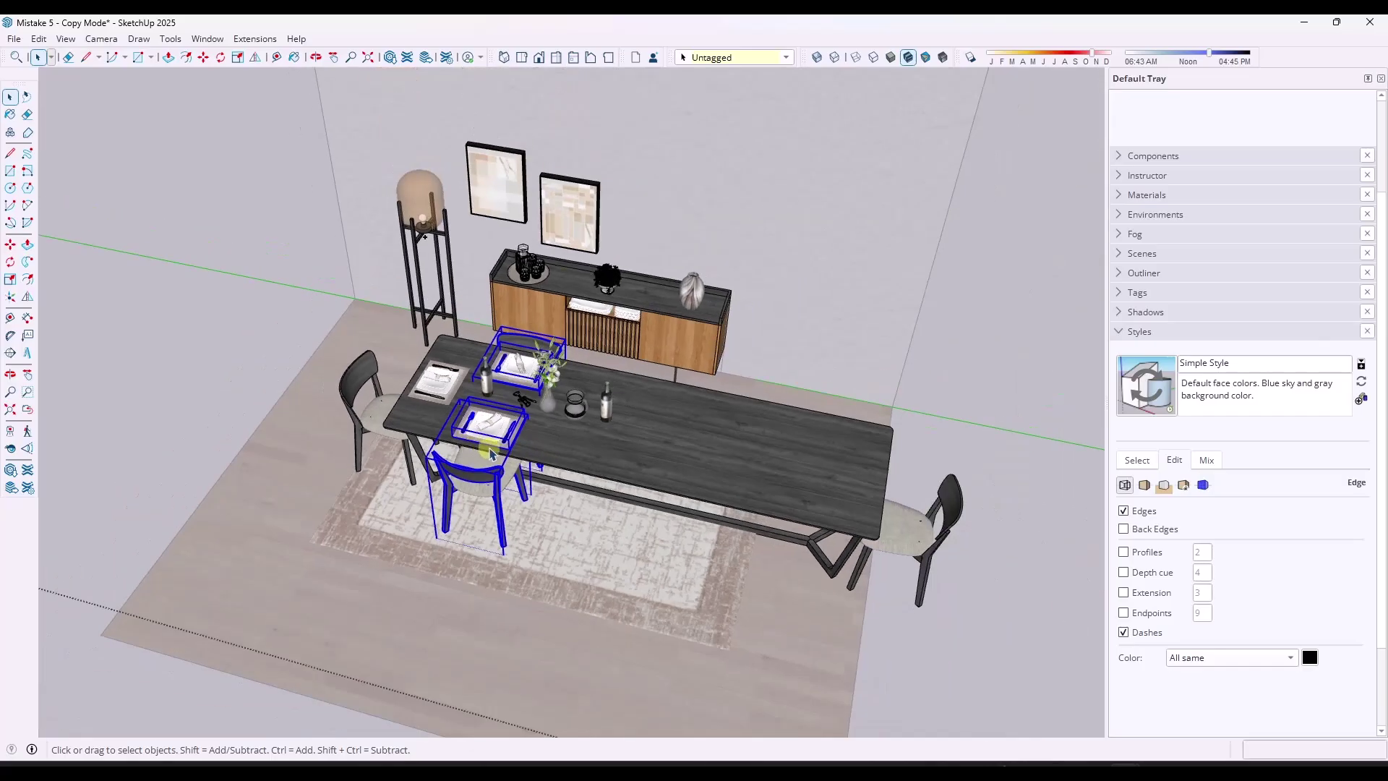
key("m")
left_click(506, 533)
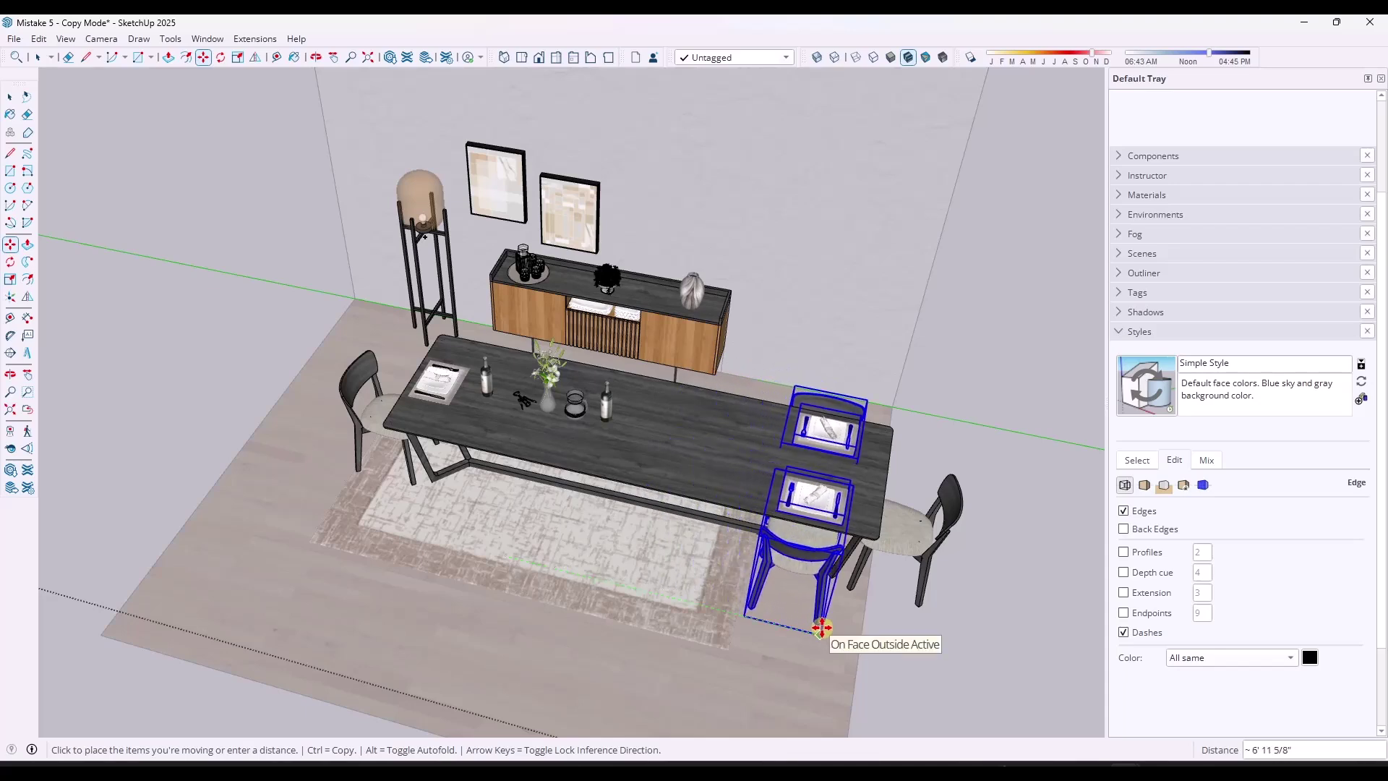
left_click(494, 553)
key("space")
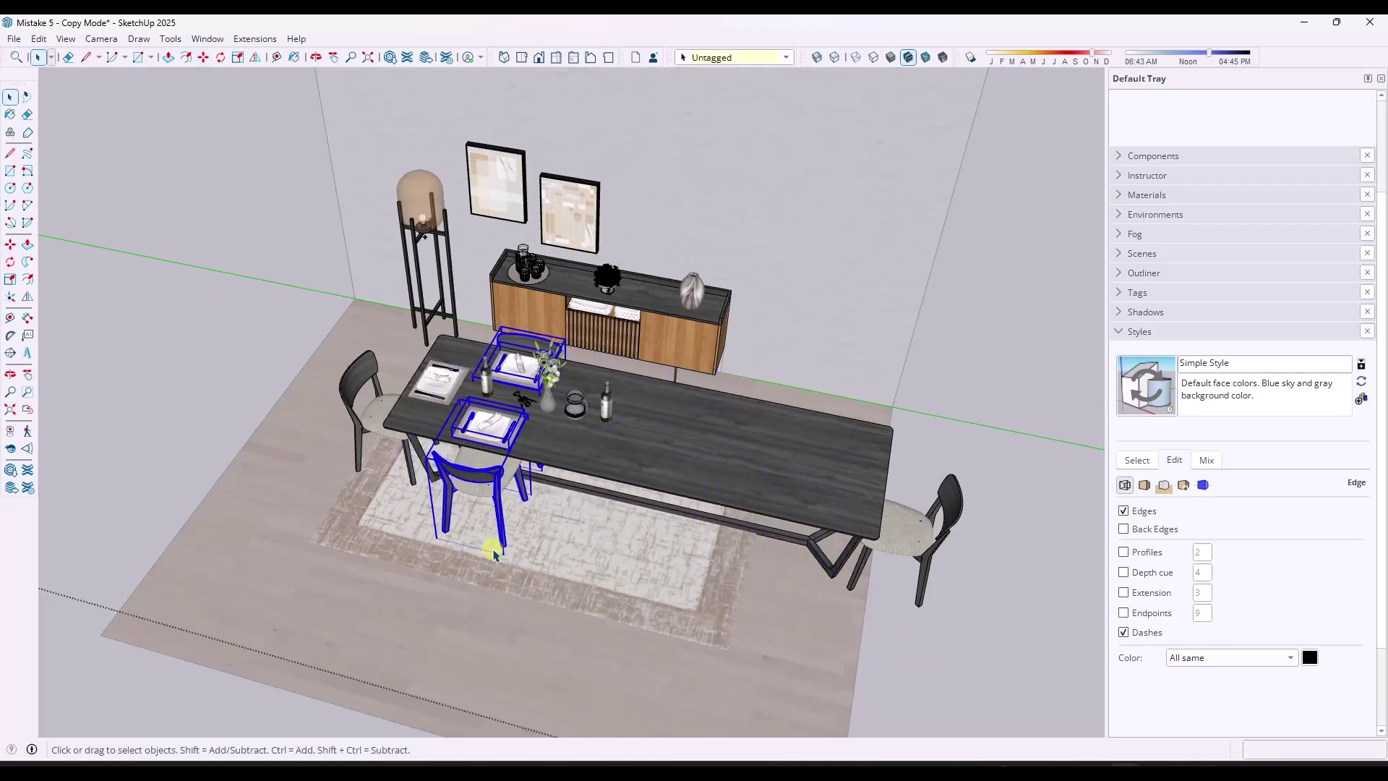
key("m")
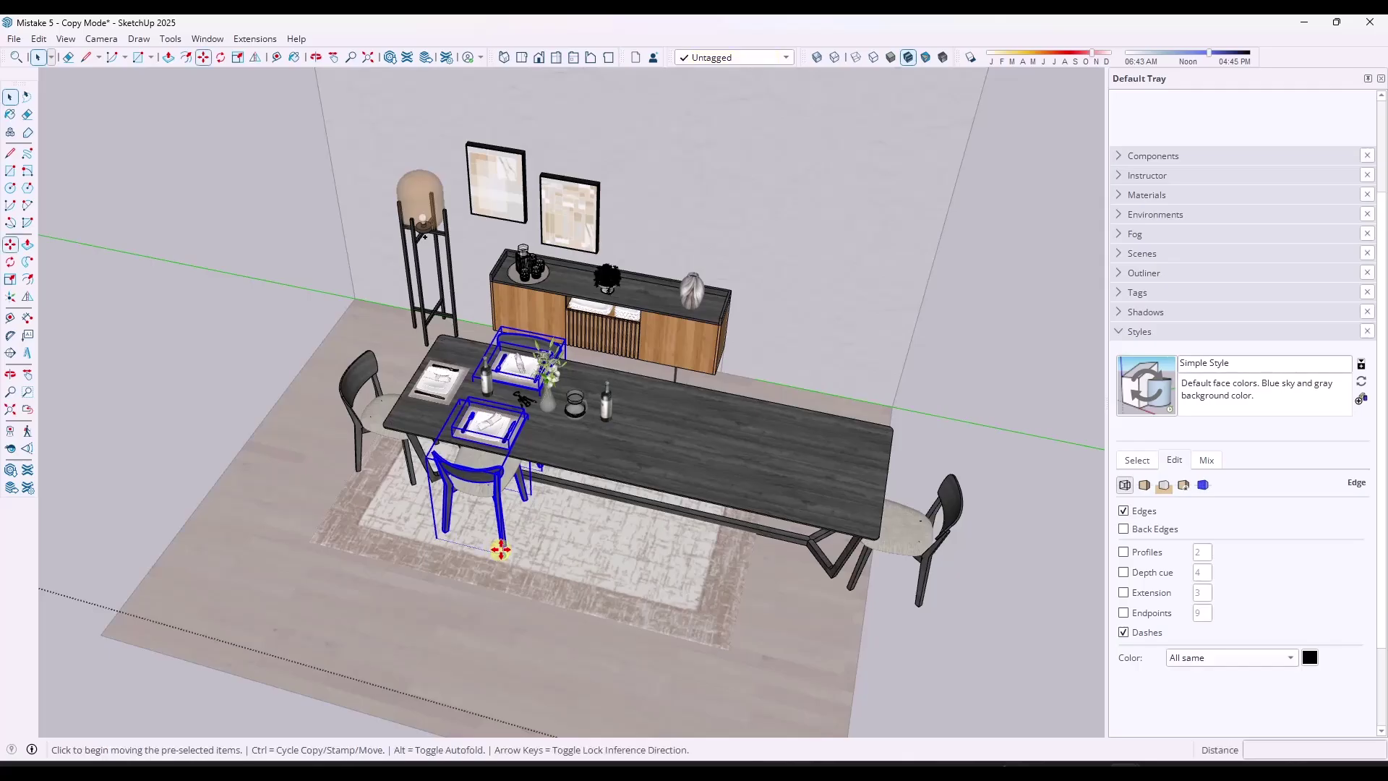
left_click(503, 548)
key("ctrl")
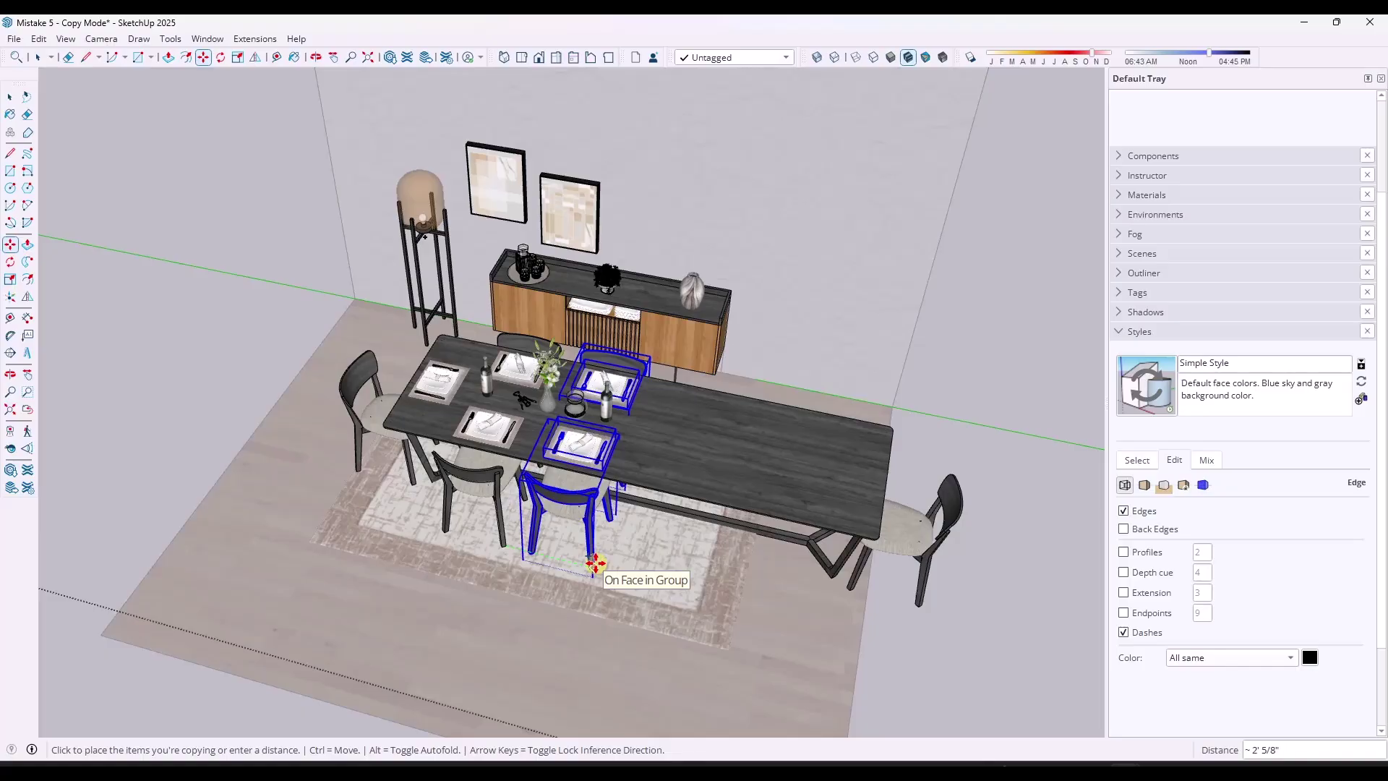
key("Escape")
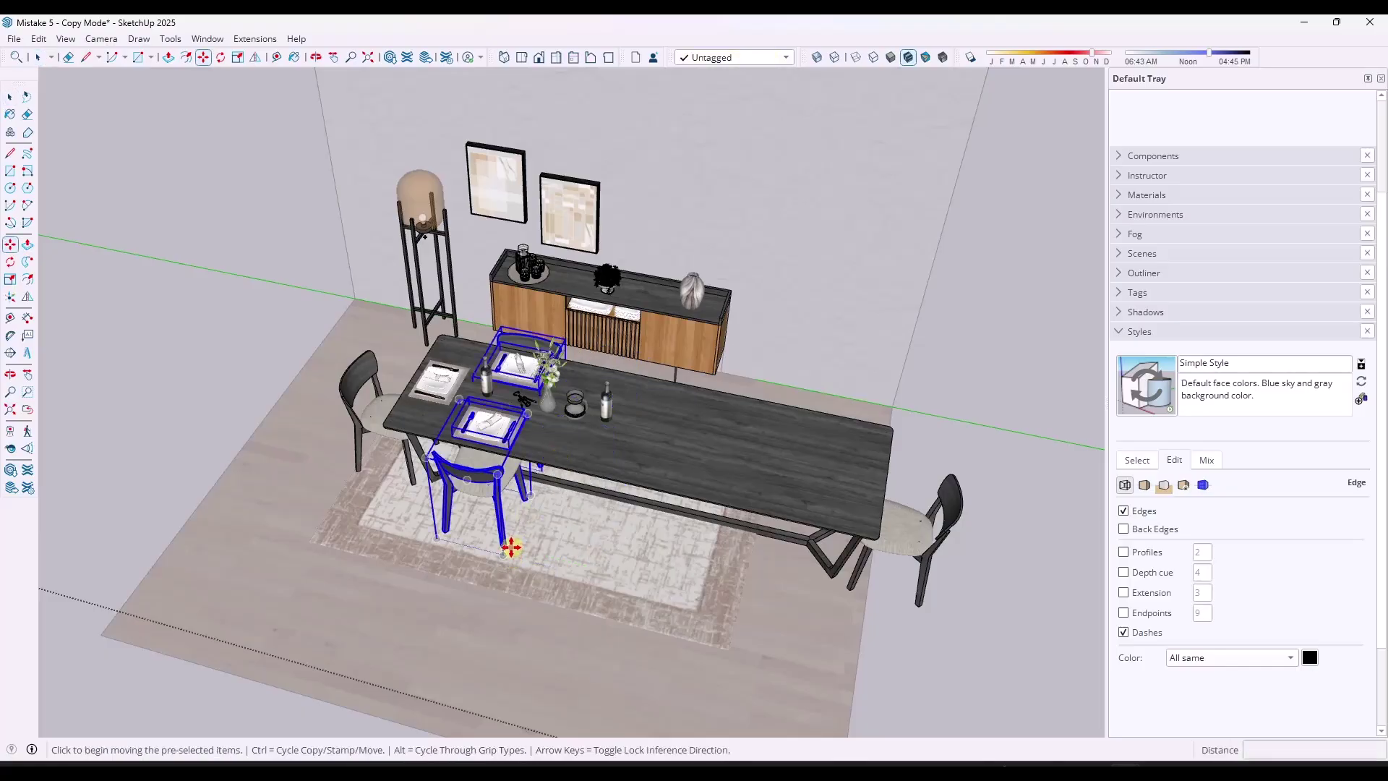
- Move-copy the chair and place setting along the table and array it with *3
key("ctrl")
left_click(505, 554)
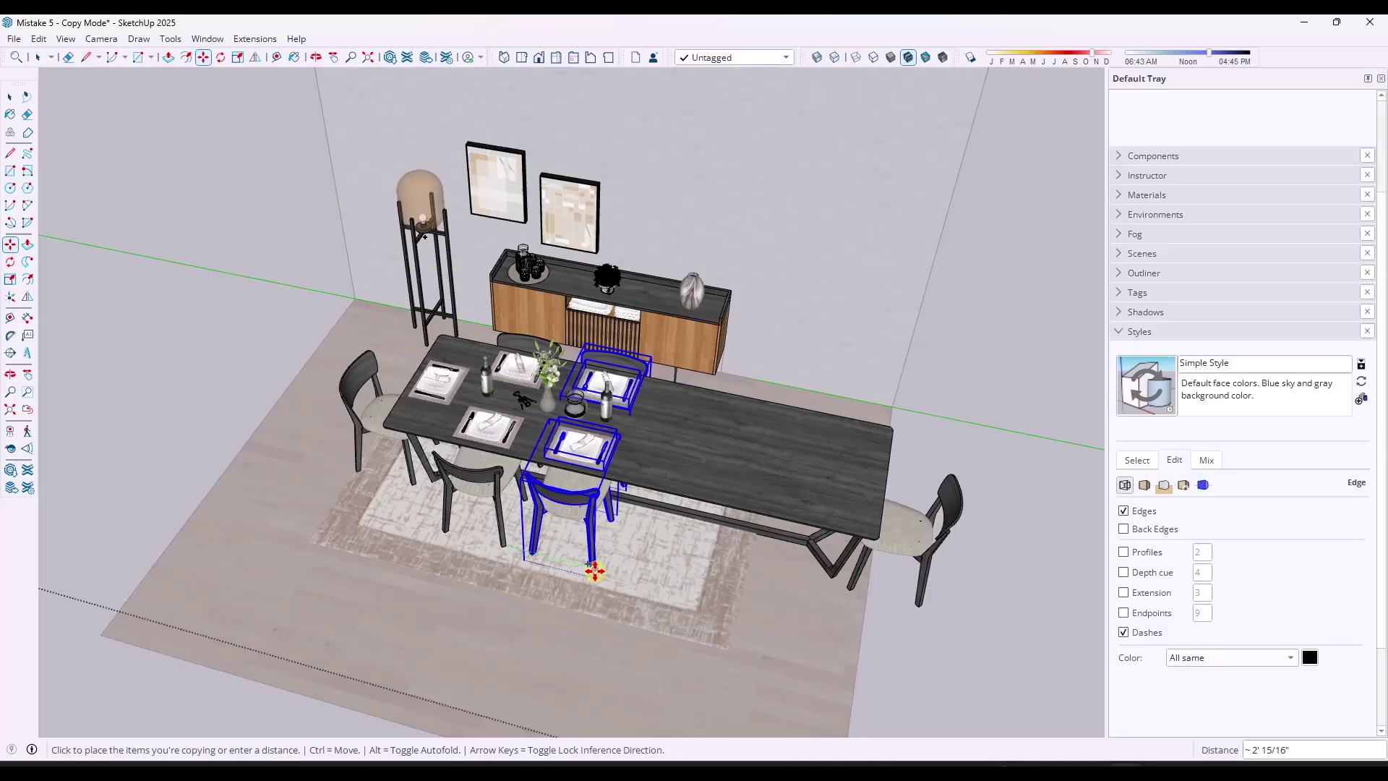
left_click(596, 571)
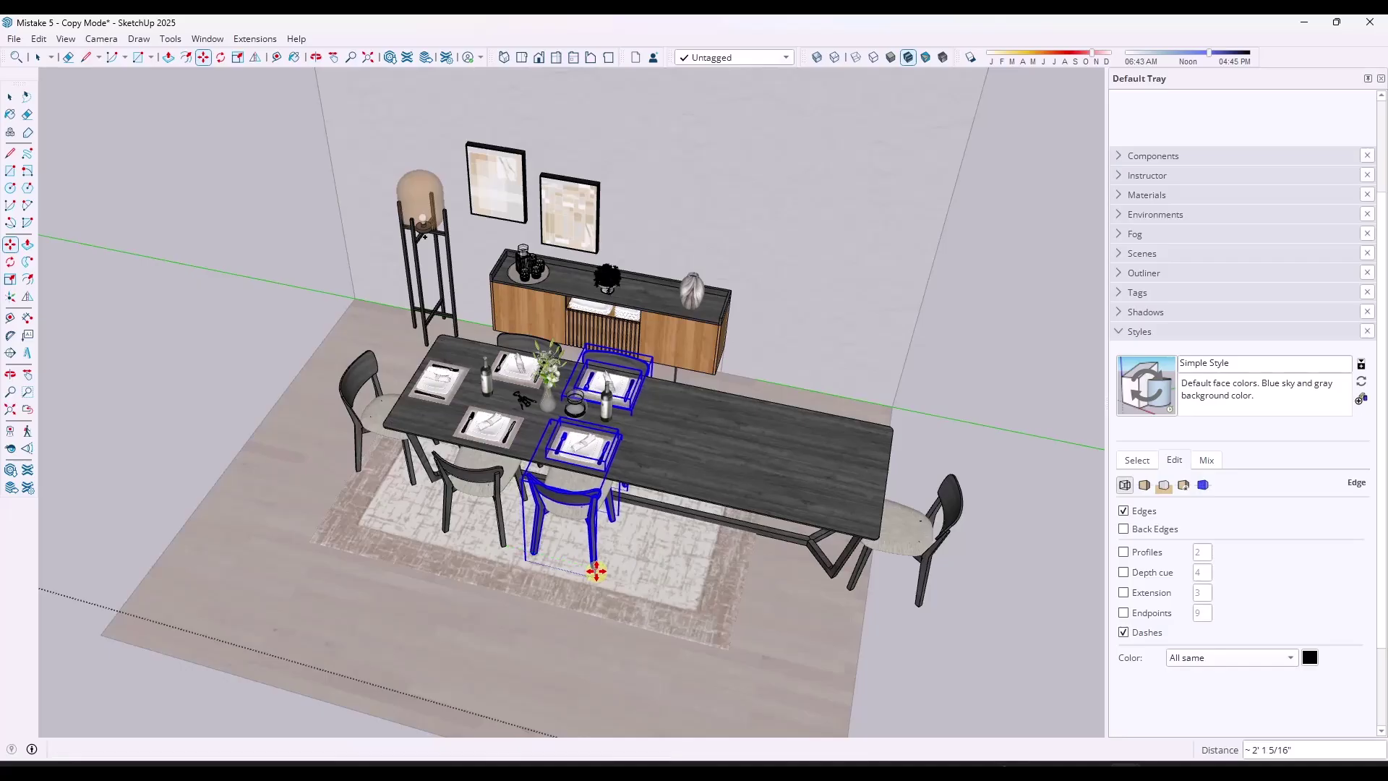
type("*3")
key("Return")
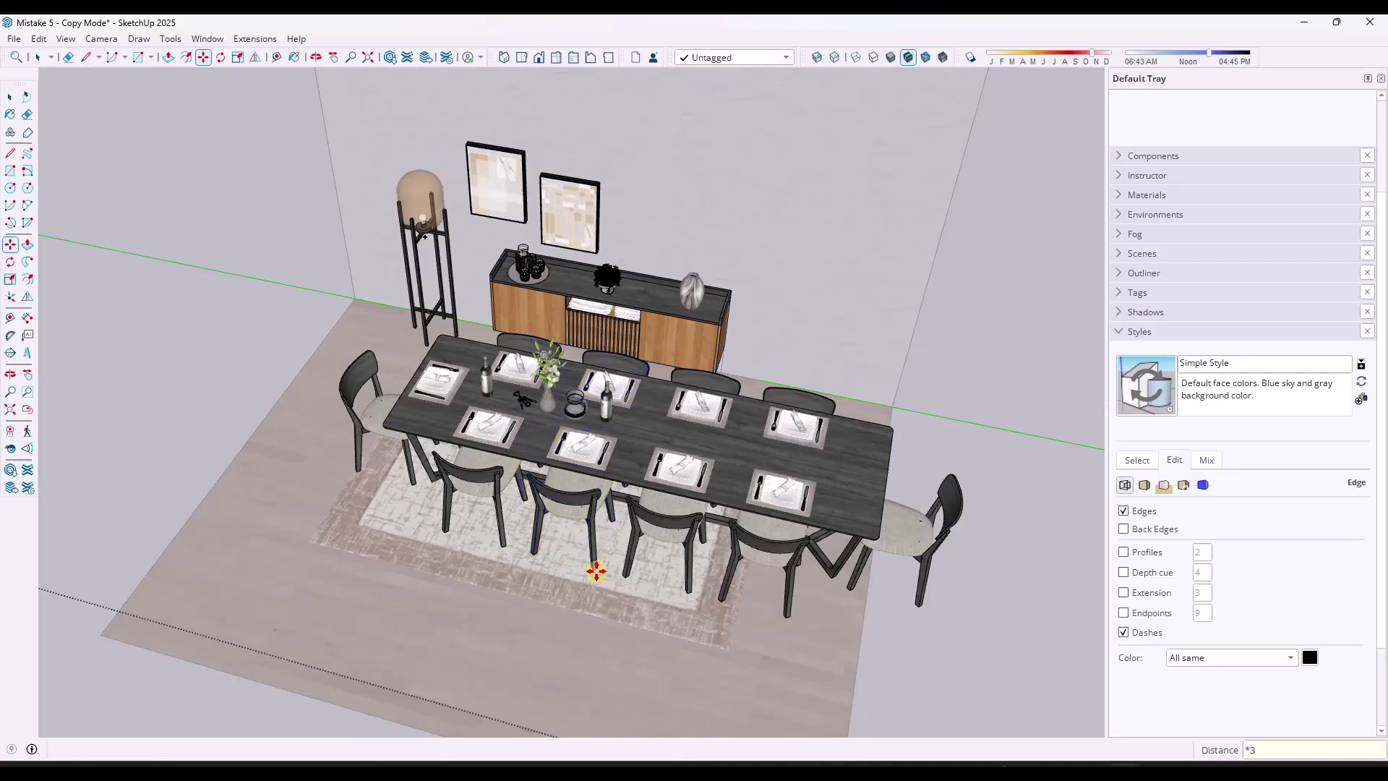
- Undo the earlier arrayed chair copies and reselect the original chair with its place settings
key("ctrl+z")
key("space")
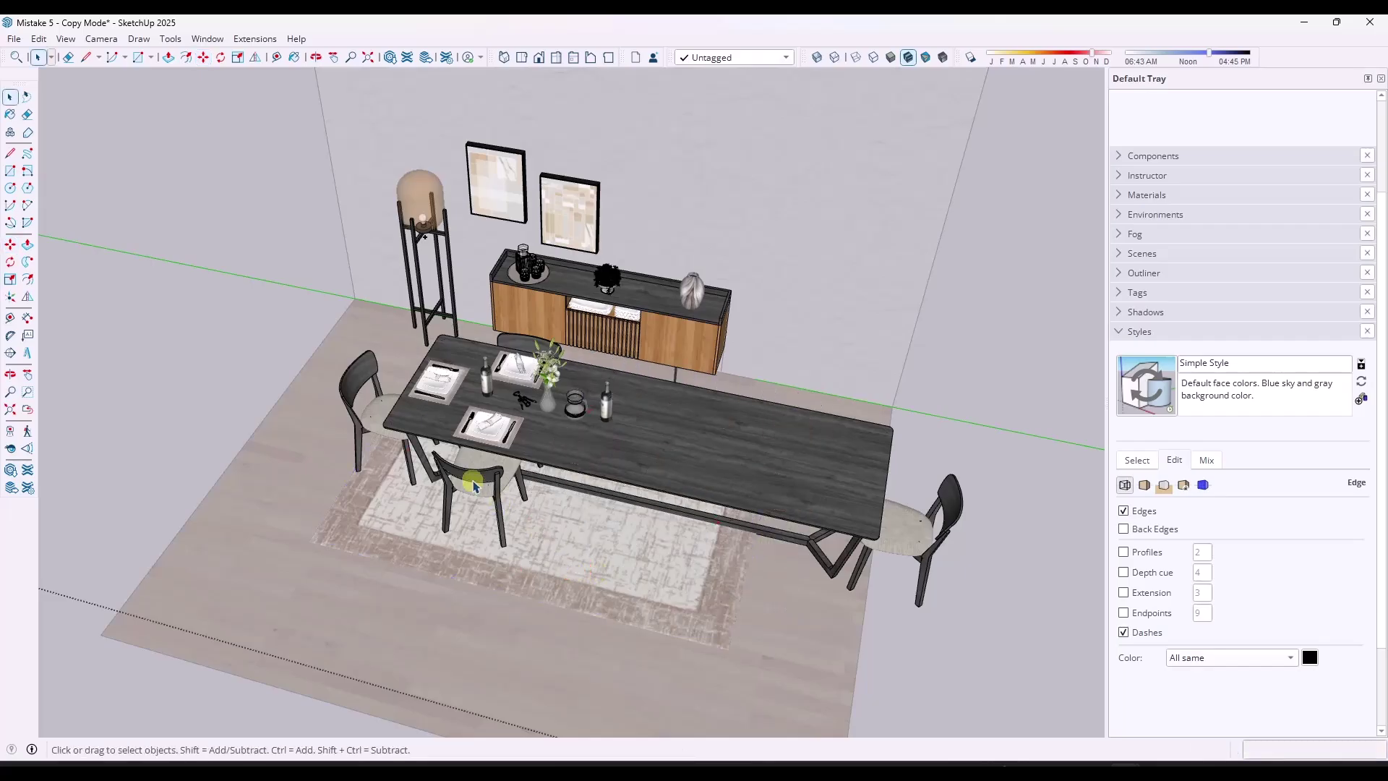
left_click(491, 427)
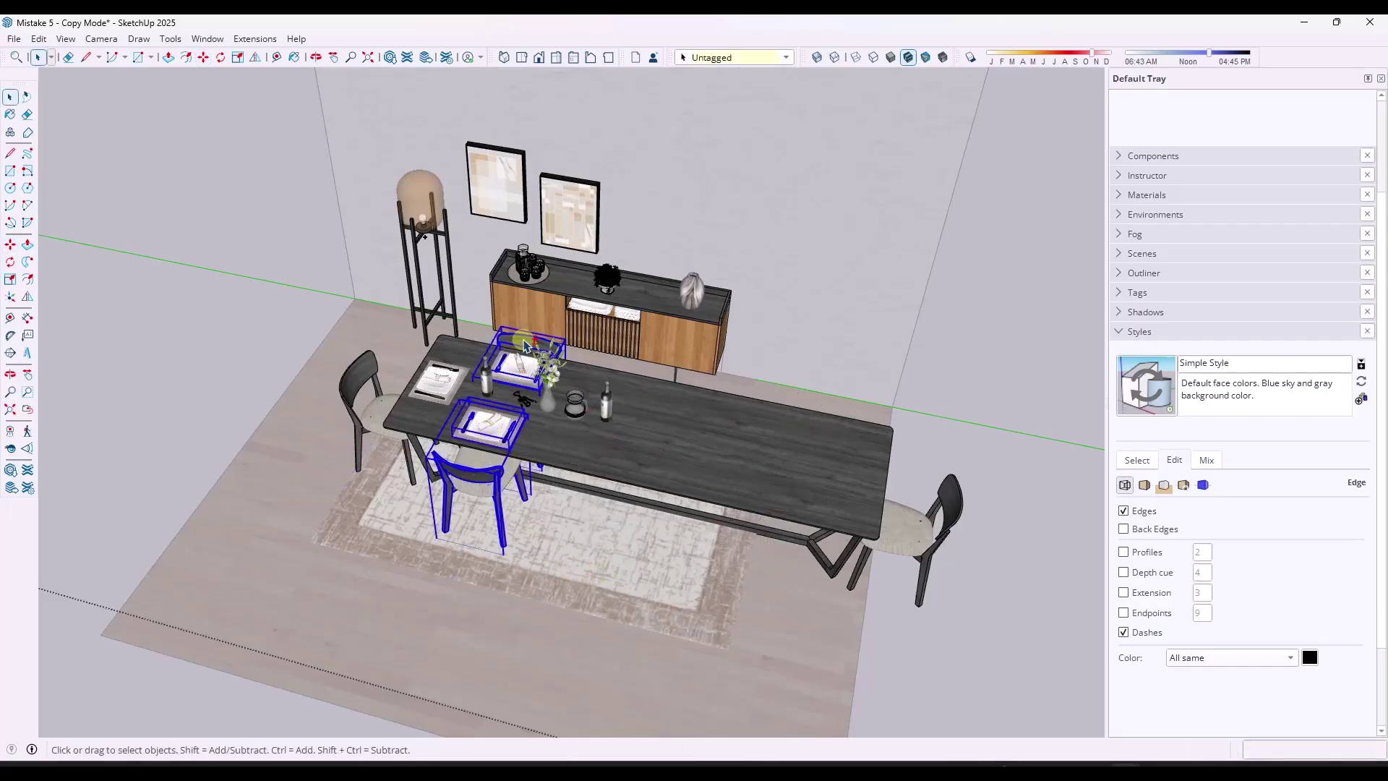
- Copy the chair set to the table's right end and divide it /3 into four evenly spaced chairs
key("m")
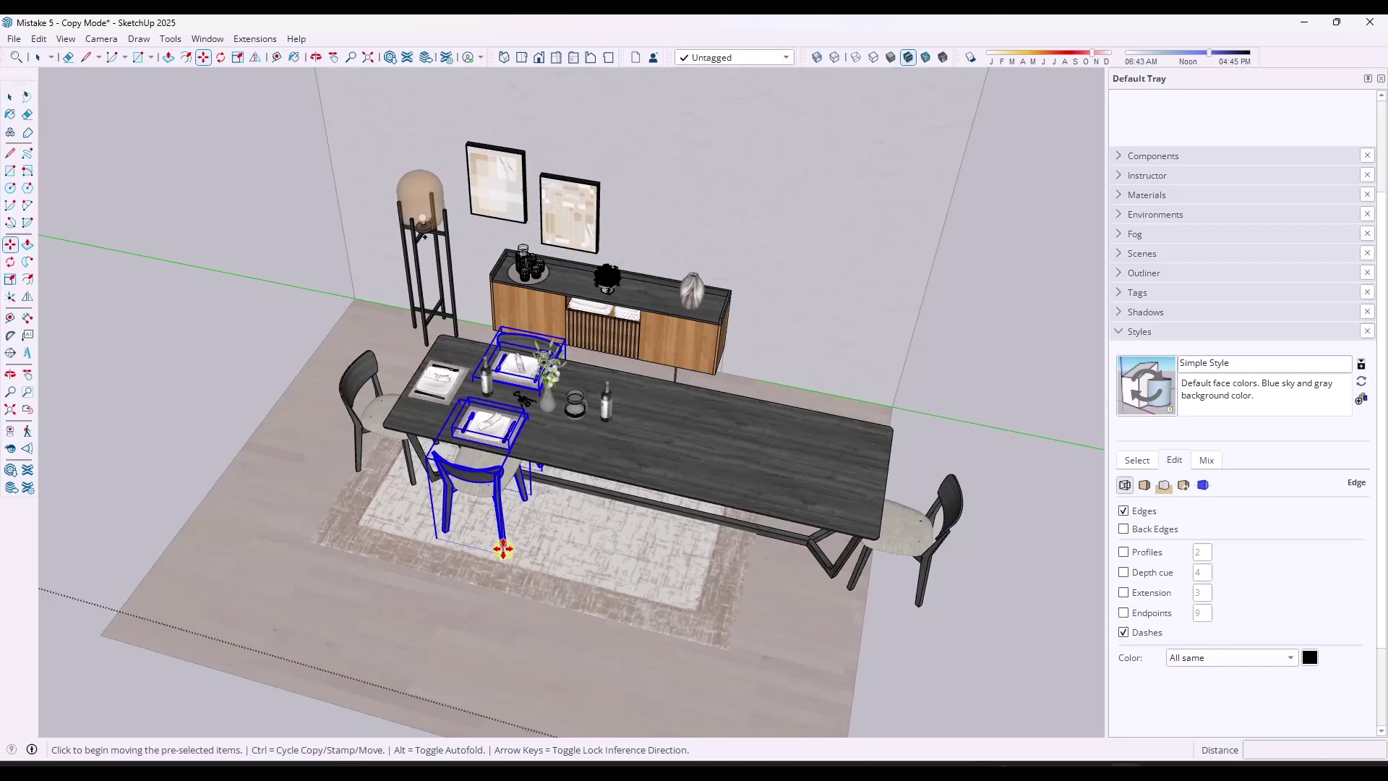
left_click(511, 558)
key("ctrl")
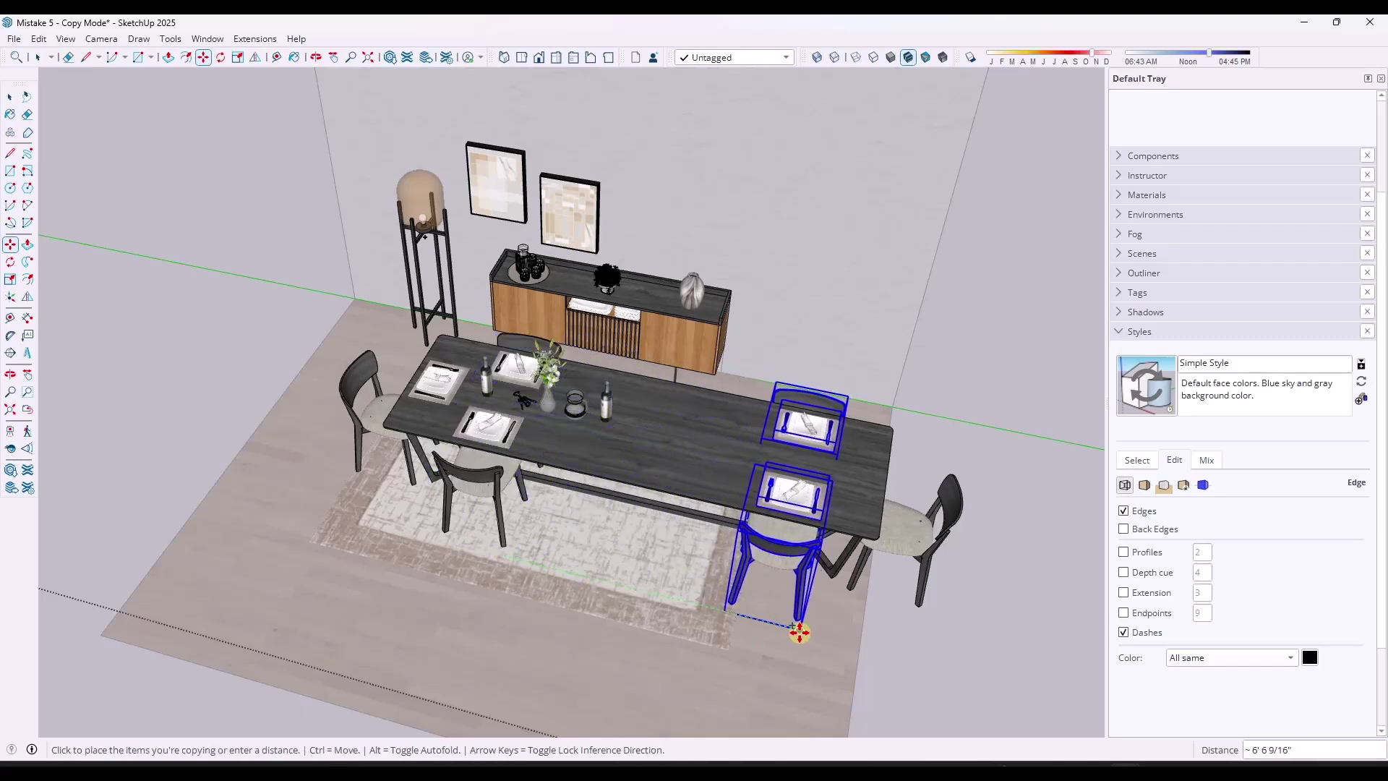
left_click(799, 633)
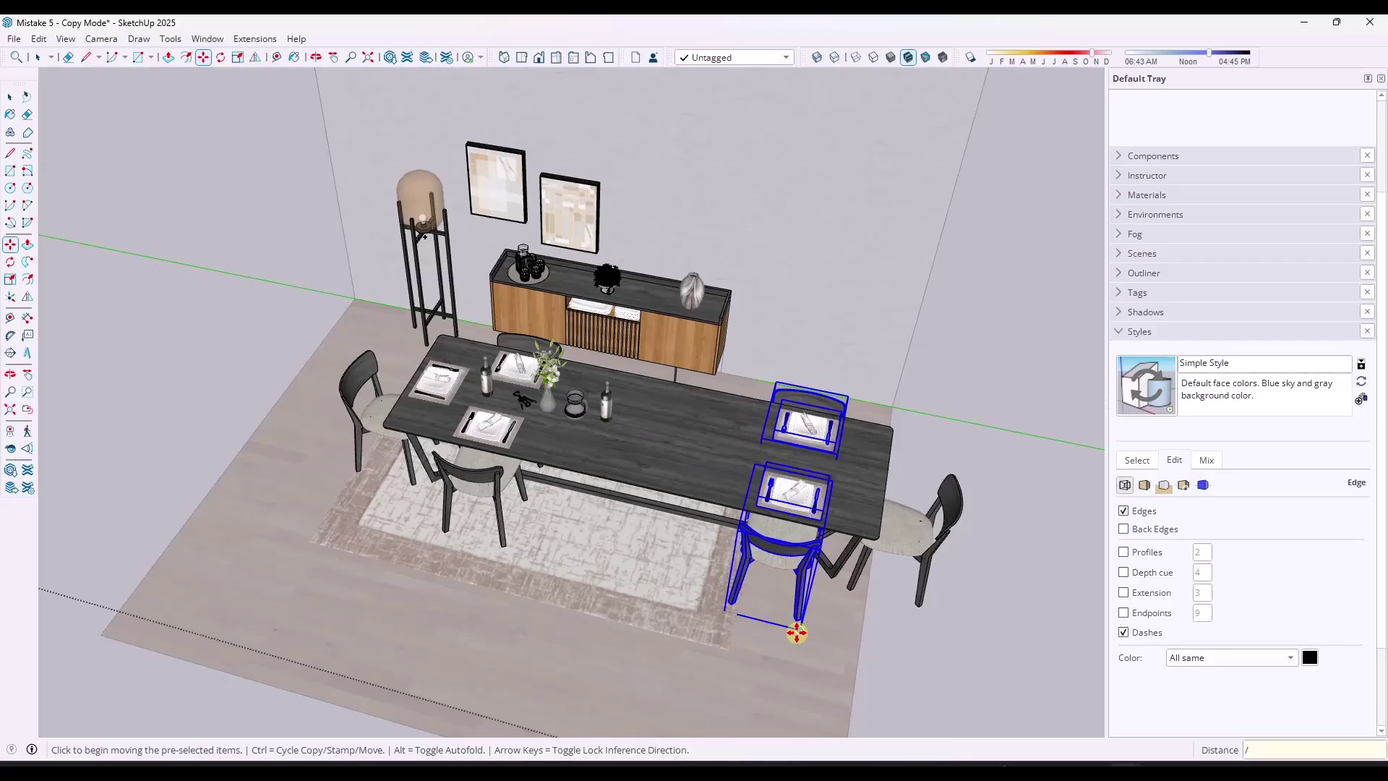
key("Return")
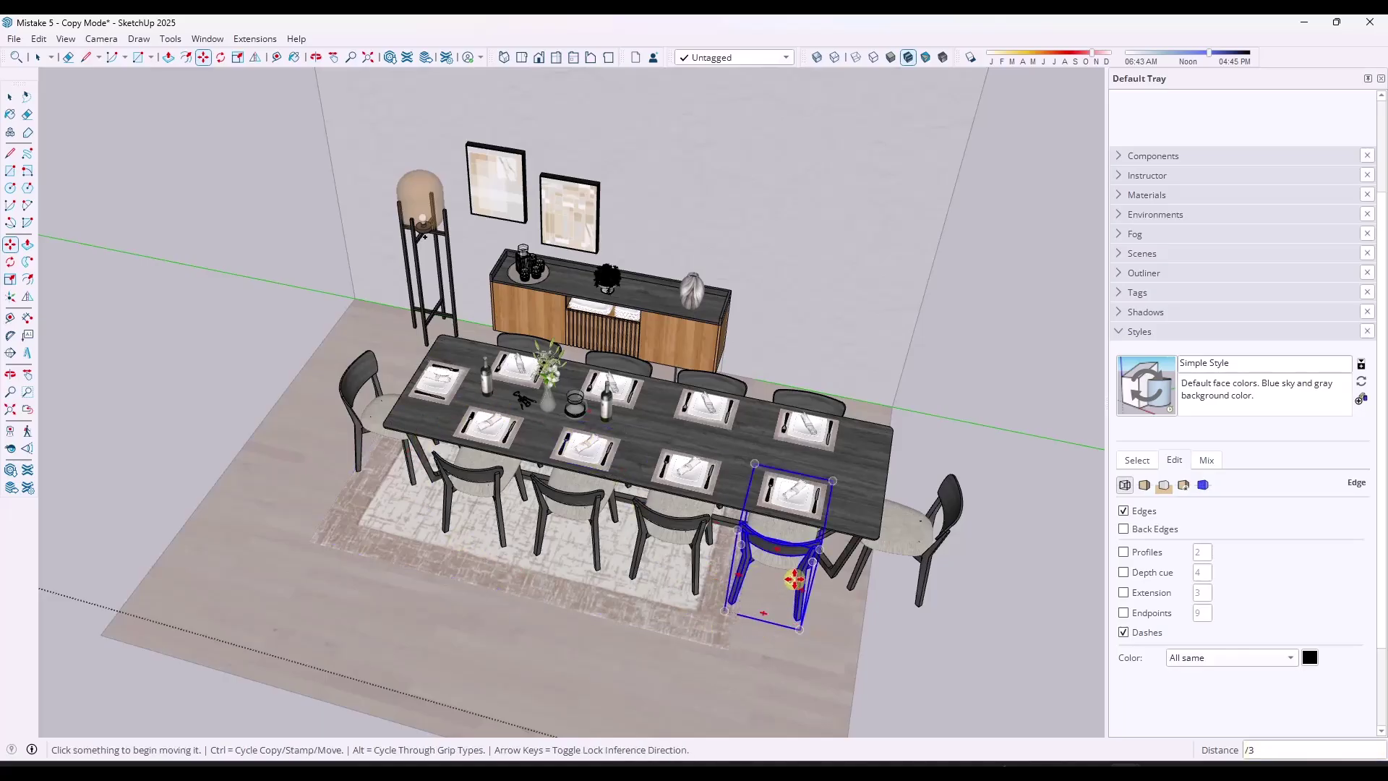
middle_click_drag(804, 569, 755, 523)
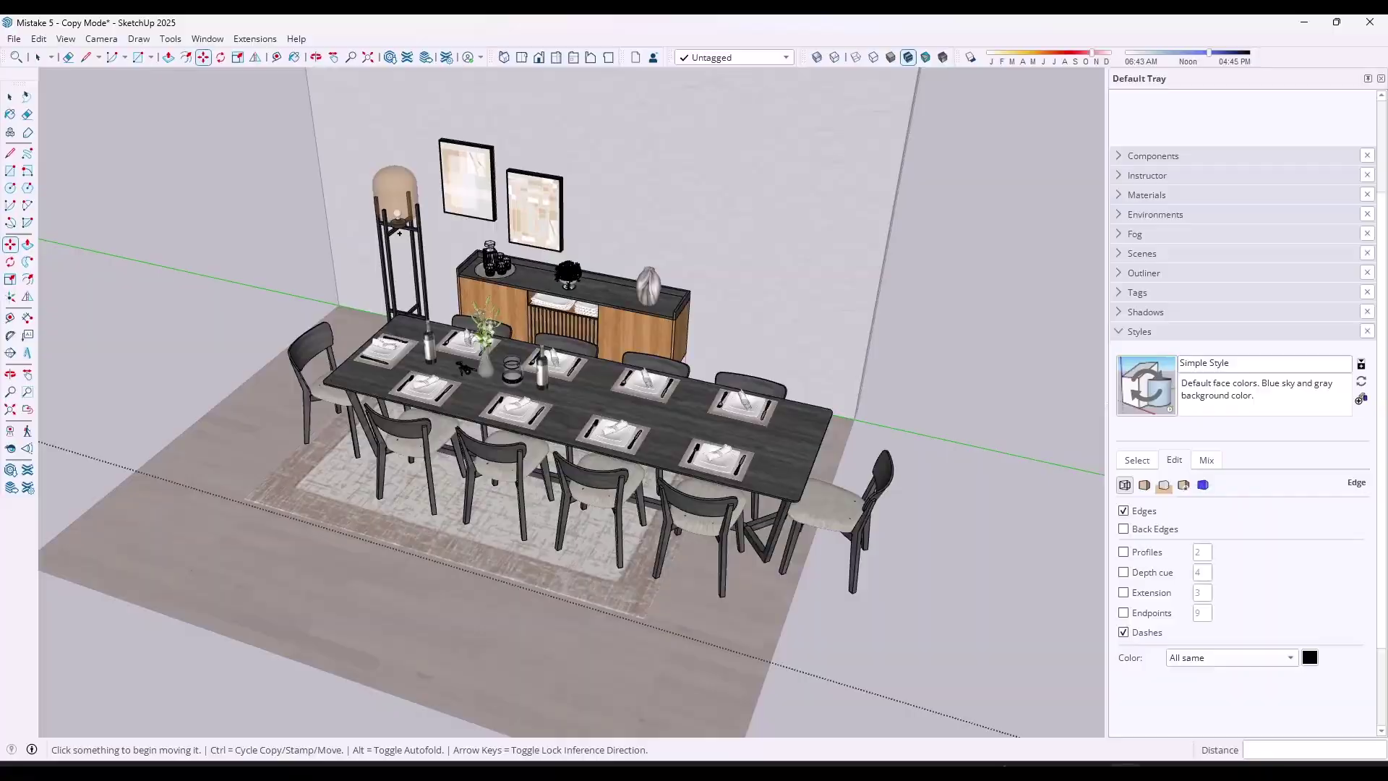